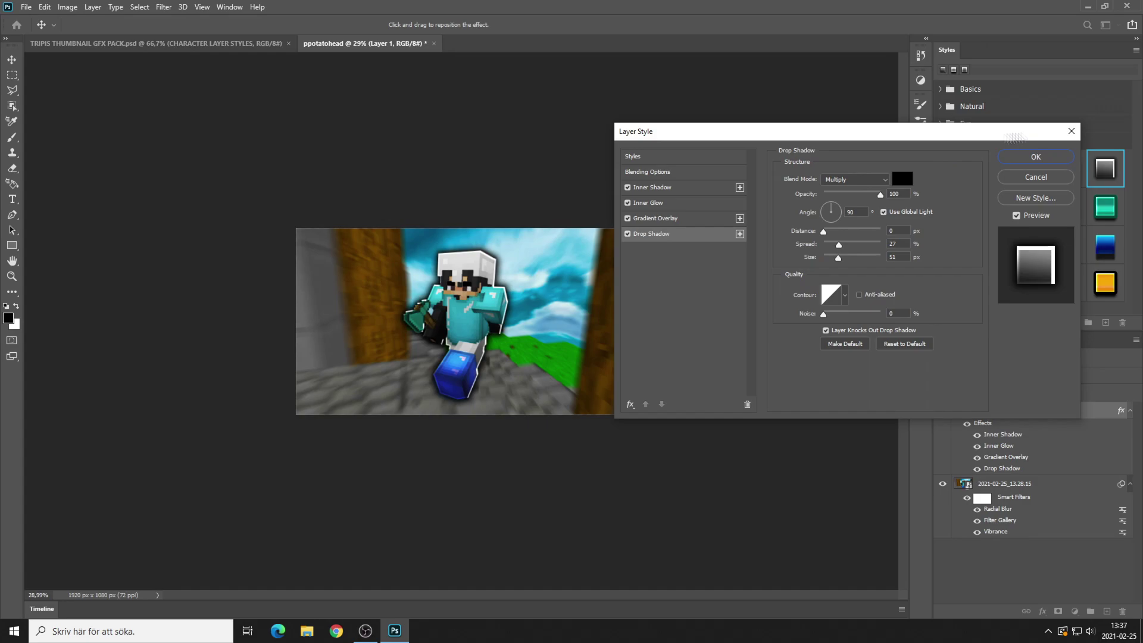
# - Accept the character's layer style and paint a new layer directly above the background screenshot solid black
pyautogui.press('Return')
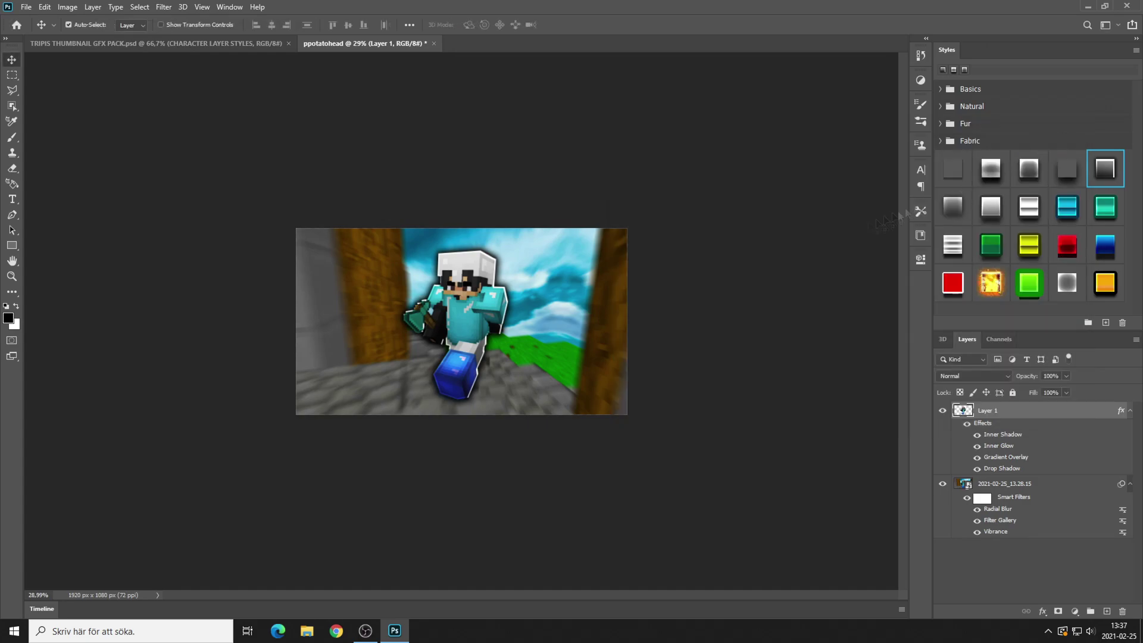
pyautogui.click(979, 482)
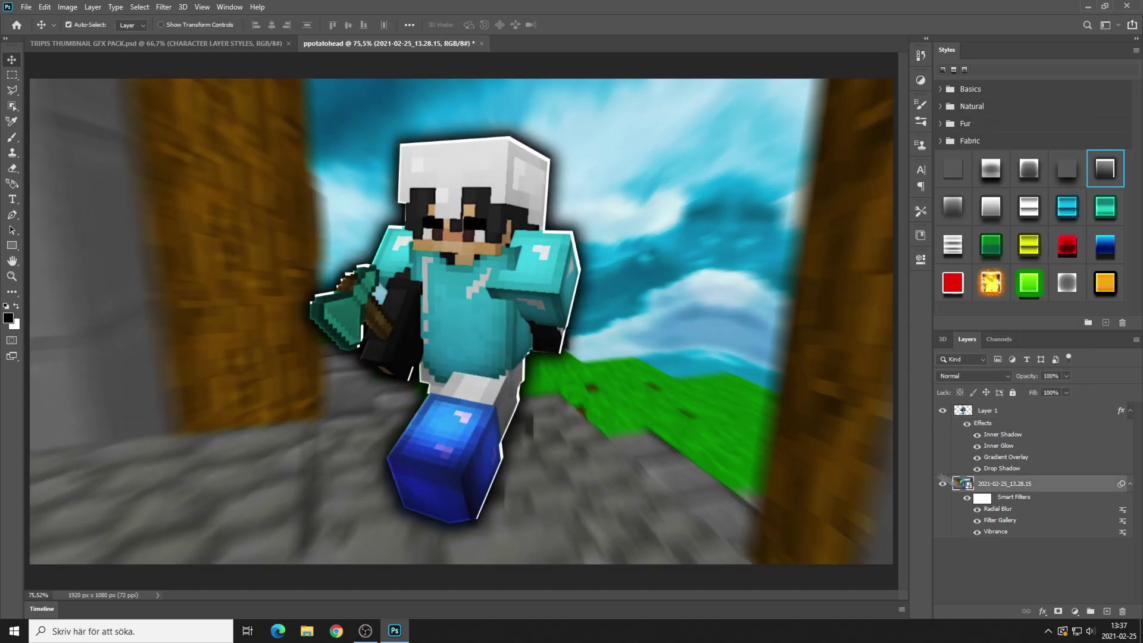
pyautogui.scroll(-1, 545, 361)
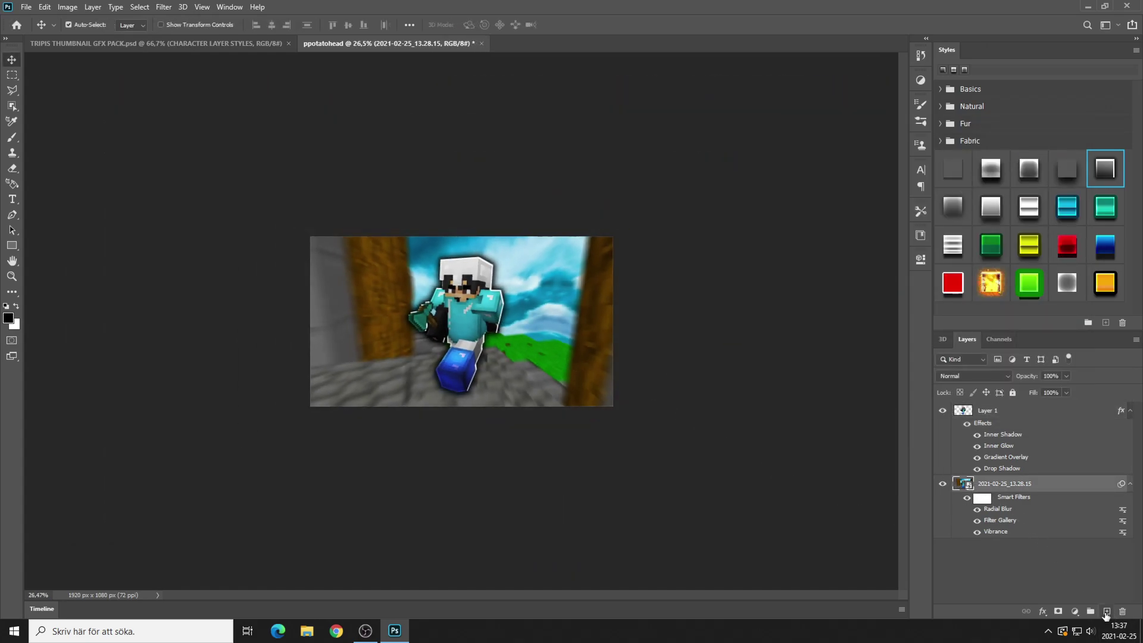
pyautogui.click(1105, 611)
pyautogui.click(11, 137)
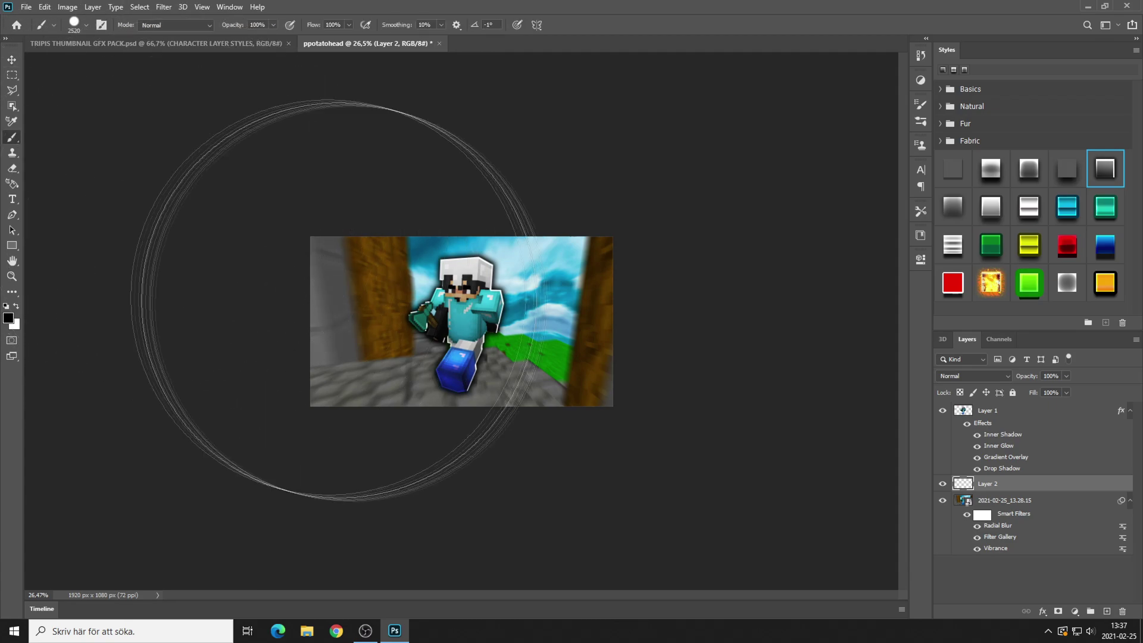
pyautogui.moveTo(293, 344); pyautogui.dragTo(523, 332)
pyautogui.click(12, 59)
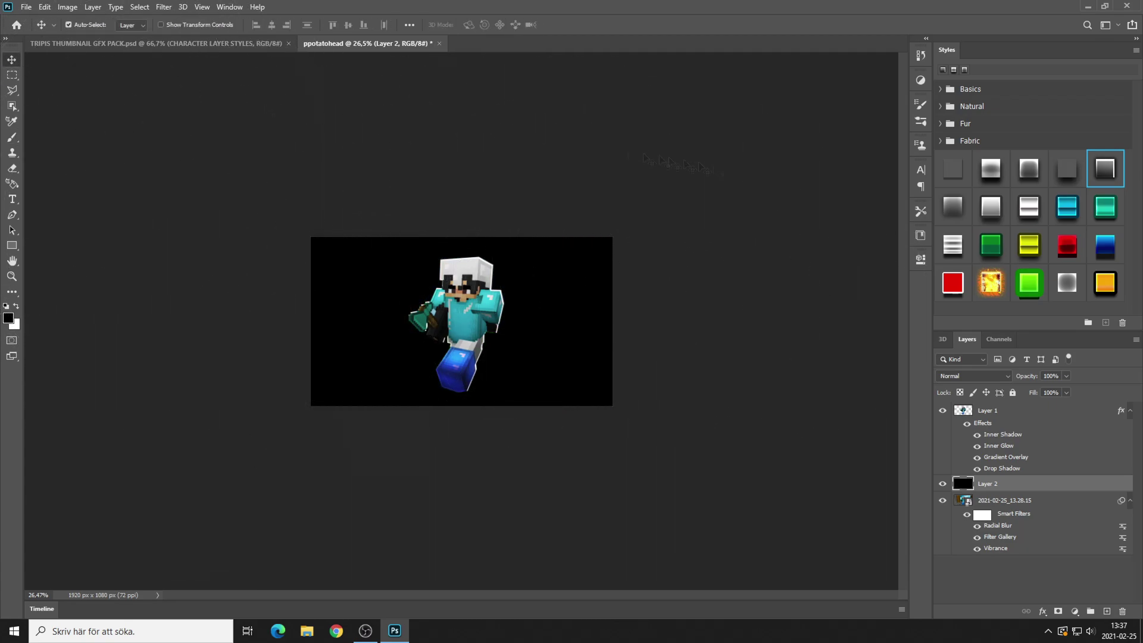
# - Try the inner-glow style preset with Lighten blending on the black layer and review its Blending Options and Inner Glow settings
pyautogui.click(1073, 284)
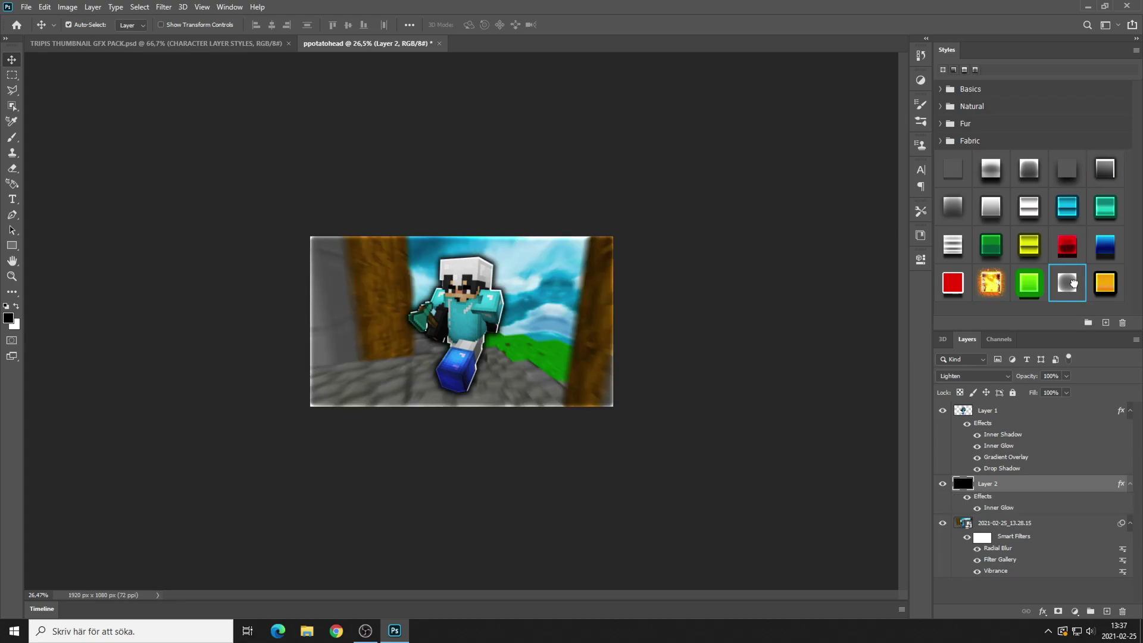
pyautogui.rightClick(1088, 282)
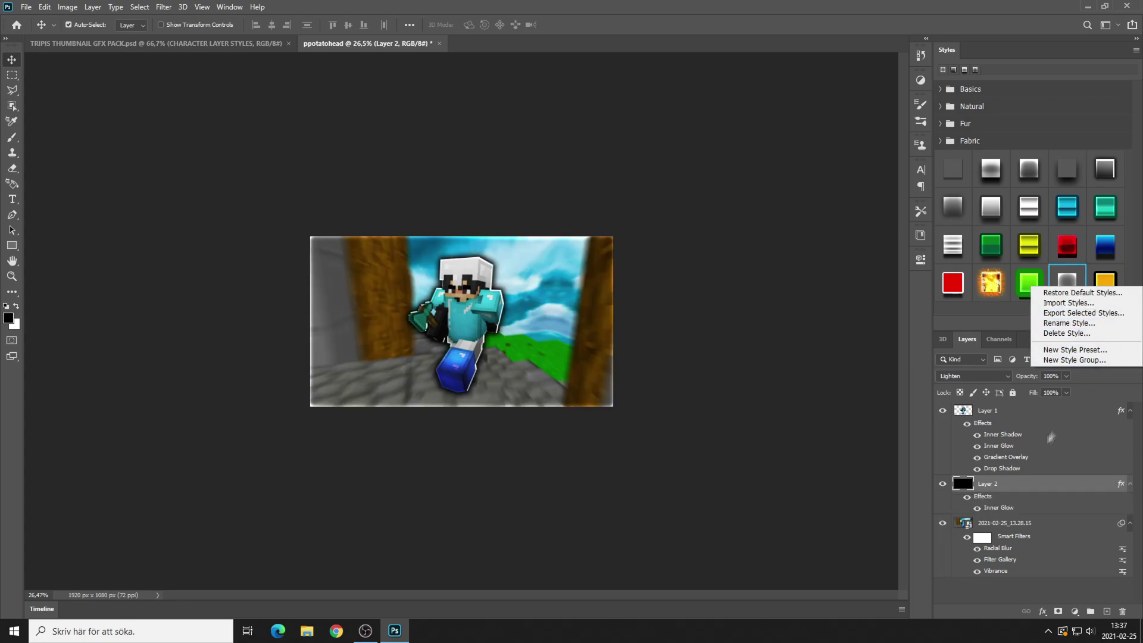
pyautogui.click(984, 498)
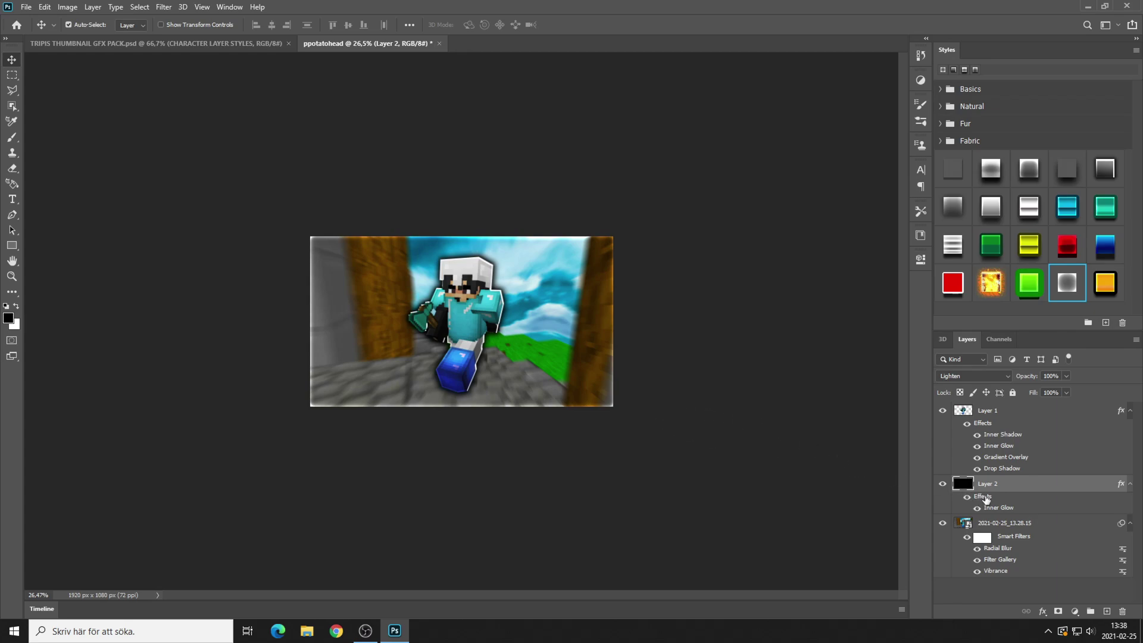
pyautogui.doubleClick(985, 499)
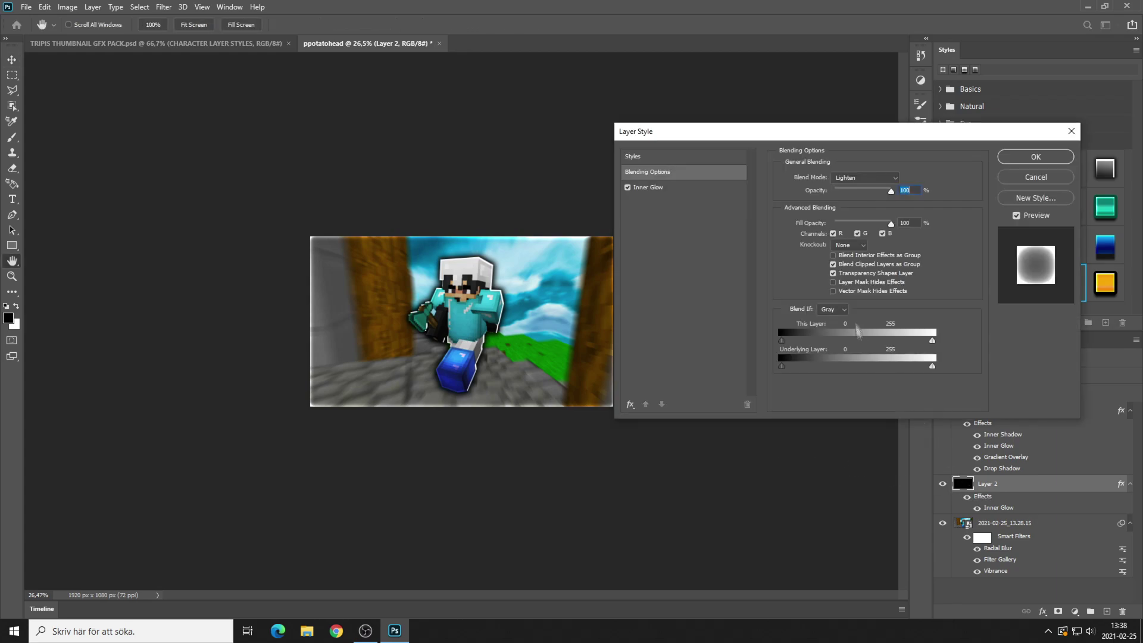
pyautogui.click(657, 188)
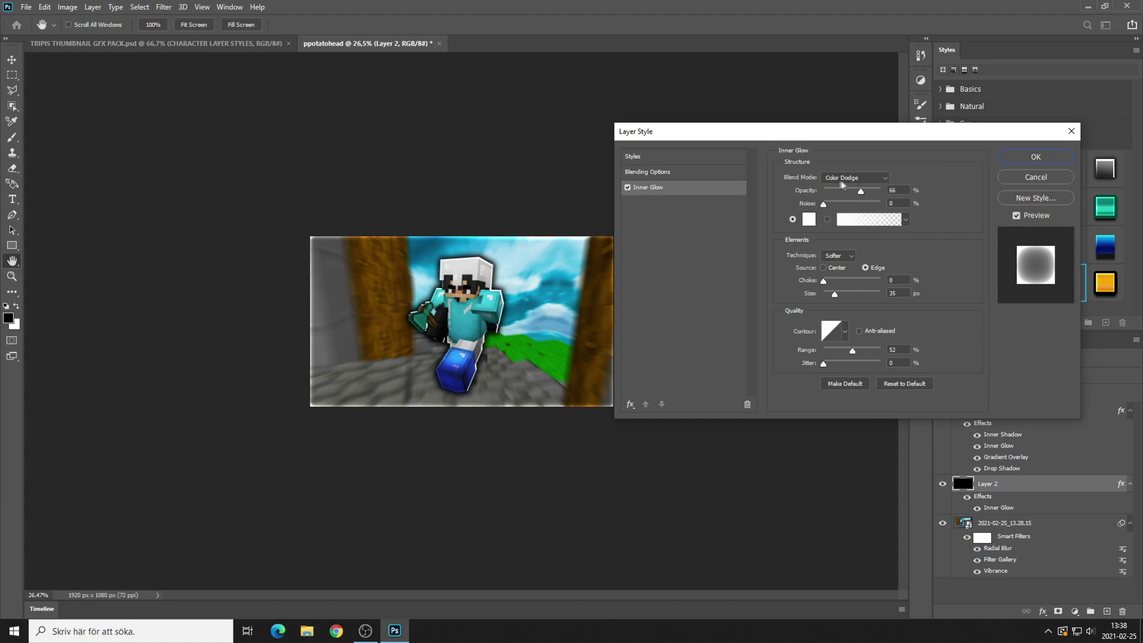
pyautogui.click(647, 173)
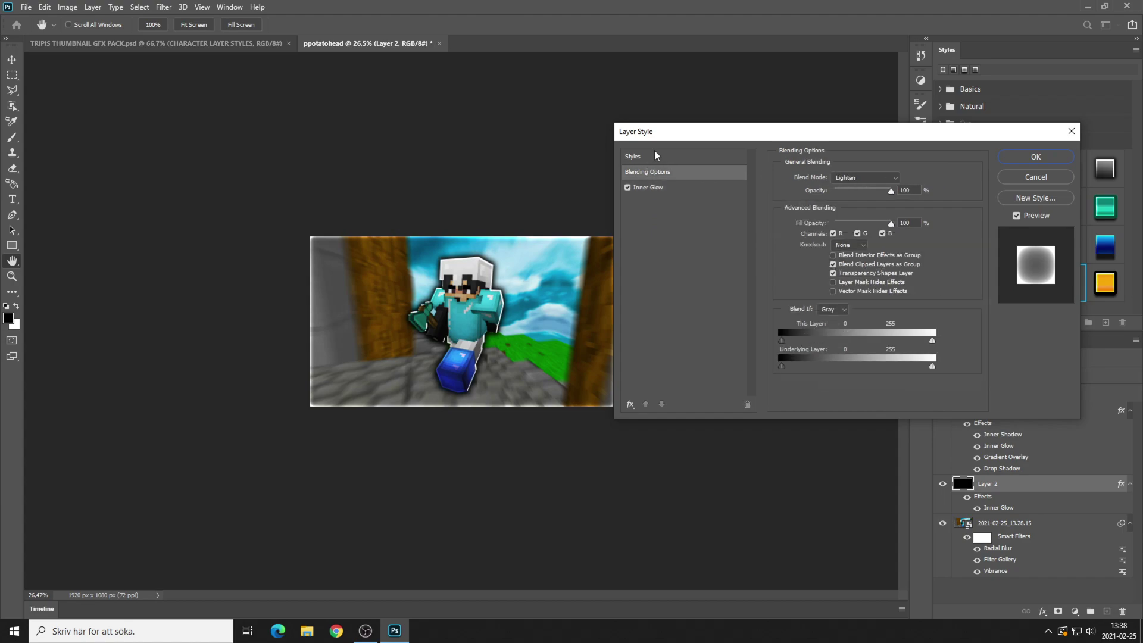
pyautogui.click(657, 189)
pyautogui.click(1071, 137)
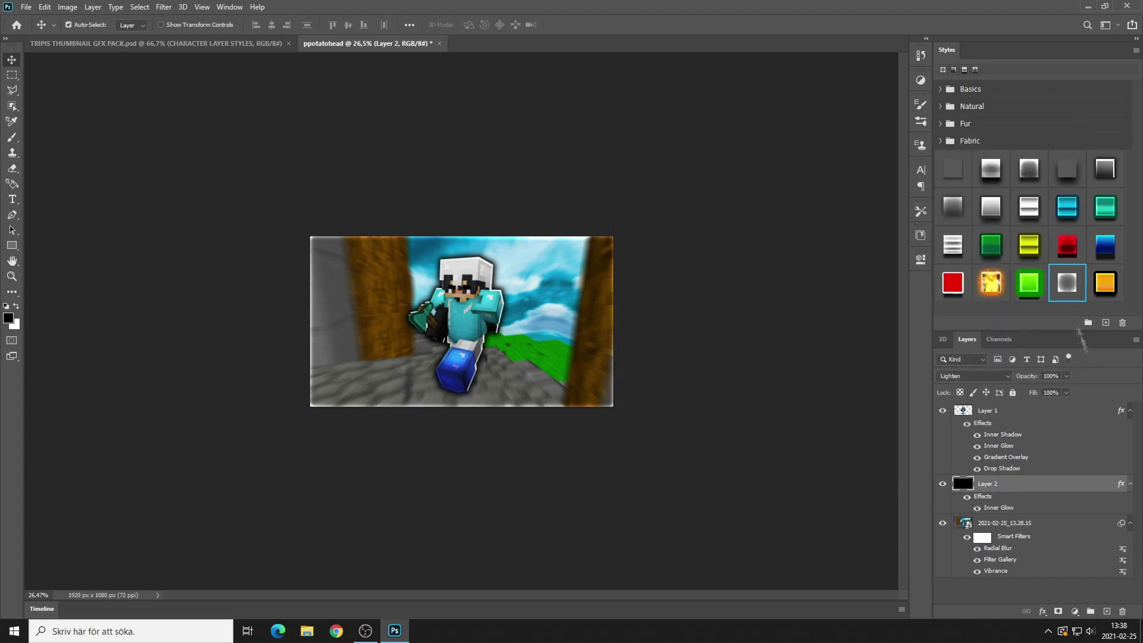
# - Apply the style preset combining Inner Glow, Gradient Overlay and Drop Shadow to the black layer and check the thumbnail
pyautogui.click(1035, 169)
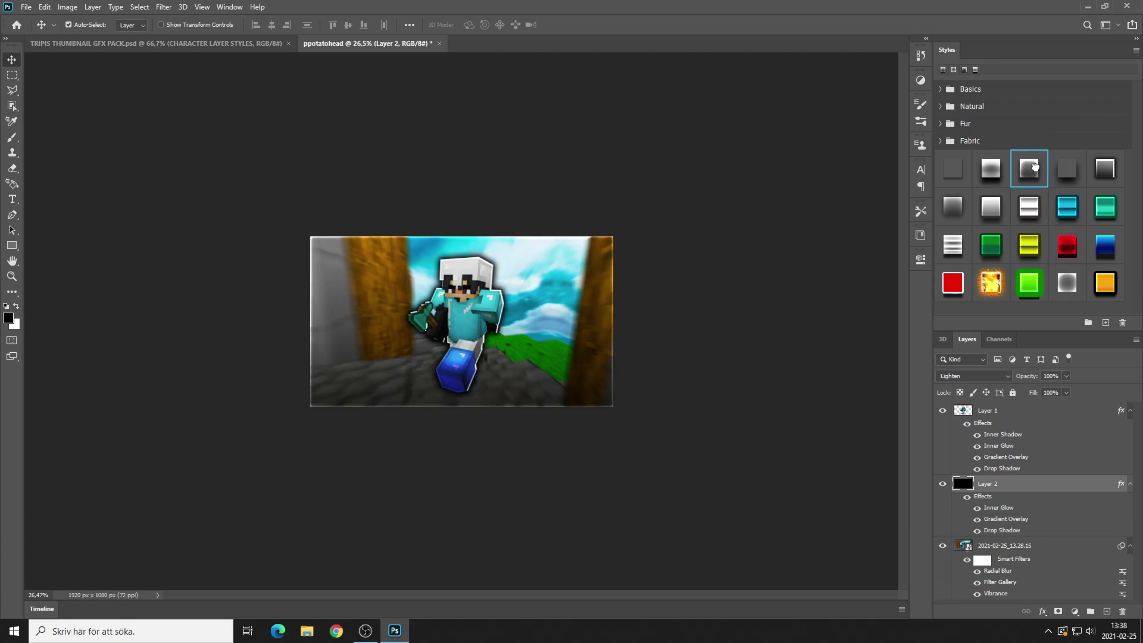
pyautogui.scroll(-13, 661, 351)
pyautogui.scroll(15, 583, 373)
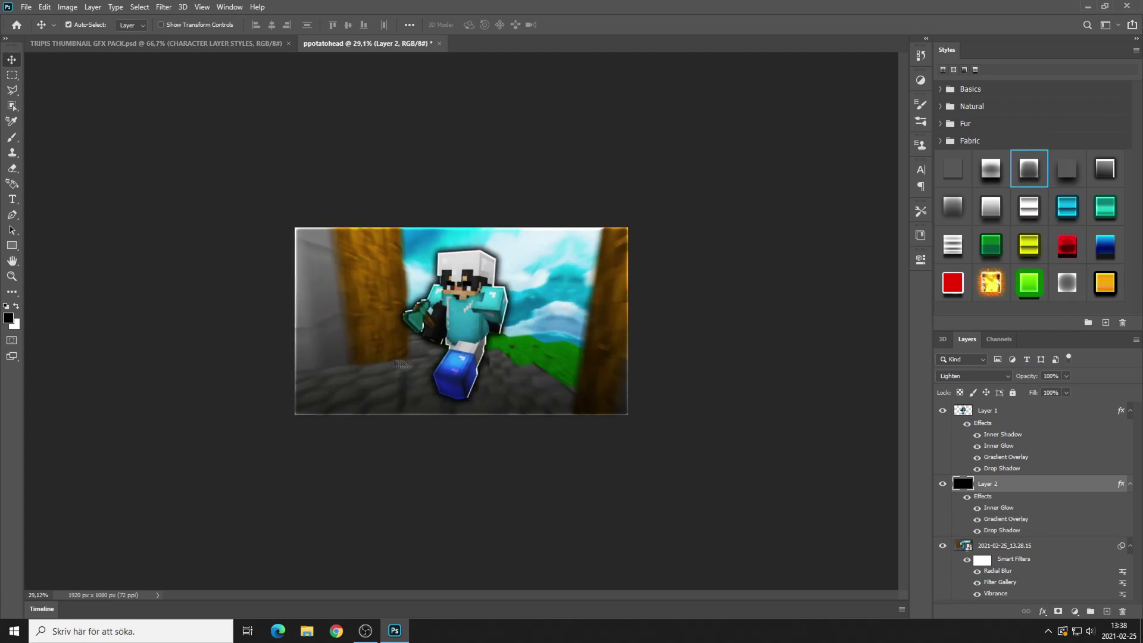
pyautogui.scroll(3, 462, 322)
pyautogui.scroll(-4, 461, 322)
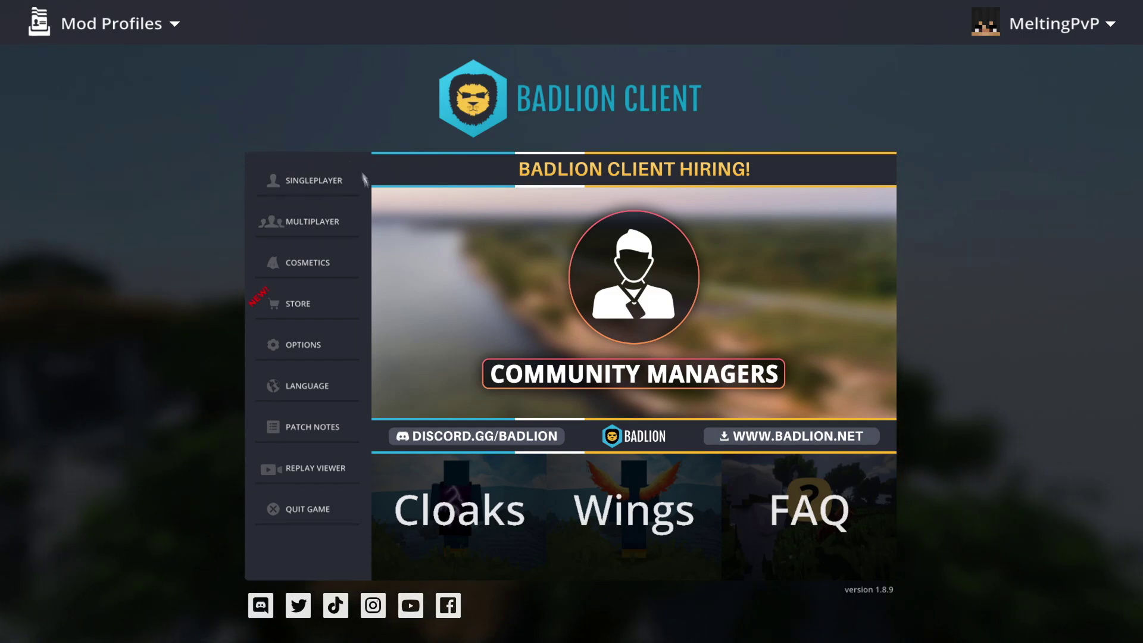
# - In Minecraft's Badlion Client, browse the singleplayer worlds and open the Courtyard world
pyautogui.click(331, 189)
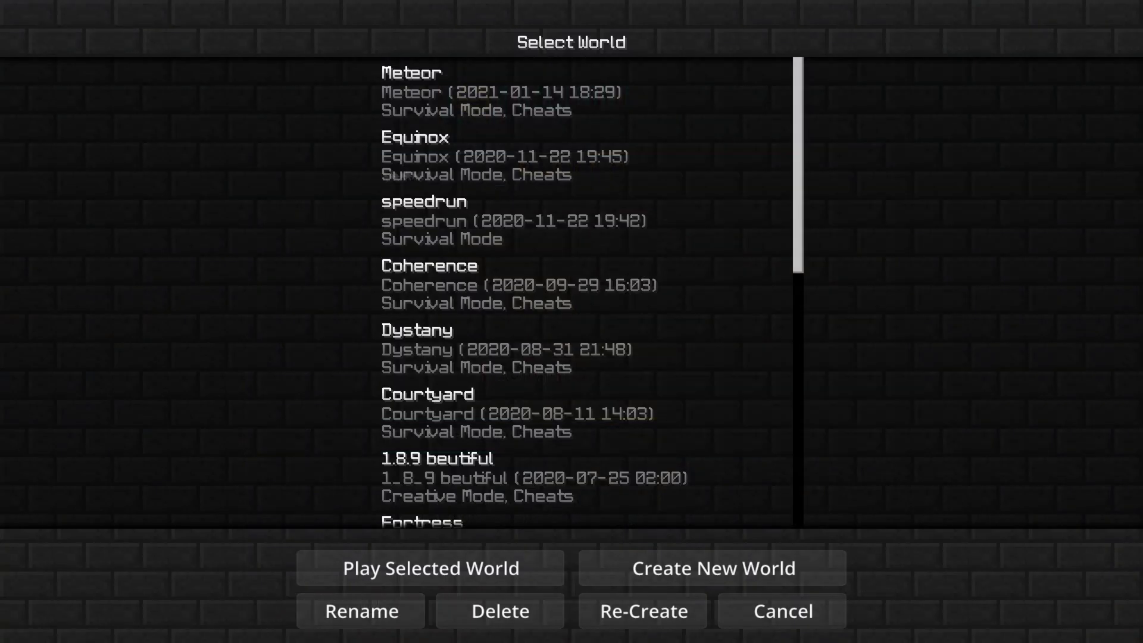
pyautogui.scroll(-4, 556, 309)
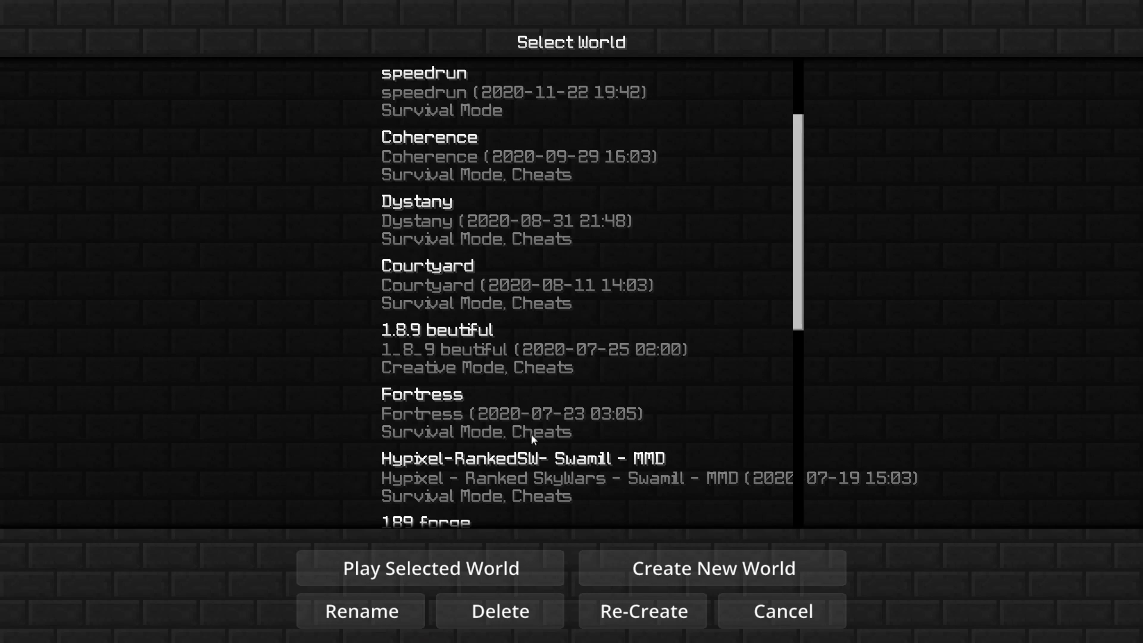
pyautogui.scroll(-5, 524, 337)
pyautogui.scroll(10, 604, 416)
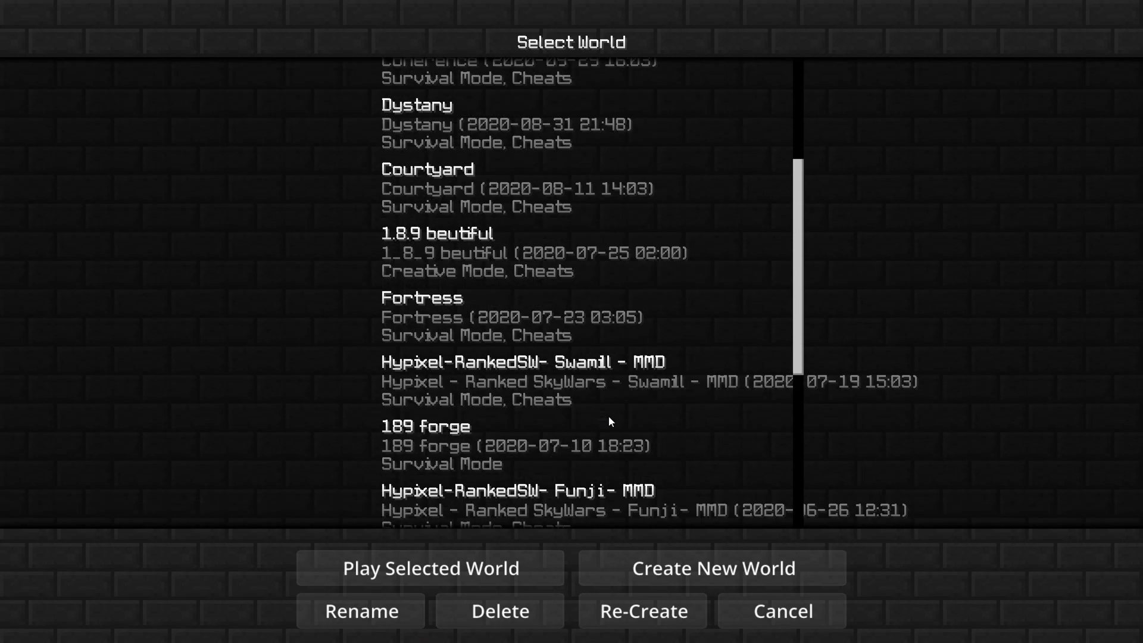
pyautogui.scroll(-15, 540, 331)
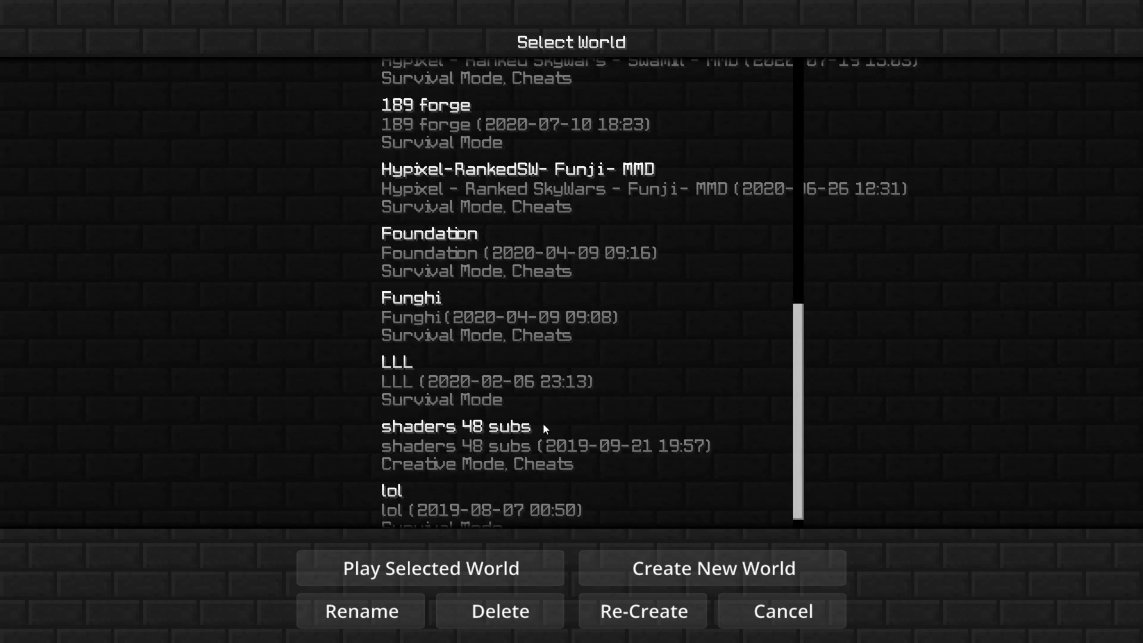
pyautogui.scroll(-1, 543, 428)
pyautogui.scroll(15, 547, 447)
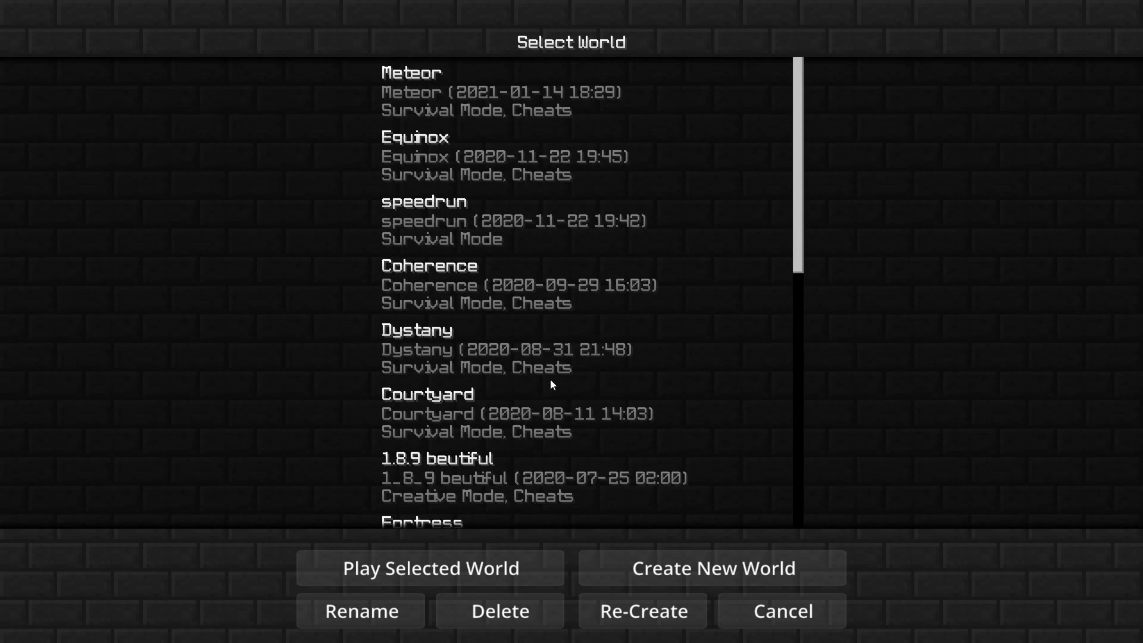
pyautogui.scroll(-1, 441, 408)
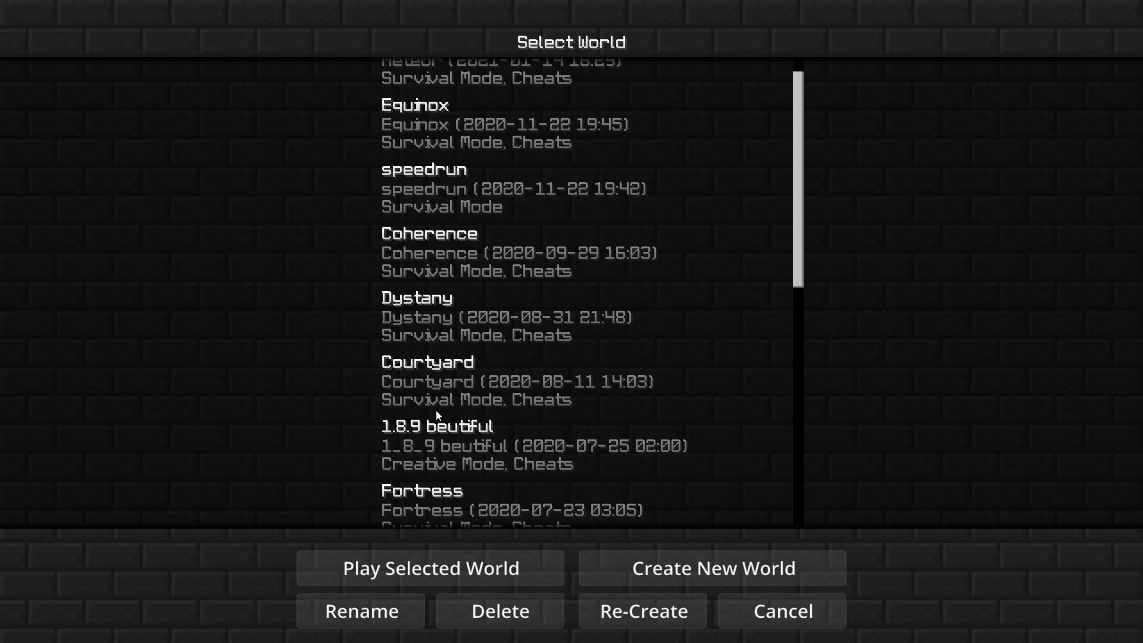
pyautogui.doubleClick(474, 400)
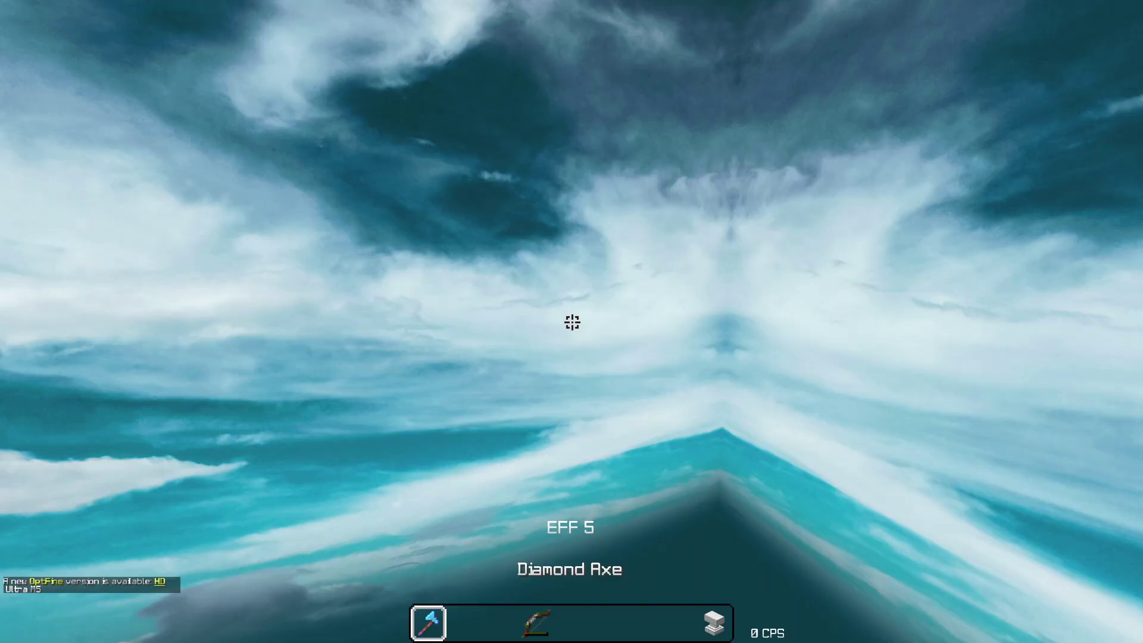
# - Fly over the map's wooden platforms and take a closer look at the areas below
pyautogui.press('w')
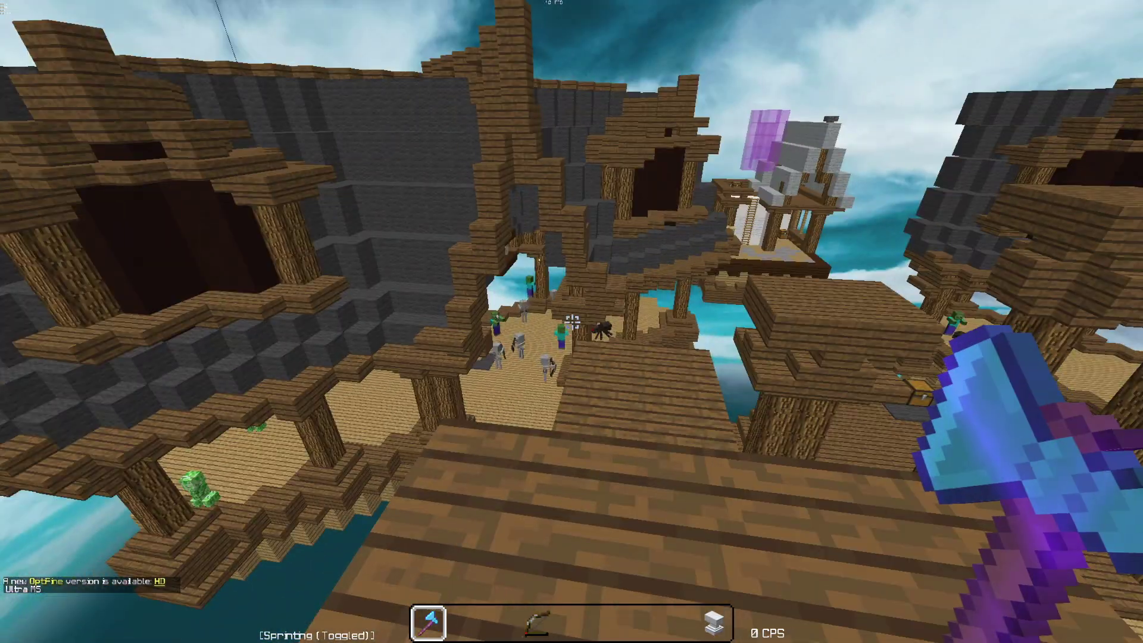
pyautogui.press('c')
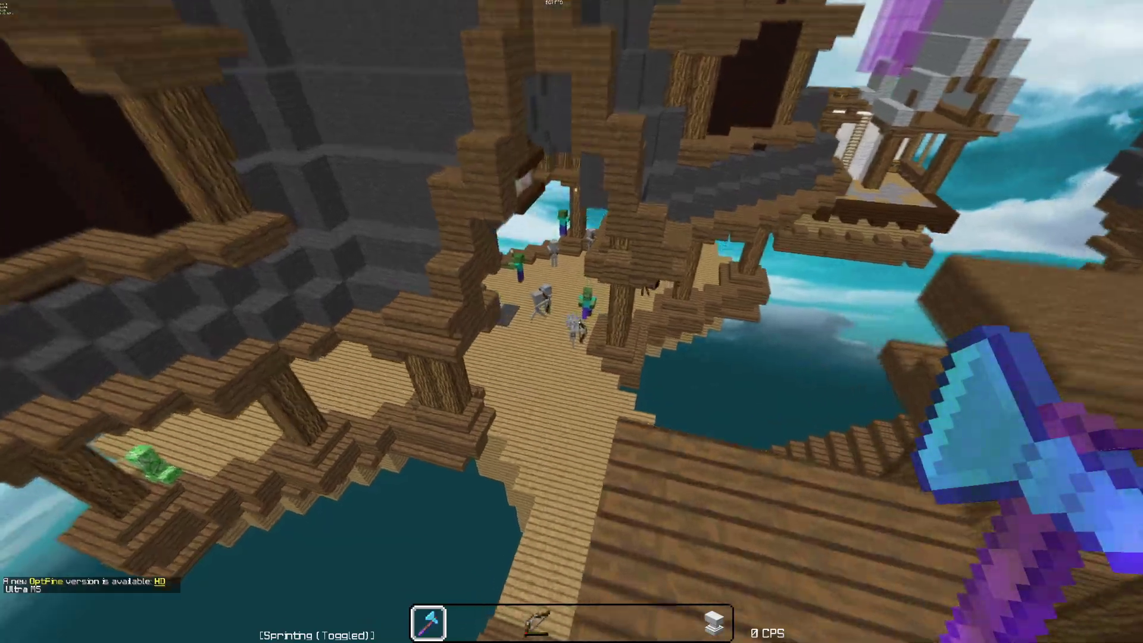
pyautogui.press('c')
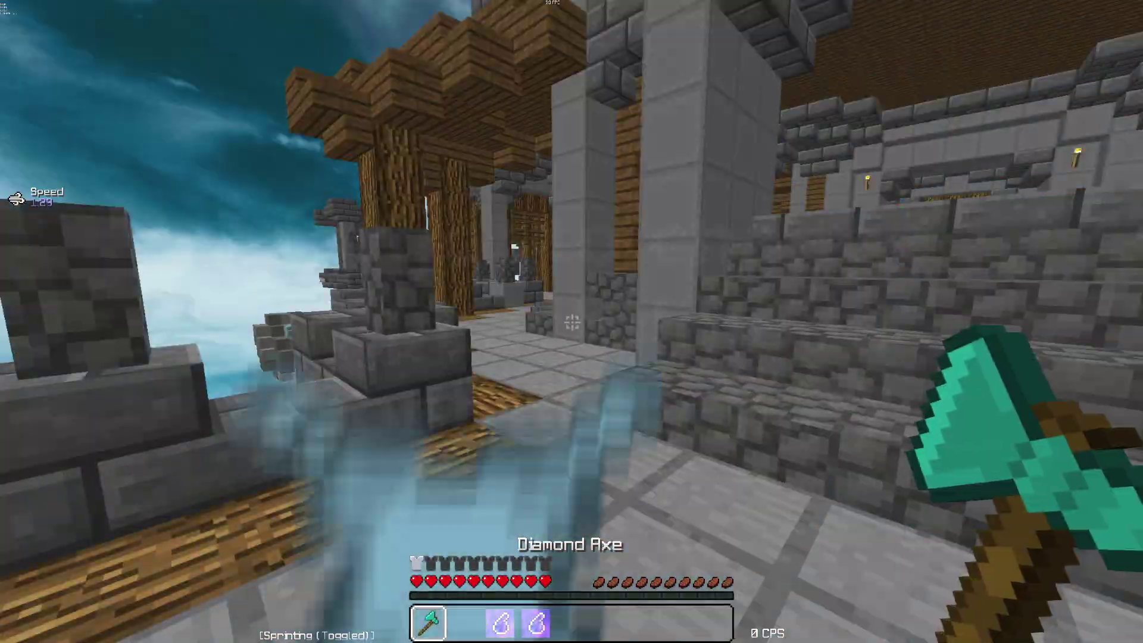
# - Switch to the empty hotbar slot and run from the stone walkway across the grass into the stone building
pyautogui.press('2')
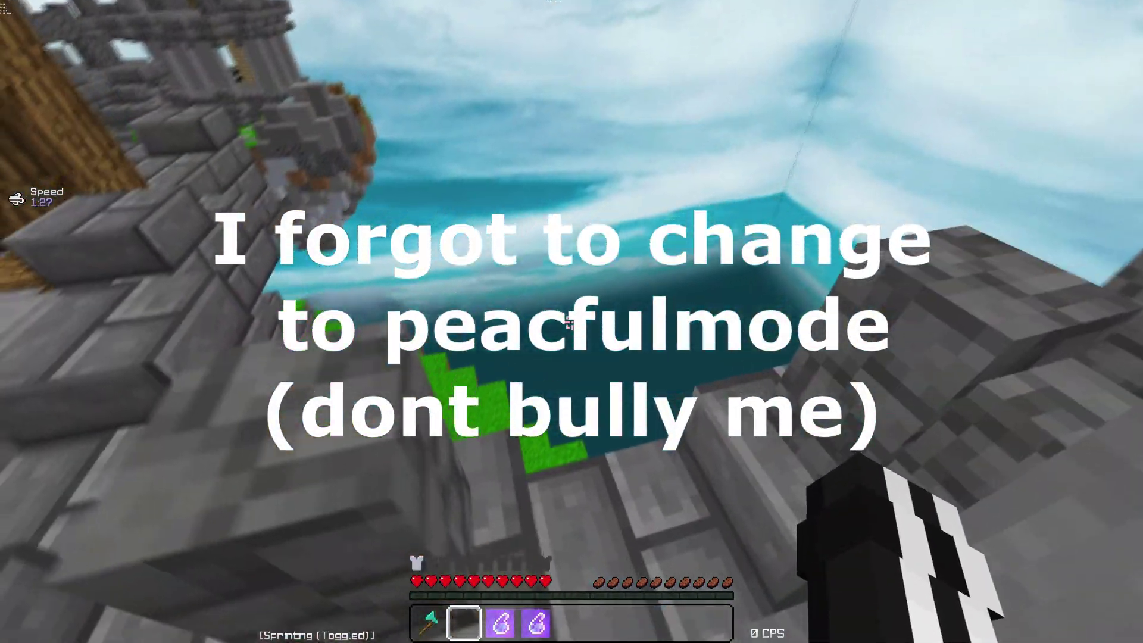
pyautogui.press('w')
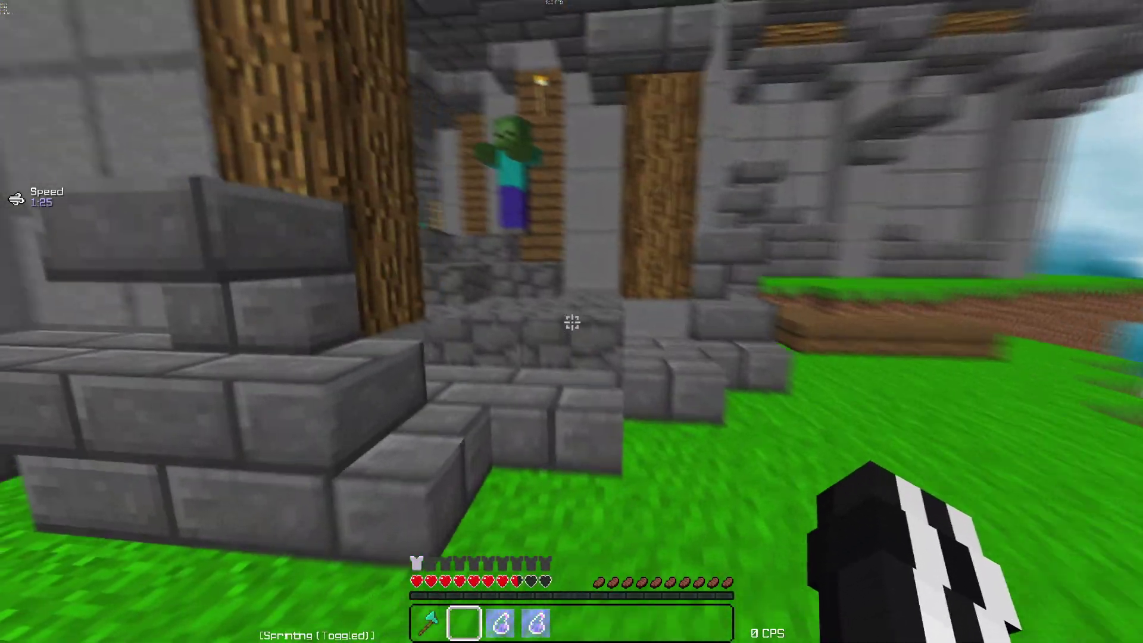
pyautogui.press('w')
pyautogui.press('w')
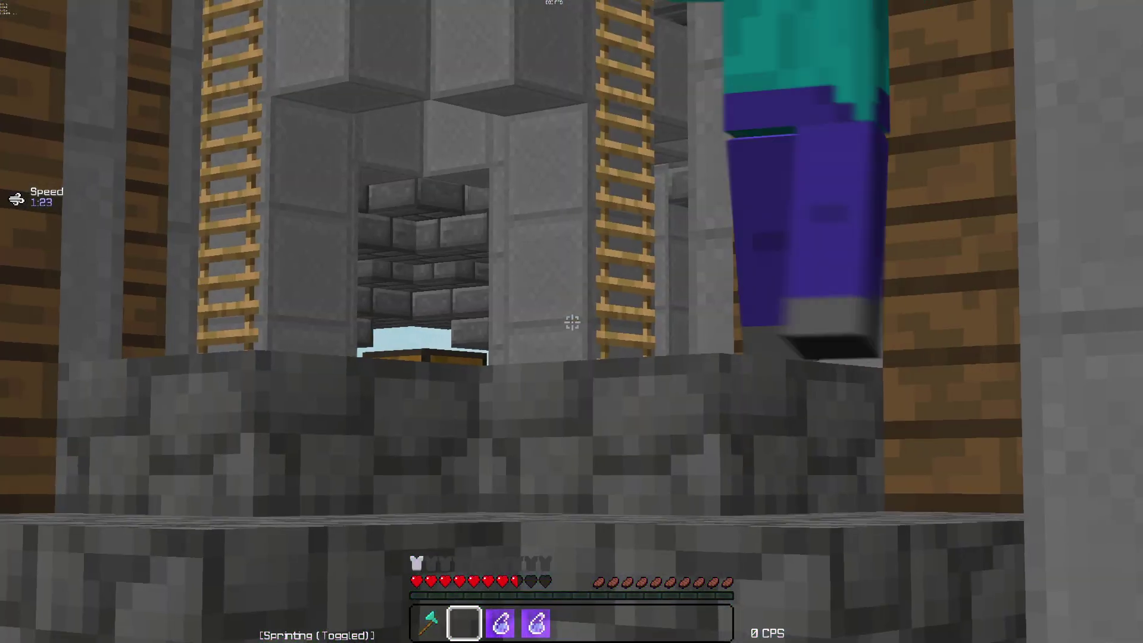
# - Switch to creative mode with /gamemode 1 and fly up toward the stone walkway
pyautogui.press('/')
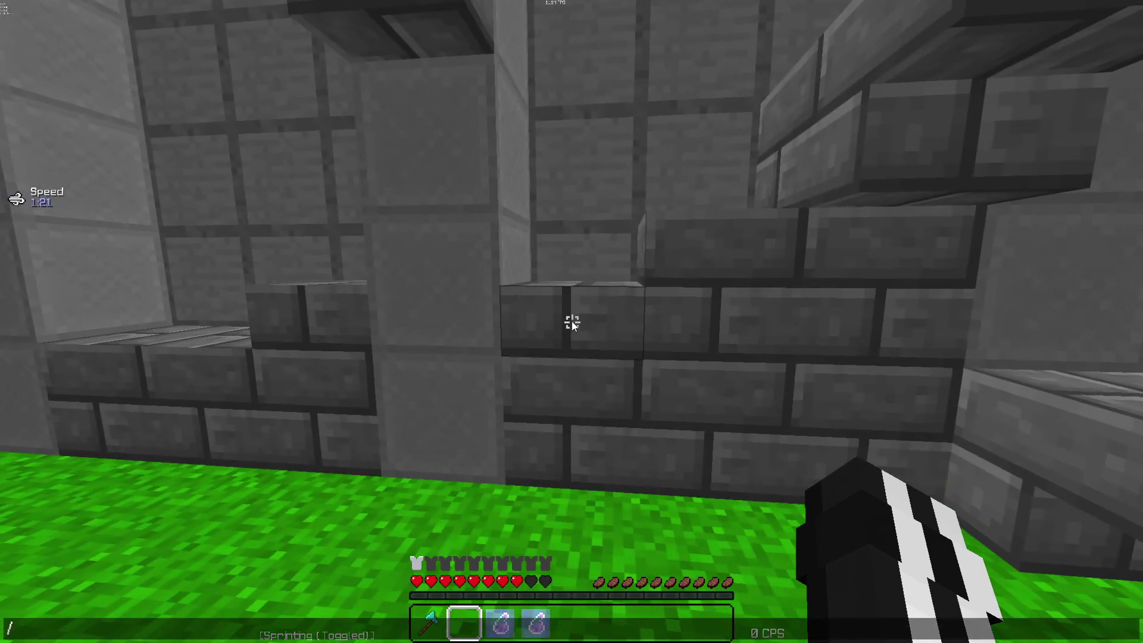
pyautogui.write('gamemode 1')
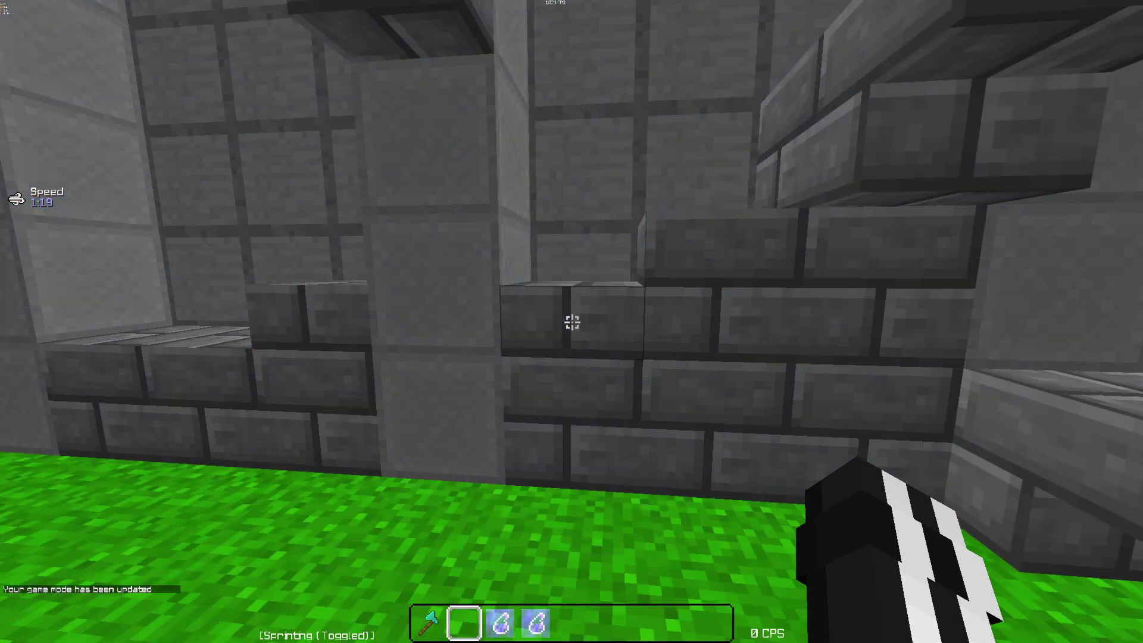
pyautogui.press('space')
pyautogui.press('space')
pyautogui.press('w')
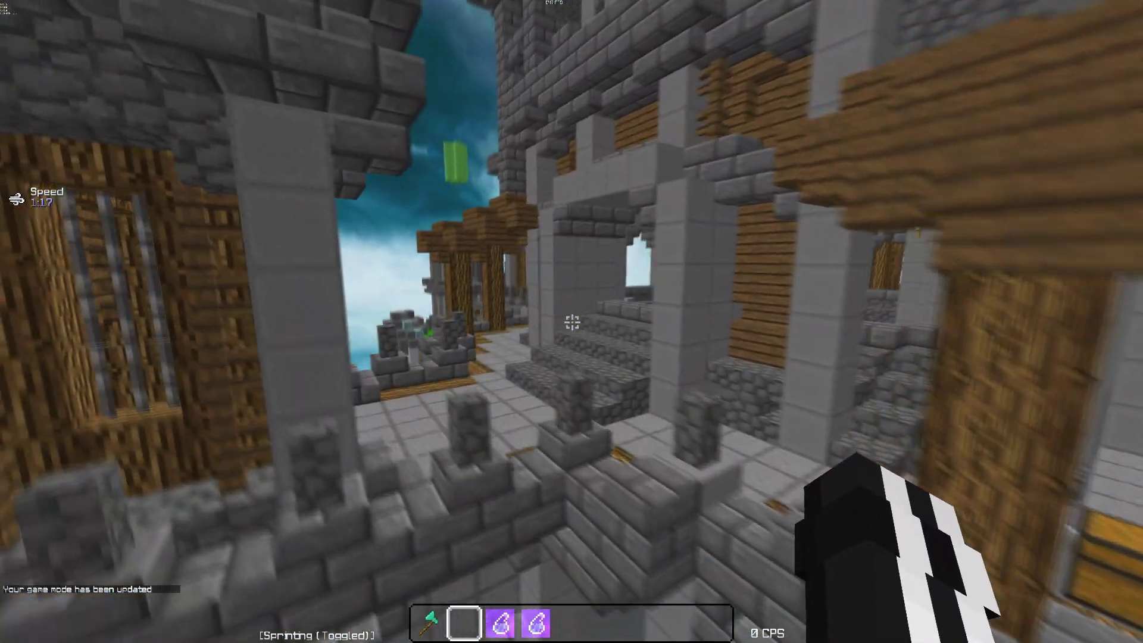
# - Hold the diamond axe and fly along the stone walkway to the tower's bridge
pyautogui.press('1')
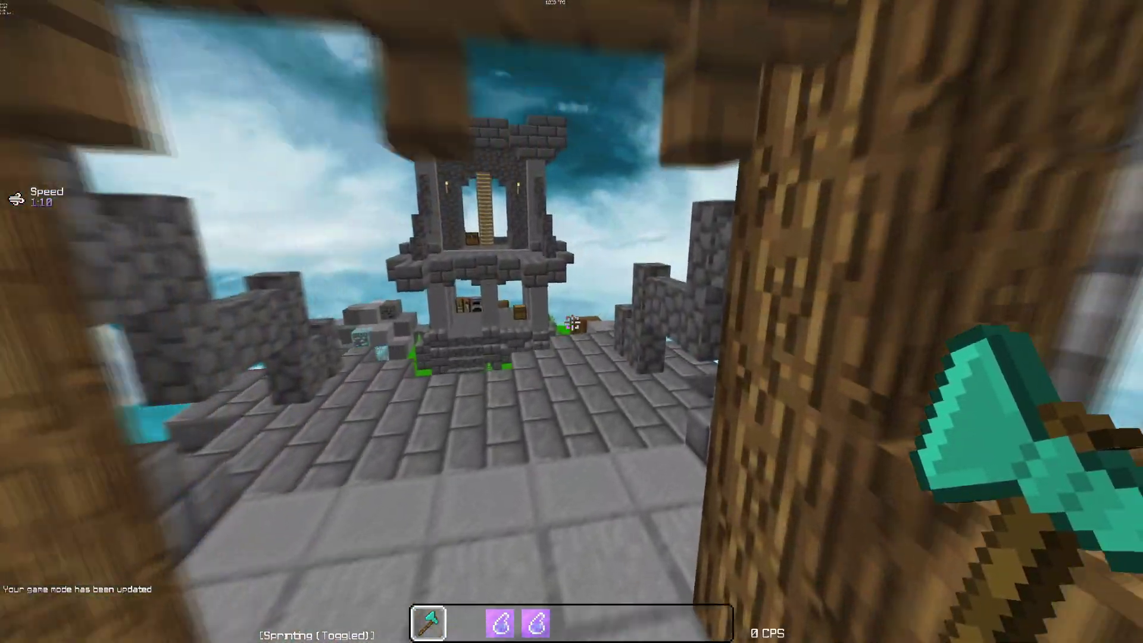
pyautogui.press('w')
pyautogui.press('space')
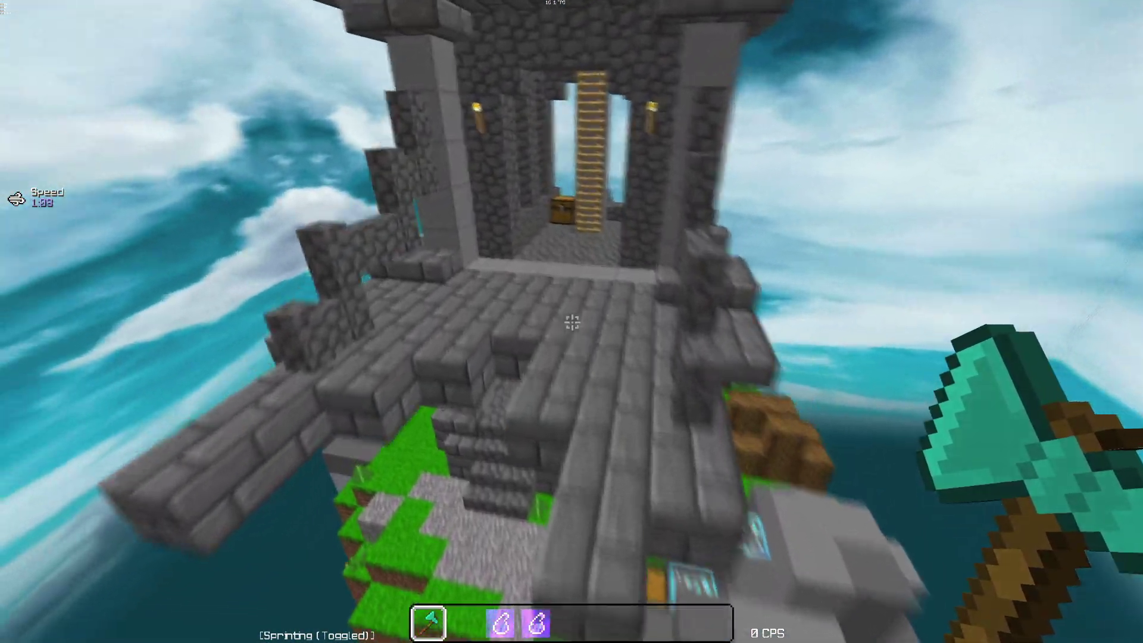
pyautogui.press('s')
# - Open the survival inventory view and move both potions out of the hotbar into the inventory
pyautogui.press('e')
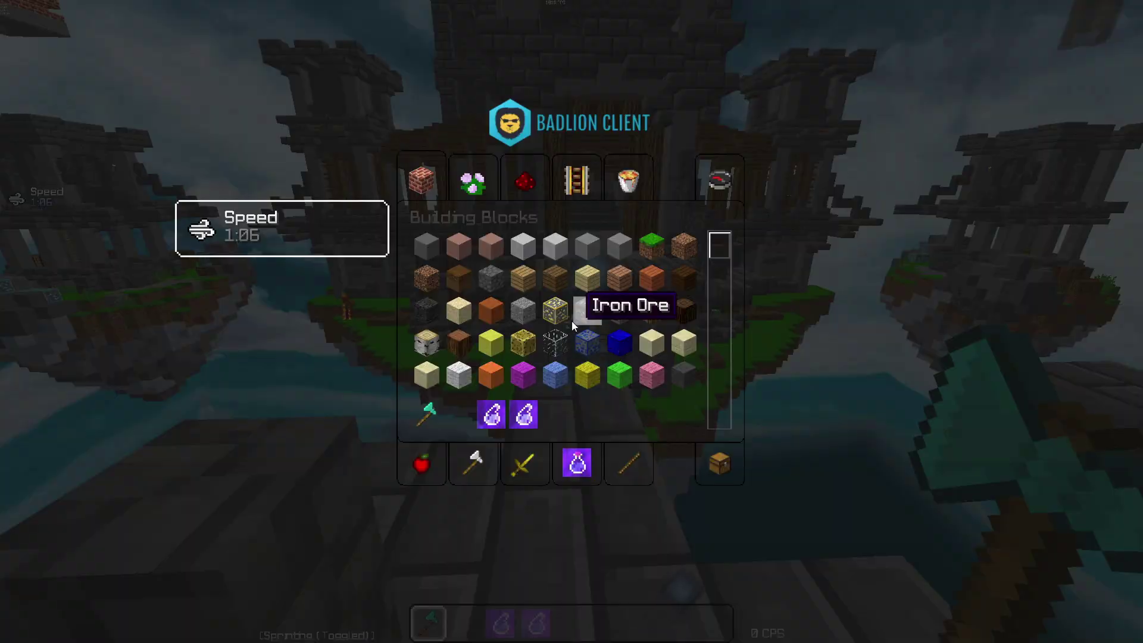
pyautogui.click(720, 462)
pyautogui.keyDown('shift'); pyautogui.click(491, 415); pyautogui.keyUp('shift')
pyautogui.keyDown('shift'); pyautogui.click(522, 420); pyautogui.keyUp('shift')
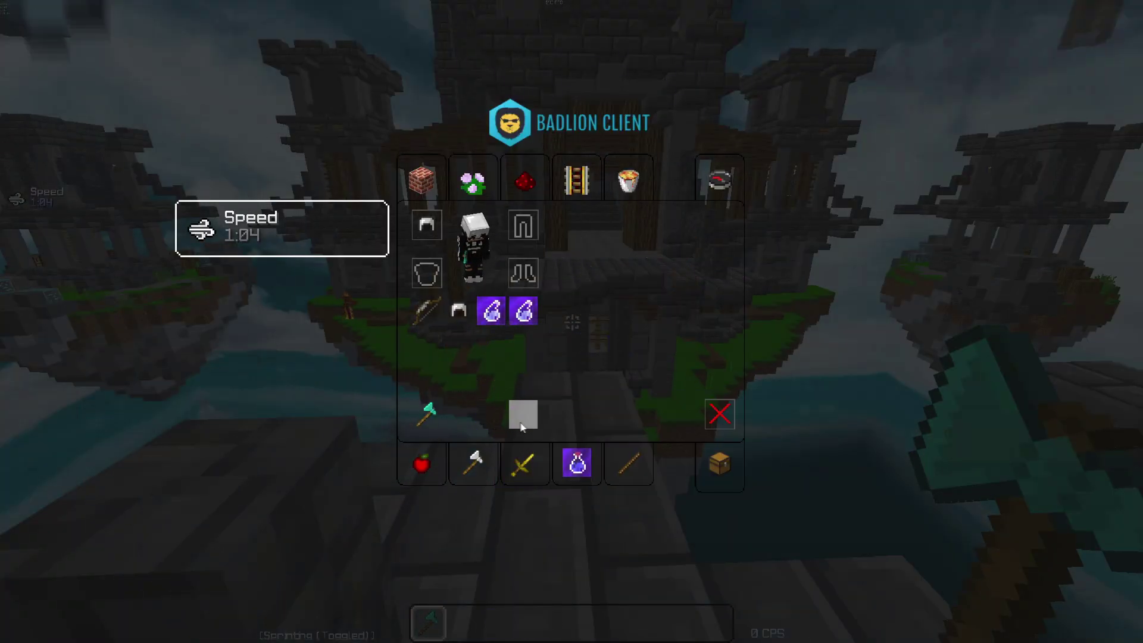
# - Put diamond boots, a stack of anvils and a Blast Protection IV enchanted book from the creative inventory into the hotbar
pyautogui.click(519, 467)
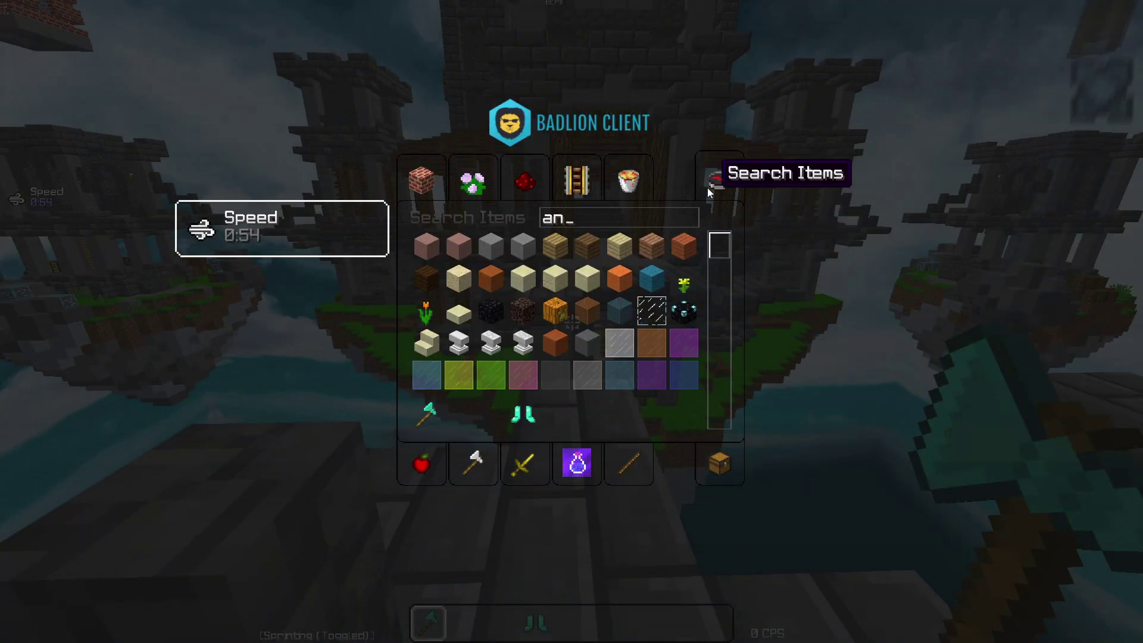
pyautogui.write('v3')
pyautogui.click(525, 464)
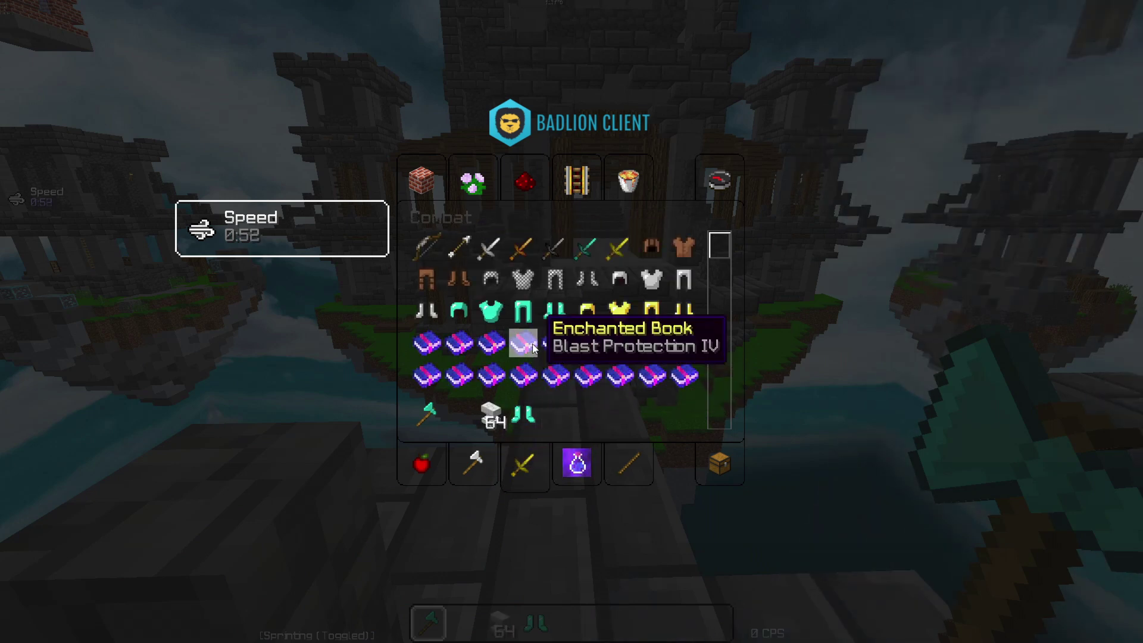
pyautogui.press('2')
pyautogui.press('e')
# - Place an anvil on the walkway and combine the diamond boots with the Blast Protection IV book
pyautogui.press('3')
pyautogui.rightClick(572, 322)
pyautogui.rightClick(572, 321)
pyautogui.press('4')
pyautogui.press('2')
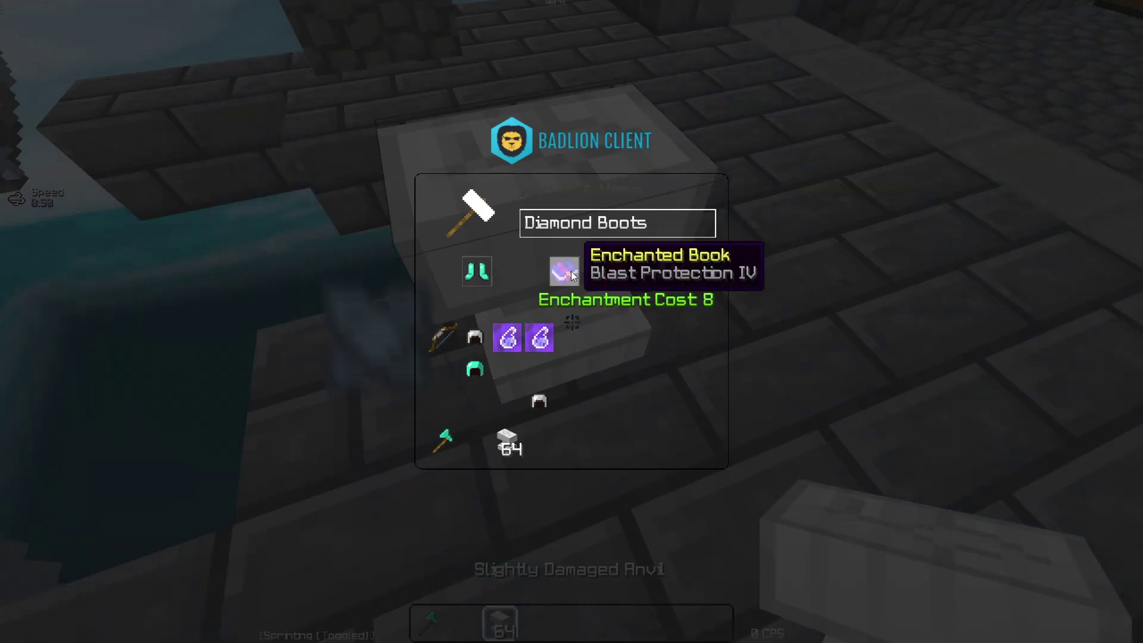
pyautogui.keyDown('shift'); pyautogui.click(663, 273); pyautogui.keyUp('shift')
pyautogui.press('e')
# - Equip the enchanted diamond boots and a diamond chestplate on the character
pyautogui.press('e')
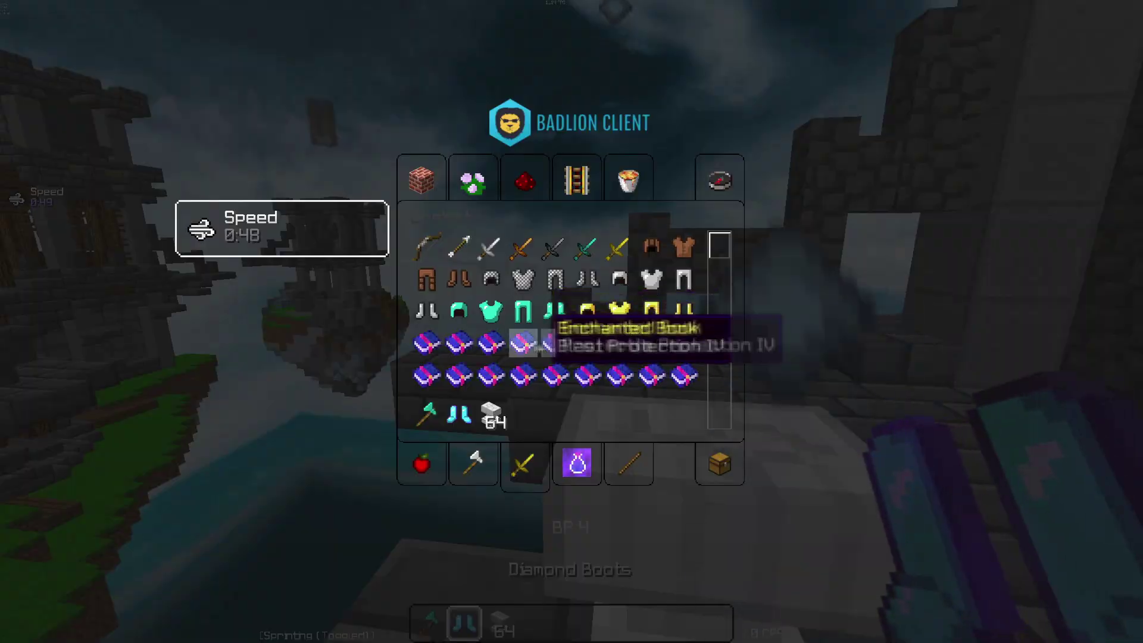
pyautogui.click(714, 479)
pyautogui.press('2')
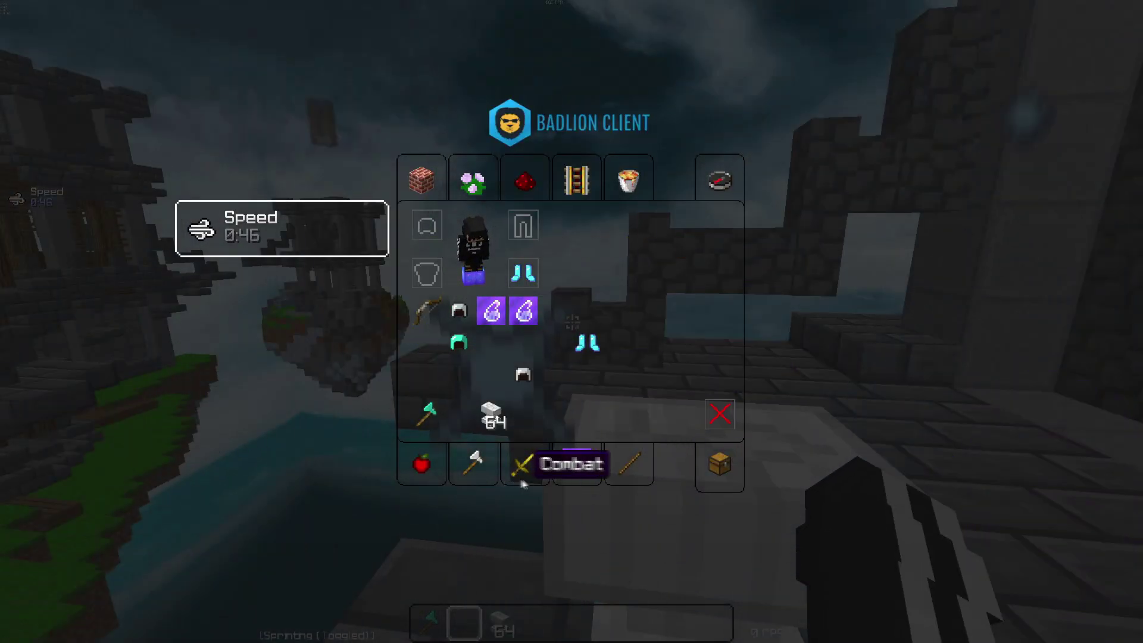
pyautogui.click(522, 464)
pyautogui.press('4')
pyautogui.click(720, 464)
pyautogui.keyDown('shift'); pyautogui.click(523, 417); pyautogui.keyUp('shift')
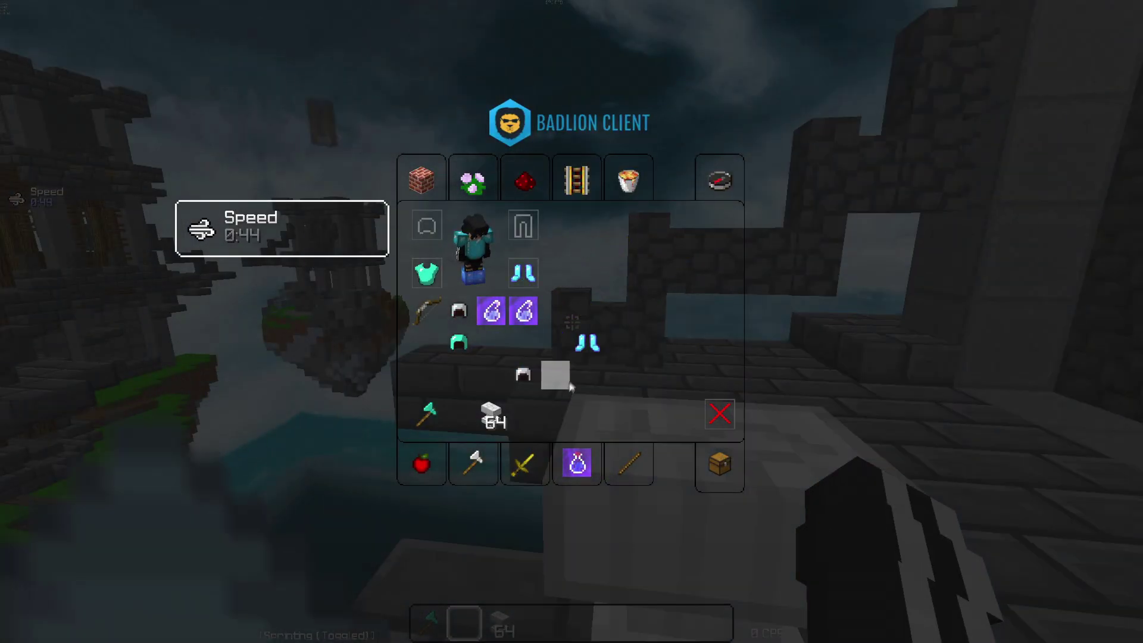
# - Equip an iron helmet and iron leggings, and move the anvils out of the hotbar
pyautogui.click(522, 464)
pyautogui.press('2')
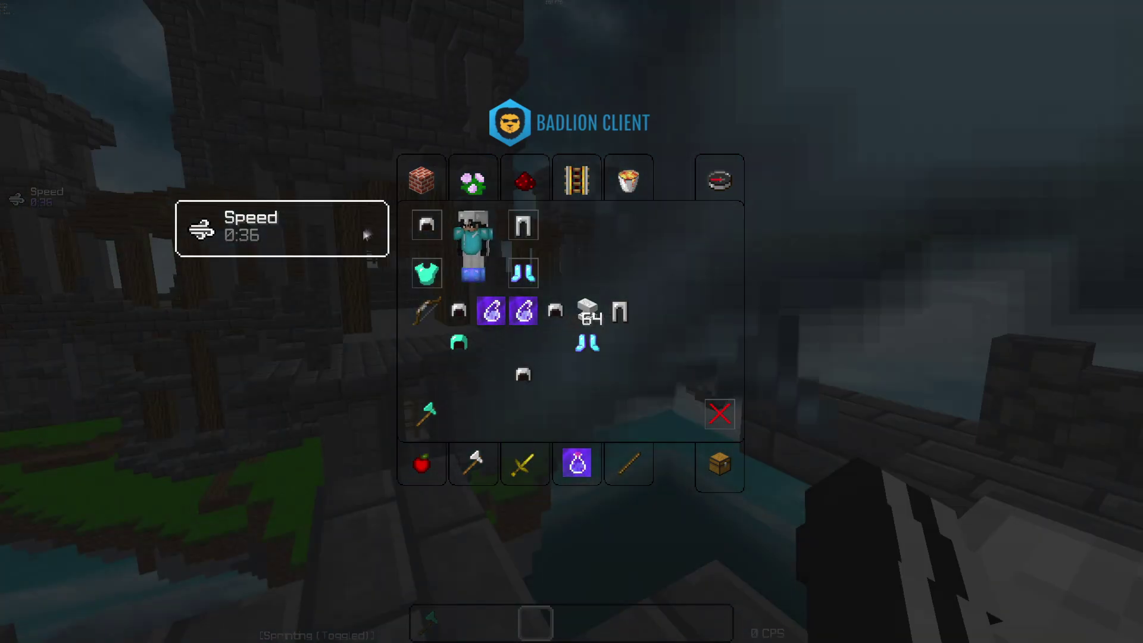
pyautogui.press('e')
pyautogui.press('3')
pyautogui.press('e')
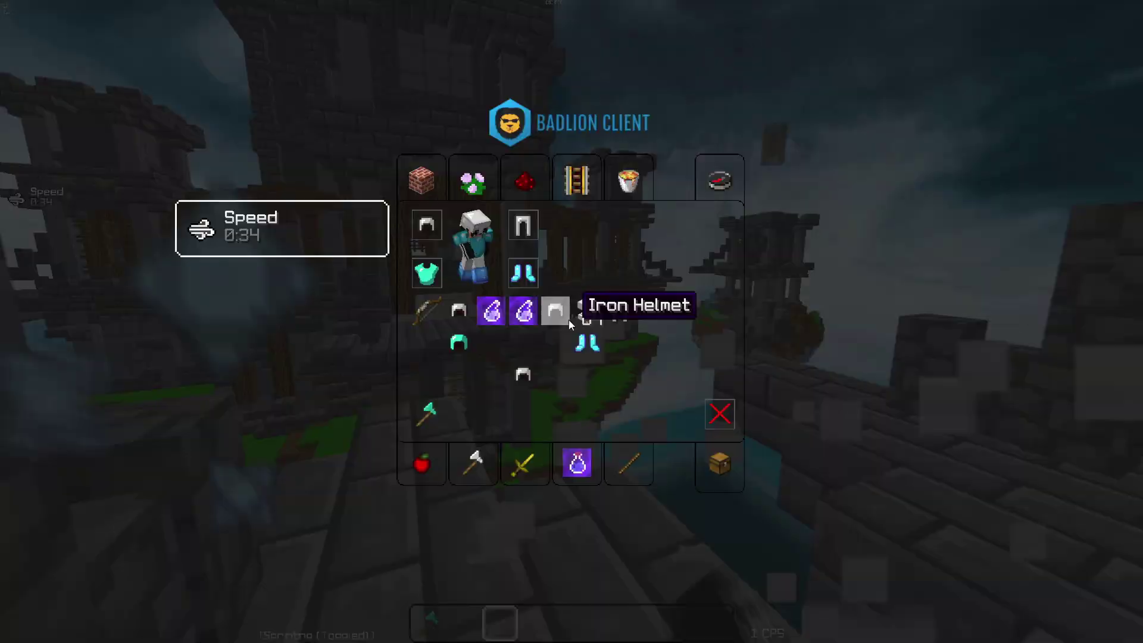
pyautogui.press('e')
# - Open the client's mods overlay and its HUD layout view
pyautogui.press('Shift_R')
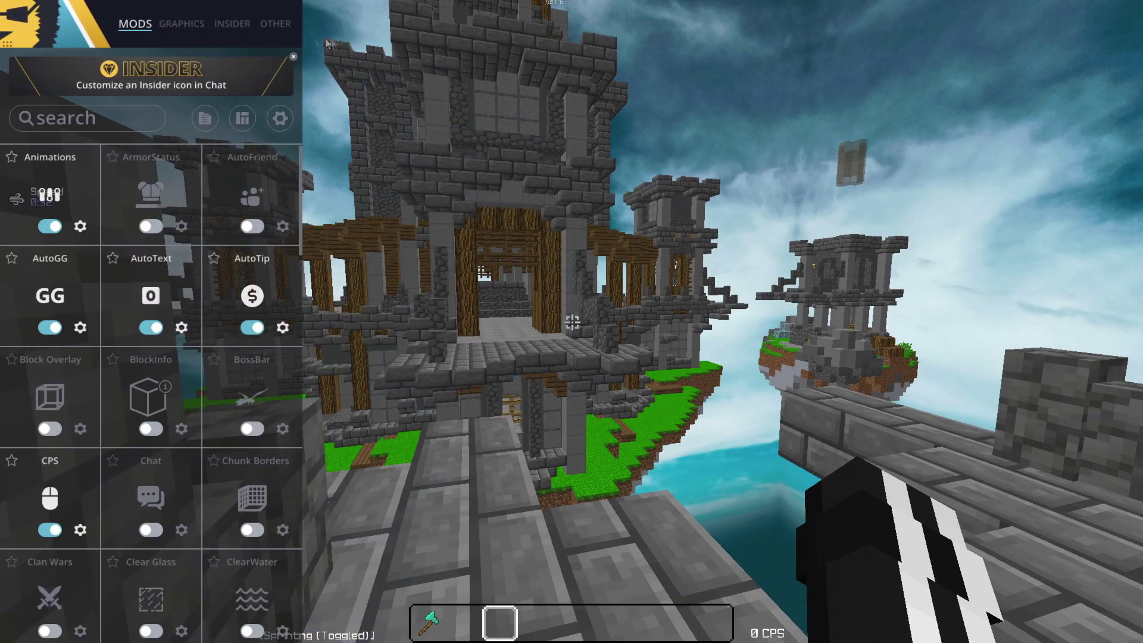
pyautogui.click(236, 119)
pyautogui.click(572, 321)
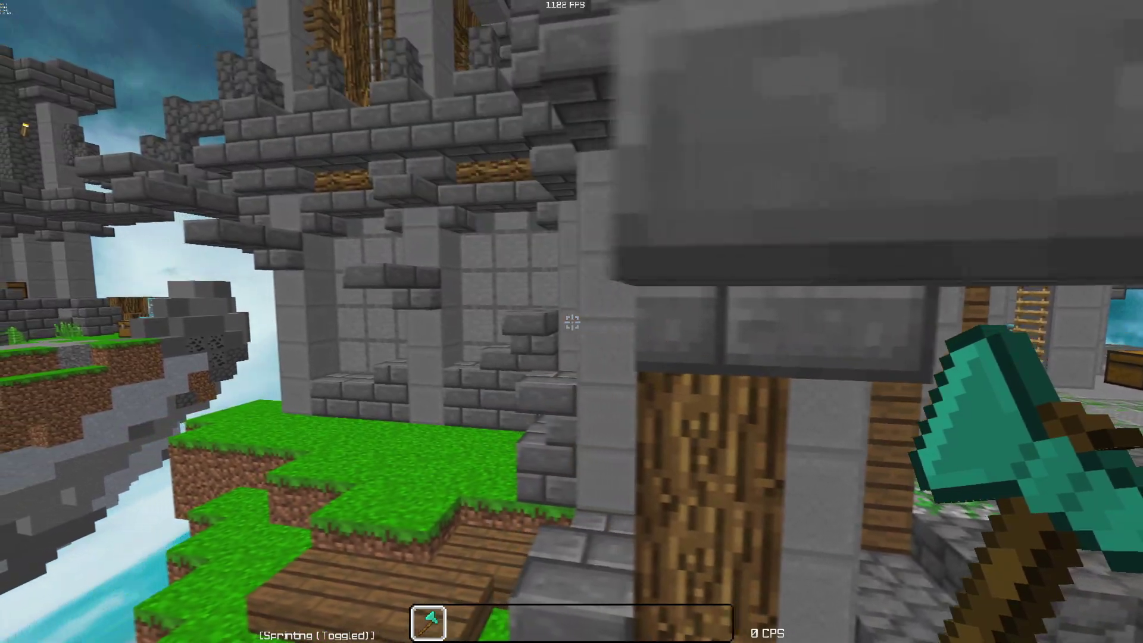
# - Start the replay recording and return to the game
pyautogui.press('Escape')
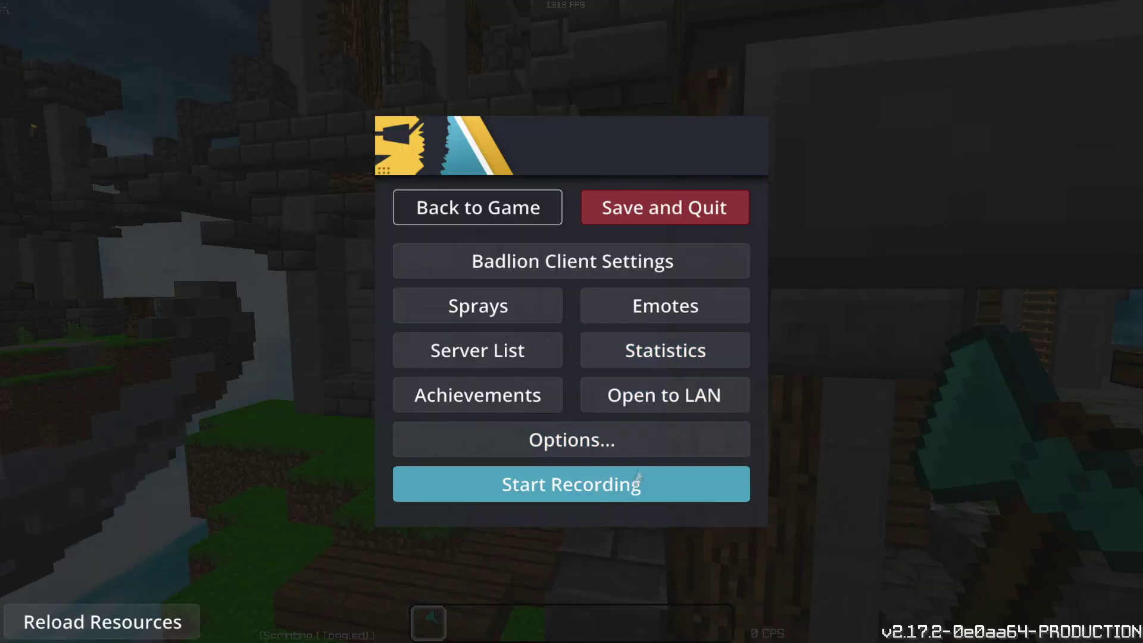
pyautogui.click(548, 496)
pyautogui.press('Escape')
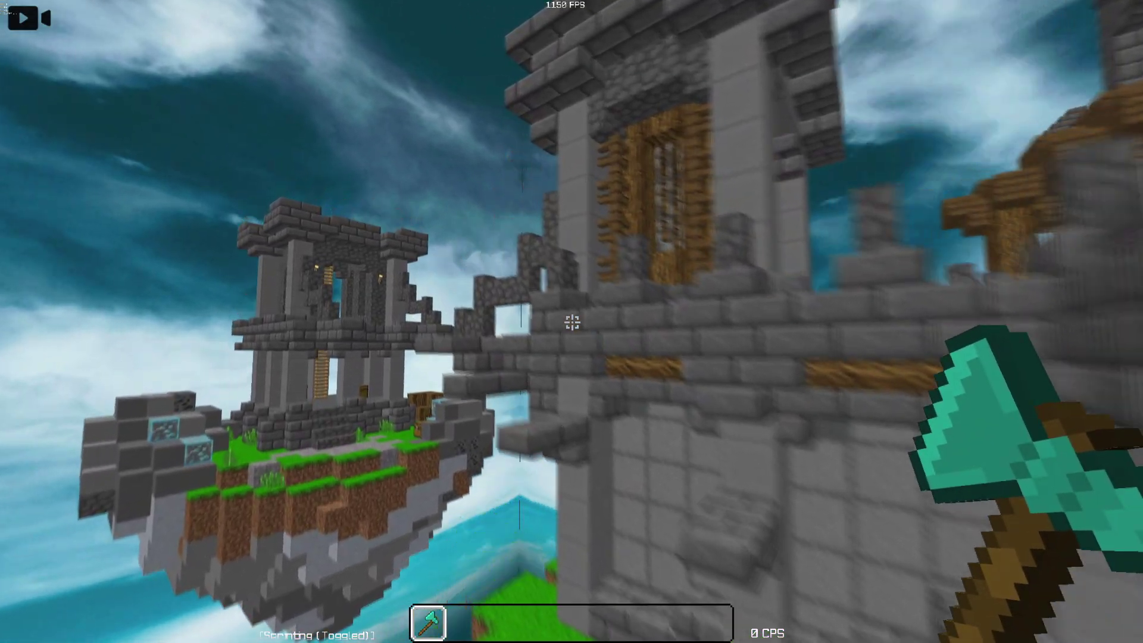
# - Fly up to the stone walkway and run through the wooden gateway, cycling the camera through the third-person views
pyautogui.press('w')
pyautogui.press('space')
pyautogui.write('tw')
pyautogui.press('Escape')
pyautogui.press('w')
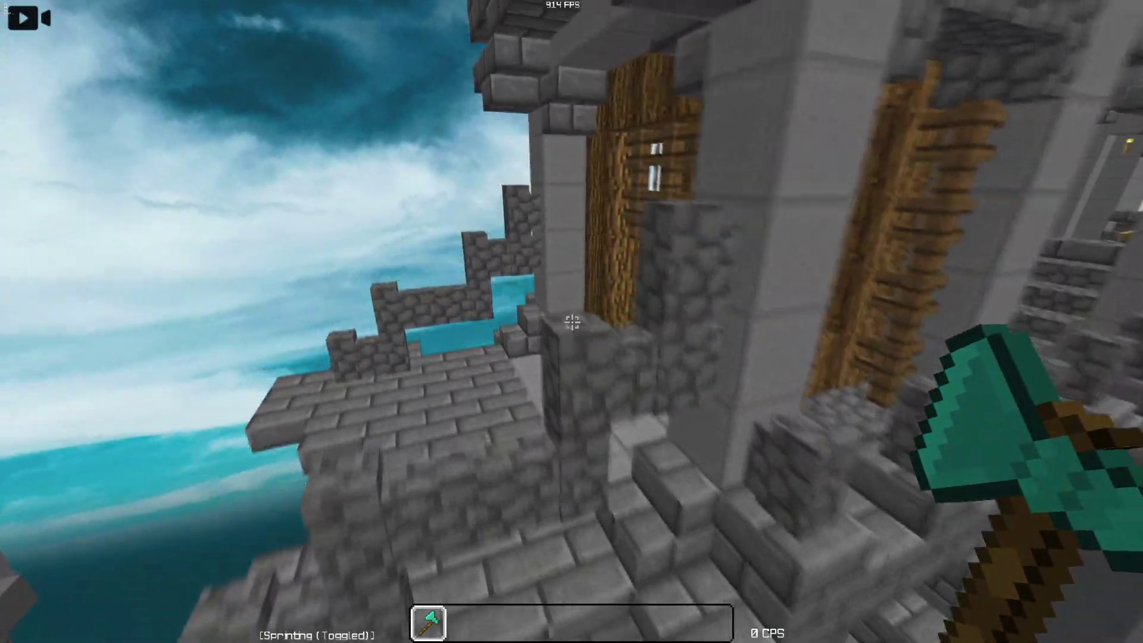
pyautogui.press('w')
pyautogui.press('F5')
pyautogui.press('F5')
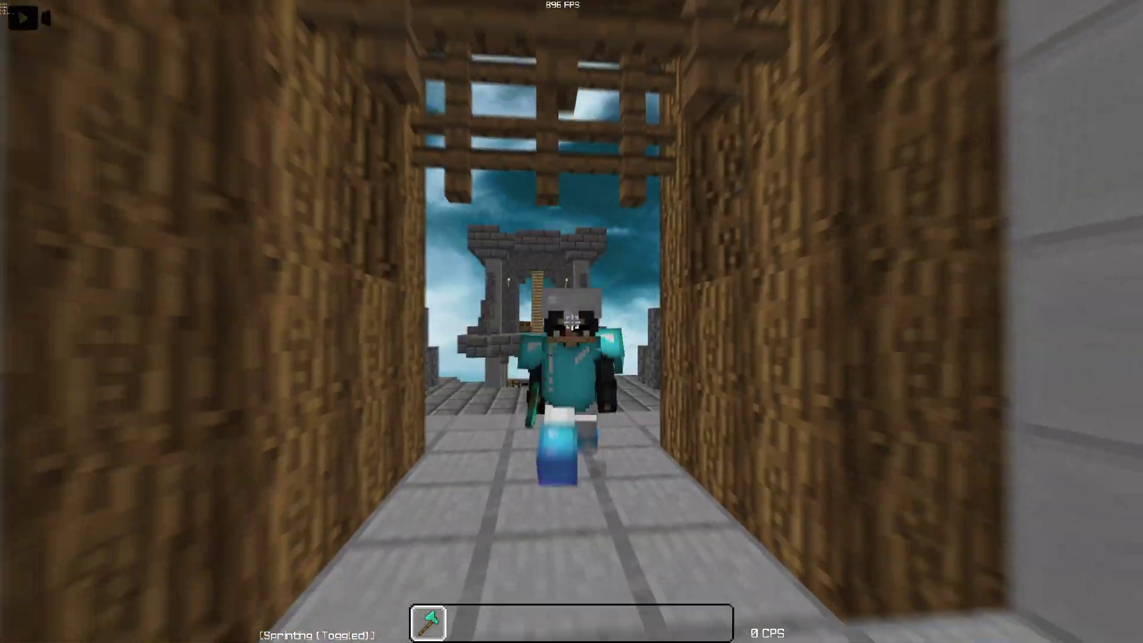
pyautogui.press('F5')
pyautogui.click(571, 322)
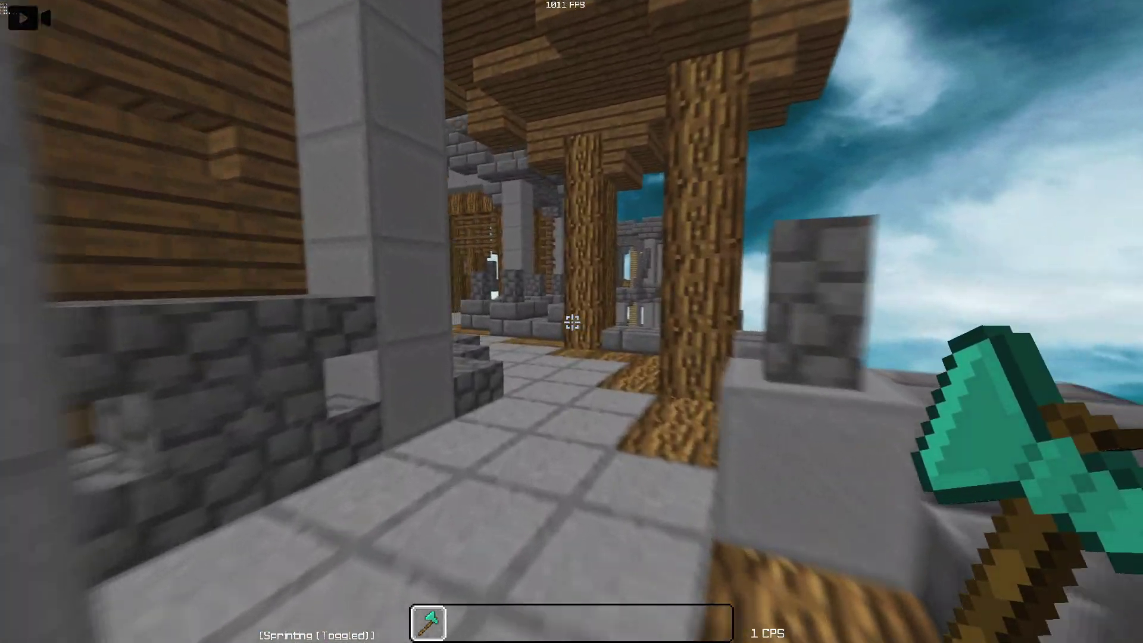
# - Run past the wooden pillars and through the lower stone entrance into the torch-lit hall, cycling the camera perspective
pyautogui.press('F5')
pyautogui.press('F5')
pyautogui.press('F5')
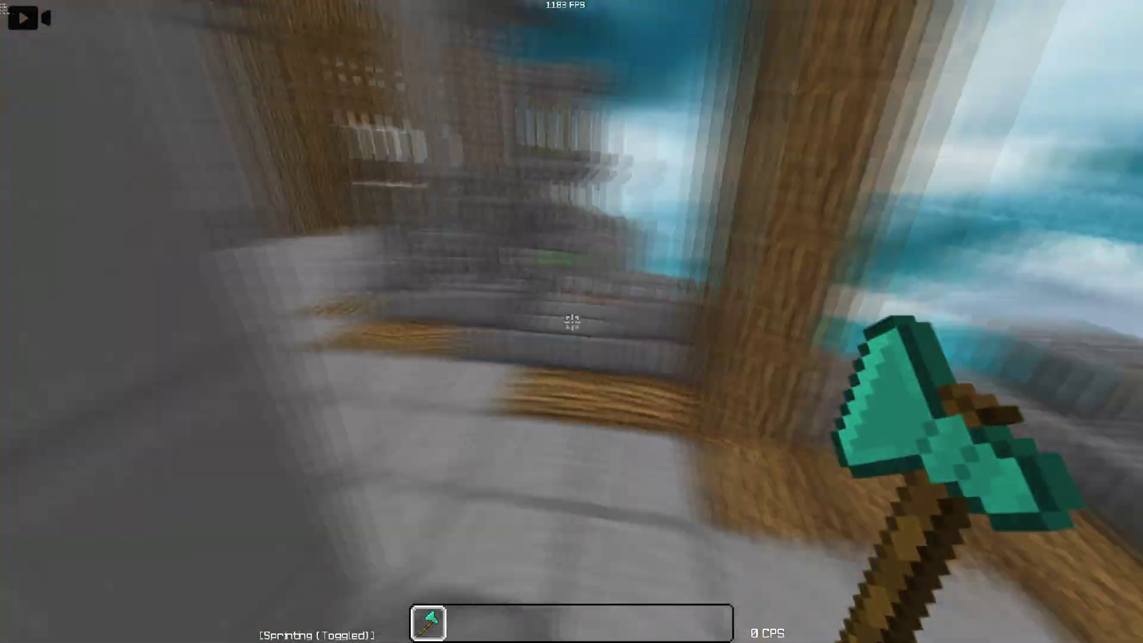
pyautogui.press('w')
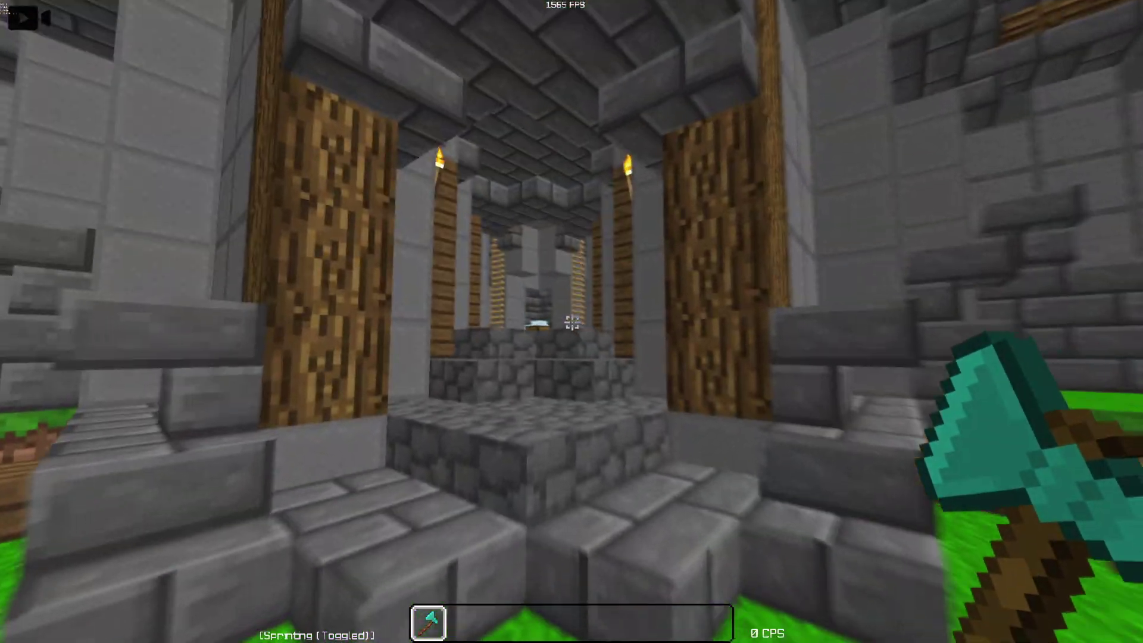
pyautogui.press('w')
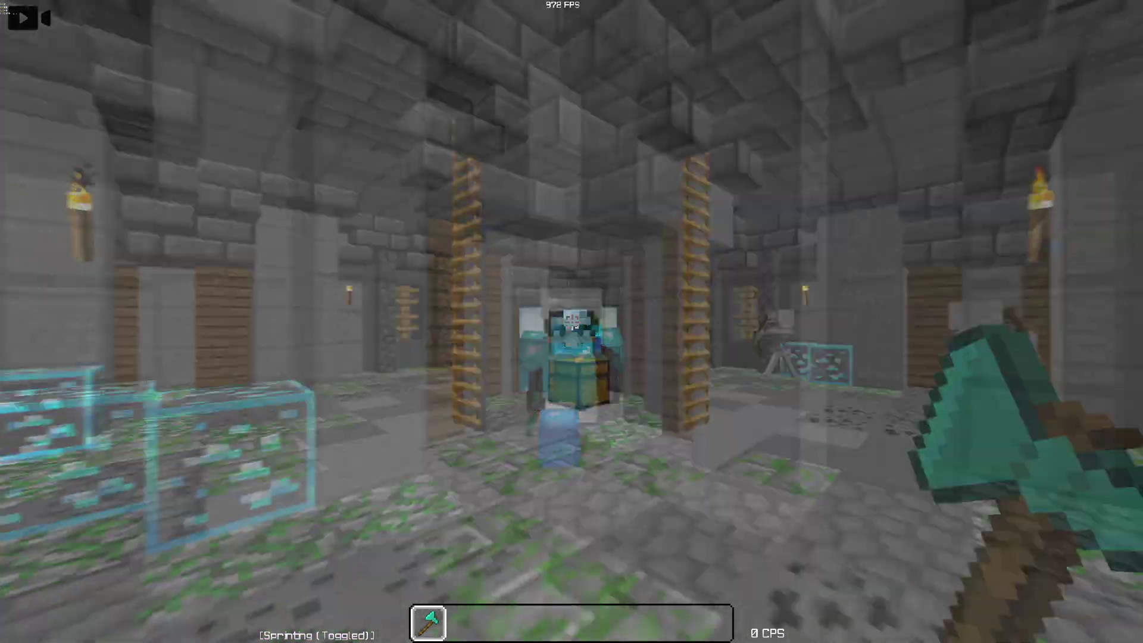
pyautogui.press('w')
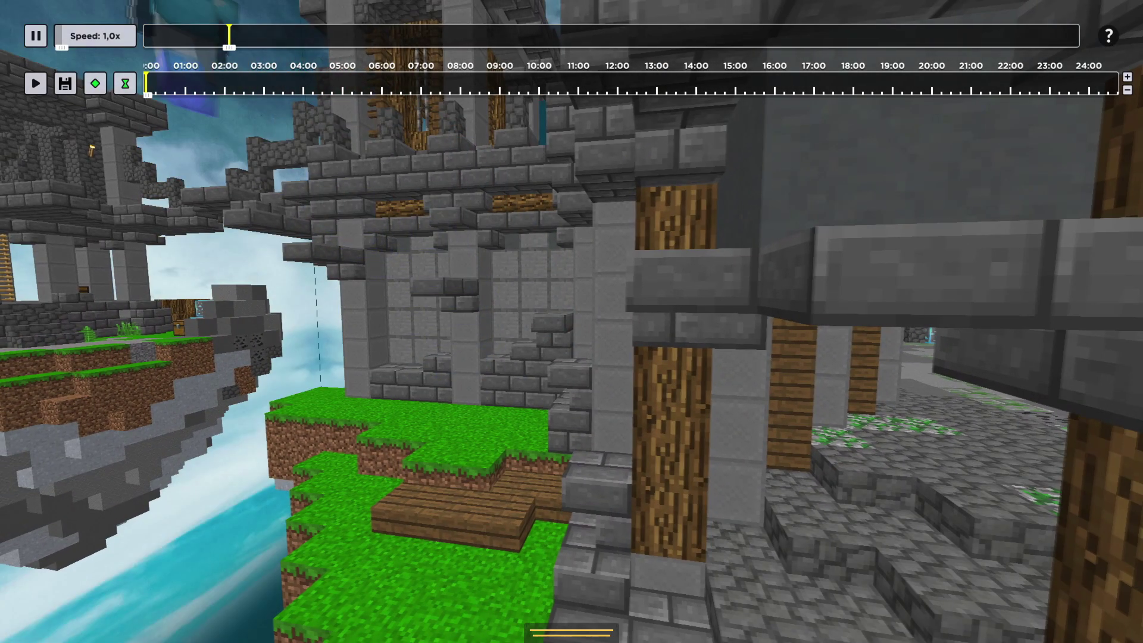
# - In the replay, hide the interface and frame the running character from the front in the stone doorway
pyautogui.press('a')
pyautogui.press('F1')
pyautogui.press('d')
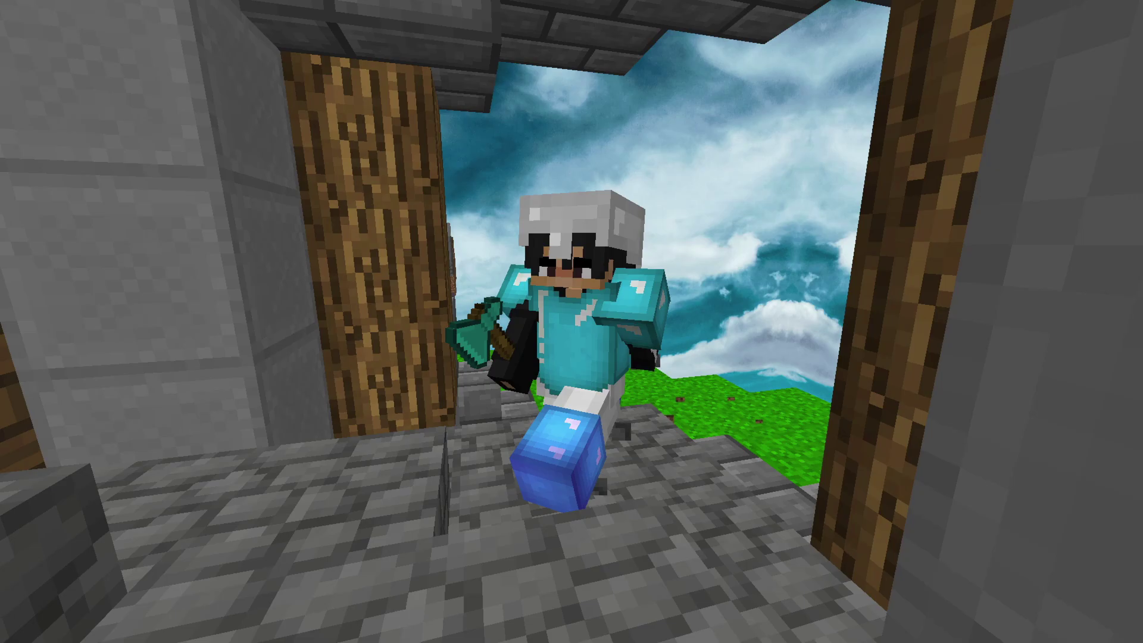
pyautogui.press('Escape')
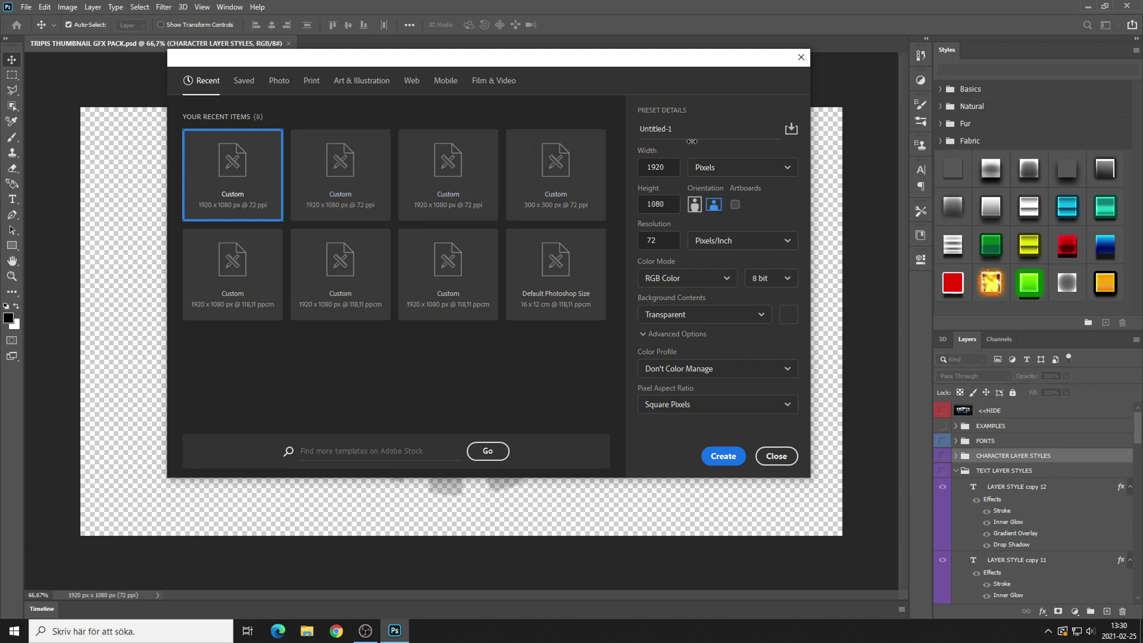
# - Create a transparent 1920 x 1080 px Photoshop document at 72 ppi named ppotatohead
pyautogui.moveTo(656, 124); pyautogui.dragTo(621, 141)
pyautogui.press('BackSpace')
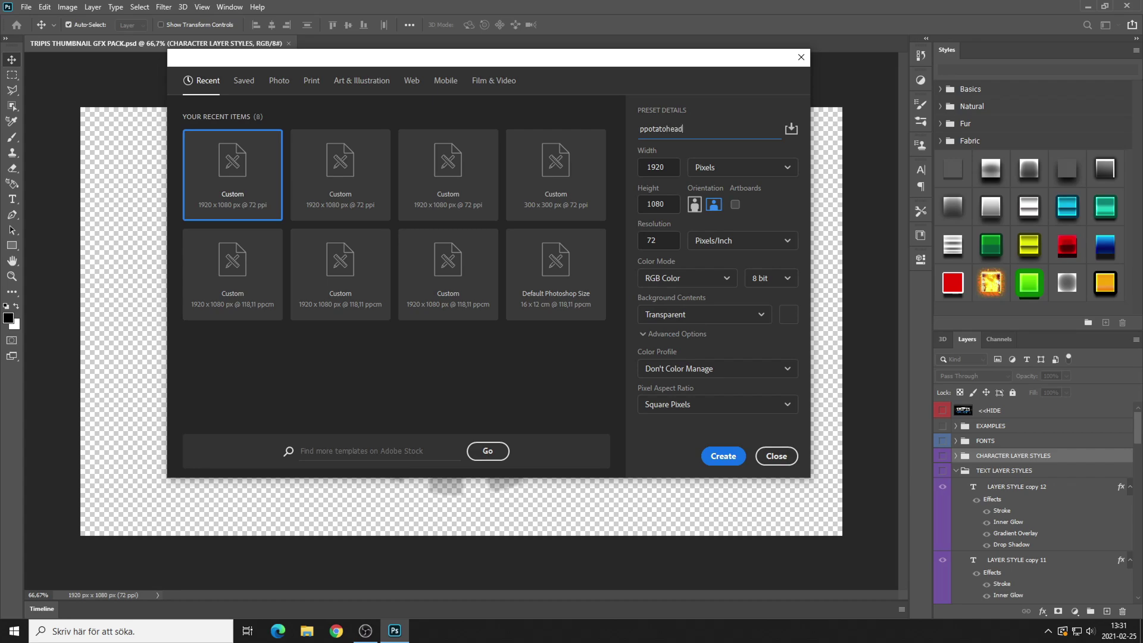
pyautogui.click(721, 456)
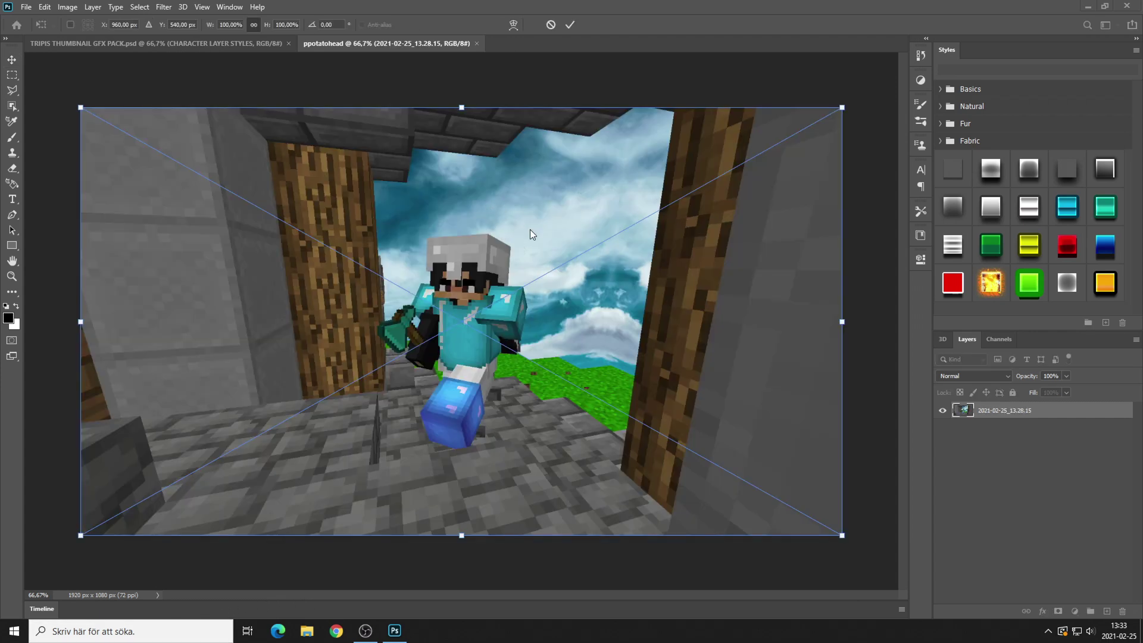
# - Enlarge the placed screenshot to about 159% and move it up to about Y 478 px
pyautogui.scroll(-6, 342, 296)
pyautogui.scroll(2, 505, 198)
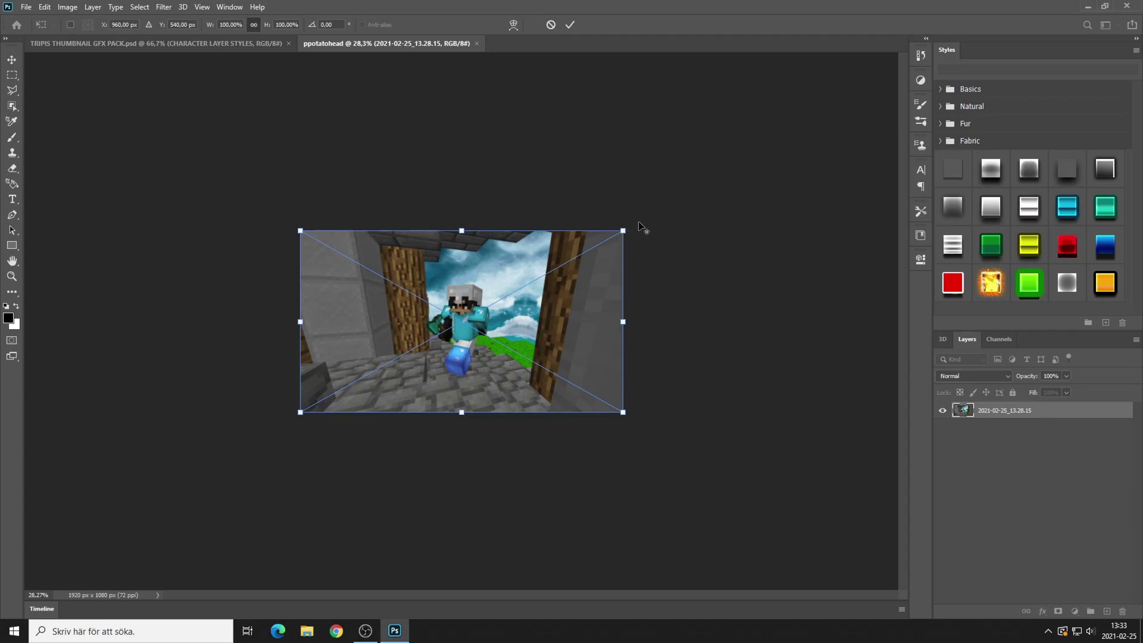
pyautogui.moveTo(625, 229); pyautogui.dragTo(698, 187)
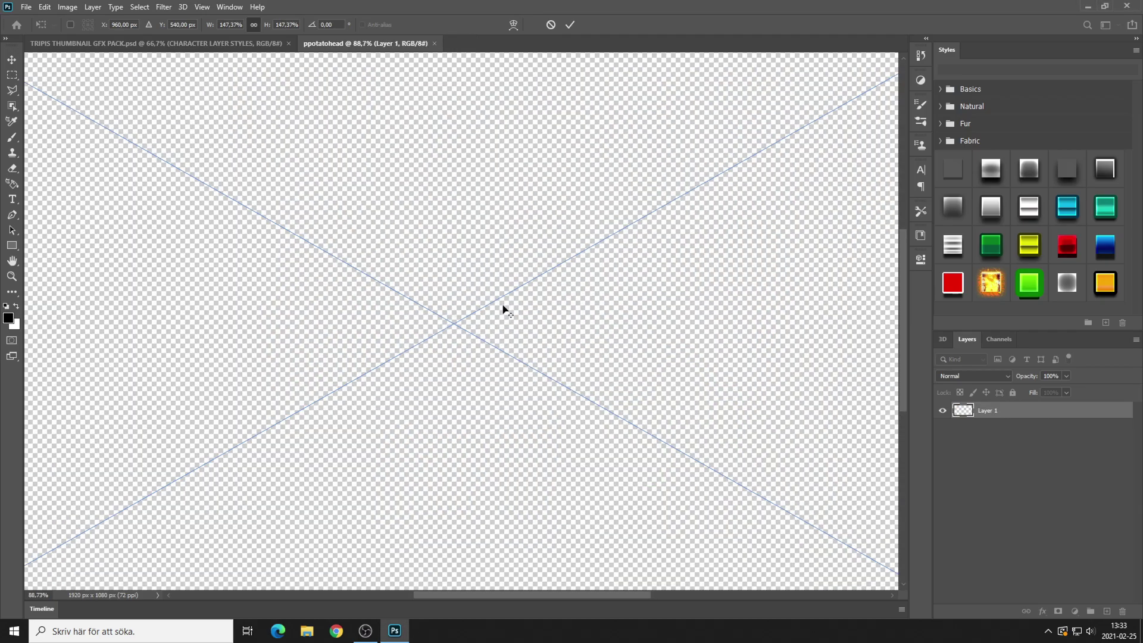
pyautogui.moveTo(511, 307); pyautogui.dragTo(512, 293)
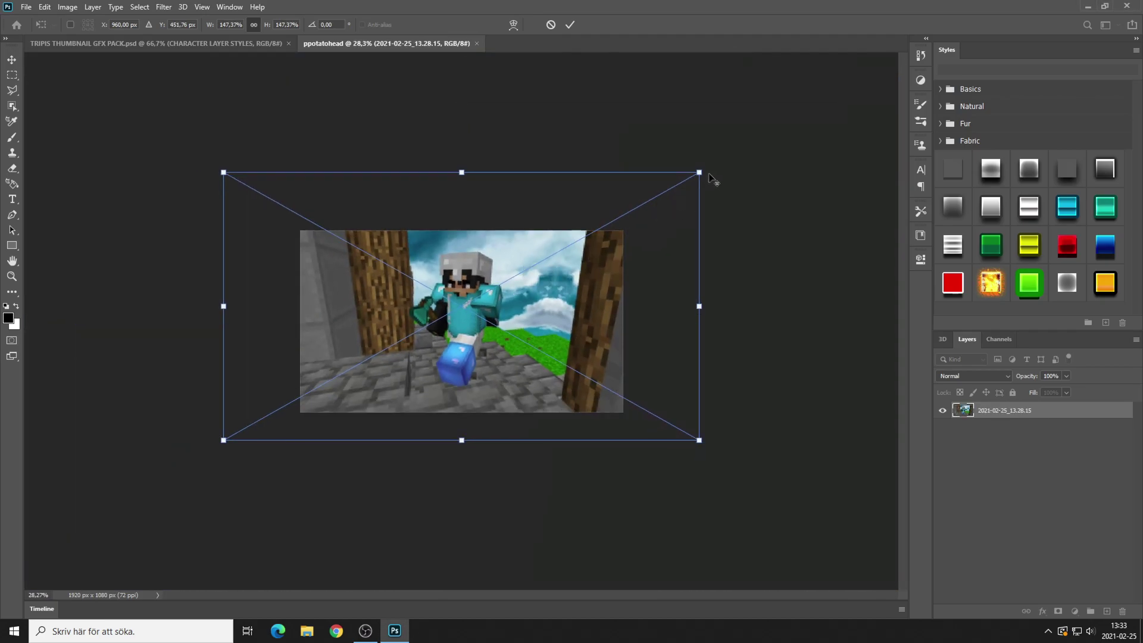
pyautogui.moveTo(702, 173); pyautogui.dragTo(719, 162)
pyautogui.scroll(11, 484, 339)
pyautogui.scroll(-8, 484, 339)
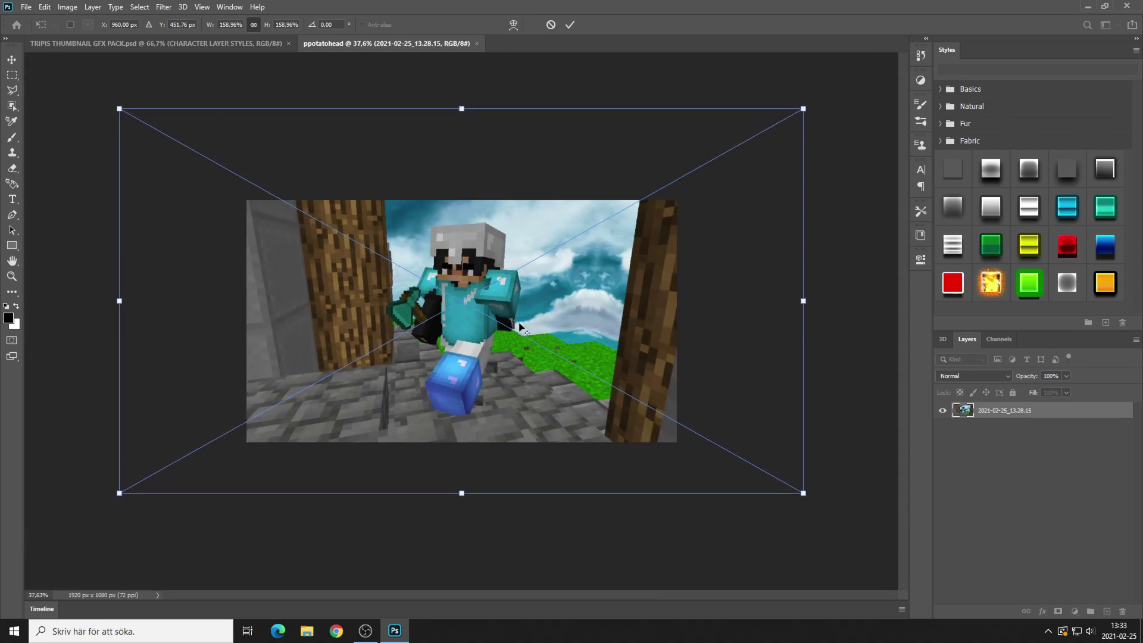
pyautogui.moveTo(594, 302); pyautogui.dragTo(594, 305)
# - Check the enlarged screenshot's framing on the canvas and apply the transform
pyautogui.scroll(-14, 500, 398)
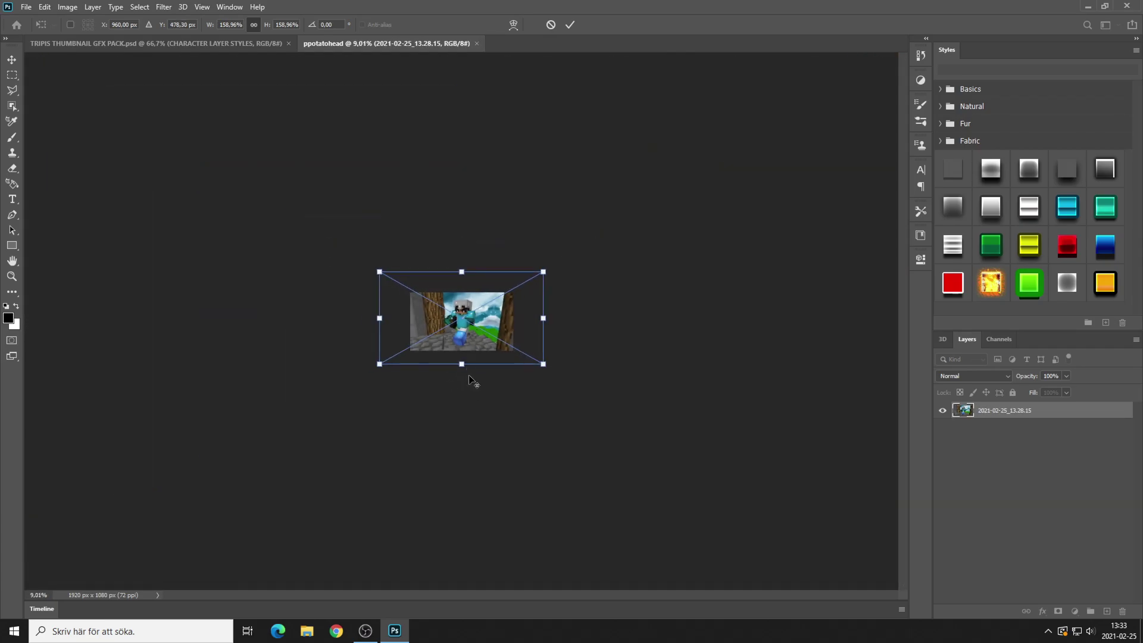
pyautogui.scroll(7, 485, 313)
pyautogui.scroll(1, 487, 314)
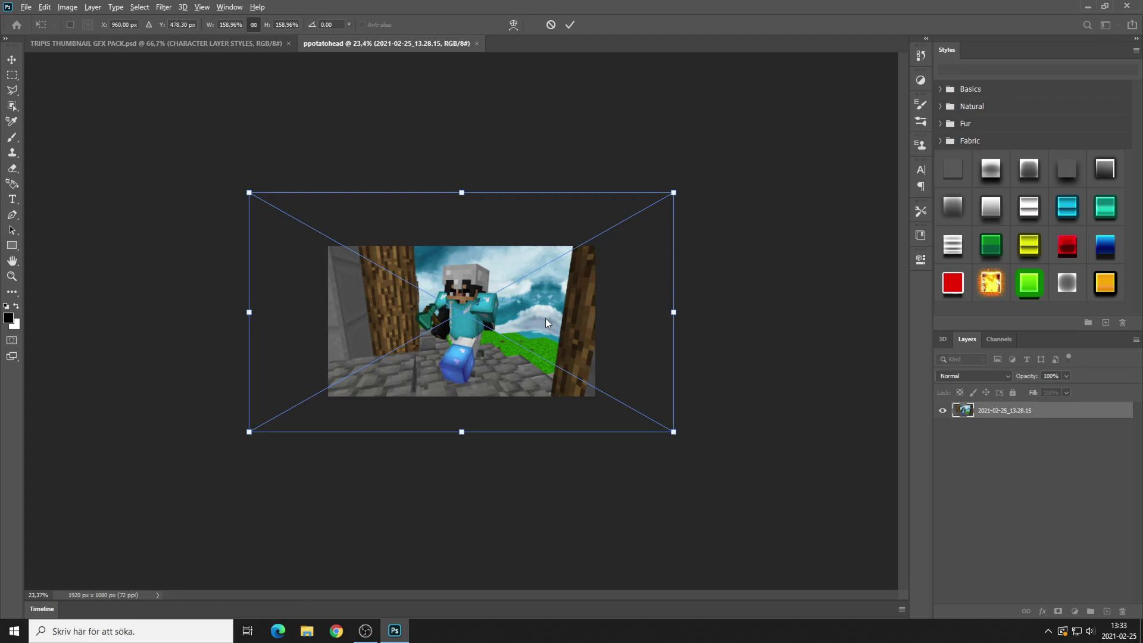
pyautogui.hotkey('ctrl', '+')
pyautogui.hotkey('ctrl', '+')
pyautogui.scroll(-5, 437, 330)
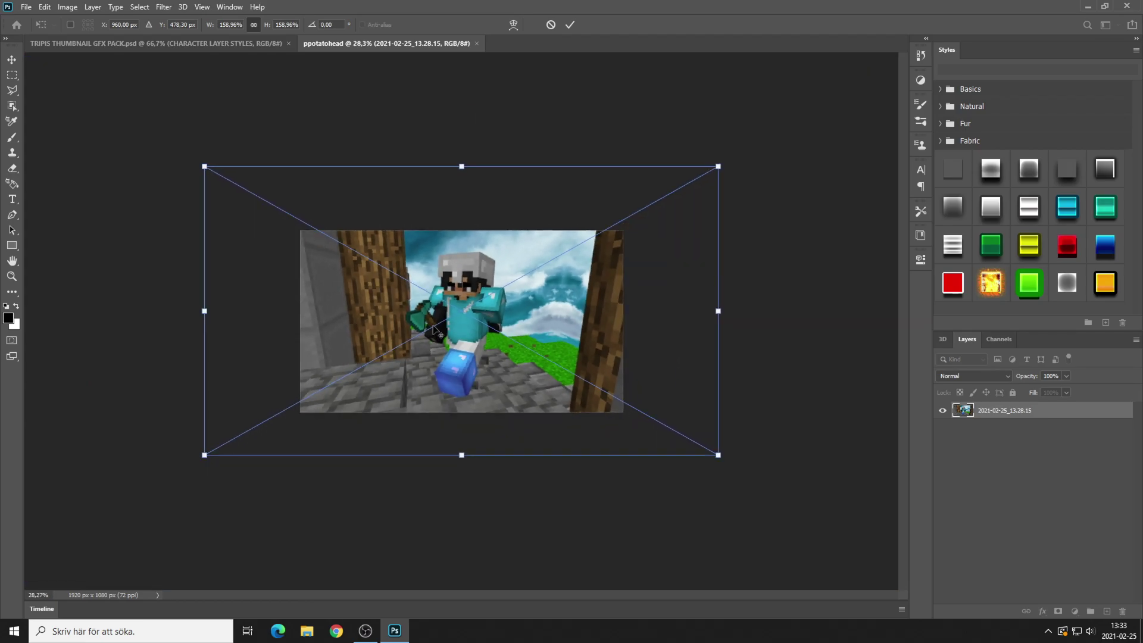
pyautogui.scroll(5, 436, 330)
pyautogui.scroll(-9, 437, 325)
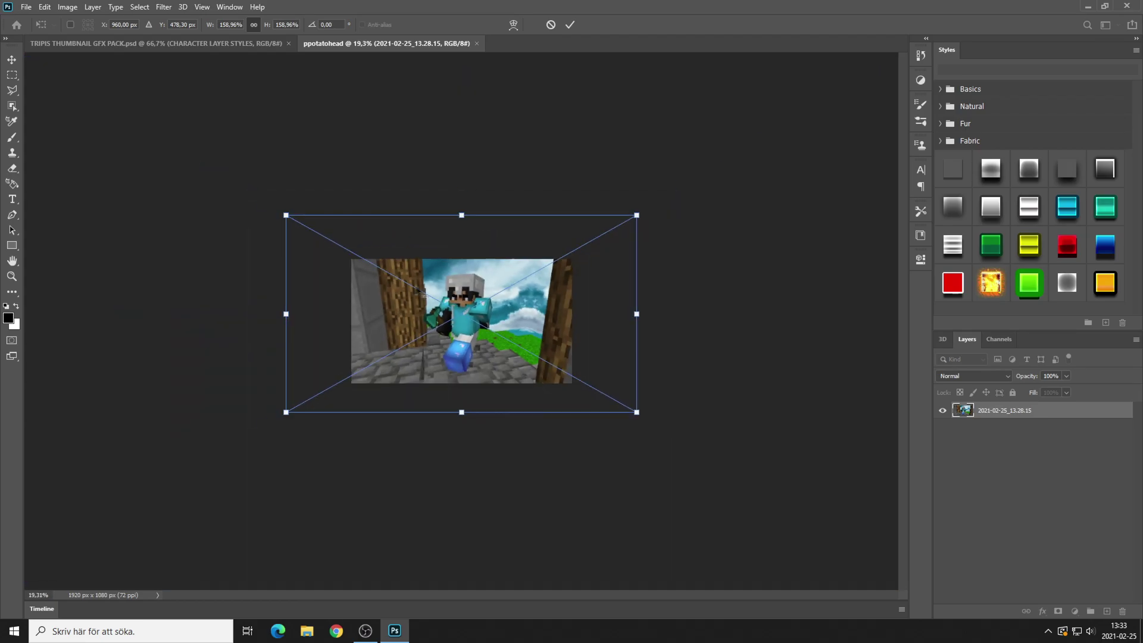
pyautogui.click(569, 25)
pyautogui.hotkey('ctrl', '+')
pyautogui.hotkey('ctrl', '+')
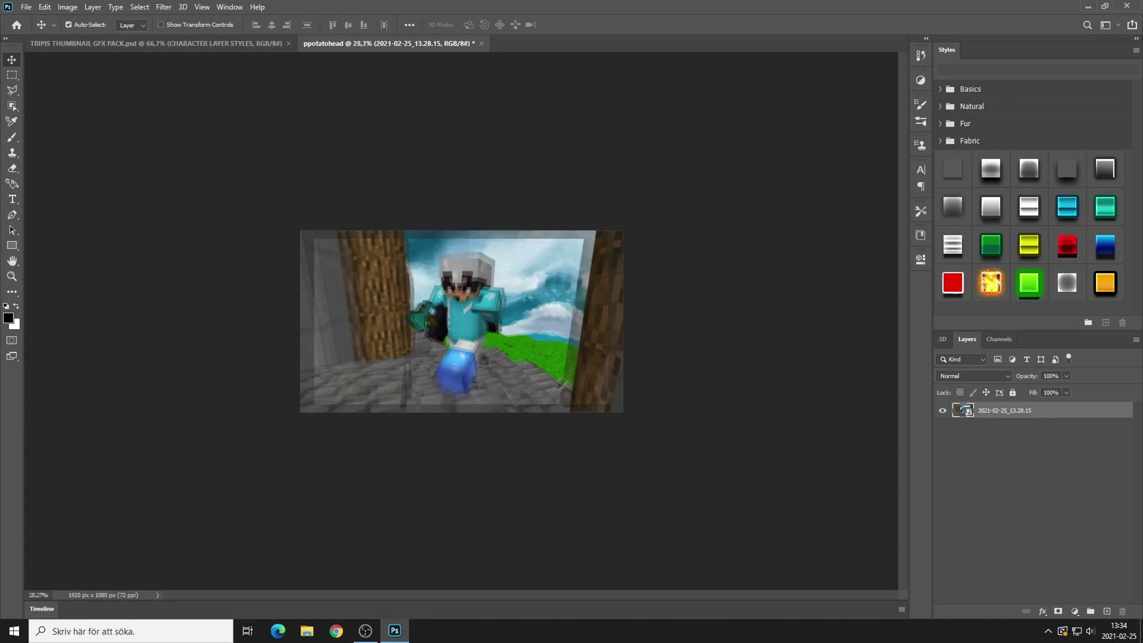
# - Start a Polygonal Lasso outline at the helmet's upper-left corner and trace its top and right edges down to the shoulder
pyautogui.click(12, 90)
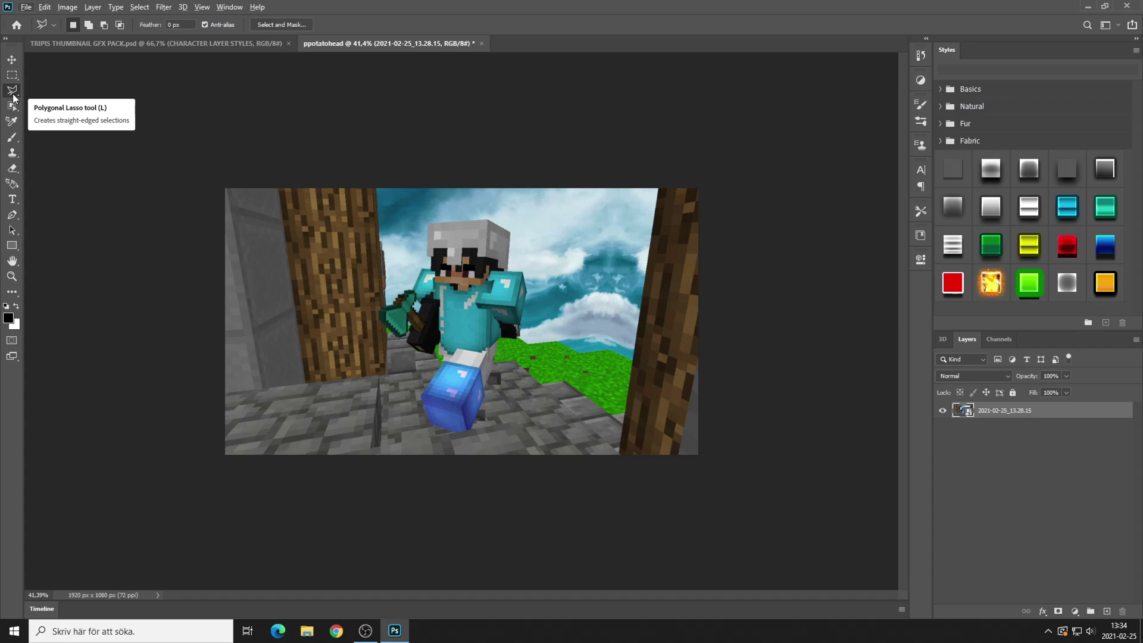
pyautogui.scroll(12, 381, 342)
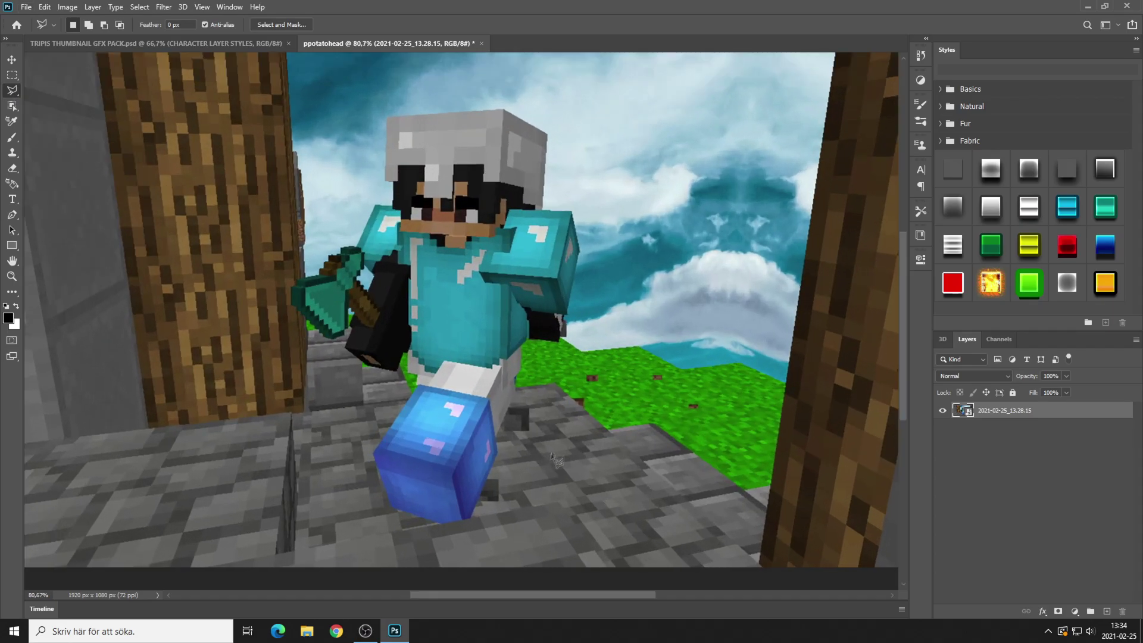
pyautogui.scroll(-3, 488, 530)
pyautogui.scroll(4, 439, 251)
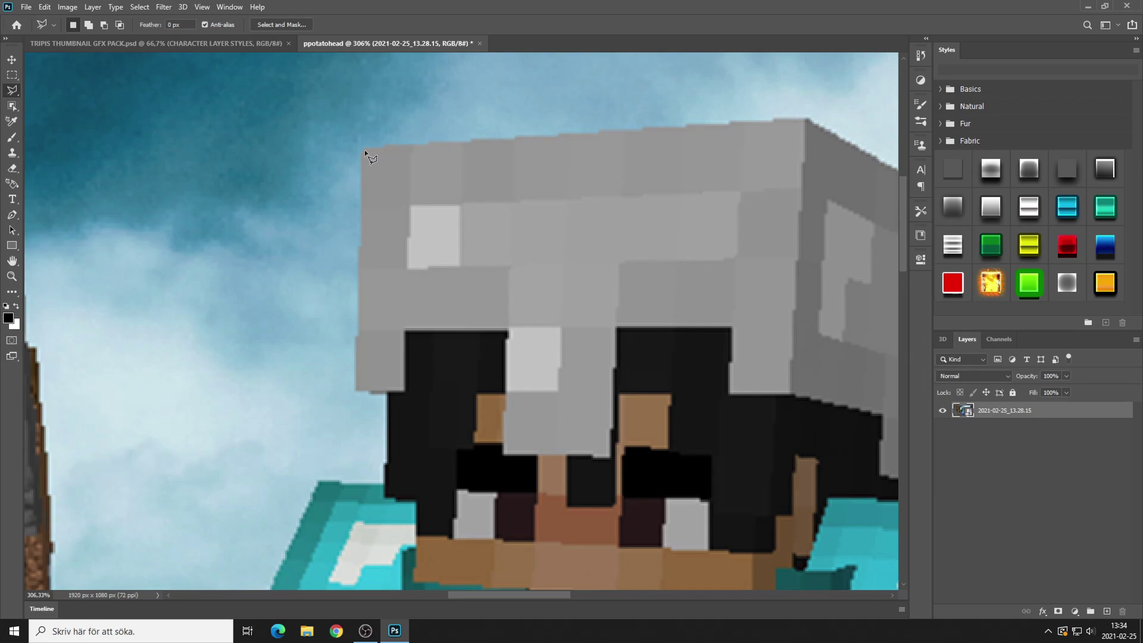
pyautogui.click(365, 150)
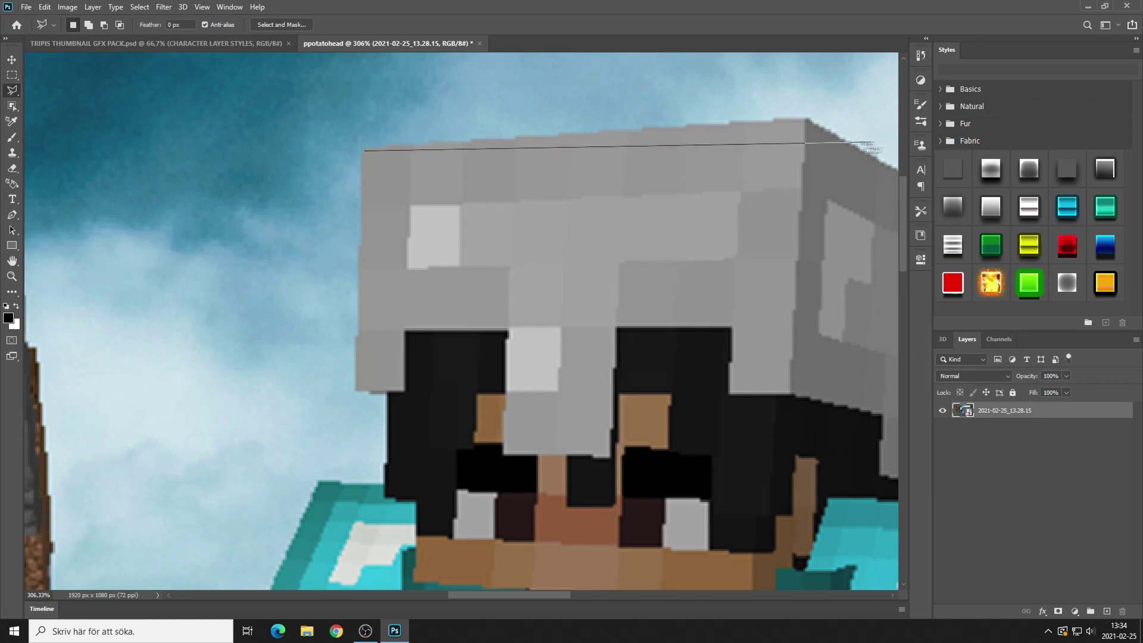
pyautogui.click(809, 119)
pyautogui.hscroll(3, 808, 119)
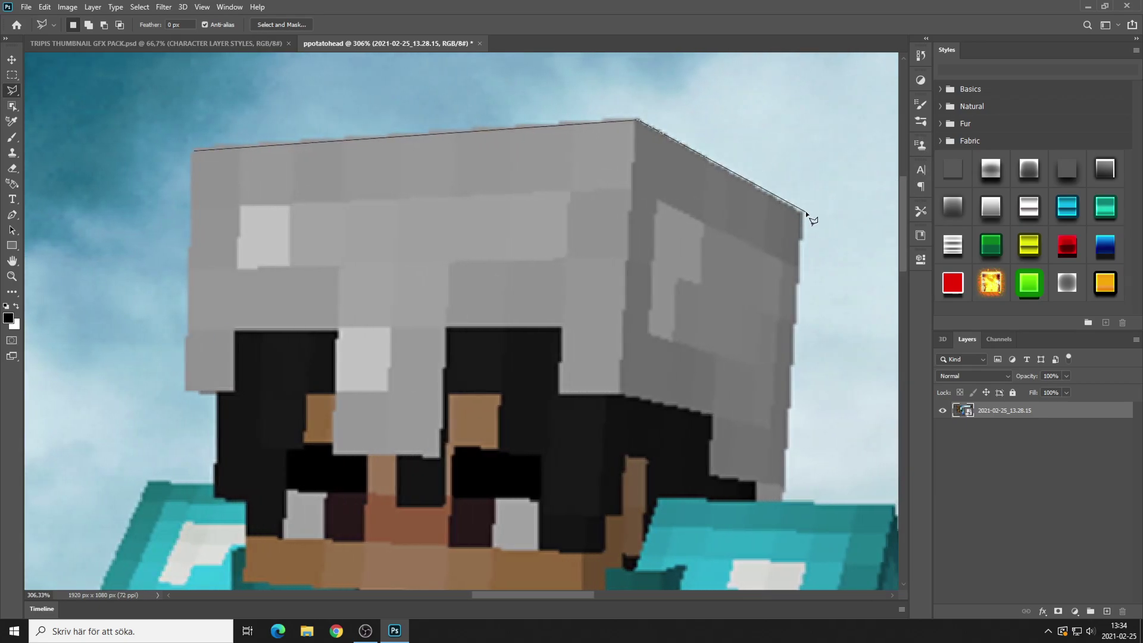
pyautogui.click(804, 214)
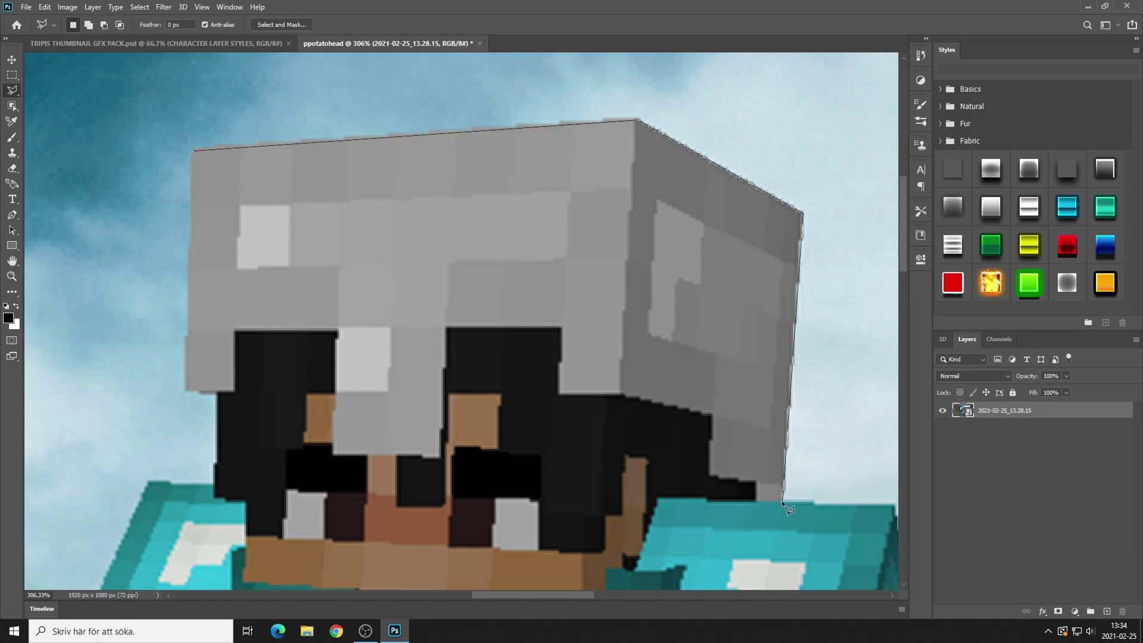
pyautogui.click(782, 501)
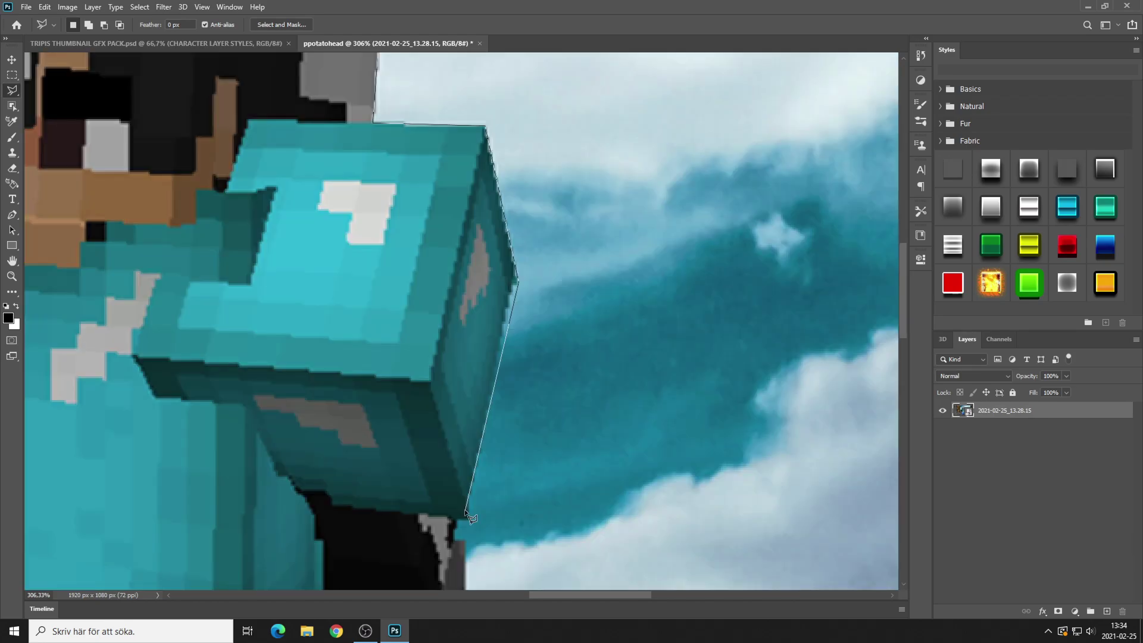
# - Continue the lasso outline below the shoulder armour and around the dark hand beneath it
pyautogui.scroll(-3, 476, 571)
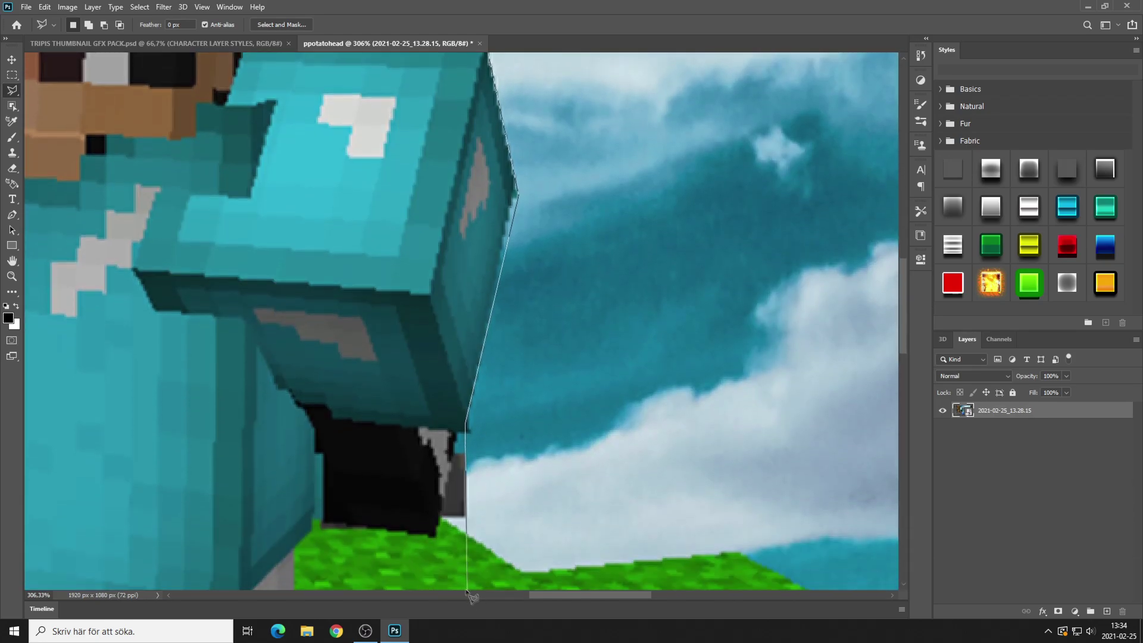
pyautogui.click(461, 429)
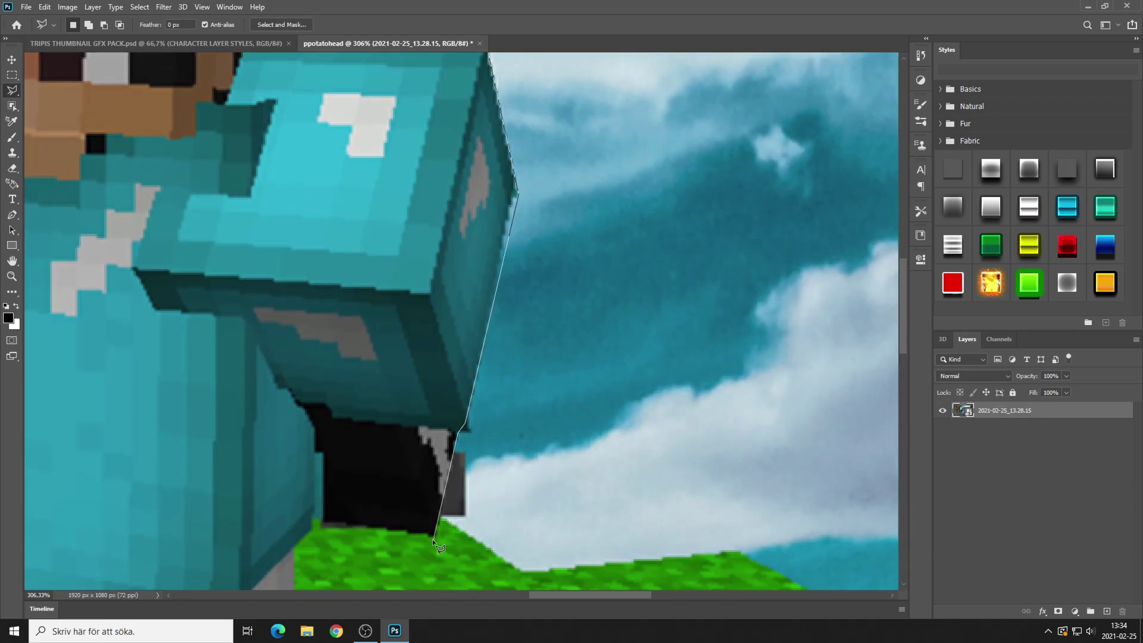
pyautogui.click(436, 534)
pyautogui.click(324, 528)
pyautogui.scroll(3, 339, 565)
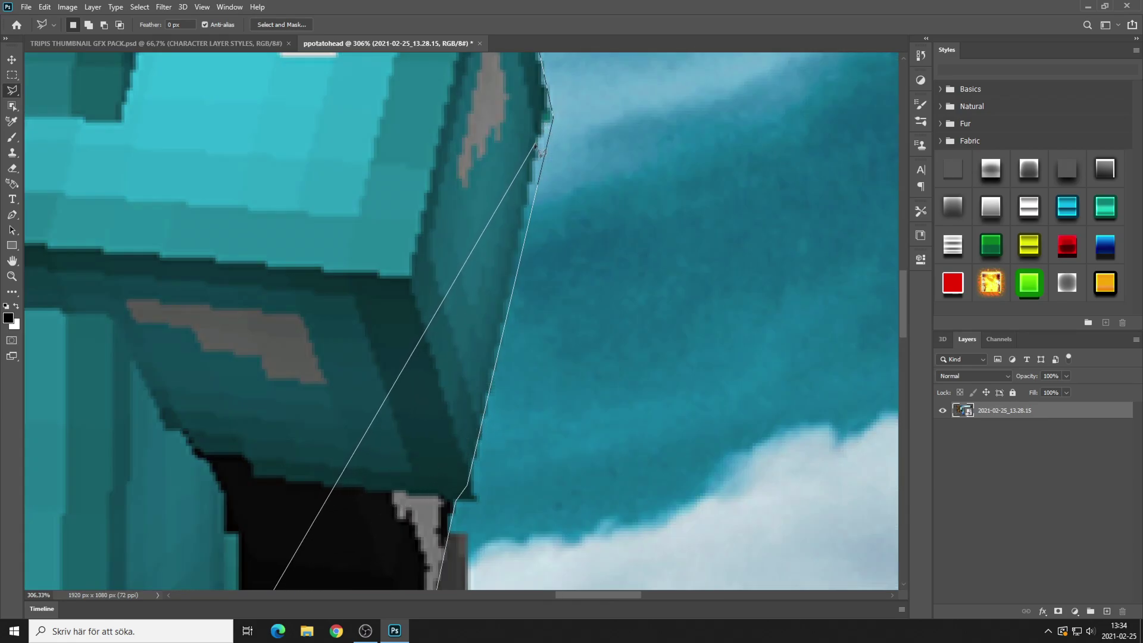
pyautogui.scroll(-5, 309, 441)
pyautogui.scroll(5, 315, 459)
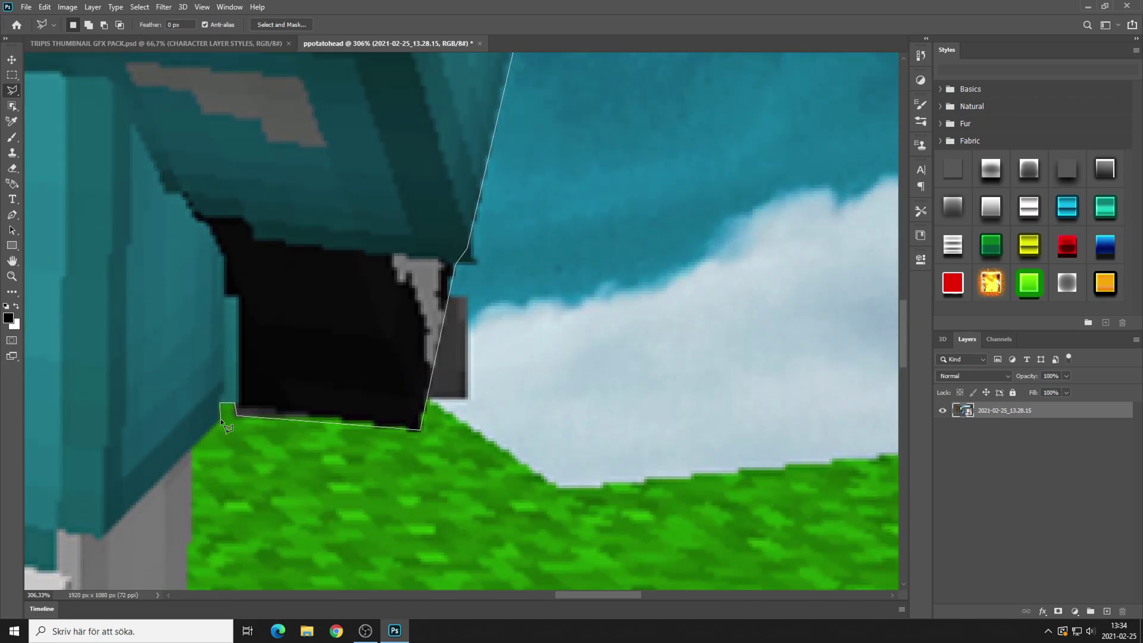
# - Trace the lasso outline along the chestplate's lower edge and down the rear leg to the blue boot
pyautogui.click(190, 450)
pyautogui.scroll(-5, 184, 477)
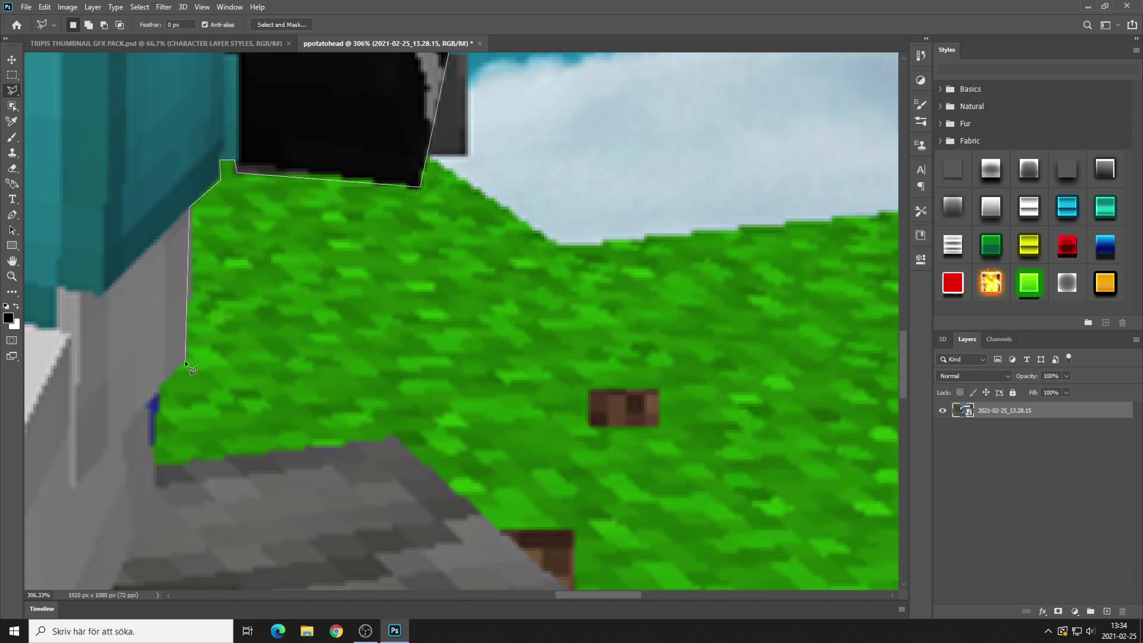
pyautogui.click(185, 360)
pyautogui.hscroll(-5, 179, 405)
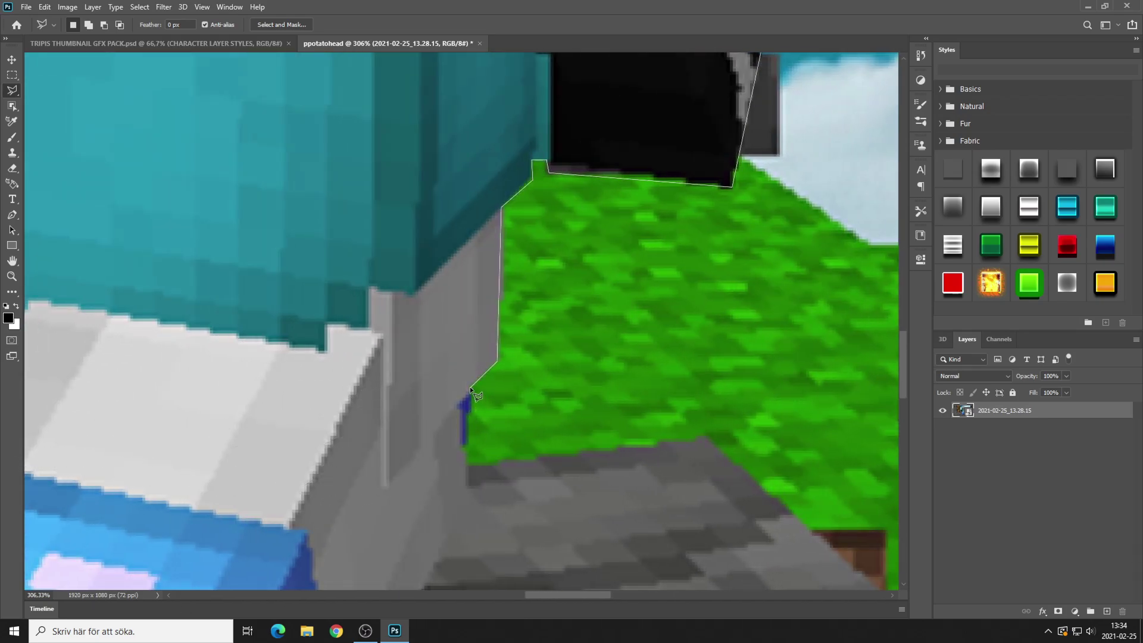
pyautogui.click(470, 388)
pyautogui.click(460, 446)
pyautogui.click(466, 487)
pyautogui.scroll(-5, 466, 487)
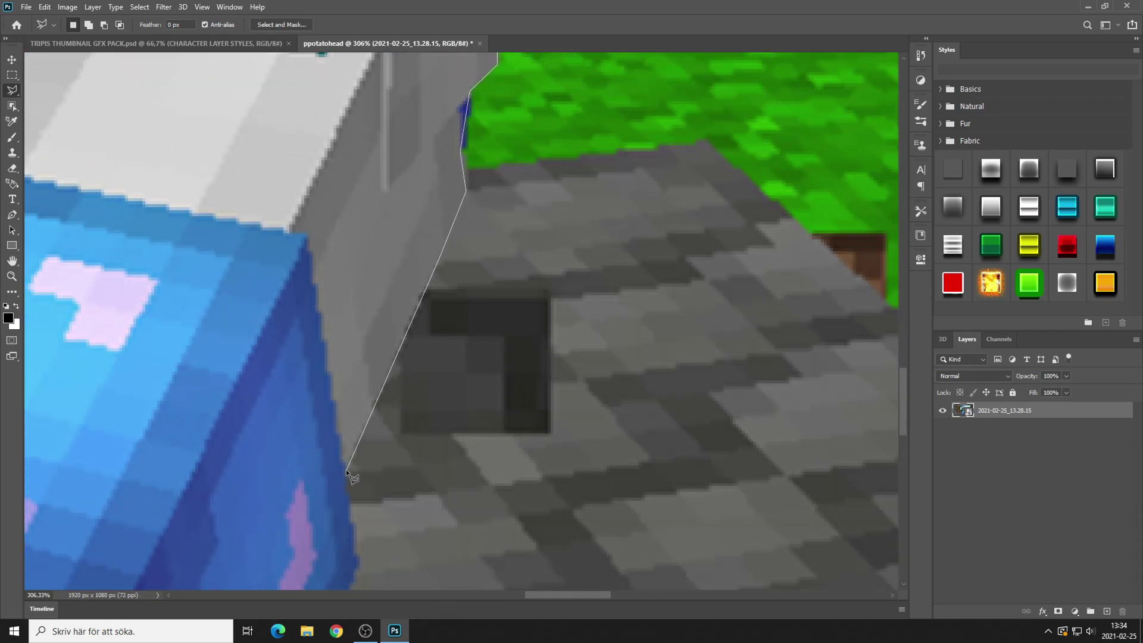
pyautogui.click(346, 470)
pyautogui.scroll(-4, 352, 583)
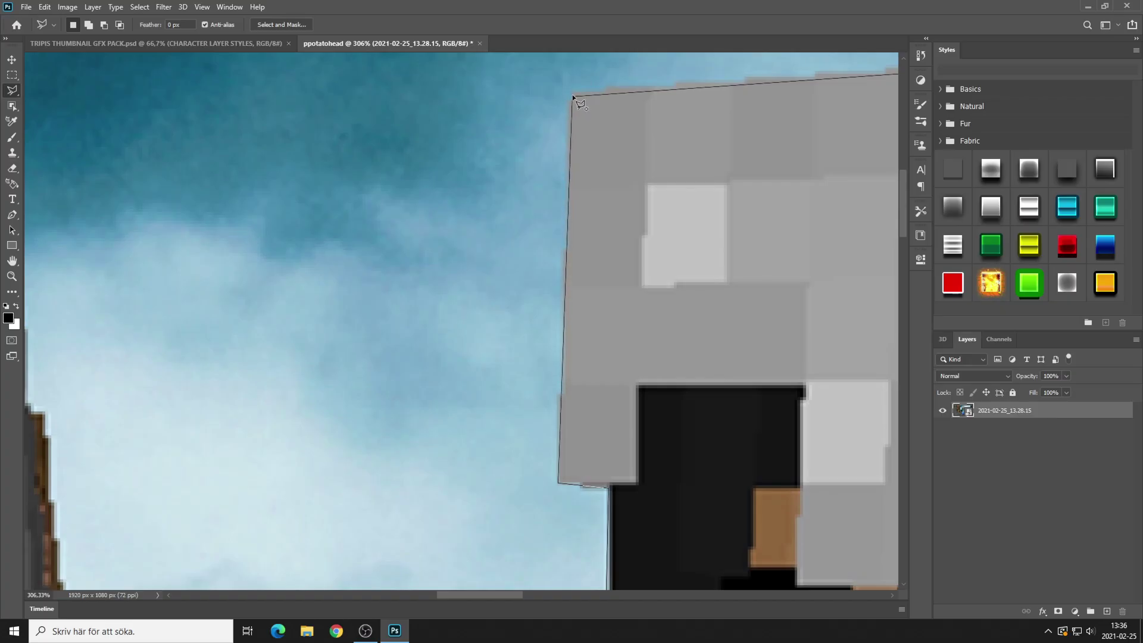
# - Complete the selection around the whole character and copy it to a new layer above the screenshot
pyautogui.hotkey('ctrl', 'z')
pyautogui.scroll(-12, 490, 326)
pyautogui.scroll(5, 530, 407)
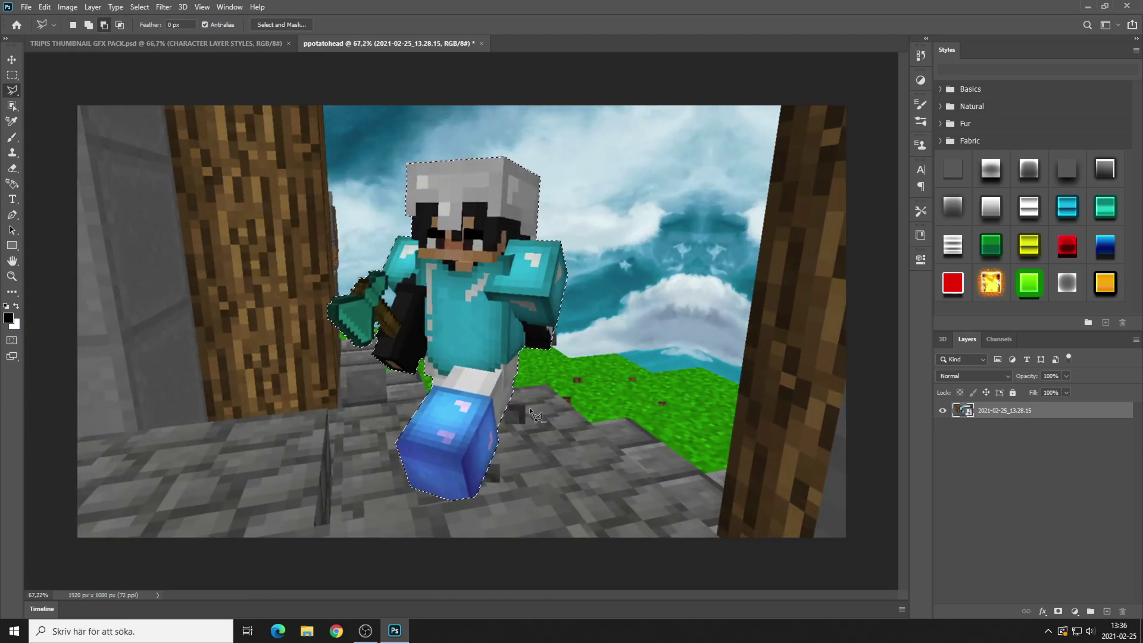
pyautogui.rightClick(468, 292)
pyautogui.click(536, 373)
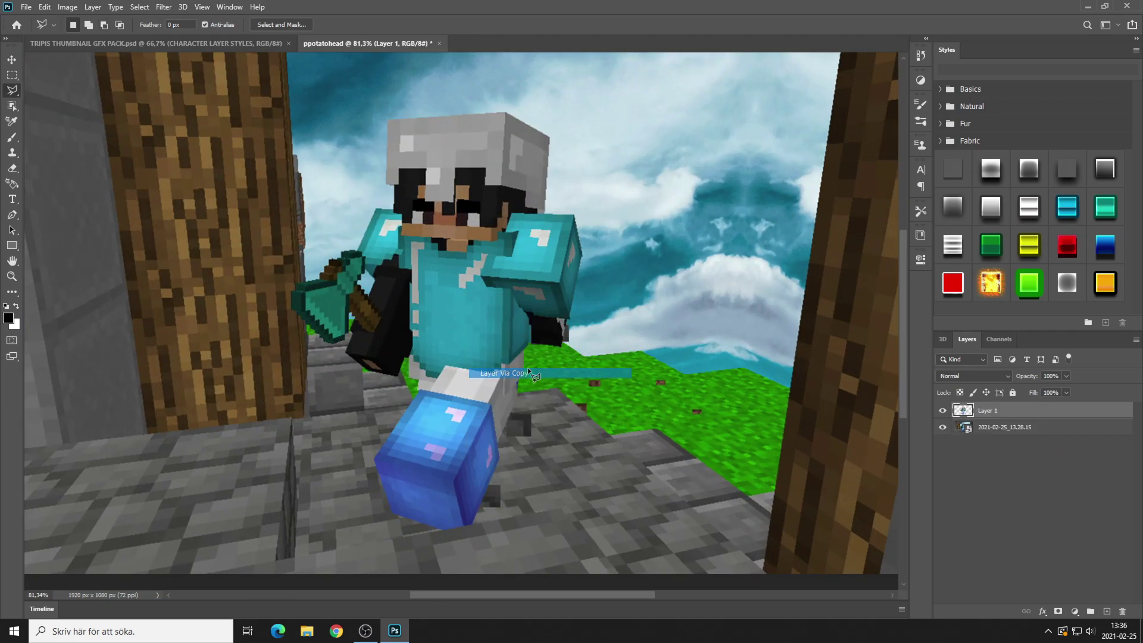
pyautogui.scroll(-3, 604, 412)
pyautogui.scroll(1, 791, 402)
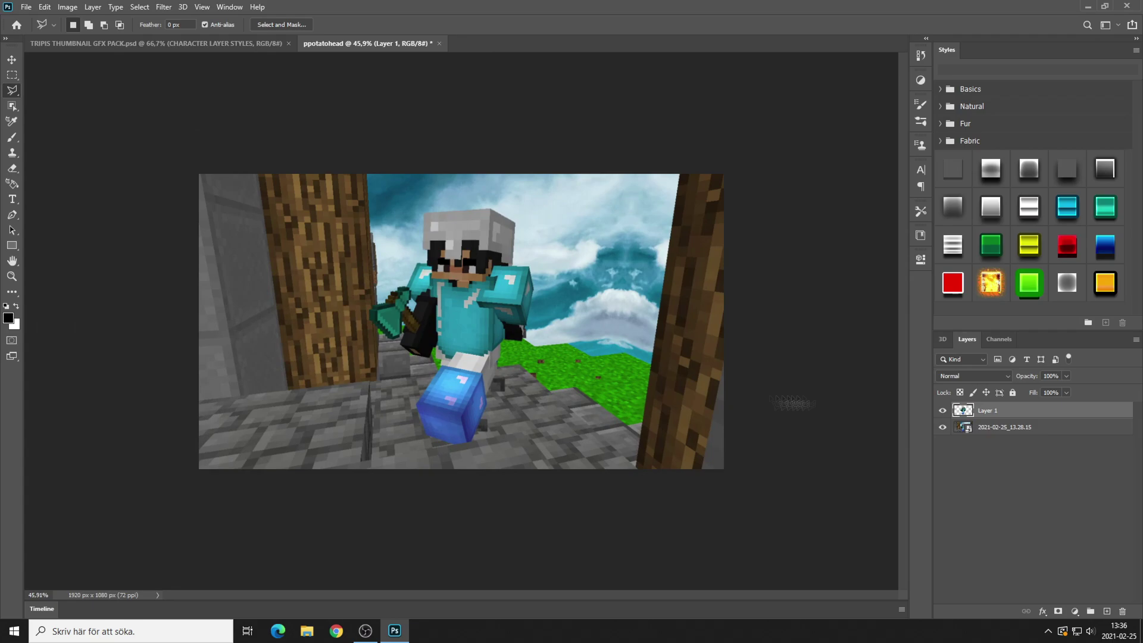
# - Adjust the screenshot layer's colours with Vibrance at +100 and a slight increase in Saturation
pyautogui.click(971, 427)
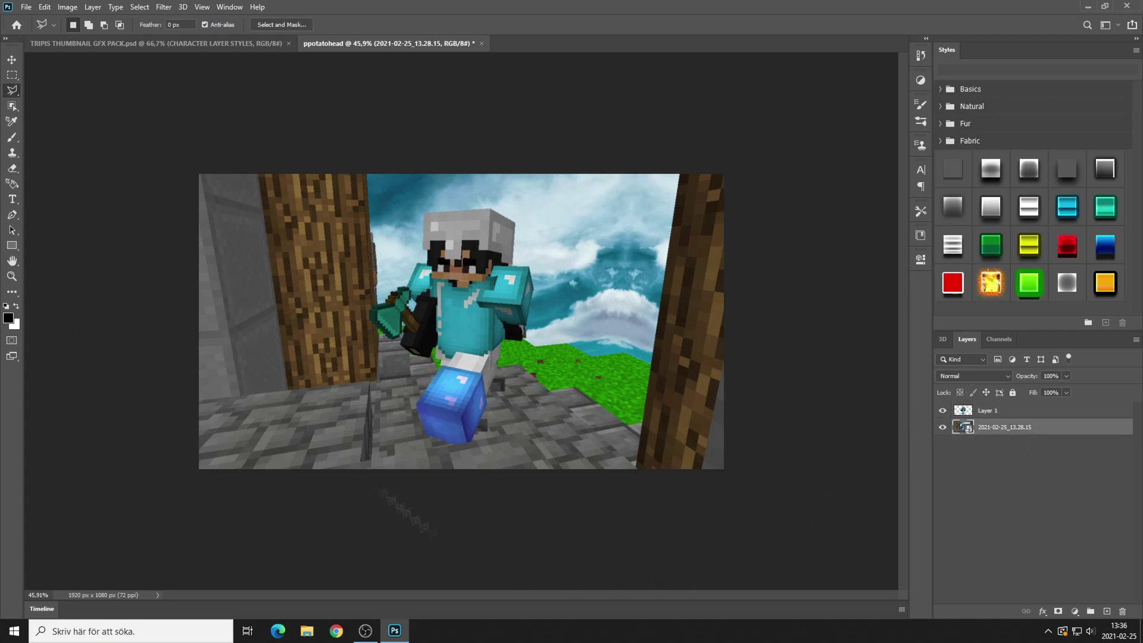
pyautogui.click(51, 6)
pyautogui.moveTo(67, 7)
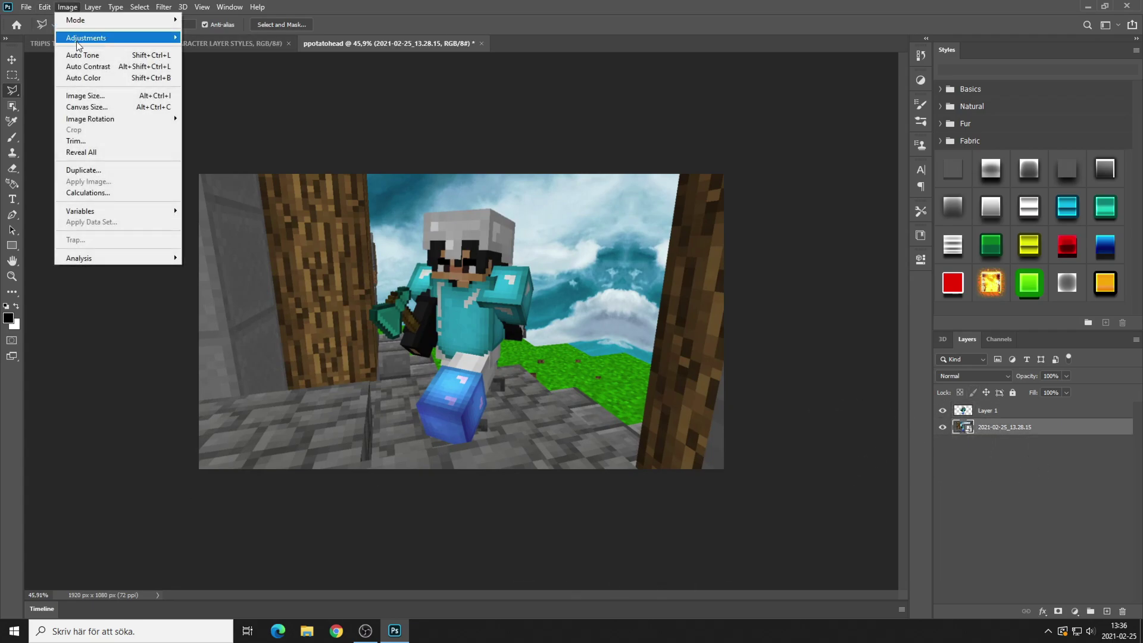
pyautogui.moveTo(80, 38)
pyautogui.click(206, 89)
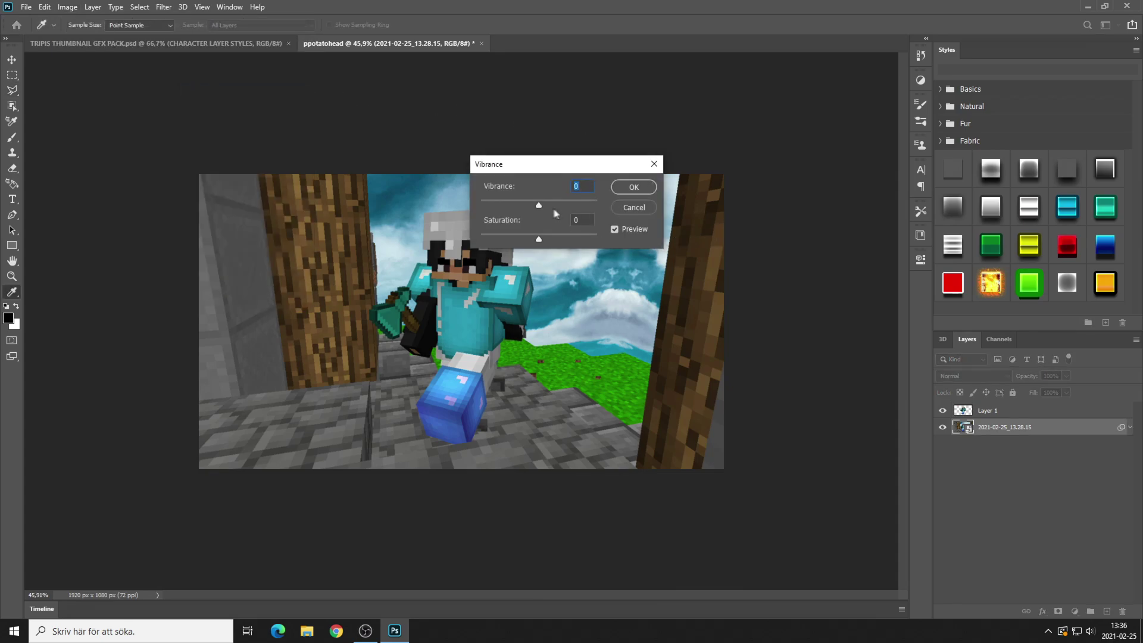
pyautogui.moveTo(538, 205); pyautogui.dragTo(604, 210)
pyautogui.press('alt')
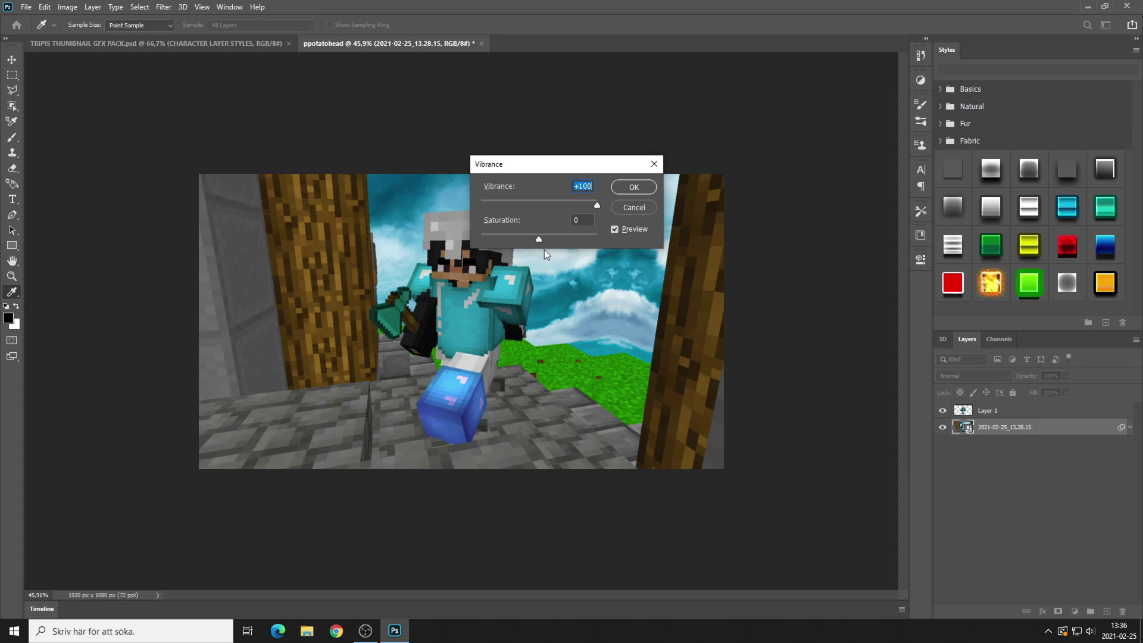
pyautogui.moveTo(539, 240); pyautogui.dragTo(544, 240)
pyautogui.press('Return')
# - Apply the Filter Gallery's Crosshatch effect to the screenshot layer with Stroke Length 3, Sharpness 0 and Strength 1
pyautogui.click(12, 90)
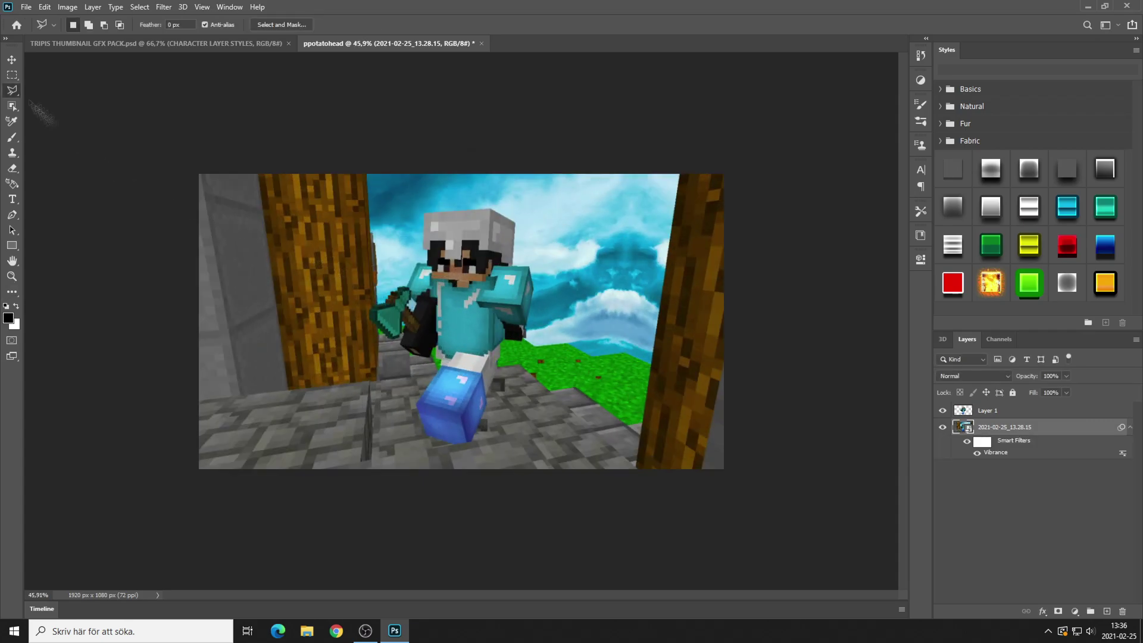
pyautogui.click(12, 60)
pyautogui.click(164, 8)
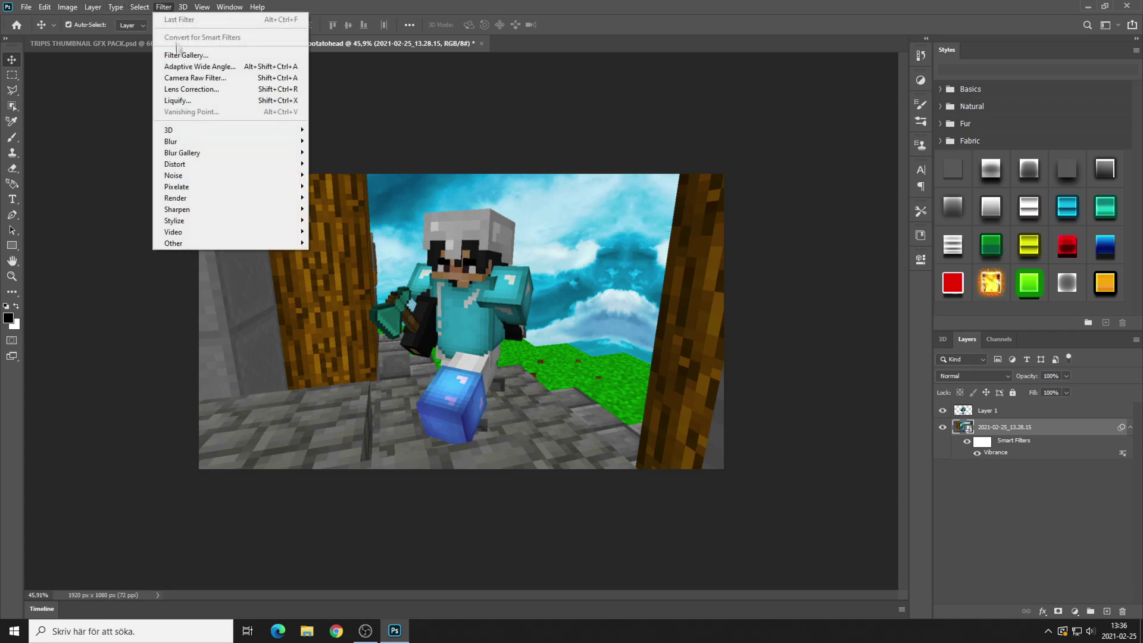
pyautogui.click(184, 55)
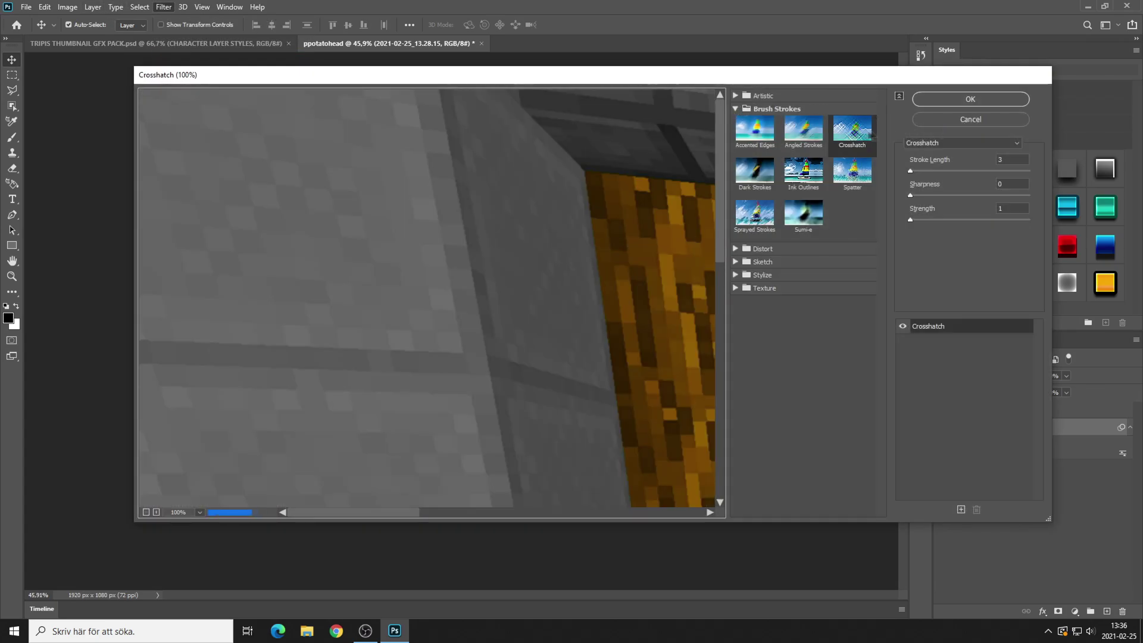
pyautogui.click(1002, 97)
# - Repeat the last Filter Gallery effect on the character cutout in Layer 1
pyautogui.click(984, 410)
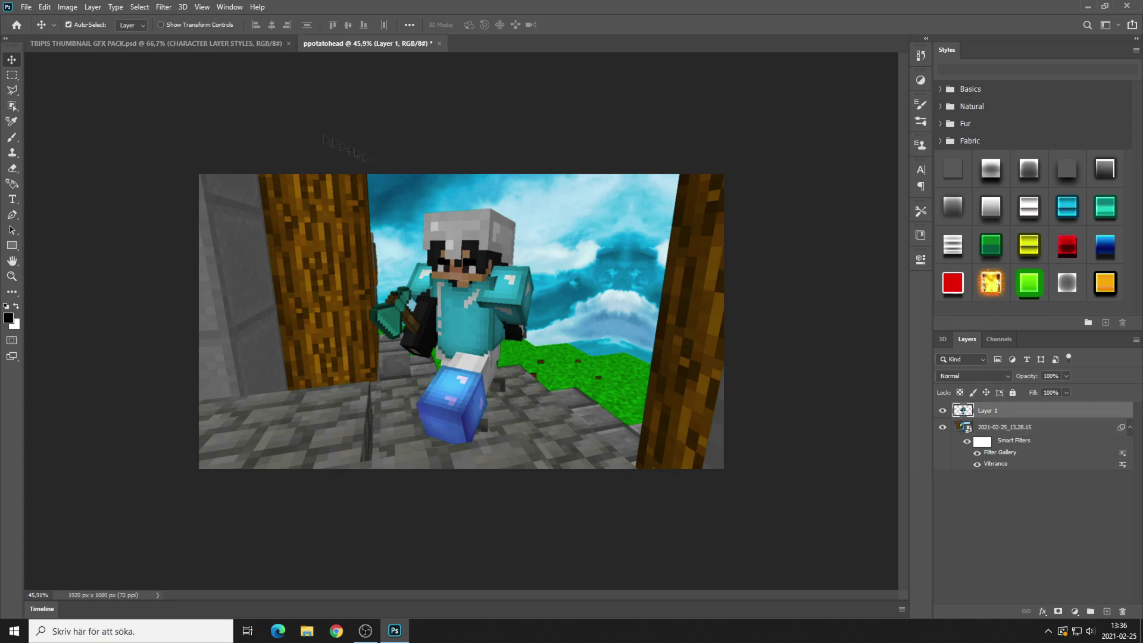
pyautogui.click(164, 7)
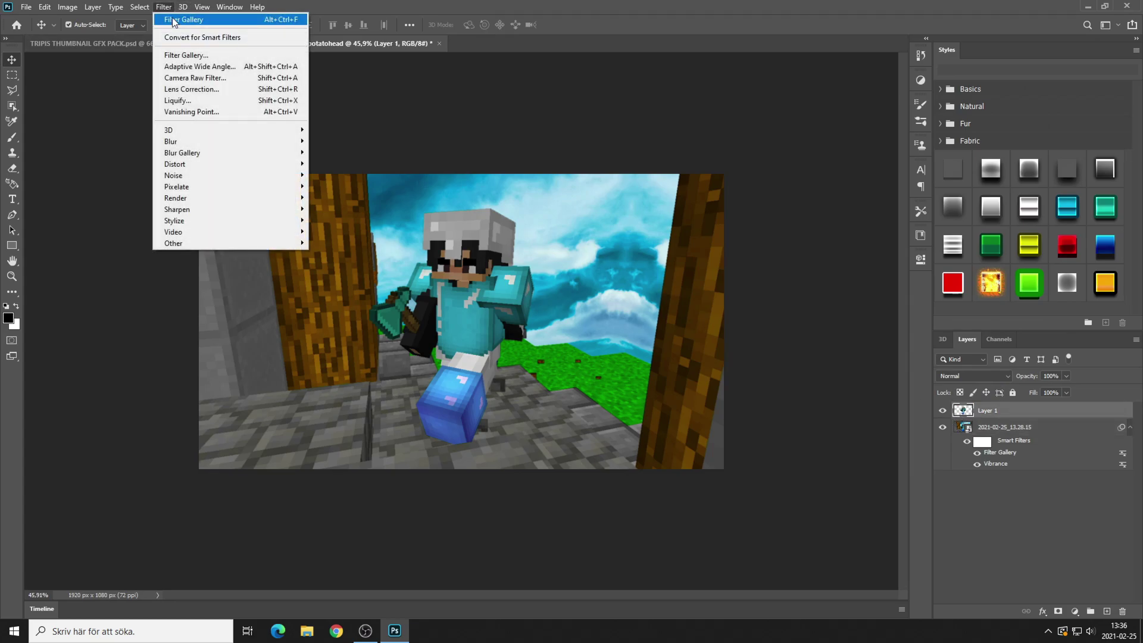
pyautogui.click(176, 20)
pyautogui.scroll(-3, 715, 409)
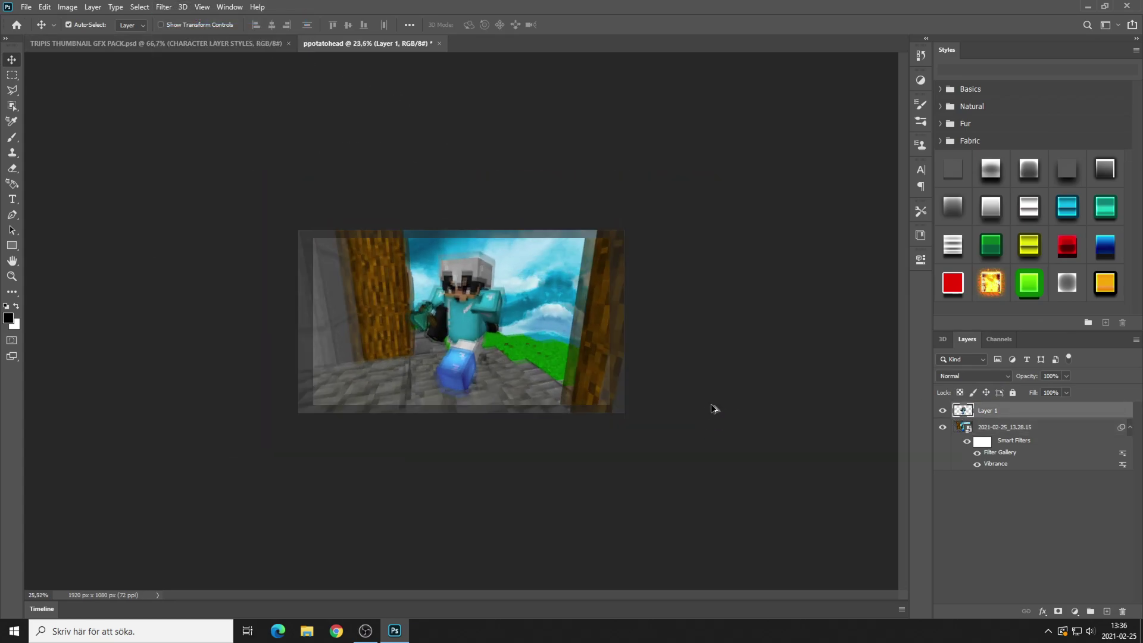
pyautogui.scroll(5, 712, 405)
# - Apply a Zoom Radial Blur to the screenshot layer with Amount 18, Best quality and the blur centre shifted slightly right
pyautogui.click(966, 427)
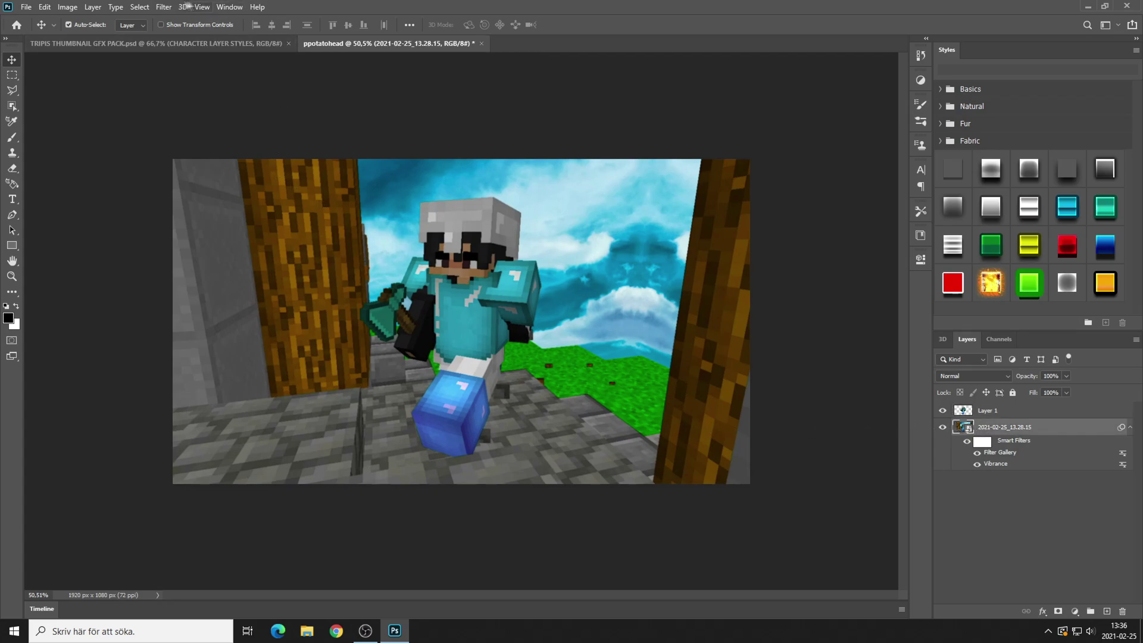
pyautogui.click(164, 7)
pyautogui.moveTo(180, 142)
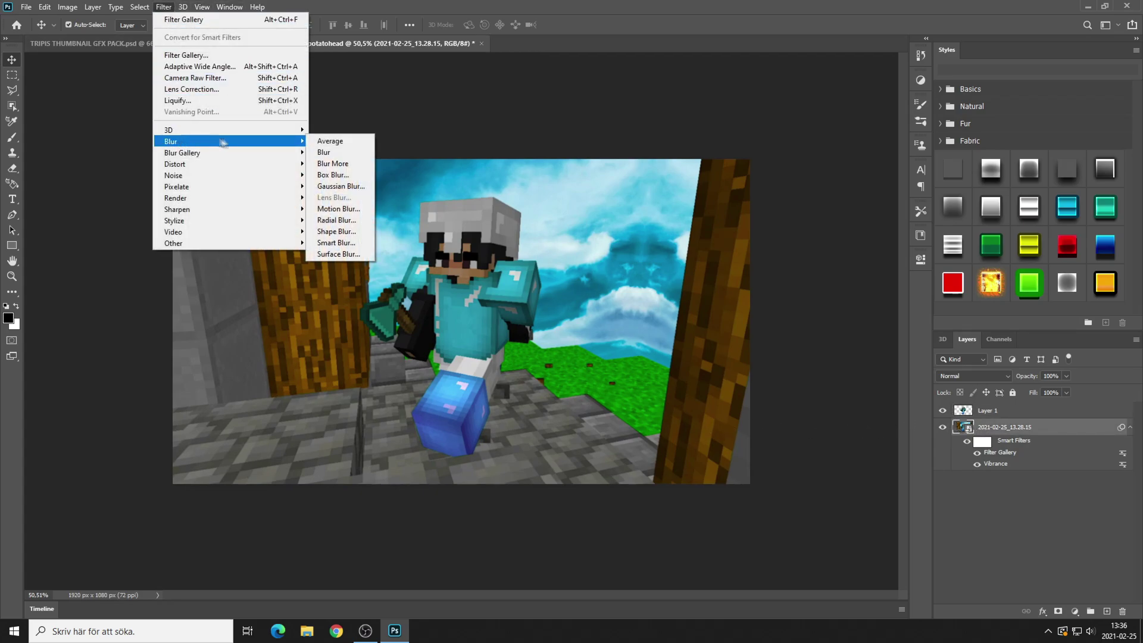
pyautogui.click(341, 221)
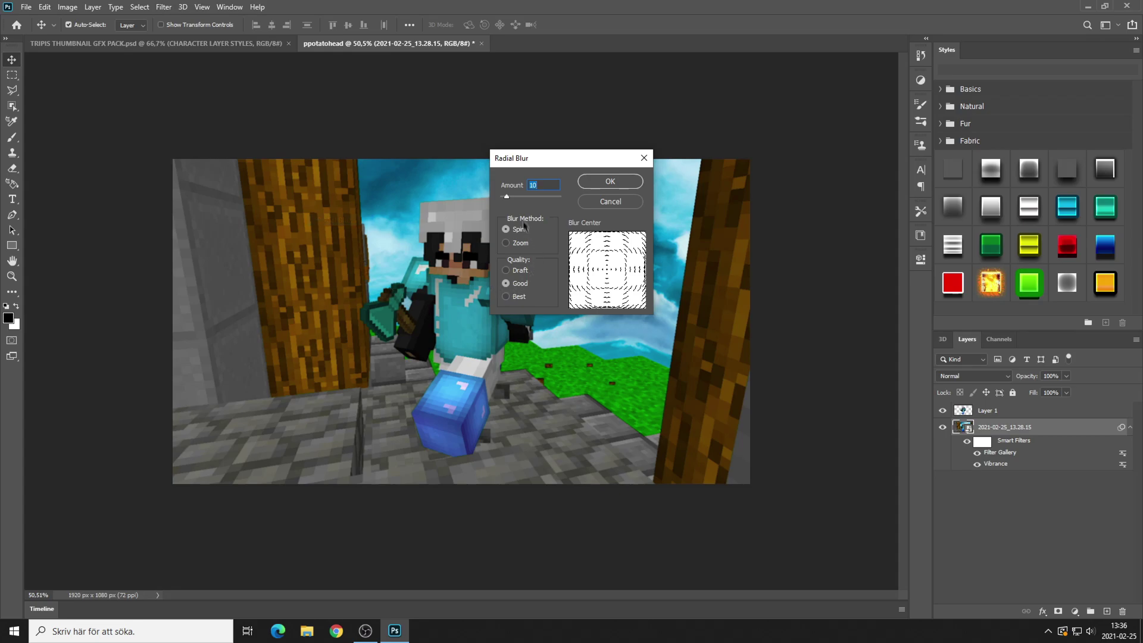
pyautogui.click(518, 243)
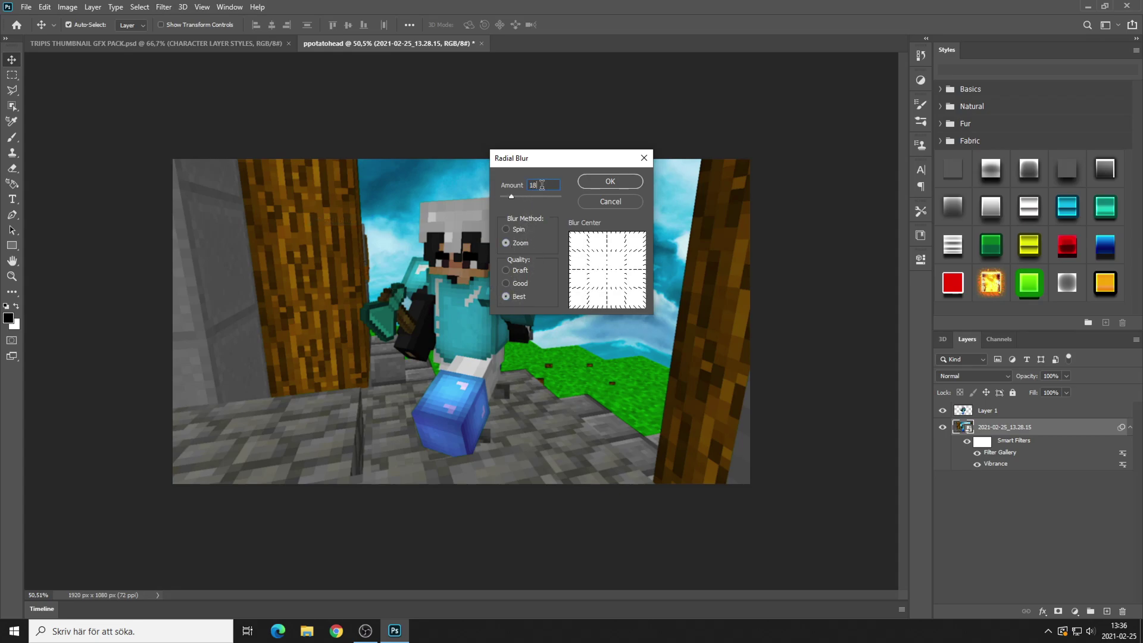
pyautogui.click(616, 271)
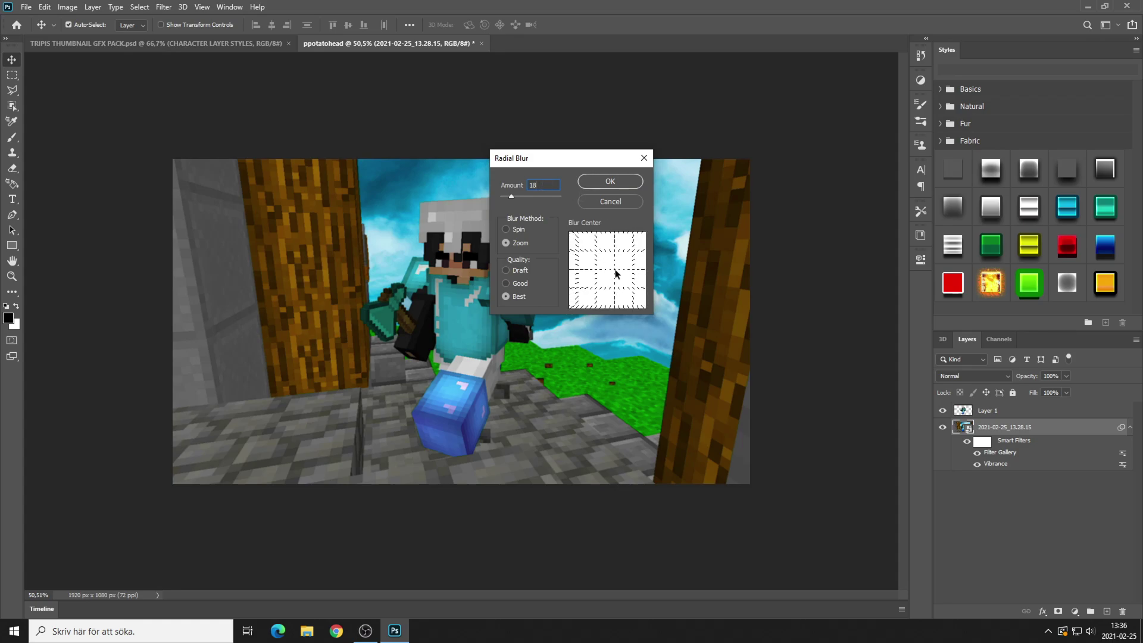
pyautogui.click(607, 188)
pyautogui.scroll(-3, 541, 409)
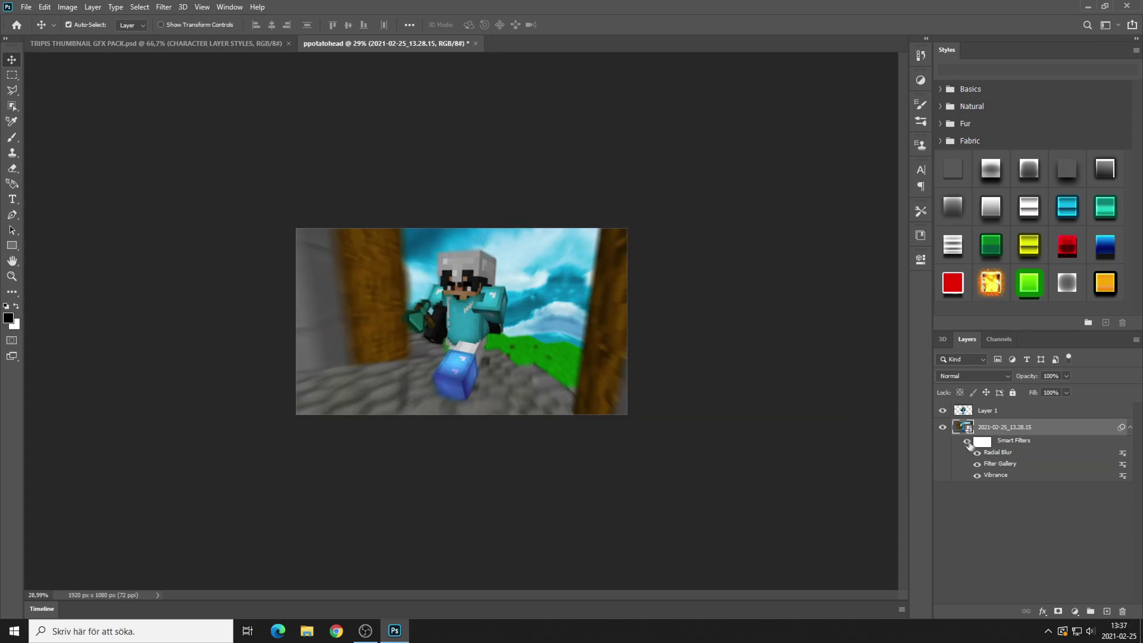
# - Edit the screenshot layer's Radial Blur smart filter, shifting its blur centre slightly left
pyautogui.rightClick(993, 445)
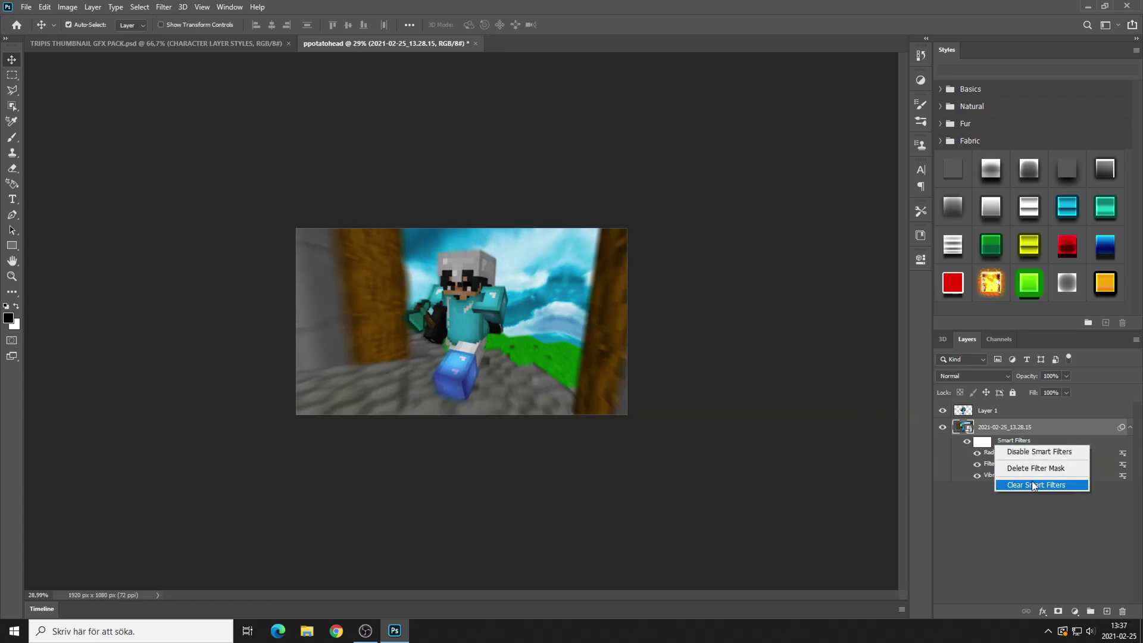
pyautogui.click(1020, 495)
pyautogui.rightClick(1005, 456)
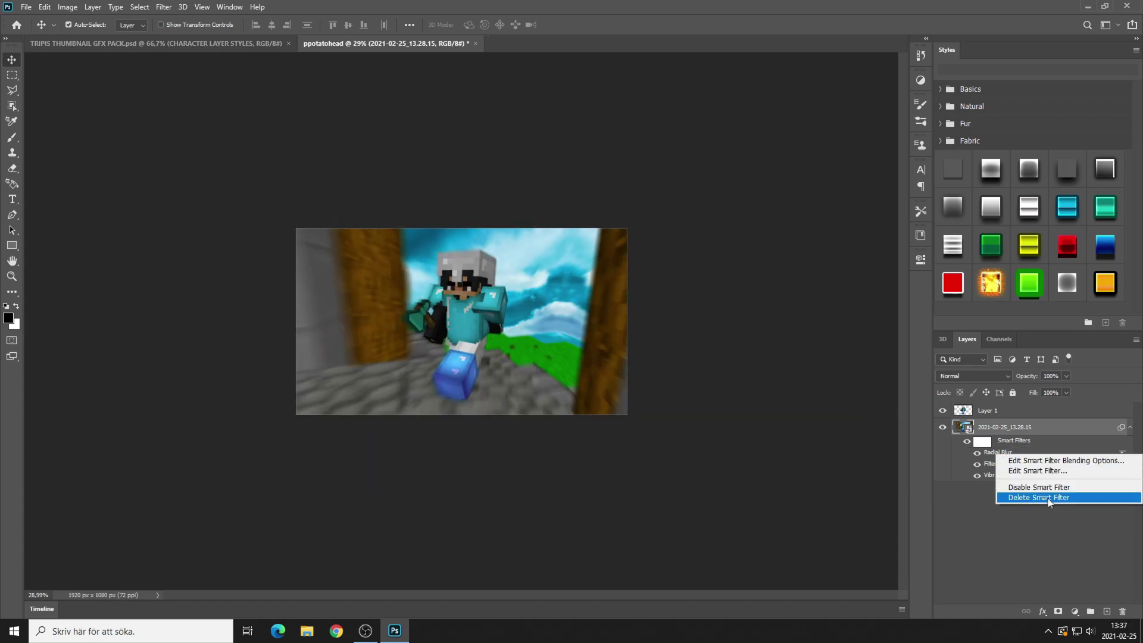
pyautogui.click(1035, 473)
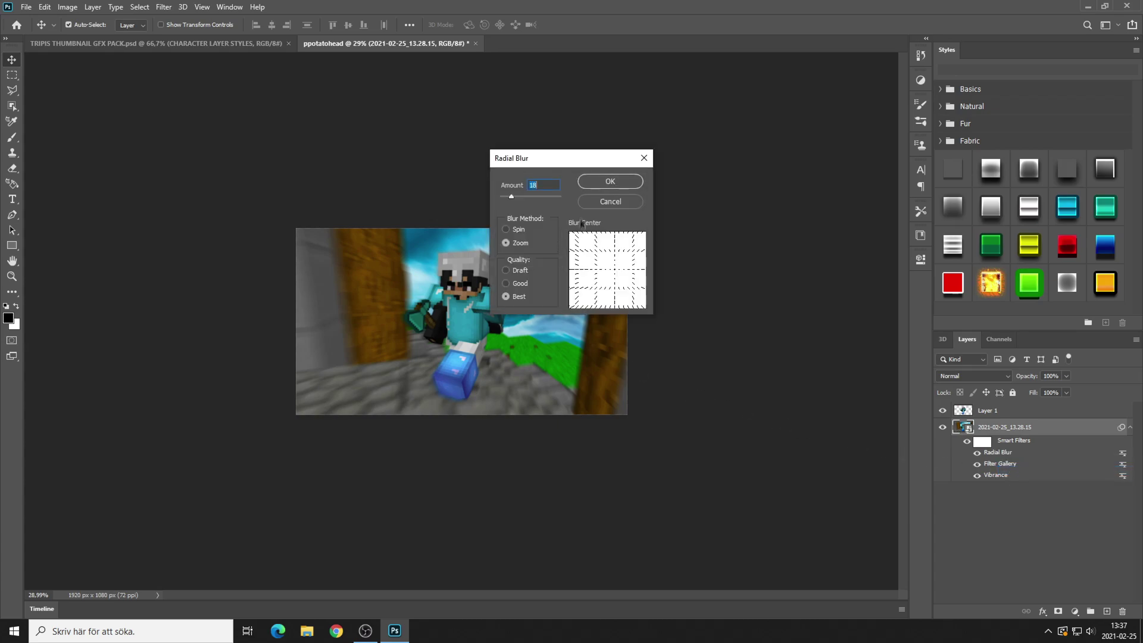
pyautogui.moveTo(617, 273); pyautogui.dragTo(612, 274)
pyautogui.click(611, 181)
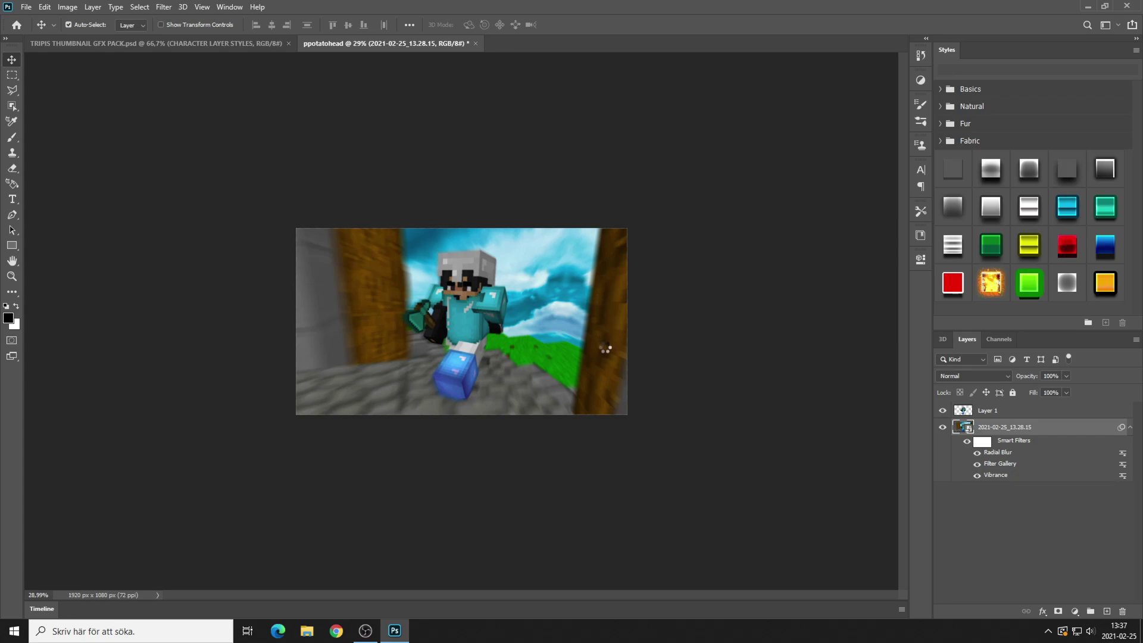
pyautogui.scroll(6, 475, 334)
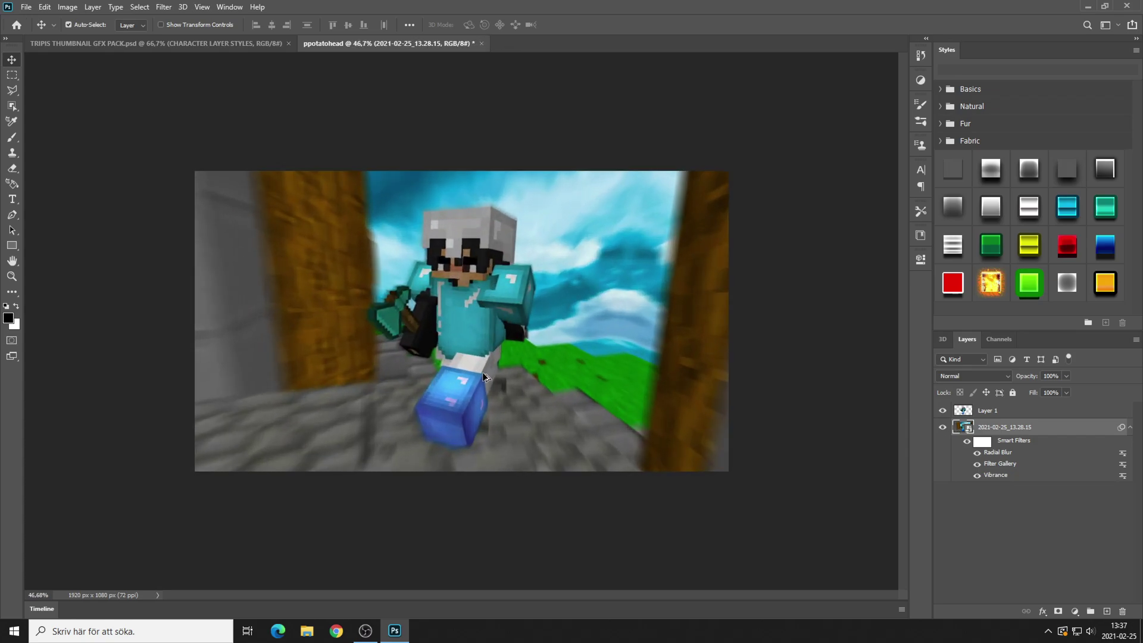
pyautogui.scroll(-8, 531, 301)
pyautogui.scroll(3, 530, 301)
pyautogui.scroll(-1, 726, 363)
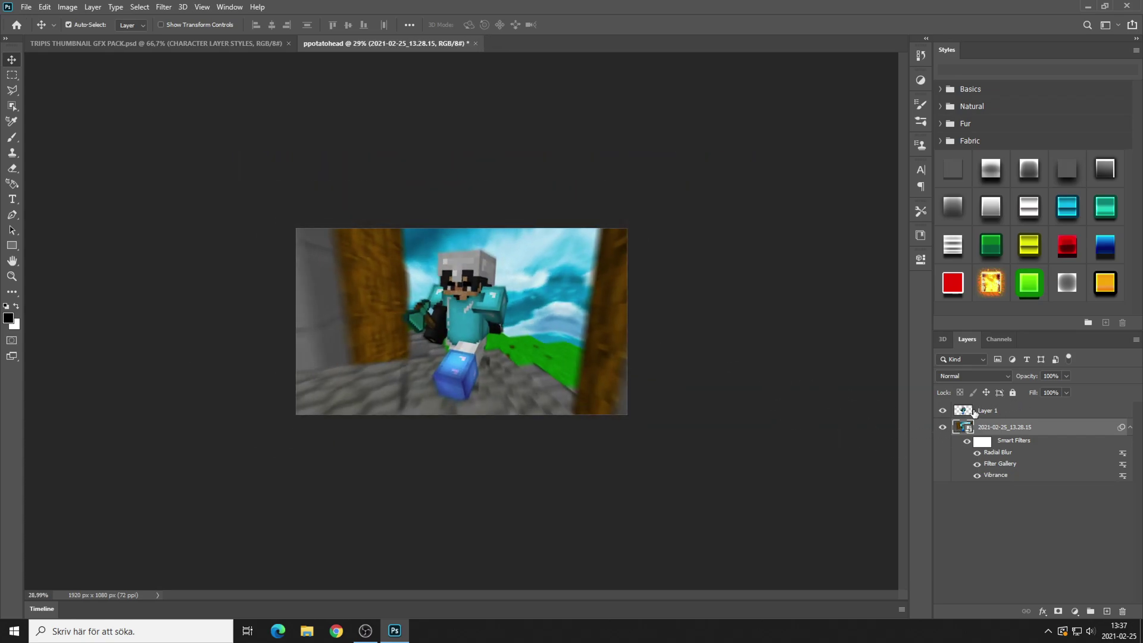
# - Try style presets on the character in Layer 1 and apply the dark one combining a white-edged Inner Shadow, Inner Glow, Gradient Overlay and Drop Shadow
pyautogui.click(973, 412)
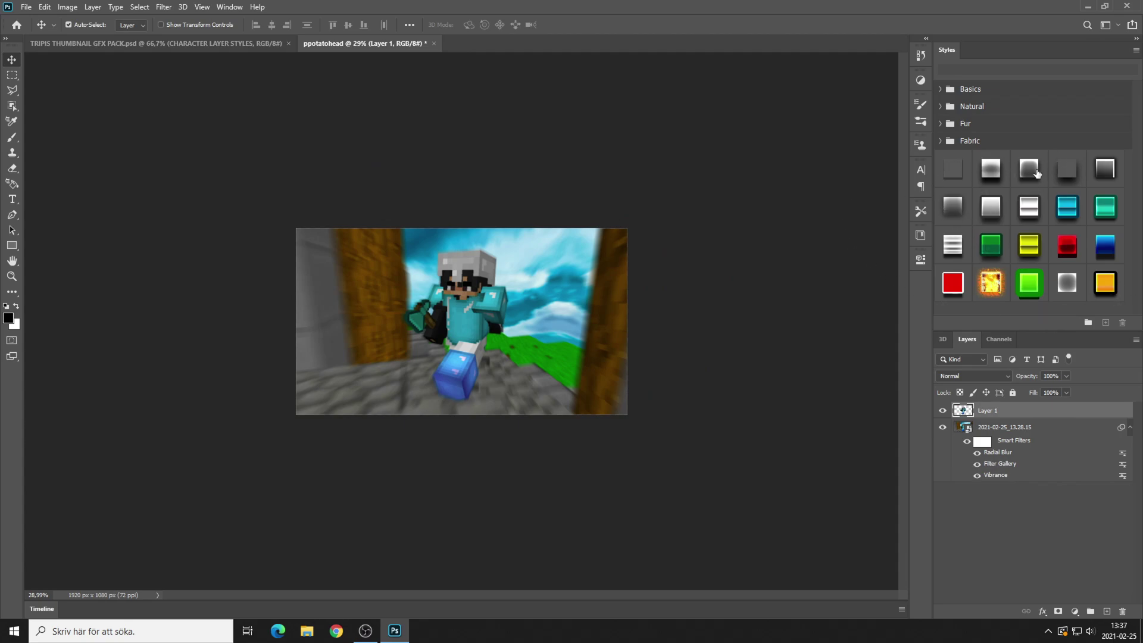
pyautogui.rightClick(1035, 173)
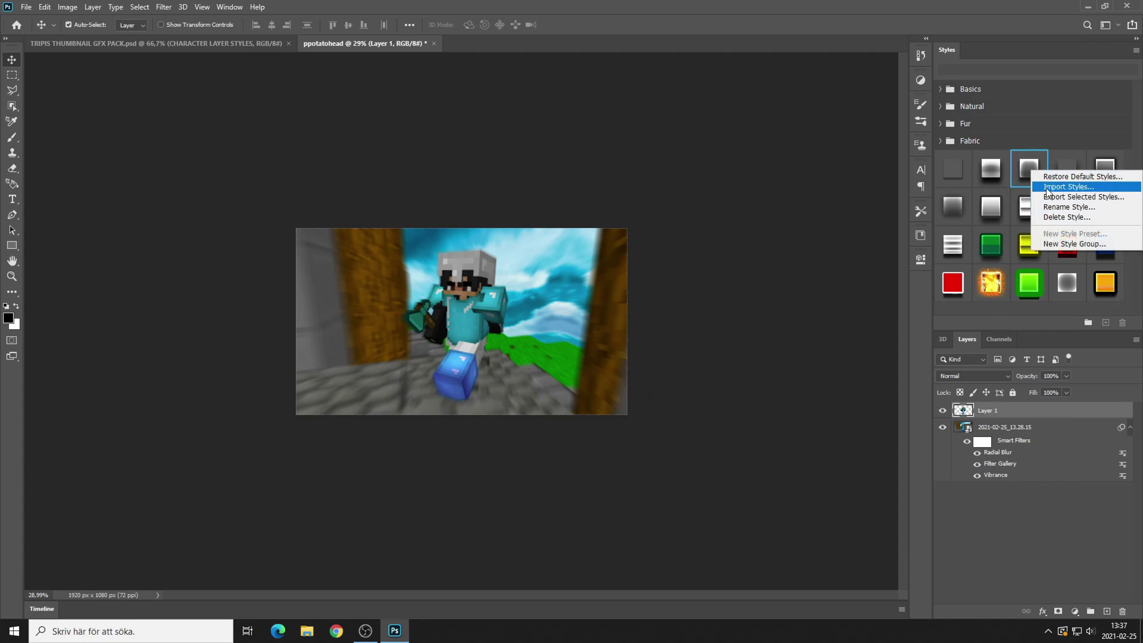
pyautogui.press('Escape')
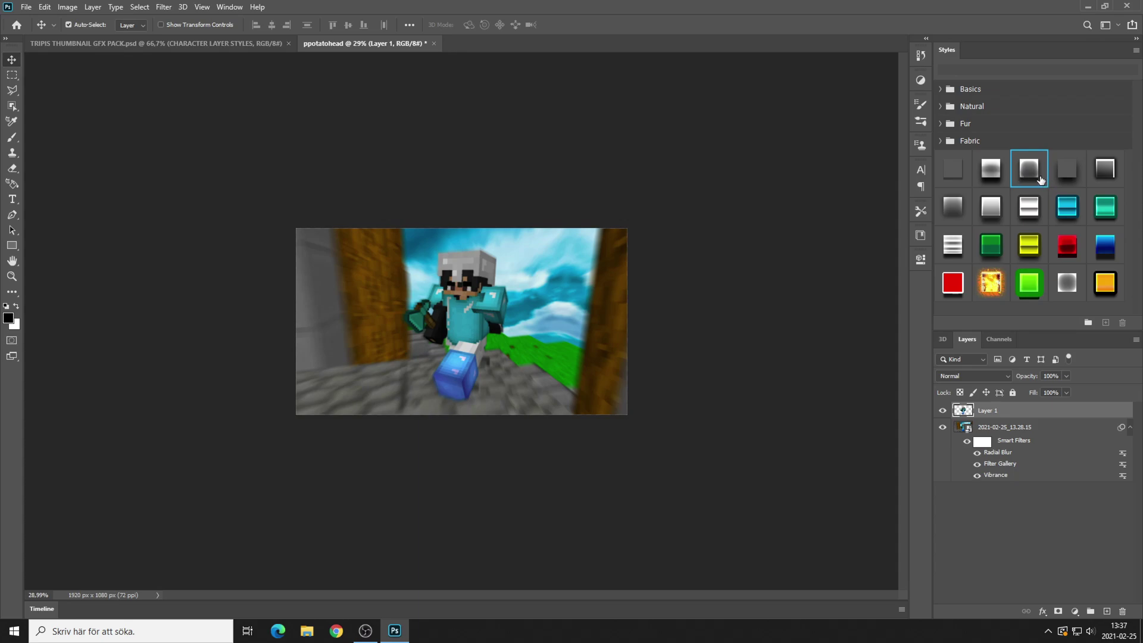
pyautogui.click(1040, 180)
pyautogui.scroll(-3, 599, 312)
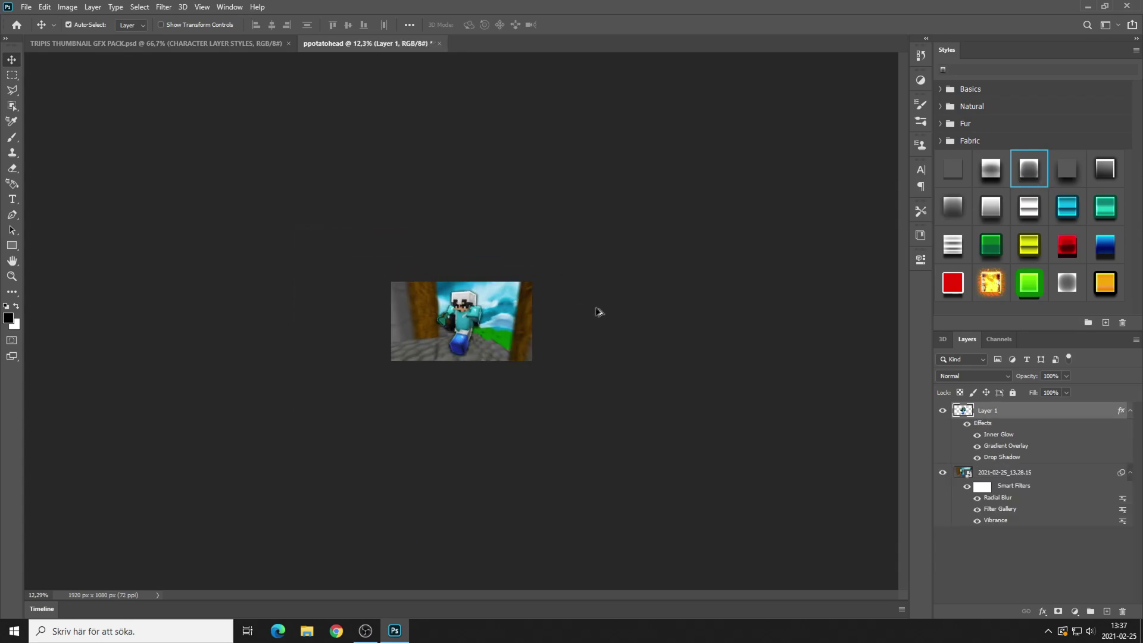
pyautogui.scroll(3, 599, 312)
pyautogui.click(991, 170)
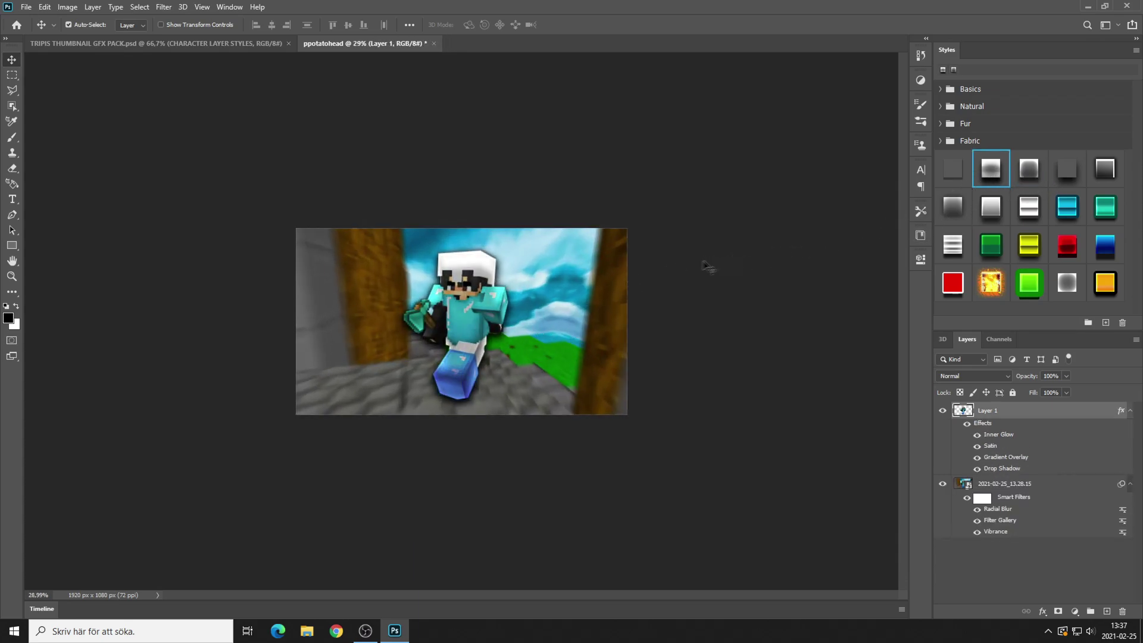
pyautogui.click(1104, 172)
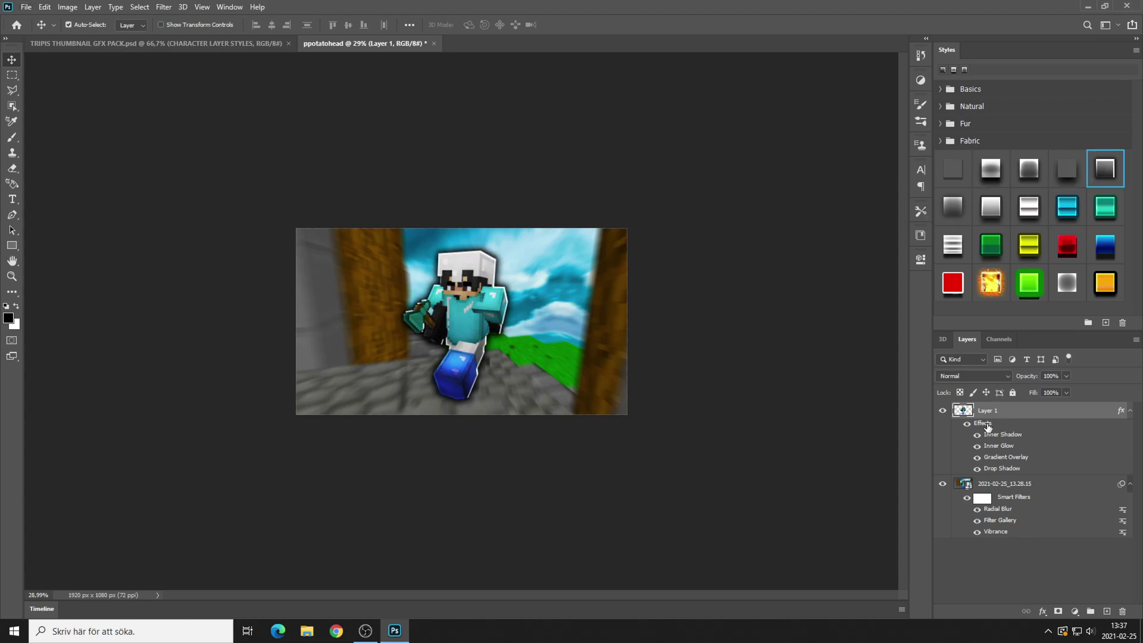
# - Examine the Inner Shadow, Inner Glow, Gradient Overlay and Drop Shadow settings of Layer 1 and inspect the styled character
pyautogui.doubleClick(987, 424)
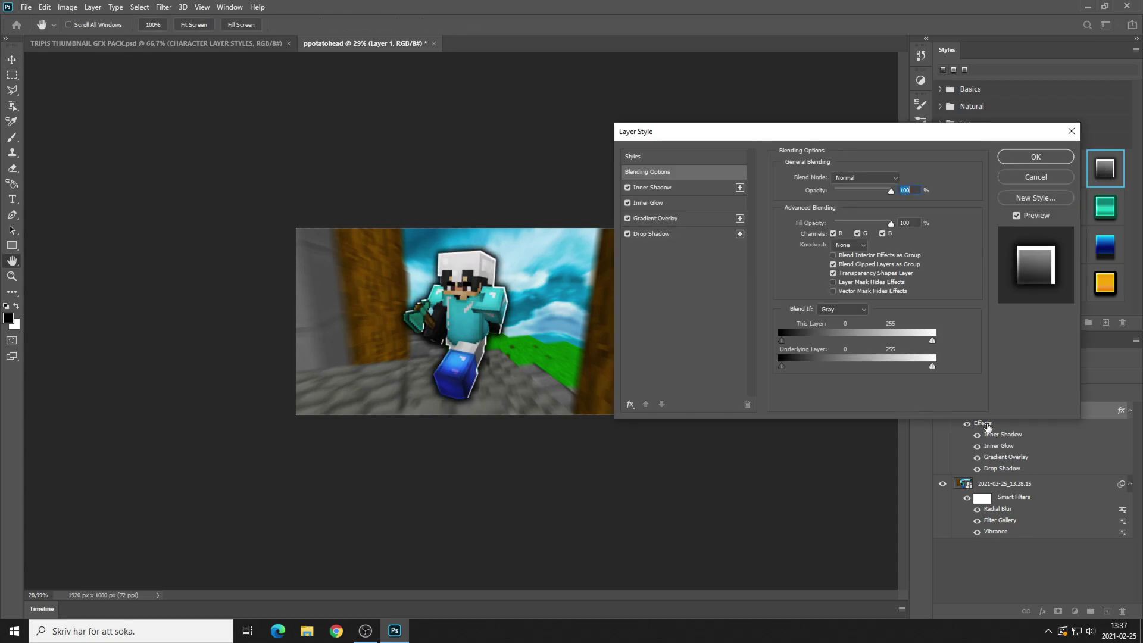
pyautogui.click(654, 188)
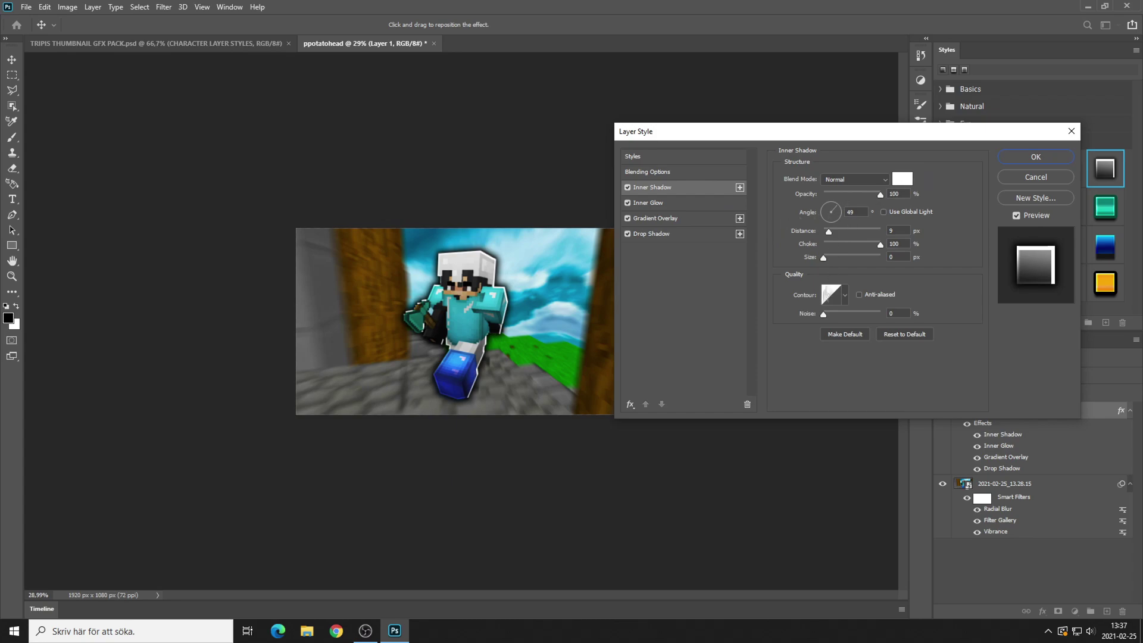
pyautogui.click(652, 203)
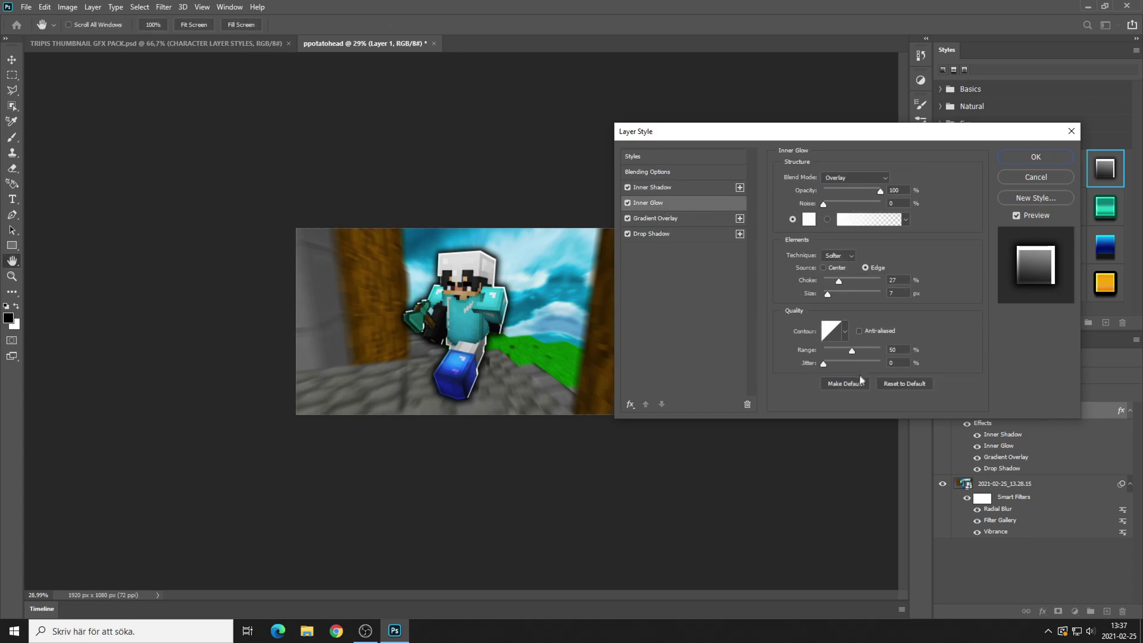
pyautogui.click(652, 219)
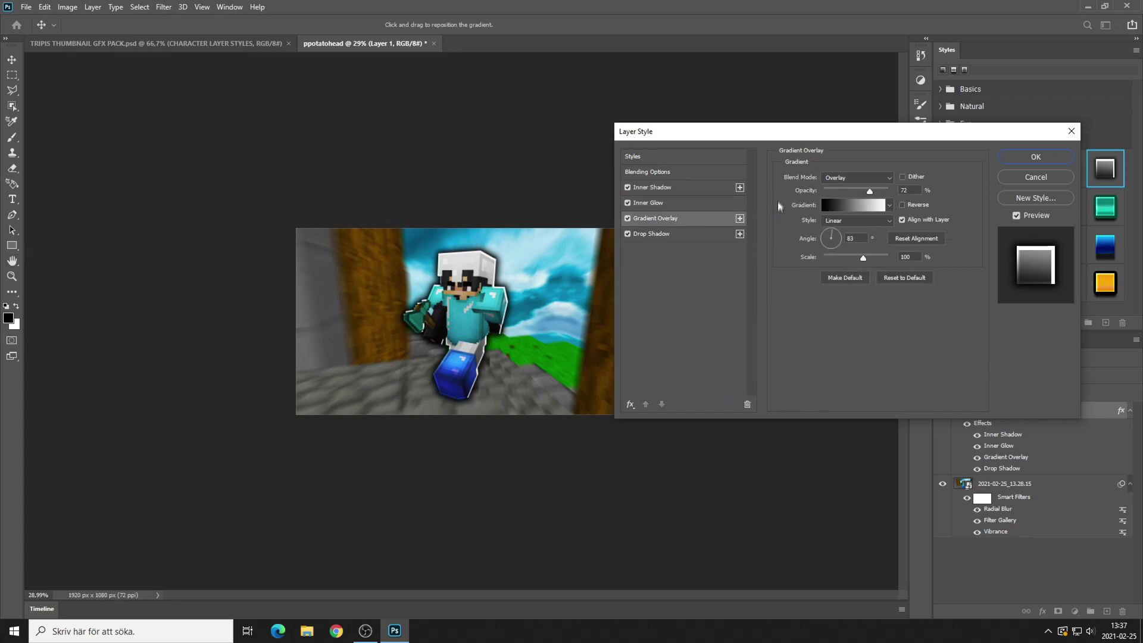
pyautogui.click(650, 234)
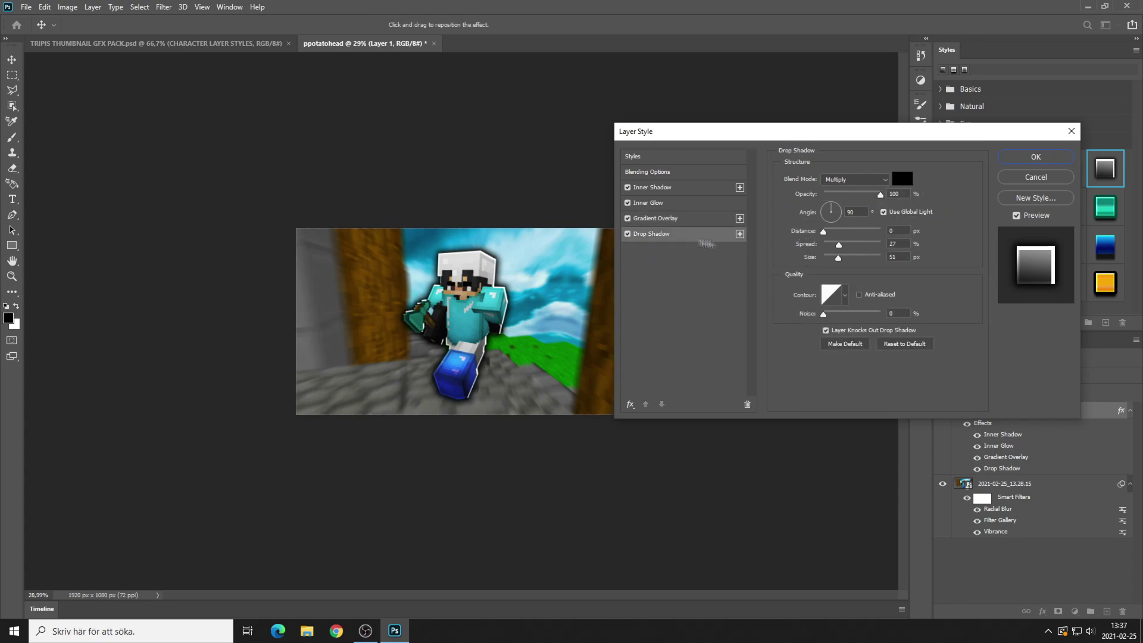
pyautogui.click(1069, 131)
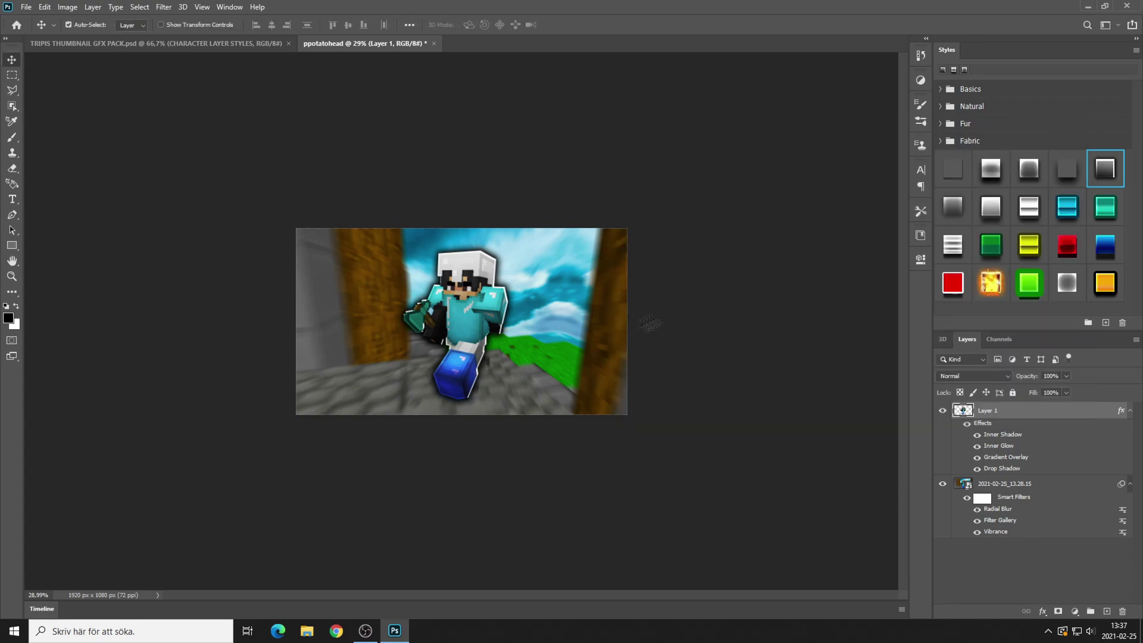
pyautogui.scroll(-8, 655, 333)
pyautogui.scroll(10, 679, 390)
pyautogui.scroll(7, 982, 489)
# - Add a new layer directly above the screenshot layer and cover the whole canvas with black using the Brush tool
pyautogui.click(982, 488)
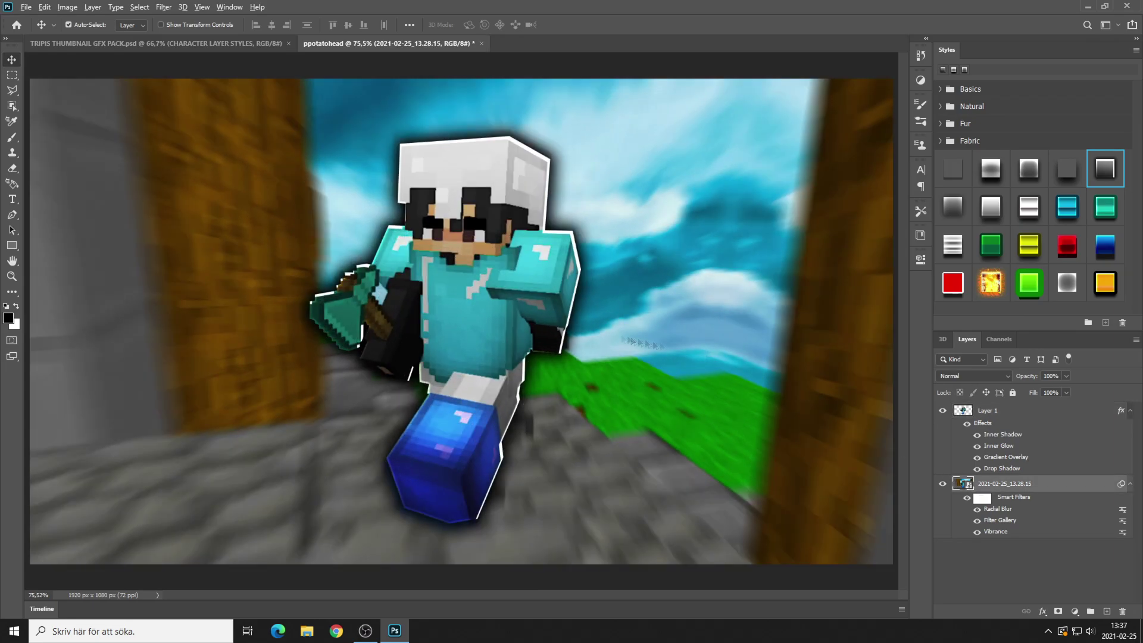
pyautogui.scroll(-9, 982, 489)
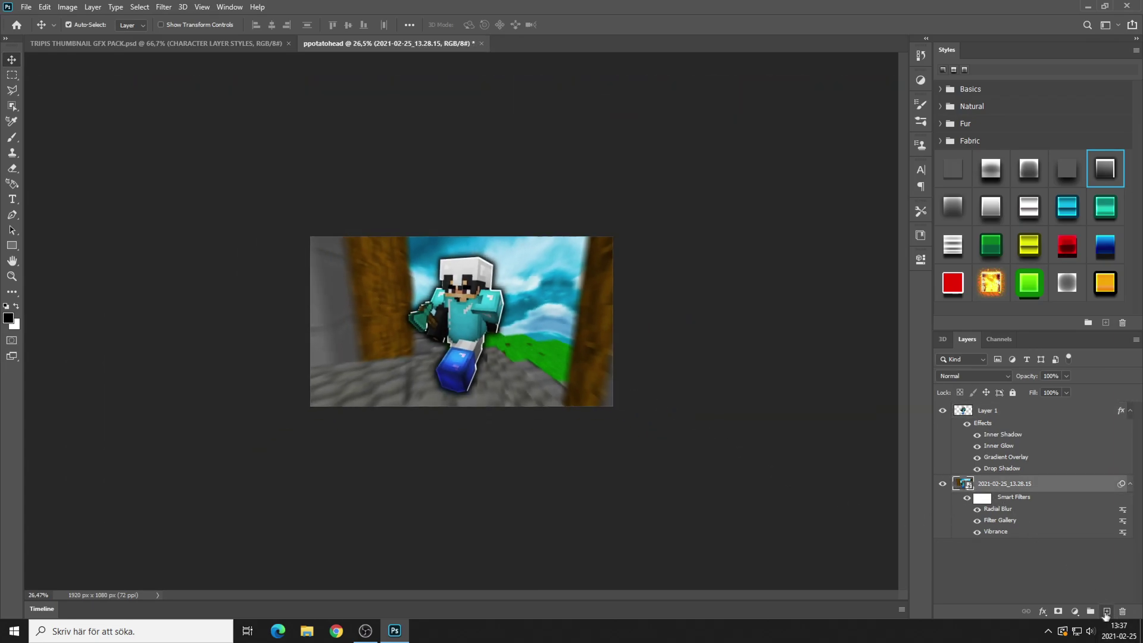
pyautogui.click(1107, 611)
pyautogui.click(12, 137)
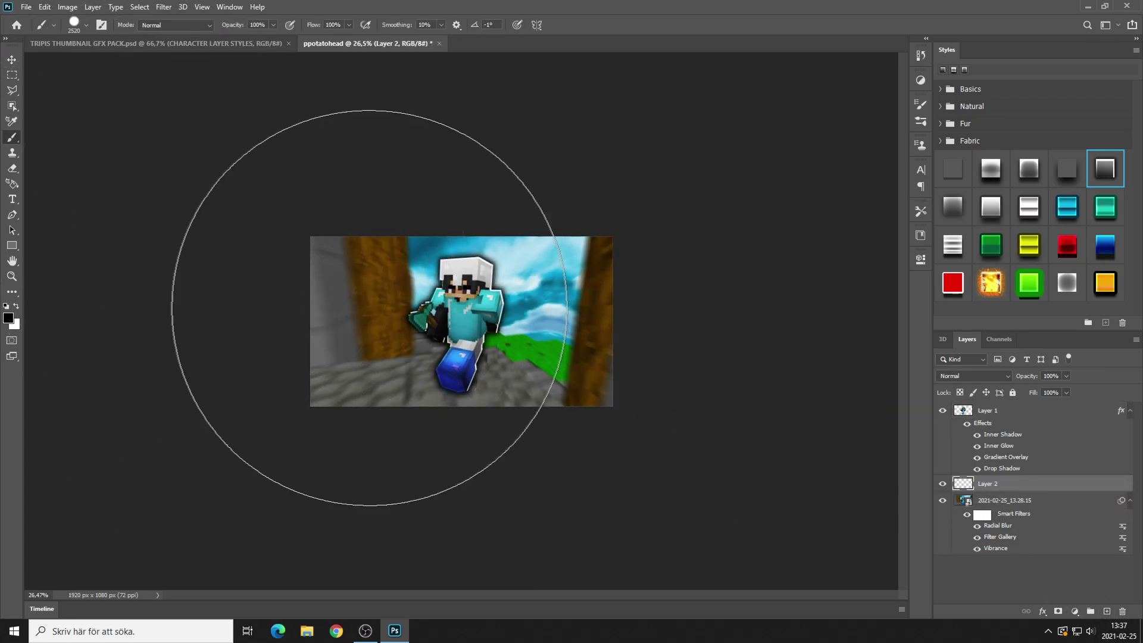
pyautogui.moveTo(362, 301); pyautogui.dragTo(590, 458)
pyautogui.click(12, 59)
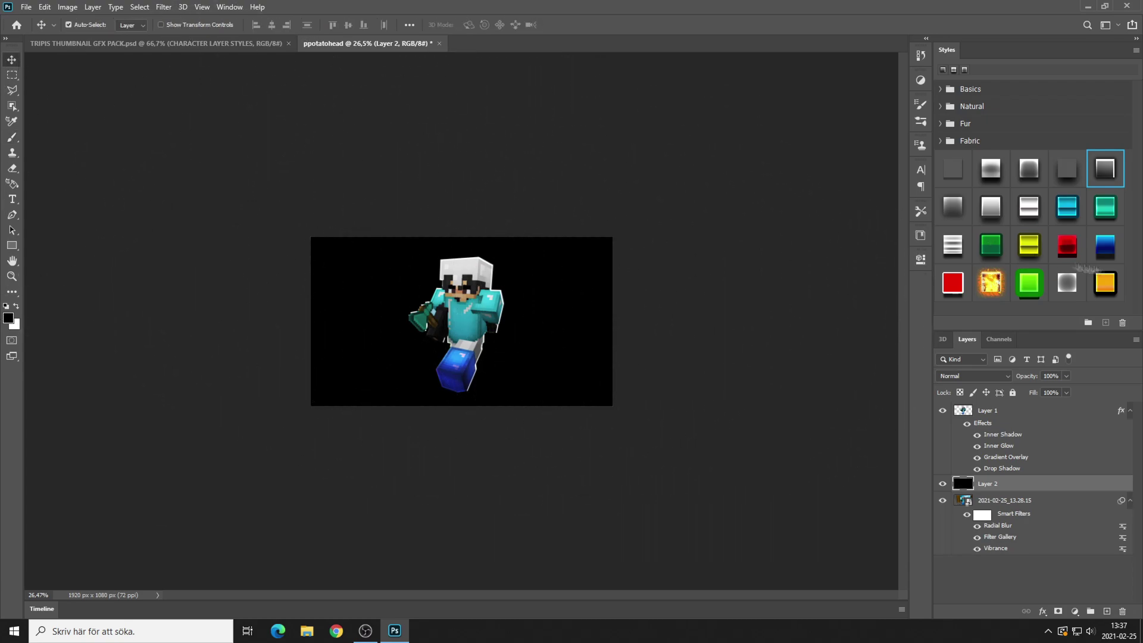
# - Apply the grey style preset with Lighten blending and a white Inner Glow to black Layer 2, and review its layer style settings
pyautogui.click(1067, 283)
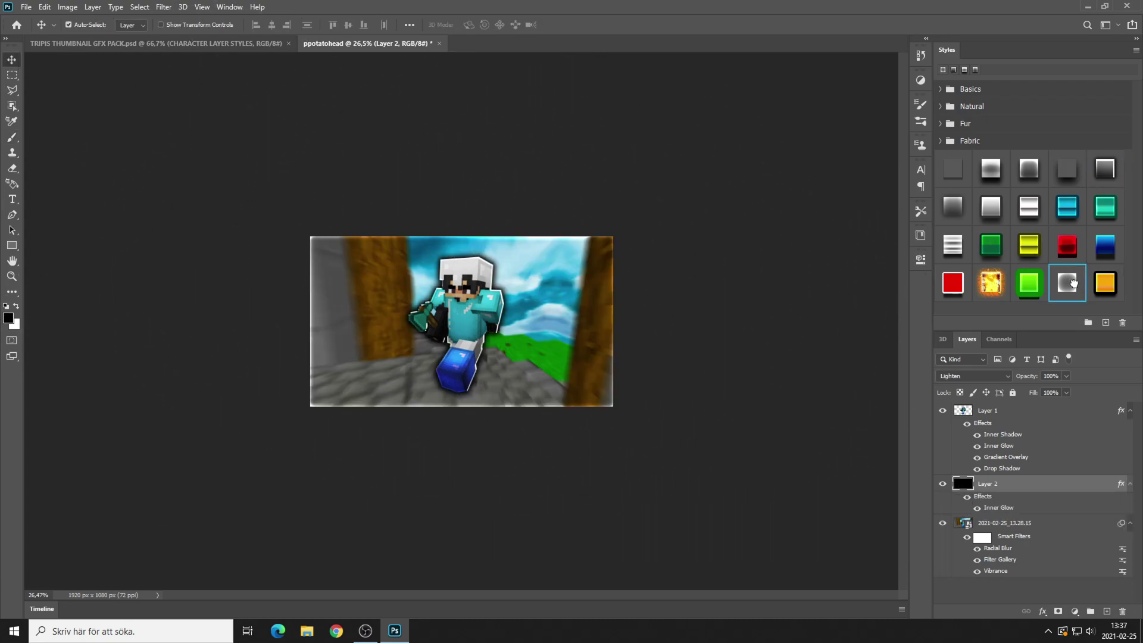
pyautogui.rightClick(1072, 289)
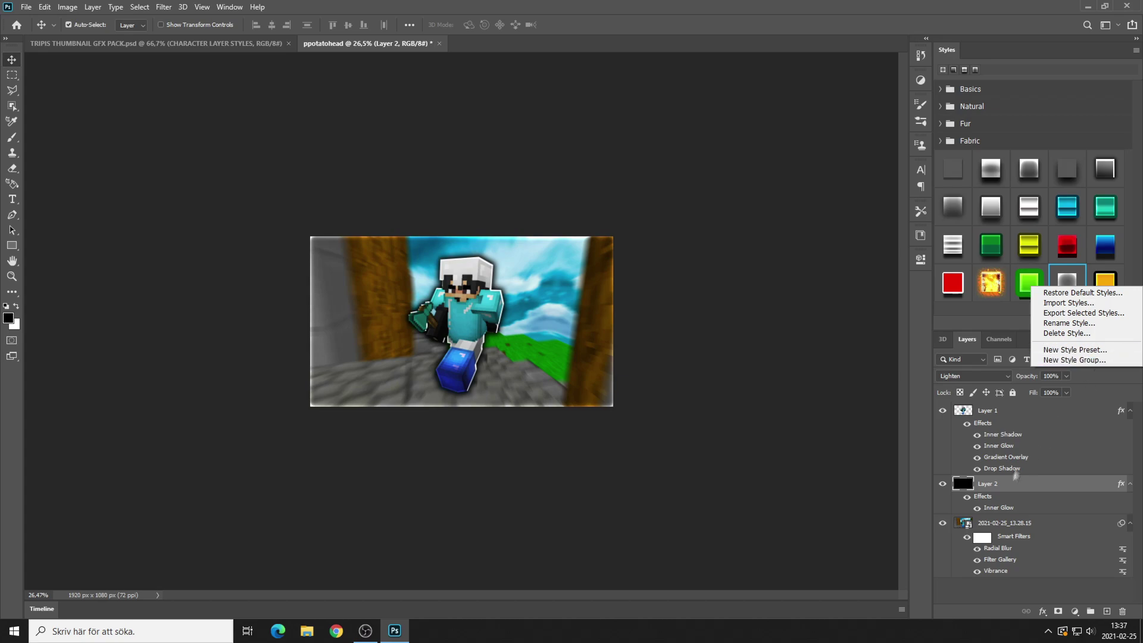
pyautogui.click(985, 499)
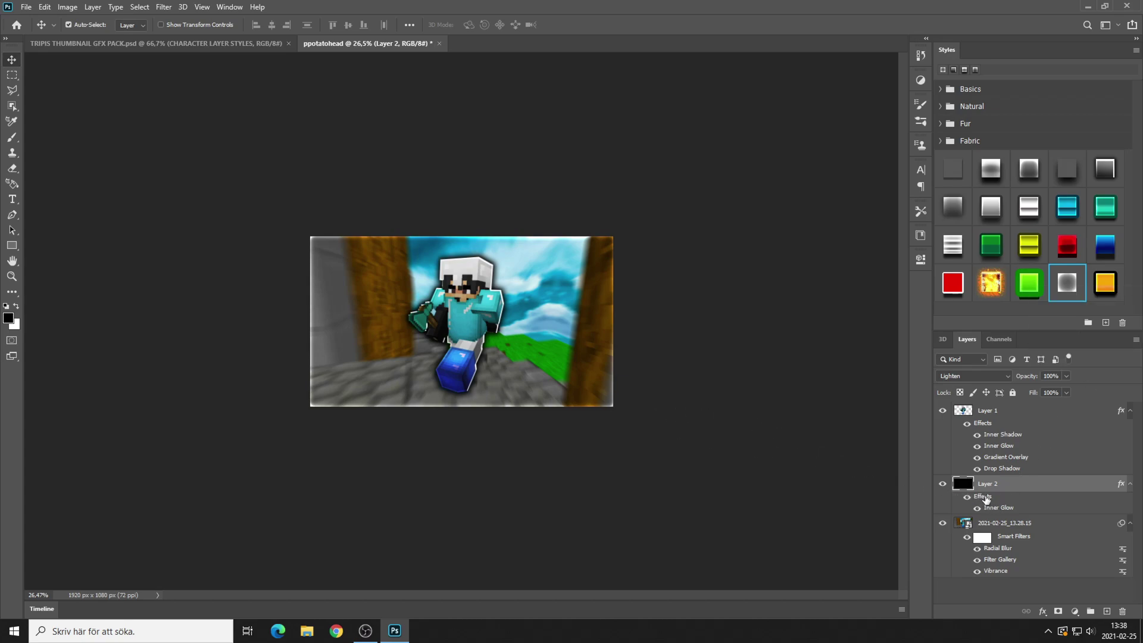
pyautogui.doubleClick(985, 497)
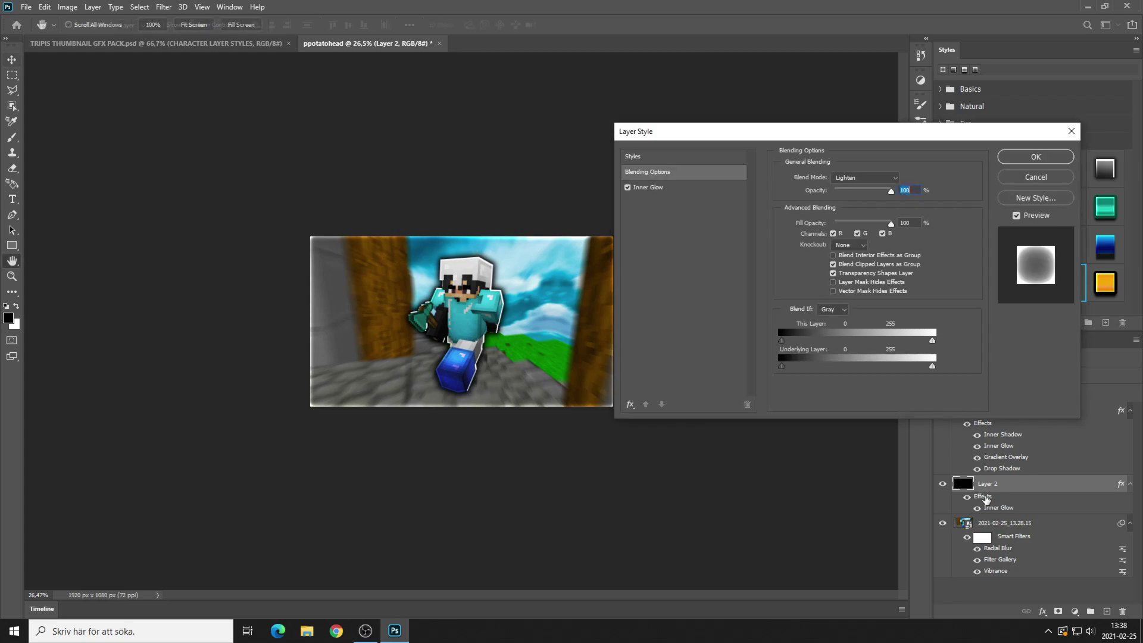
pyautogui.click(658, 188)
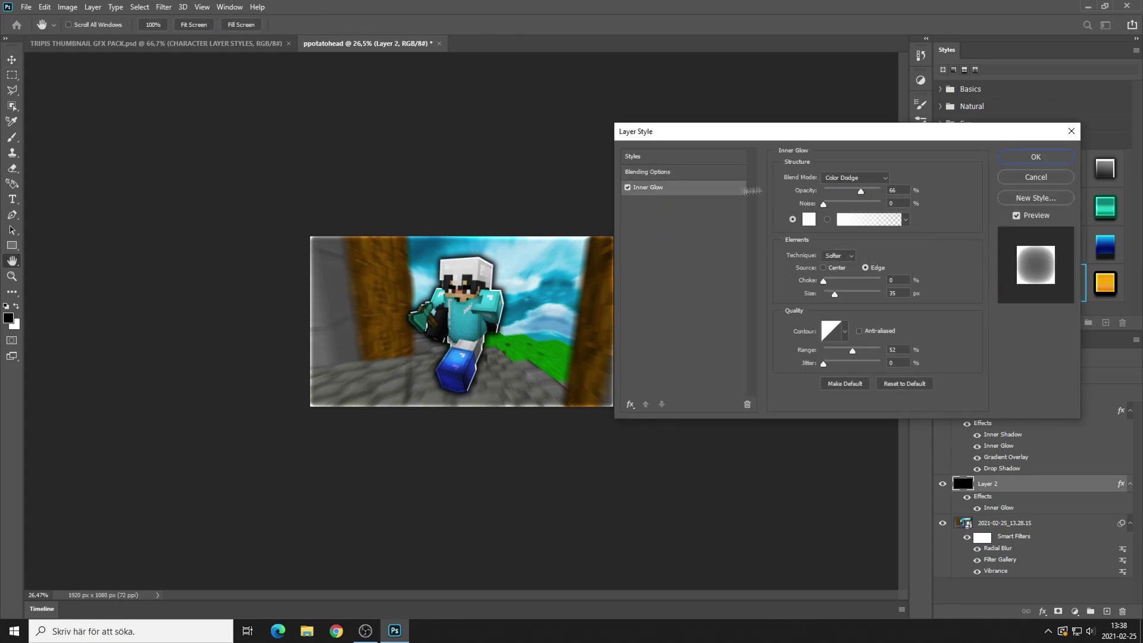
pyautogui.click(646, 171)
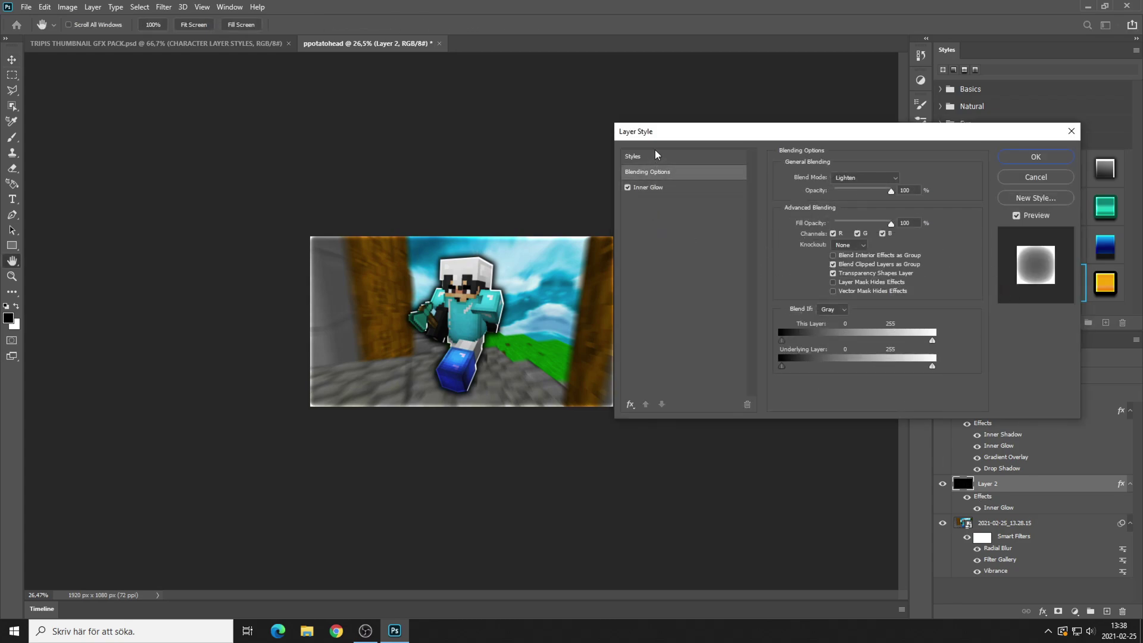
pyautogui.click(654, 188)
pyautogui.click(1072, 132)
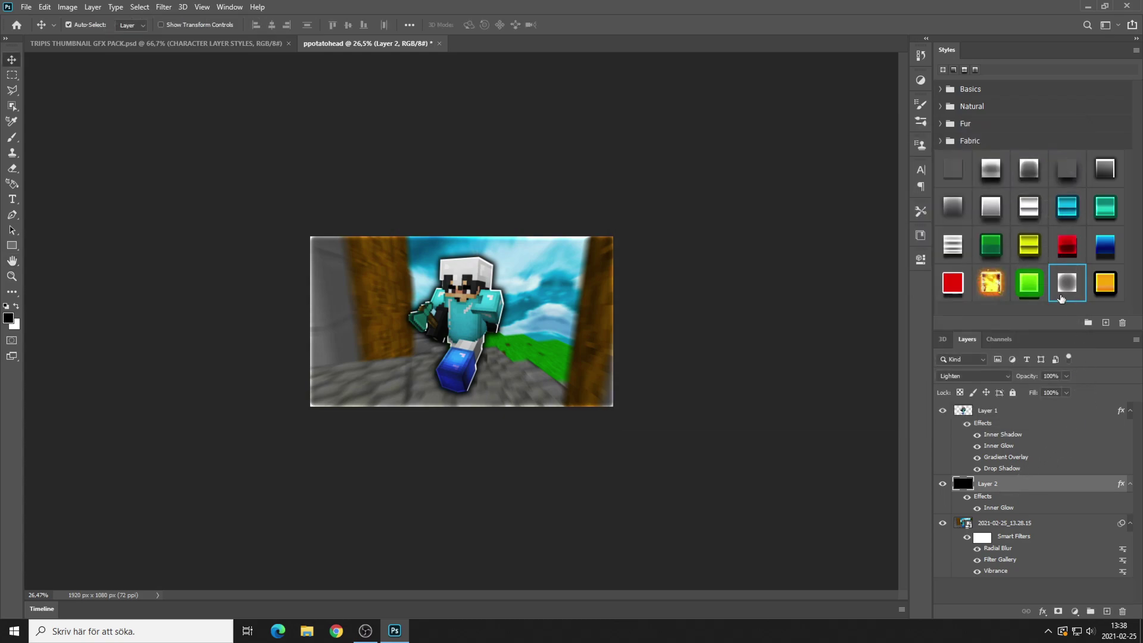
# - Switch Layer 2 to the grey gradient style preset that combines Inner Glow, Gradient Overlay and Drop Shadow
pyautogui.click(1036, 171)
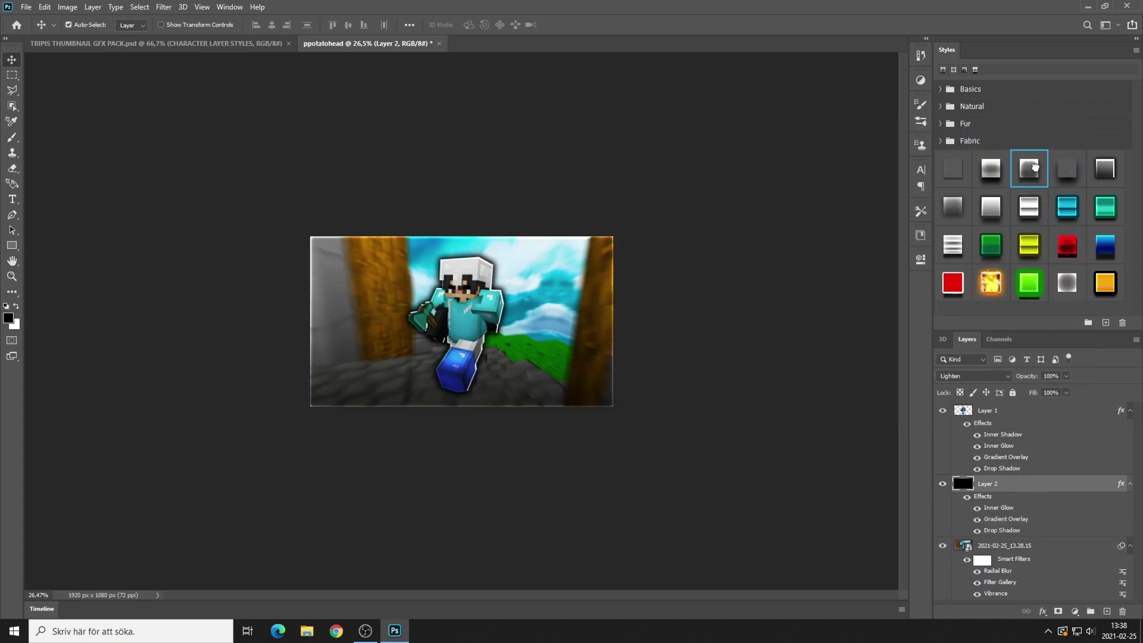
pyautogui.scroll(-4, 660, 350)
pyautogui.scroll(3, 548, 371)
pyautogui.scroll(3, 548, 371)
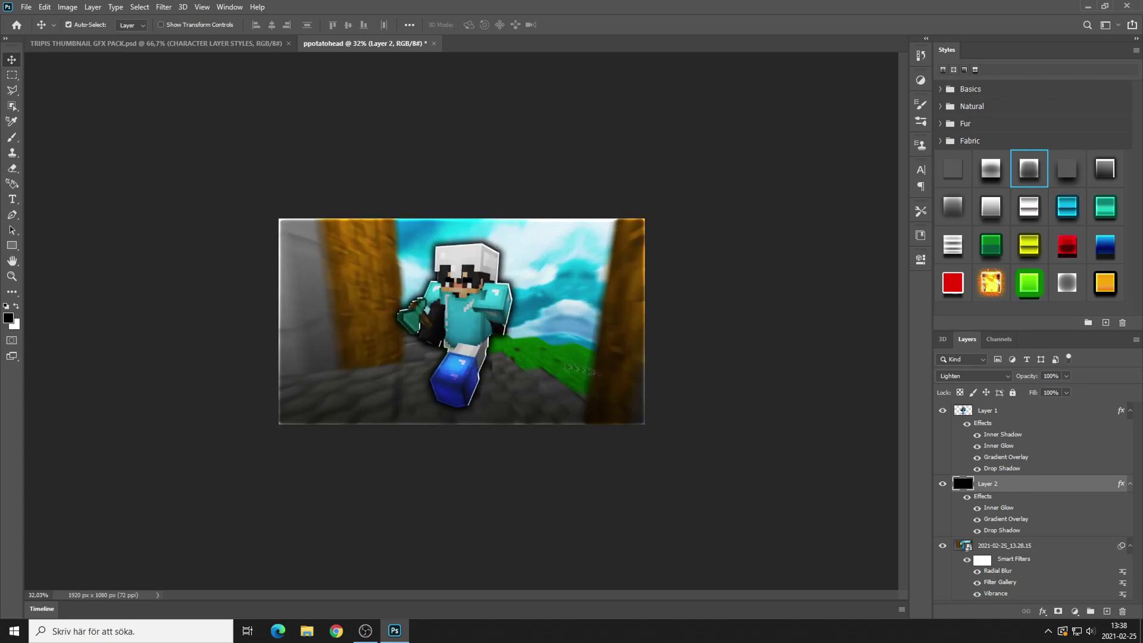
pyautogui.scroll(-3, 492, 388)
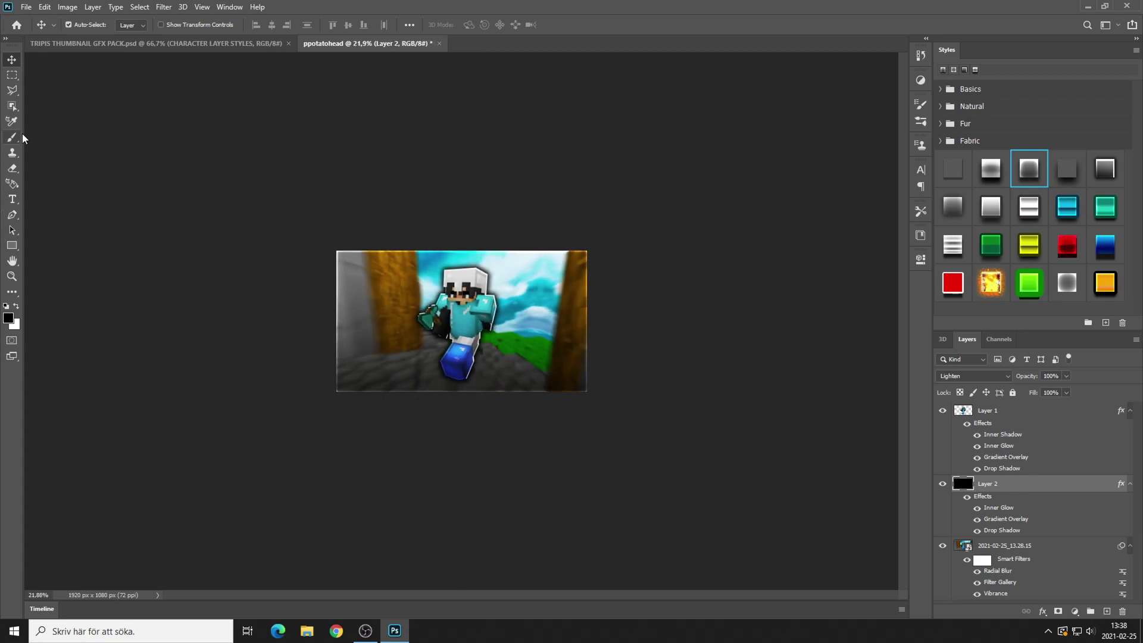
# - Add a THUMBNAIL text layer over the grey wall and wooden pillar beside the character
pyautogui.click(12, 198)
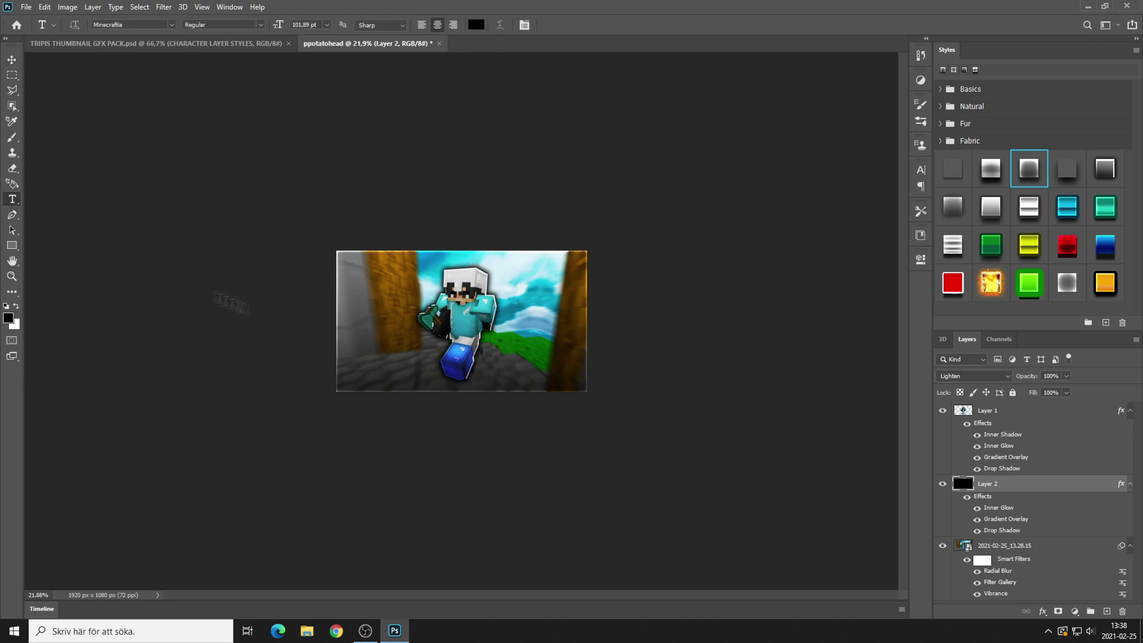
pyautogui.click(355, 321)
pyautogui.write('TH')
pyautogui.scroll(2, 461, 323)
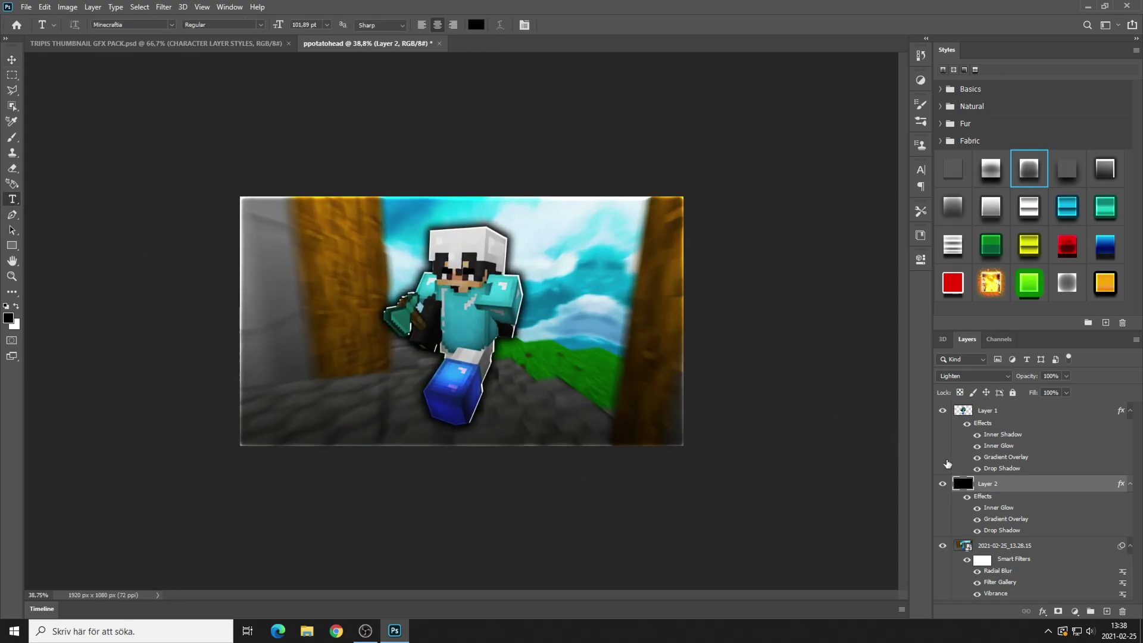
pyautogui.write('UMN')
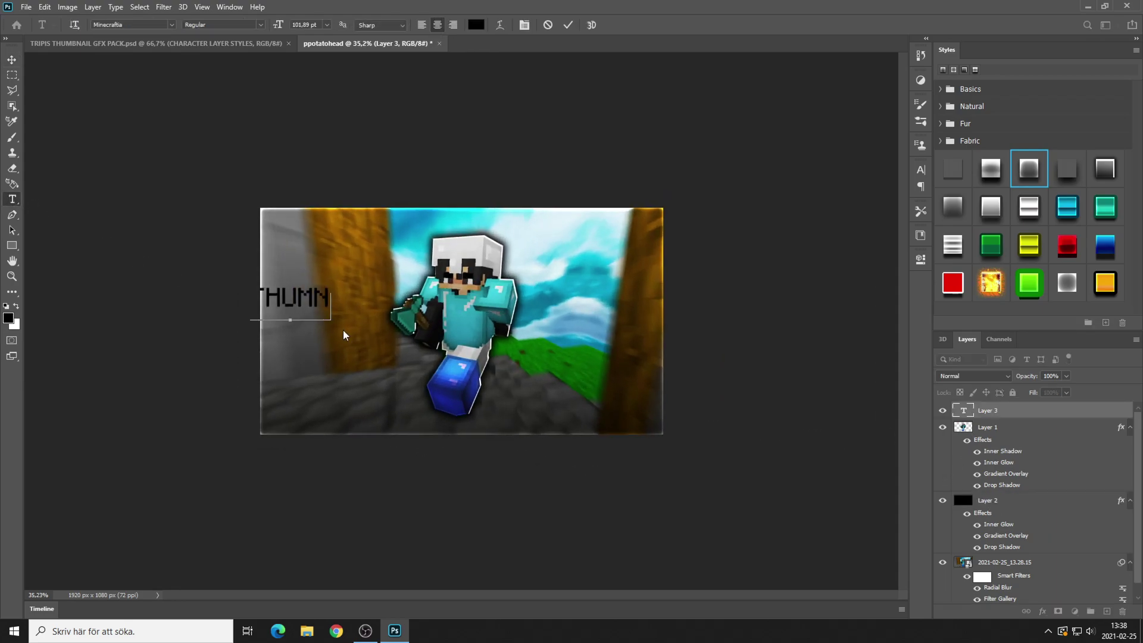
pyautogui.write('AIL')
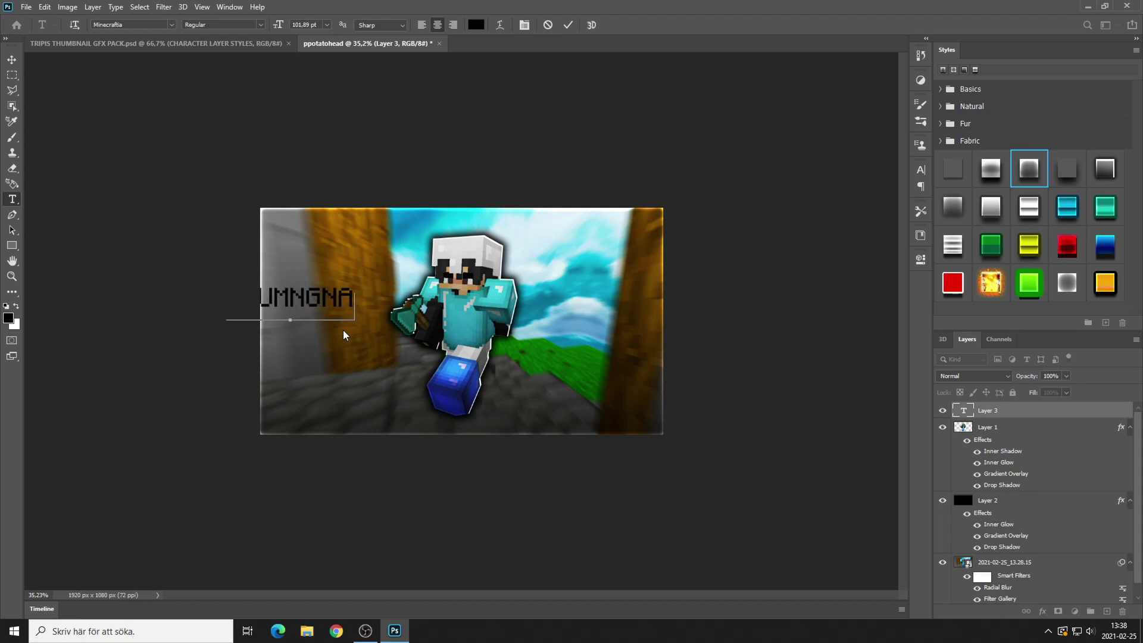
pyautogui.press('BackSpace')
pyautogui.press('BackSpace')
pyautogui.press('BackSpace')
pyautogui.press('BackSpace')
pyautogui.write('BNAIL')
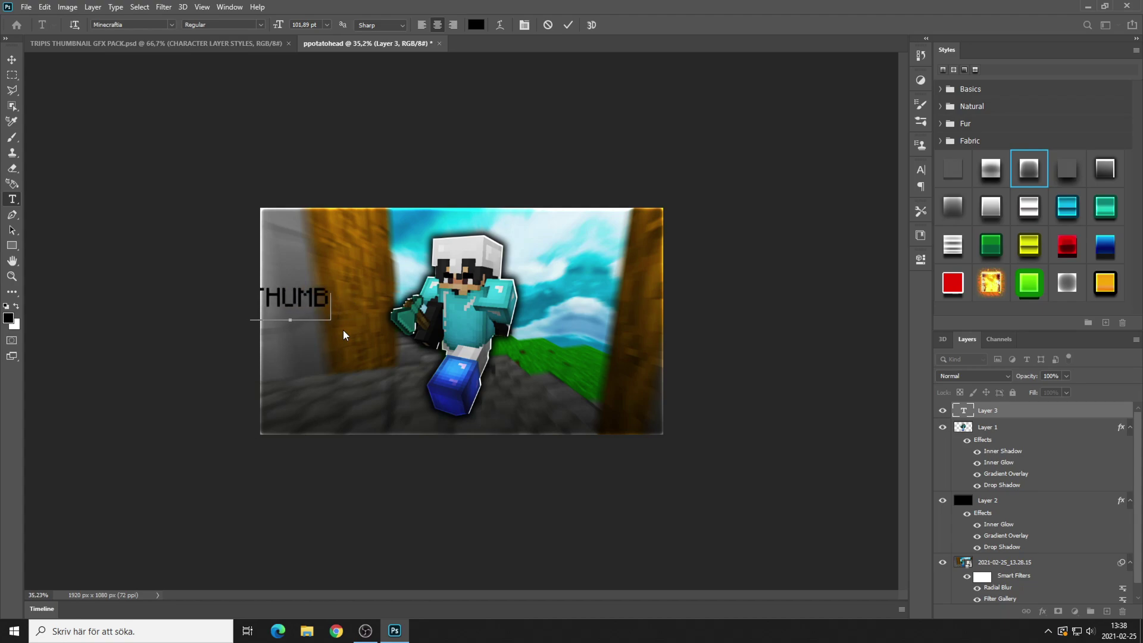
pyautogui.click(568, 24)
# - Move the THUMBNAIL text fully onto the canvas and apply the bright green style preset to it
pyautogui.click(12, 59)
pyautogui.moveTo(267, 298)
pyautogui.mouseDown()
pyautogui.moveTo(396, 316)
pyautogui.moveTo(308, 308)
pyautogui.mouseUp()
pyautogui.click(1034, 295)
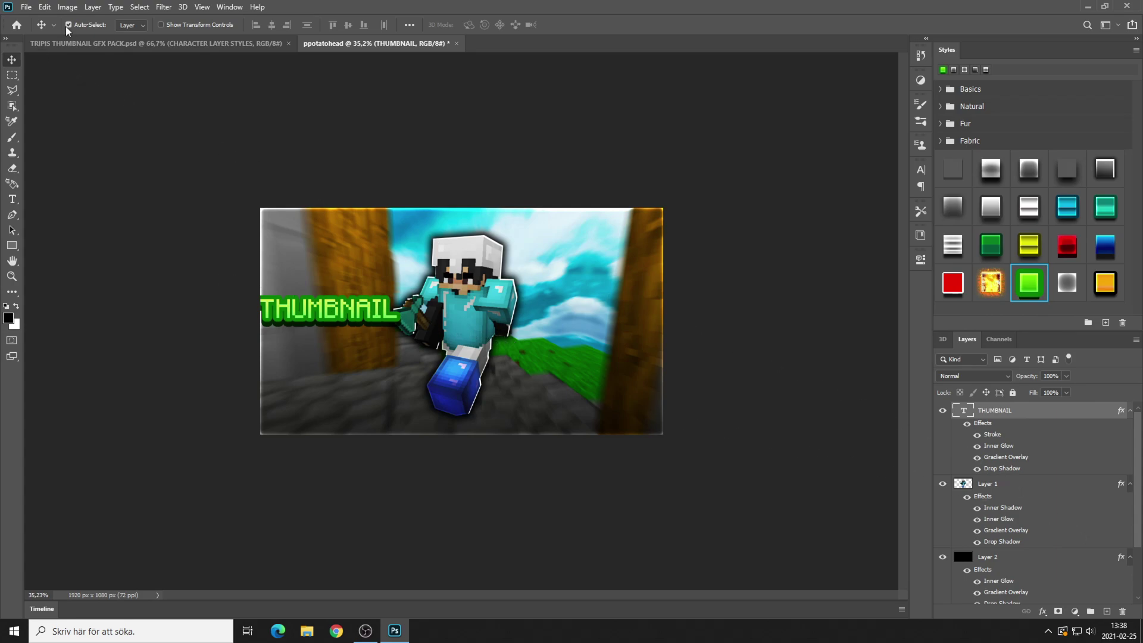
# - Scale the THUMBNAIL text to about 117% with Free Transform and move it slightly lower beside the character
pyautogui.click(46, 7)
pyautogui.click(89, 267)
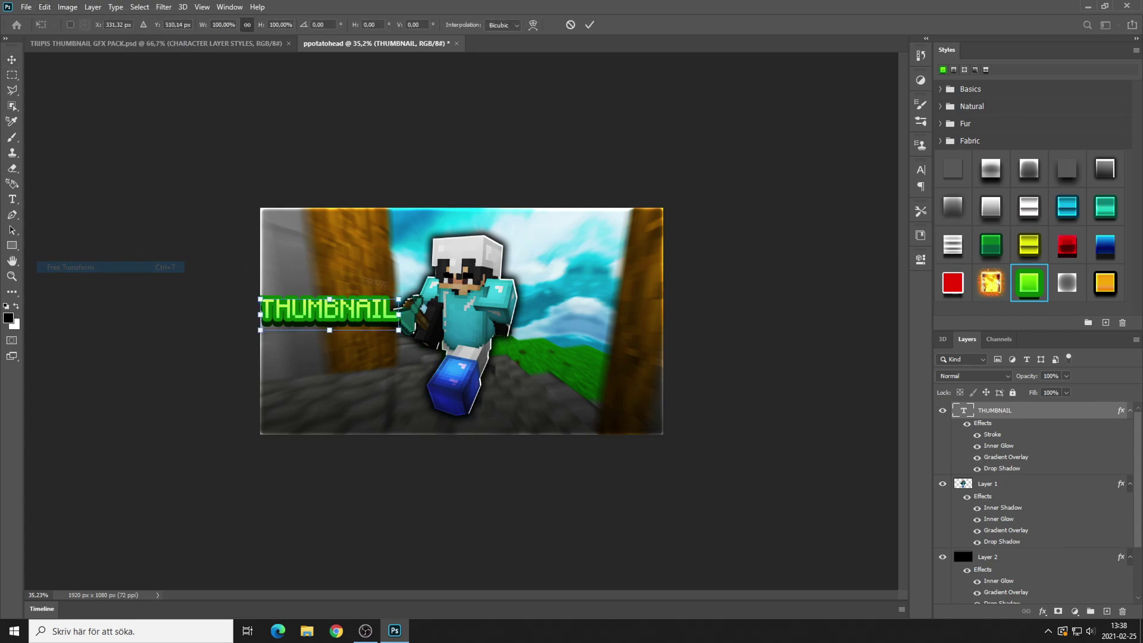
pyautogui.moveTo(398, 298); pyautogui.dragTo(377, 340)
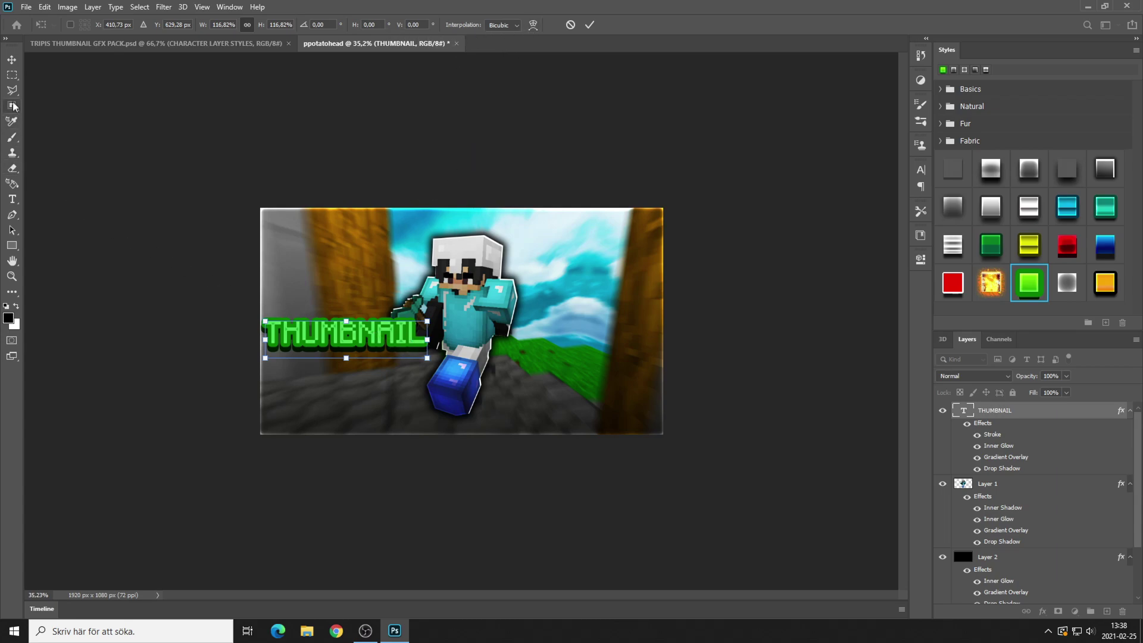
# - Warp the THUMBNAIL text with a horizontal Arc style and a Bend of +16%
pyautogui.click(13, 200)
pyautogui.click(409, 342)
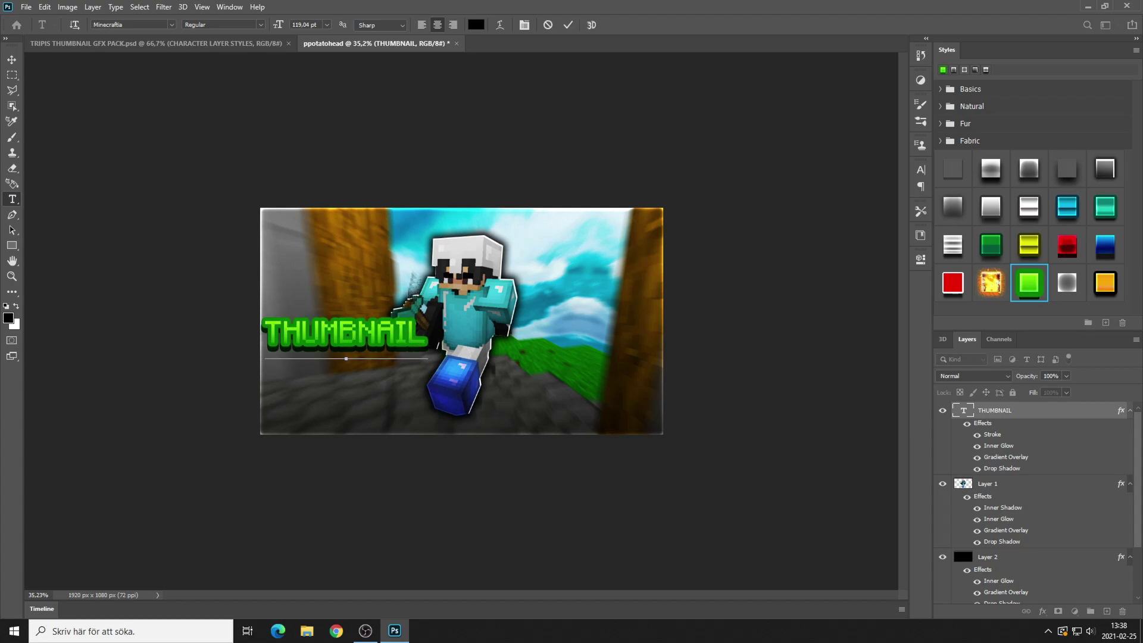
pyautogui.click(499, 25)
pyautogui.click(213, 101)
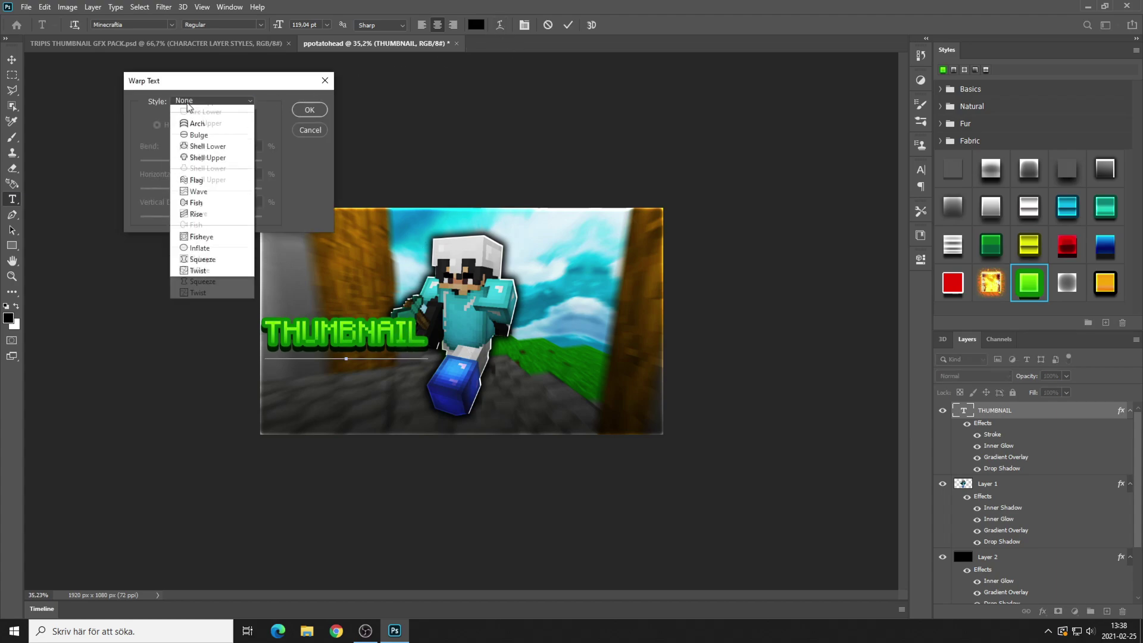
pyautogui.click(196, 120)
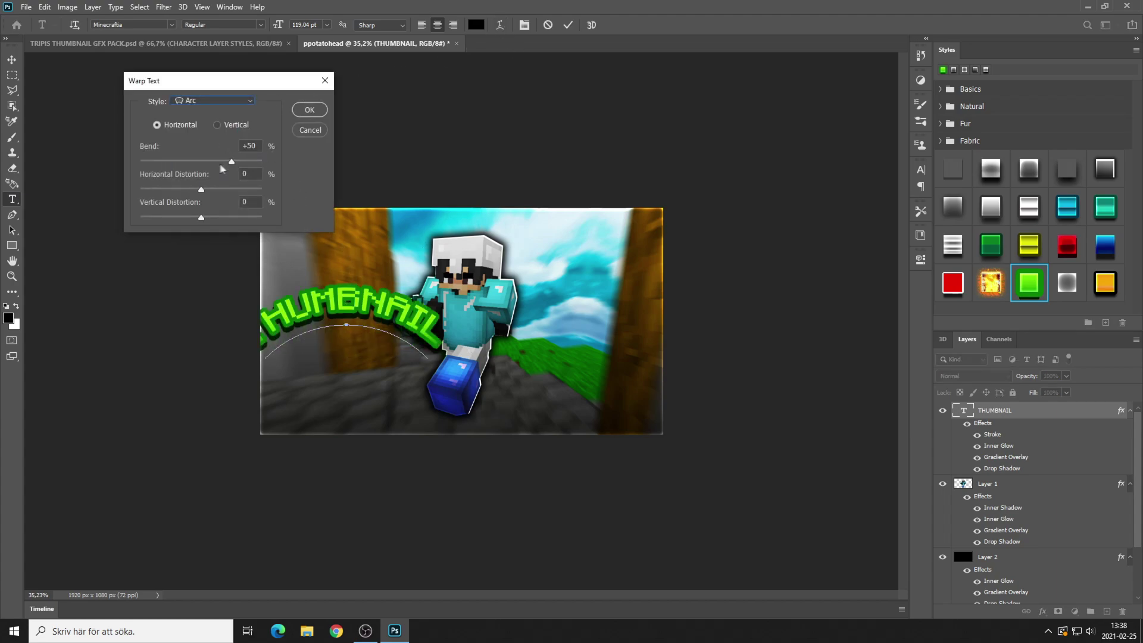
pyautogui.moveTo(237, 165); pyautogui.dragTo(222, 169)
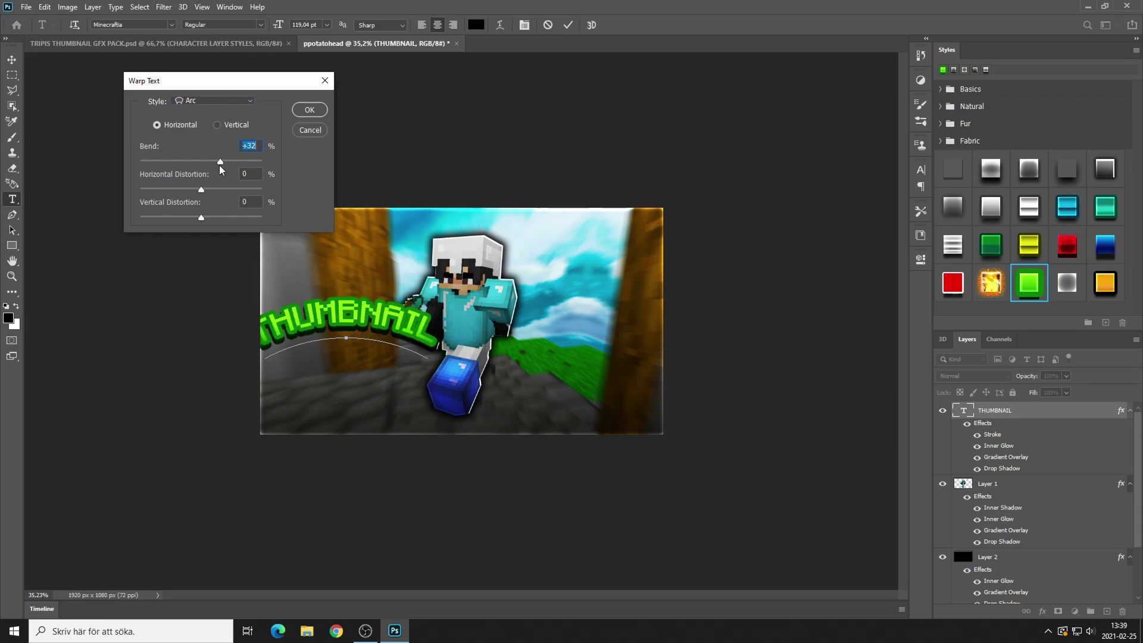
pyautogui.moveTo(214, 166); pyautogui.dragTo(211, 168)
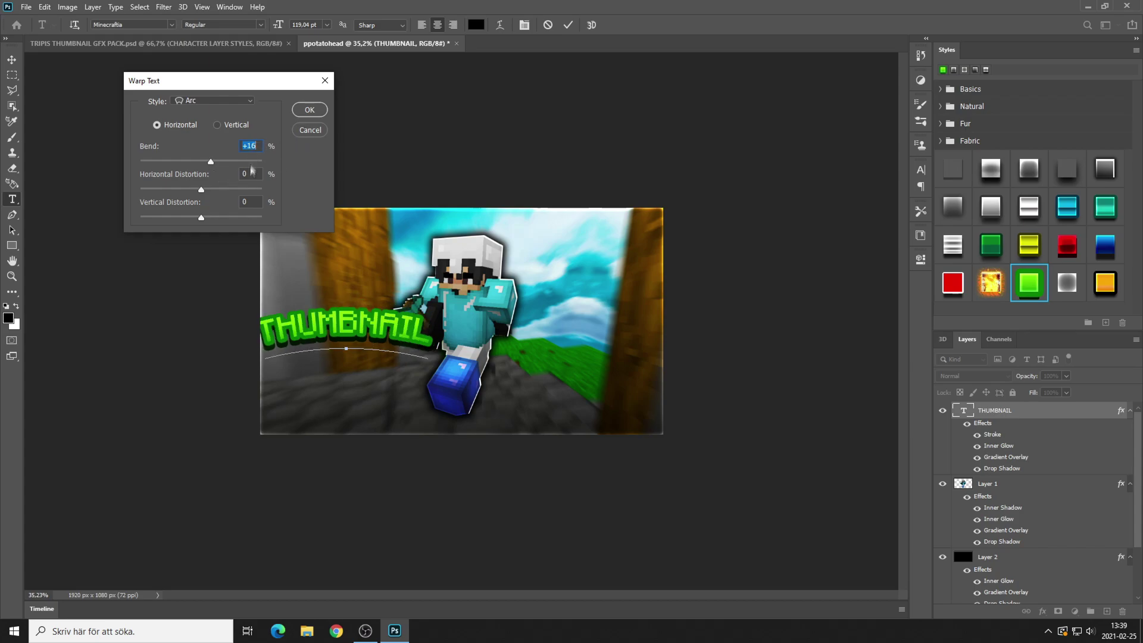
pyautogui.click(309, 109)
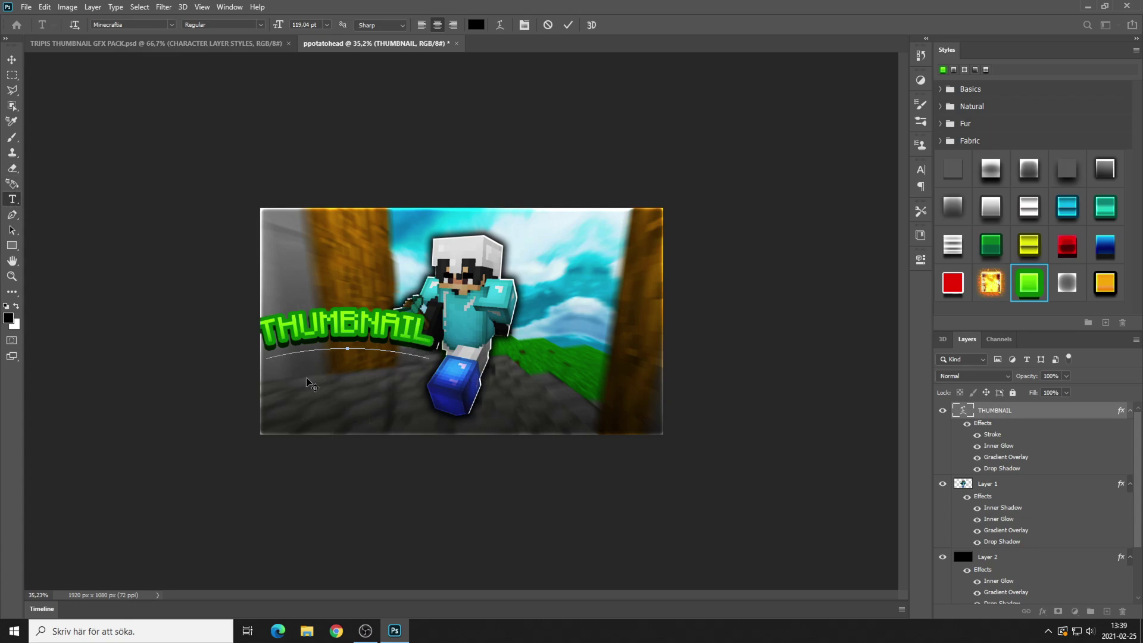
pyautogui.click(568, 25)
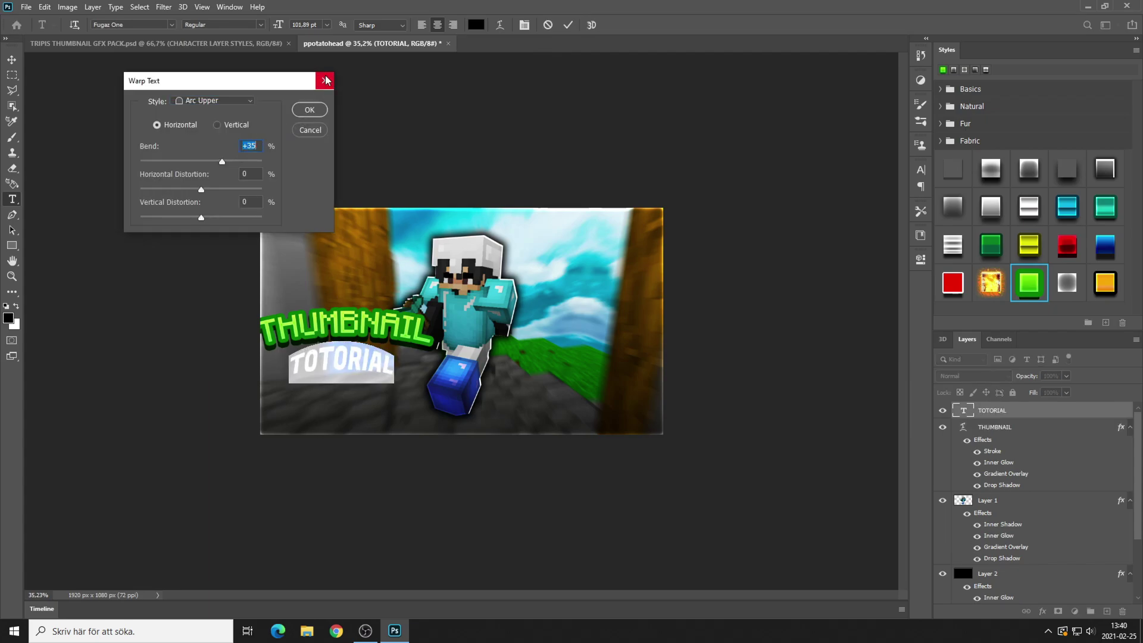
# - Accept the Arc Upper warp on the TOTORIAL text and scale it to about 143% with Free Transform
pyautogui.click(309, 110)
pyautogui.click(45, 7)
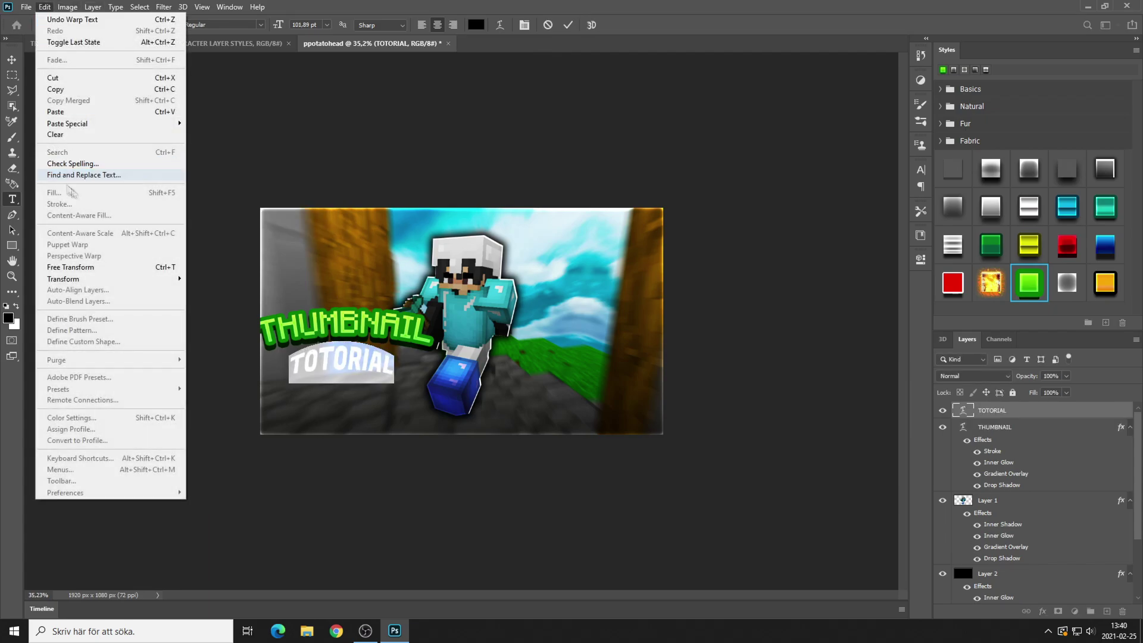
pyautogui.click(70, 267)
pyautogui.moveTo(393, 336); pyautogui.dragTo(415, 325)
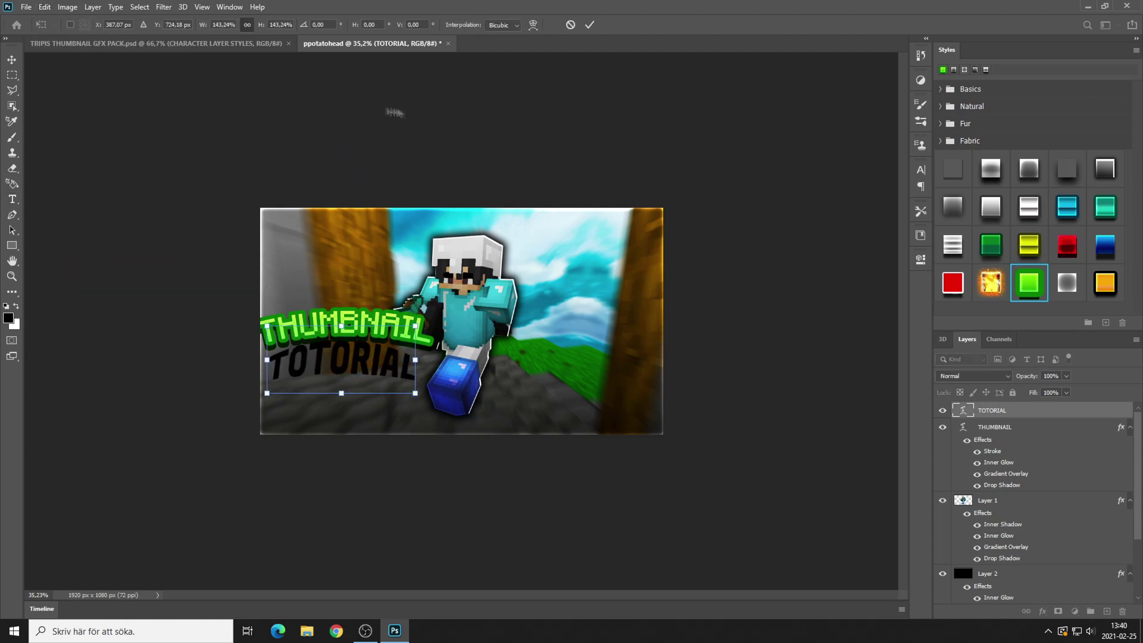
pyautogui.click(589, 25)
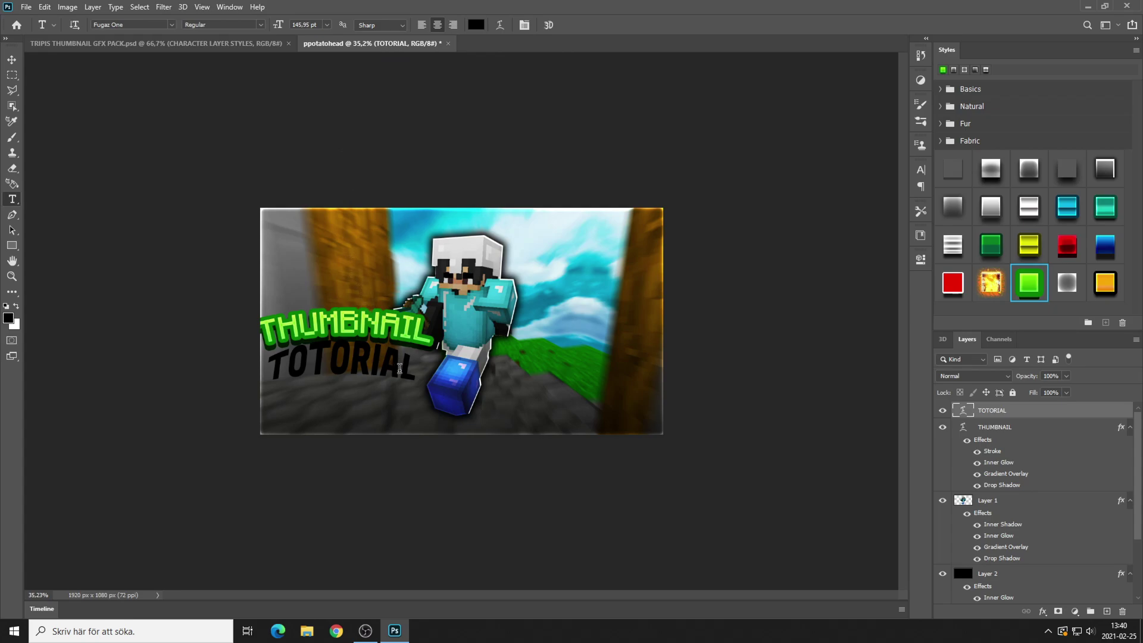
# - Reduce the TOTORIAL text's Arc Upper Bend to +14% and move the text slightly up towards THUMBNAIL
pyautogui.click(500, 25)
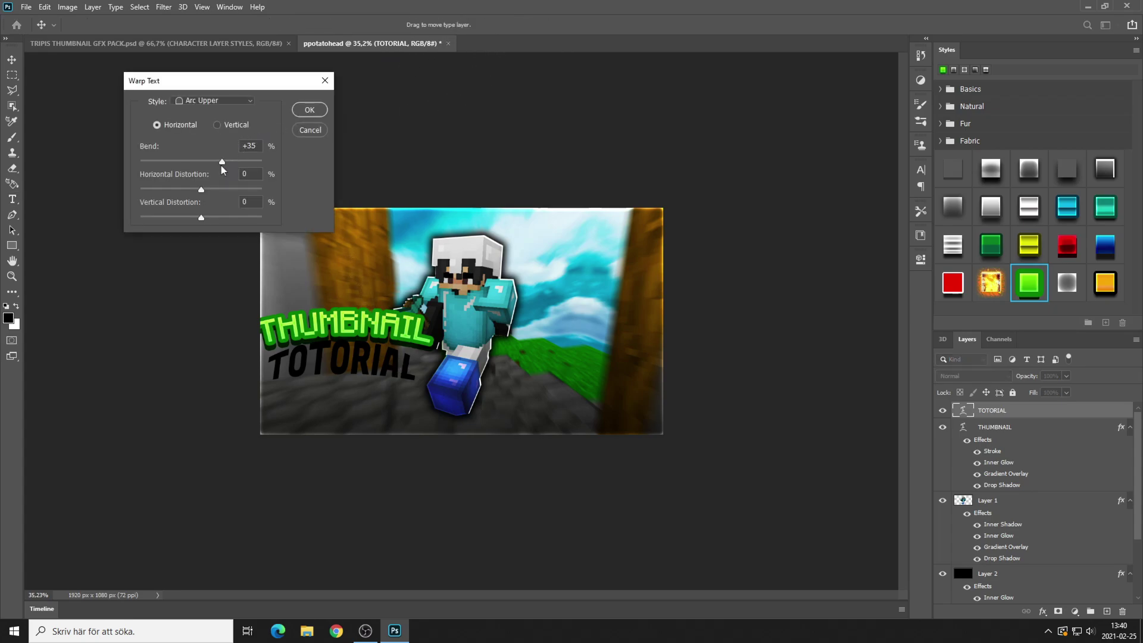
pyautogui.moveTo(221, 164); pyautogui.dragTo(210, 163)
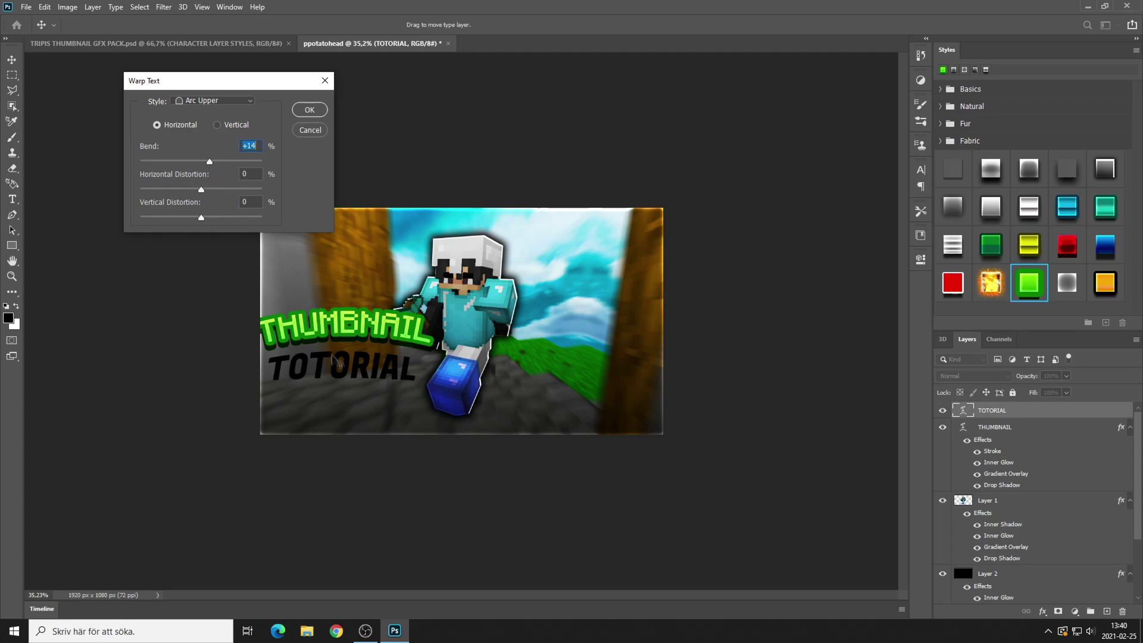
pyautogui.click(310, 111)
pyautogui.moveTo(342, 388); pyautogui.dragTo(342, 379)
# - Scale the TOTORIAL text to about 114% and position it directly beneath the THUMBNAIL text
pyautogui.click(44, 6)
pyautogui.click(109, 267)
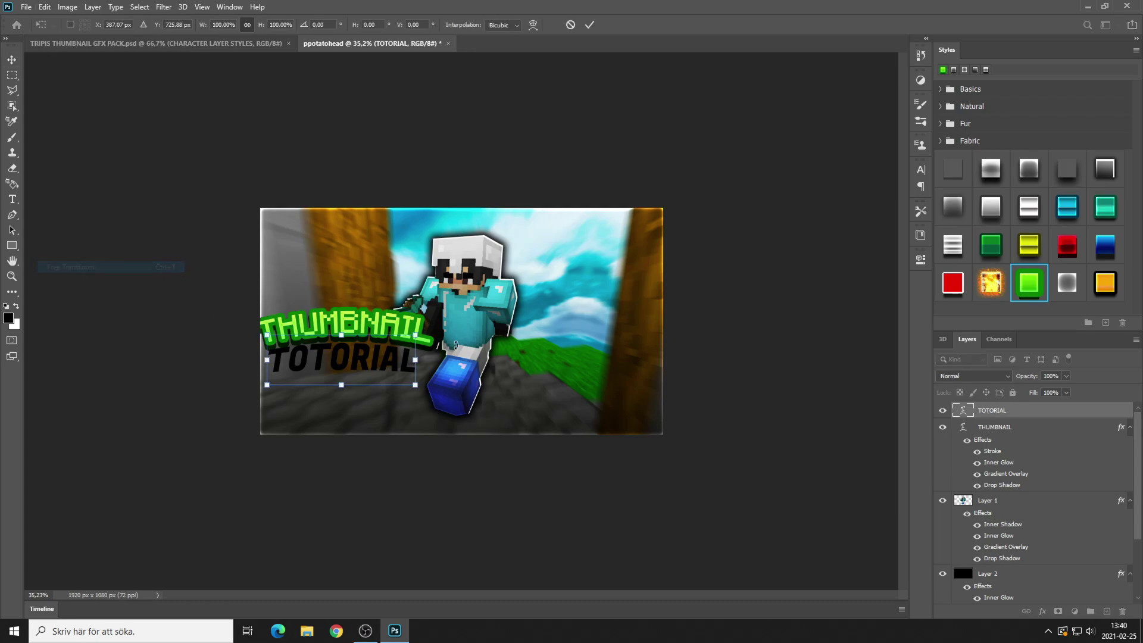
pyautogui.moveTo(417, 335); pyautogui.dragTo(426, 334)
pyautogui.moveTo(366, 376); pyautogui.dragTo(369, 370)
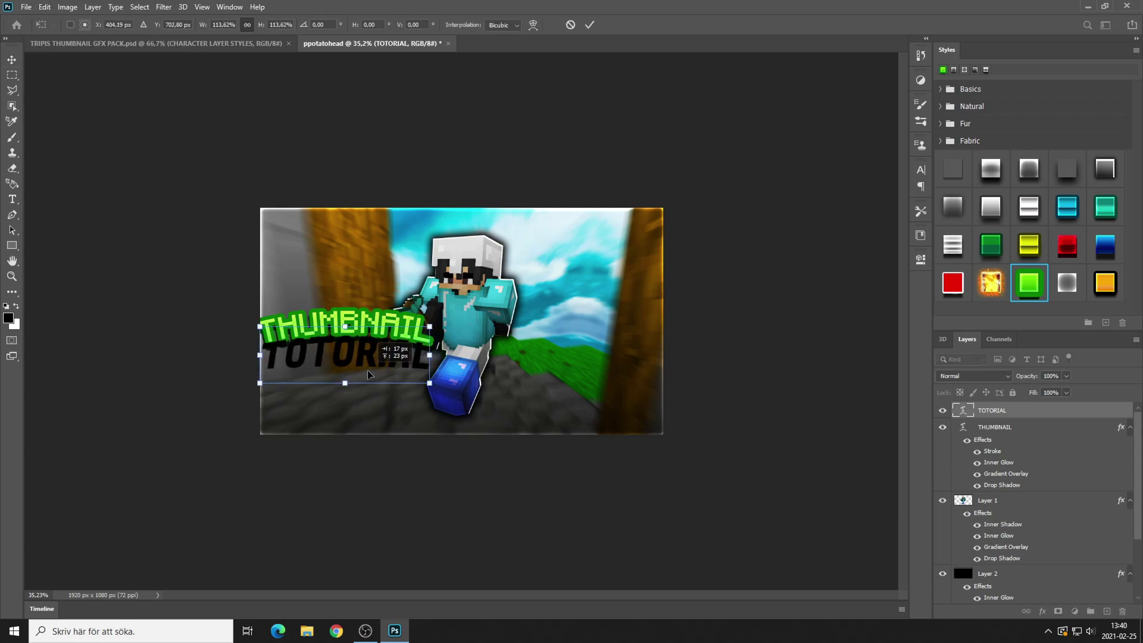
pyautogui.click(589, 25)
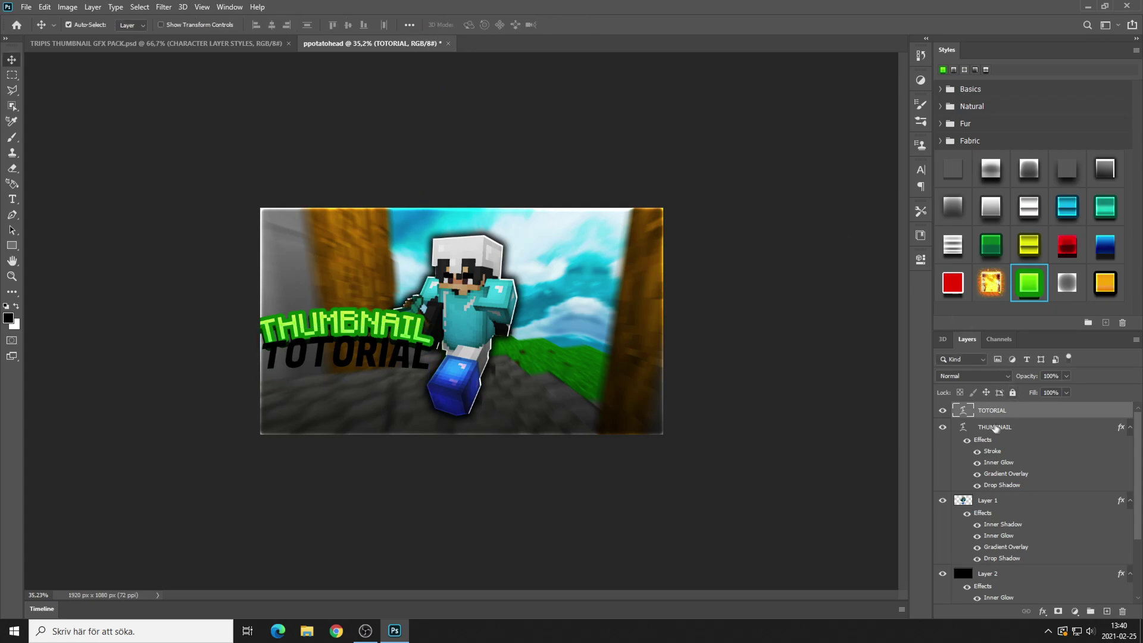
# - Apply the orange style preset to the TOTORIAL text and check the look of the thumbnail
pyautogui.click(1122, 291)
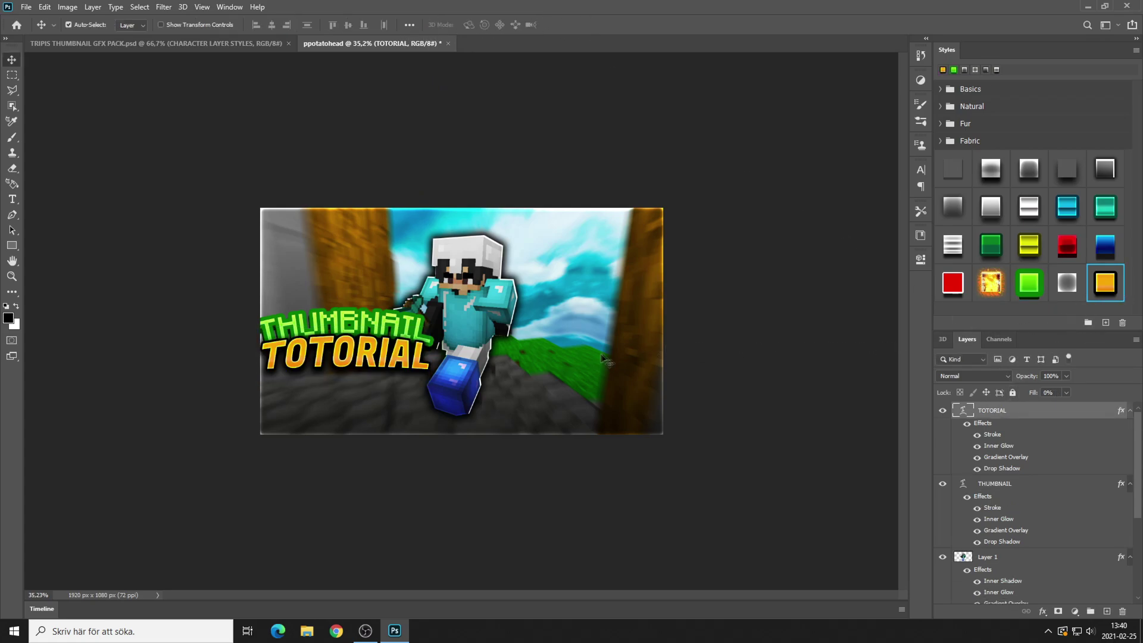
pyautogui.scroll(-7, 595, 359)
pyautogui.scroll(10, 559, 374)
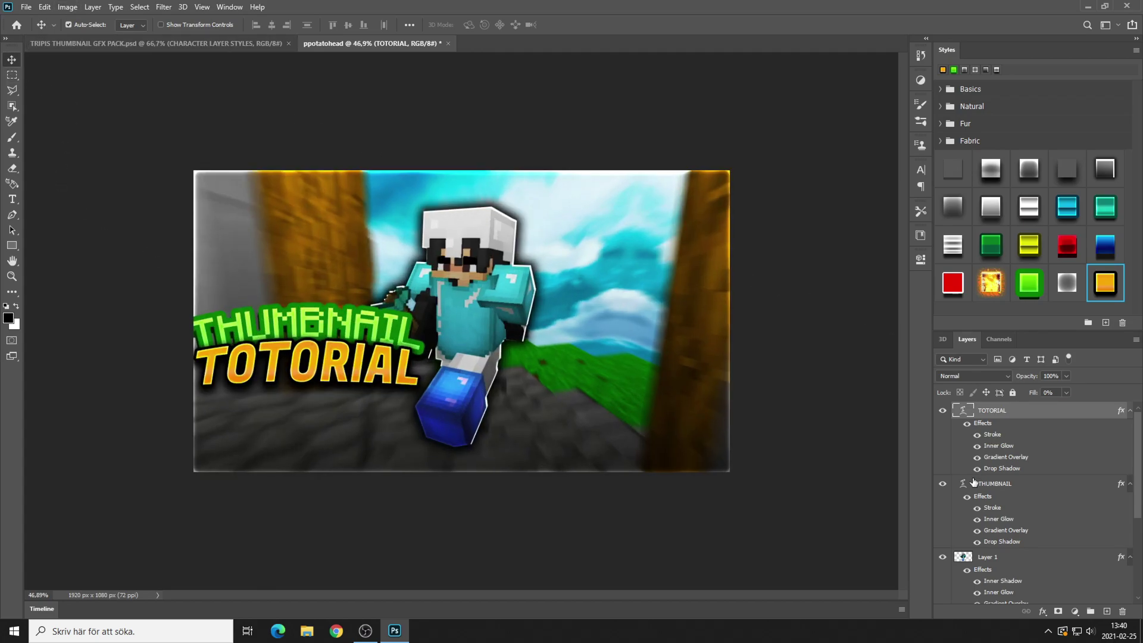
# - Scale the THUMBNAIL text to about 111% and shift it slightly up and left above TOTORIAL
pyautogui.click(974, 483)
pyautogui.click(45, 6)
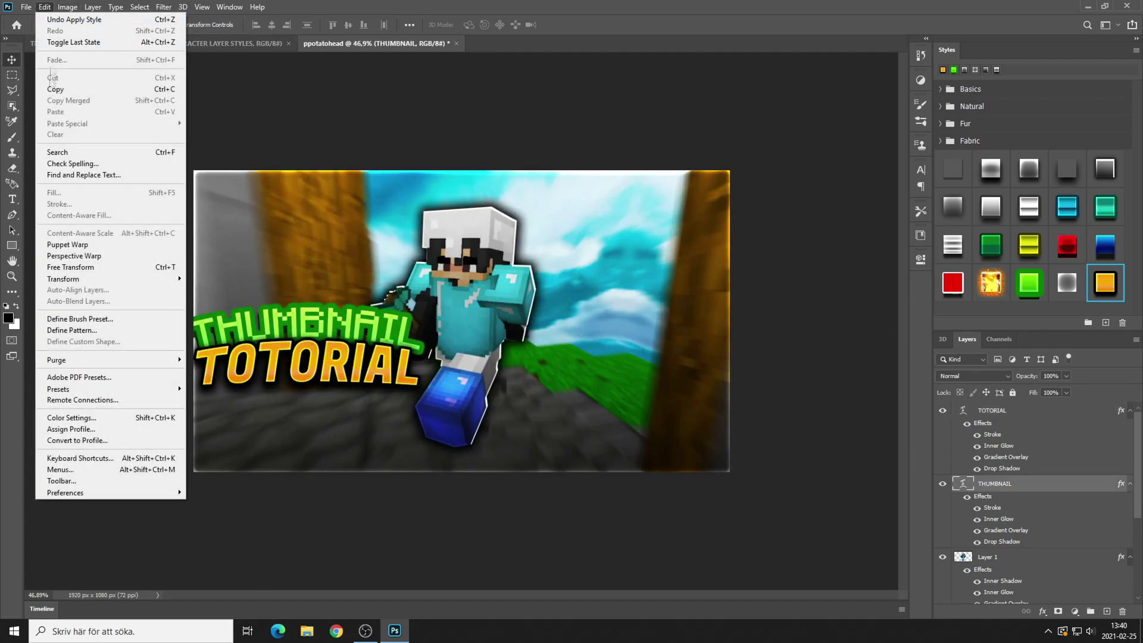
pyautogui.click(71, 267)
pyautogui.moveTo(426, 304); pyautogui.dragTo(443, 298)
pyautogui.moveTo(348, 323); pyautogui.dragTo(342, 315)
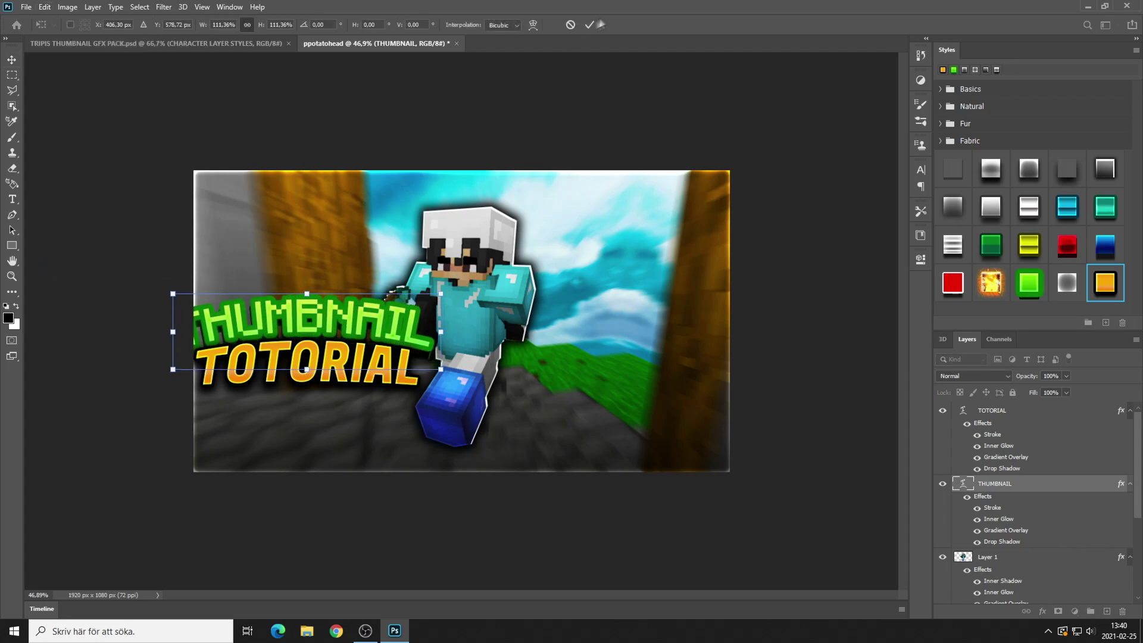
pyautogui.click(589, 24)
pyautogui.scroll(-5, 473, 391)
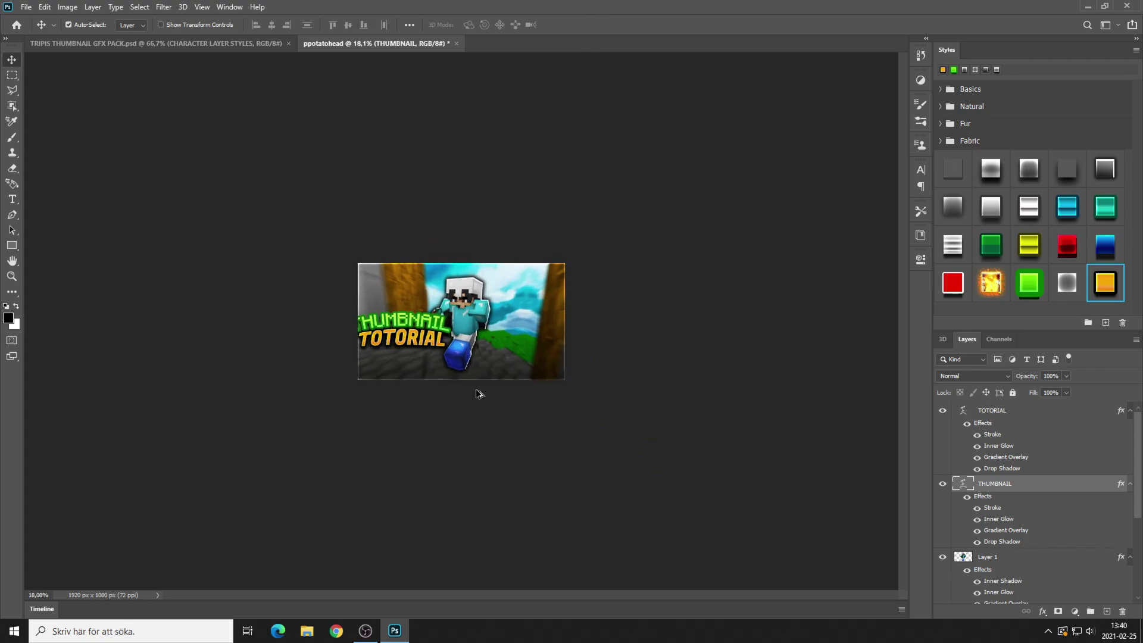
pyautogui.scroll(5, 479, 393)
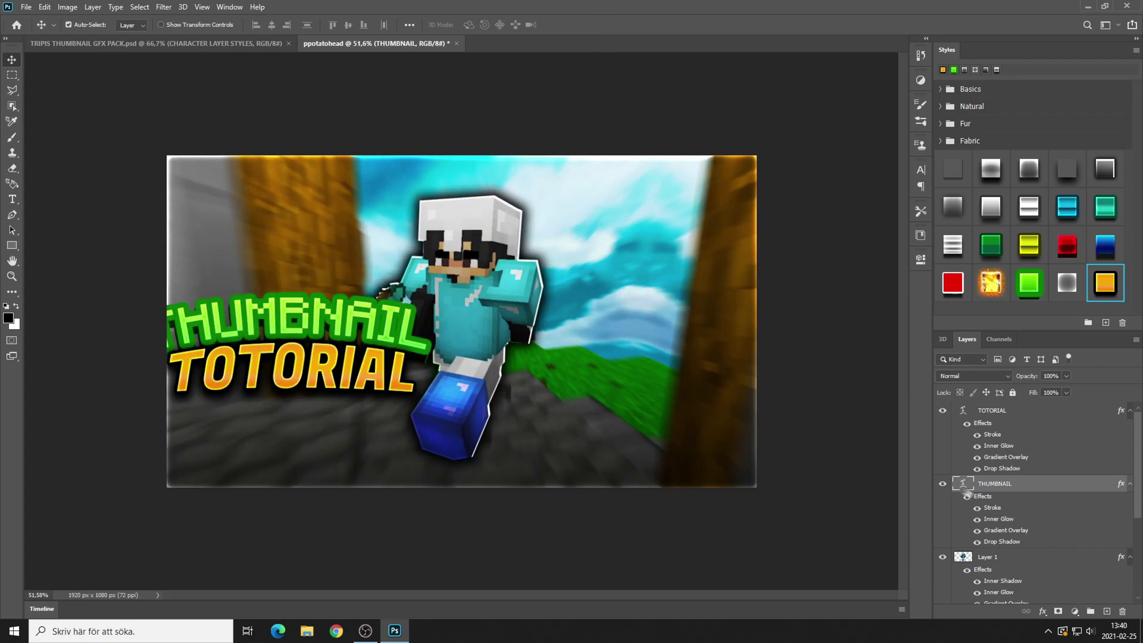
# - Move character Layer 1 above both text layers in the stacking order and check the whole composition
pyautogui.scroll(-2, 964, 485)
pyautogui.scroll(2, 965, 471)
pyautogui.moveTo(978, 553); pyautogui.dragTo(976, 406)
pyautogui.scroll(-3, 619, 441)
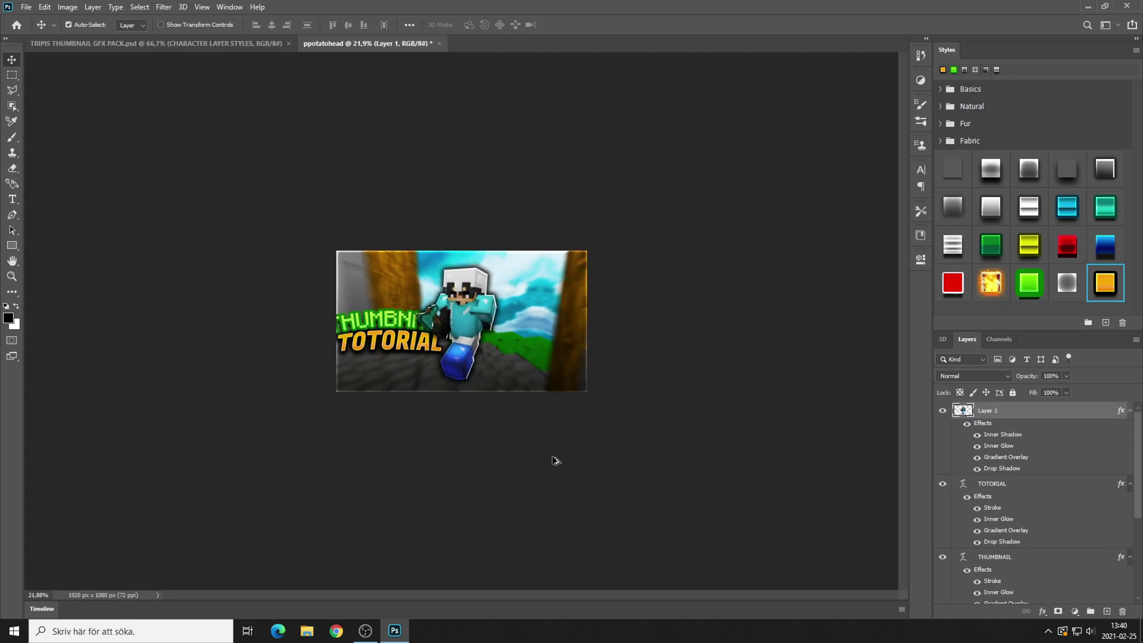
pyautogui.scroll(3, 553, 461)
pyautogui.scroll(-5, 401, 436)
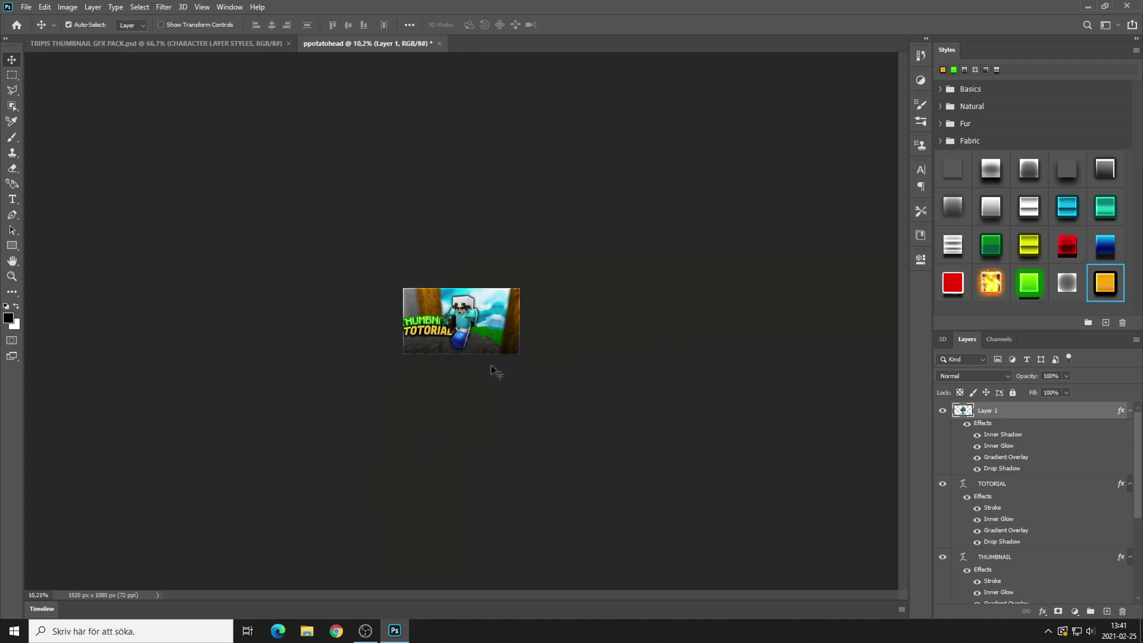
pyautogui.scroll(4, 485, 369)
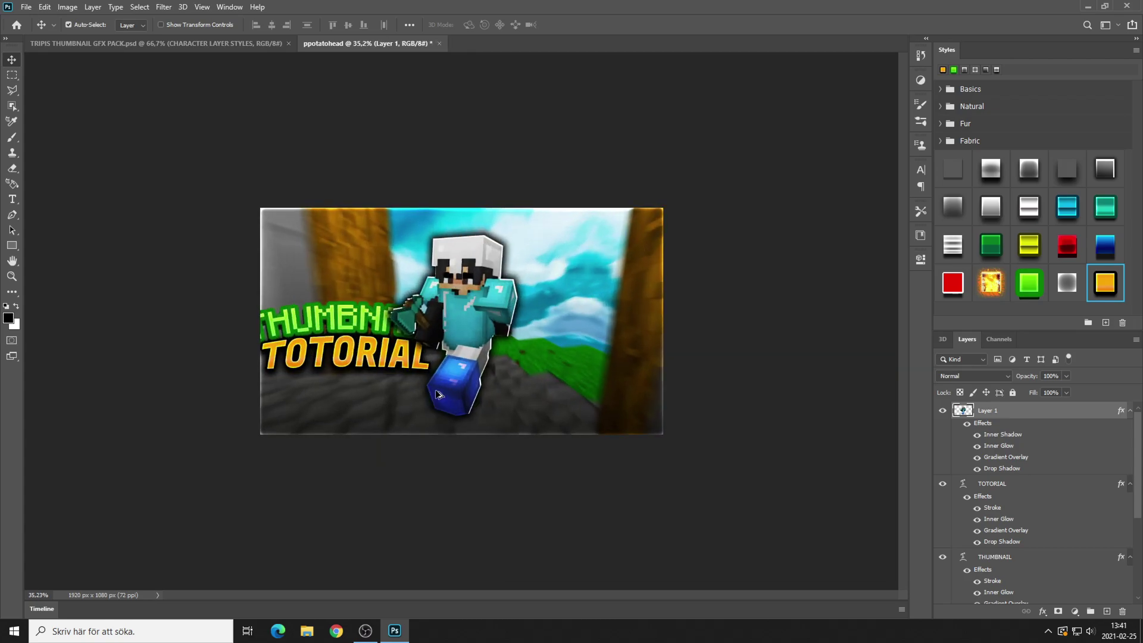
pyautogui.scroll(1, 438, 394)
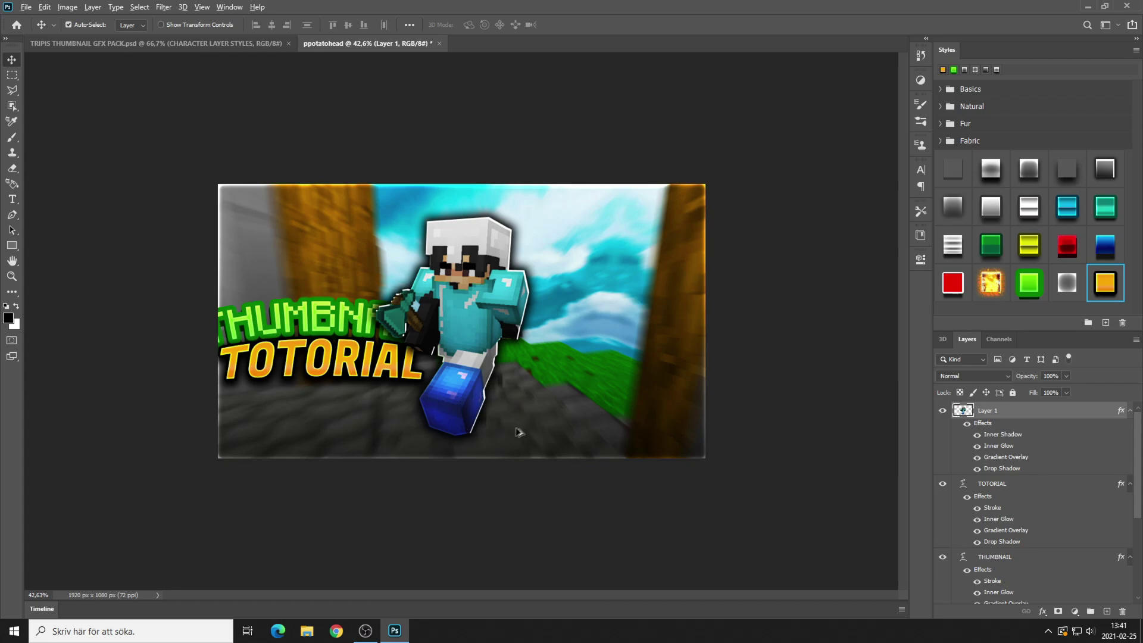
pyautogui.scroll(-3, 431, 402)
# - Open the Export As settings for the thumbnail
pyautogui.click(26, 7)
pyautogui.moveTo(42, 180)
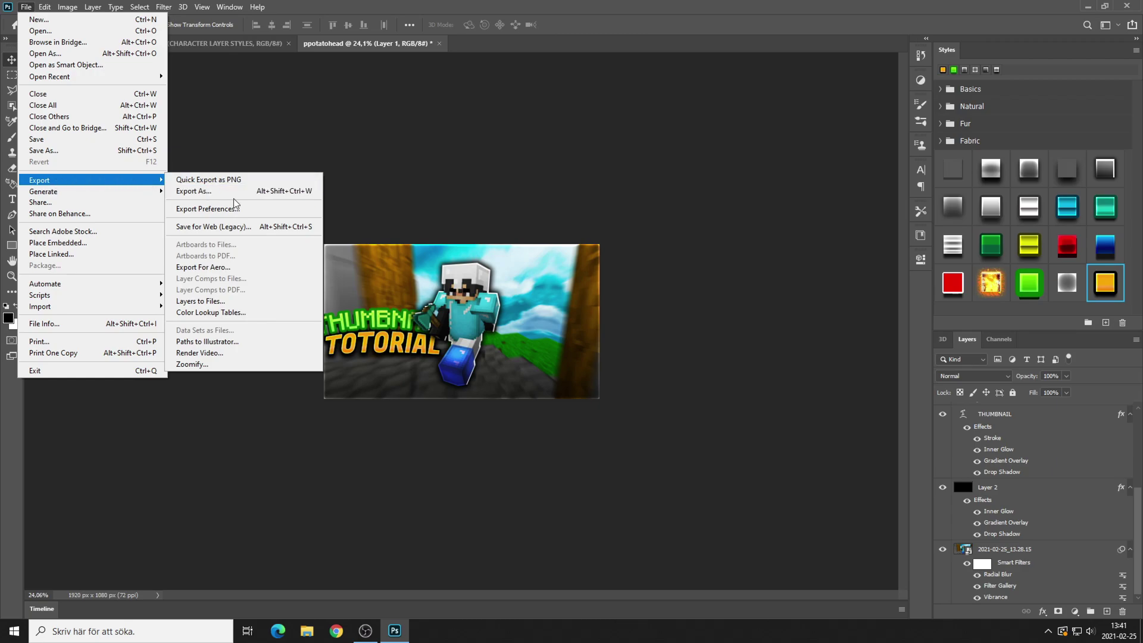
pyautogui.click(214, 191)
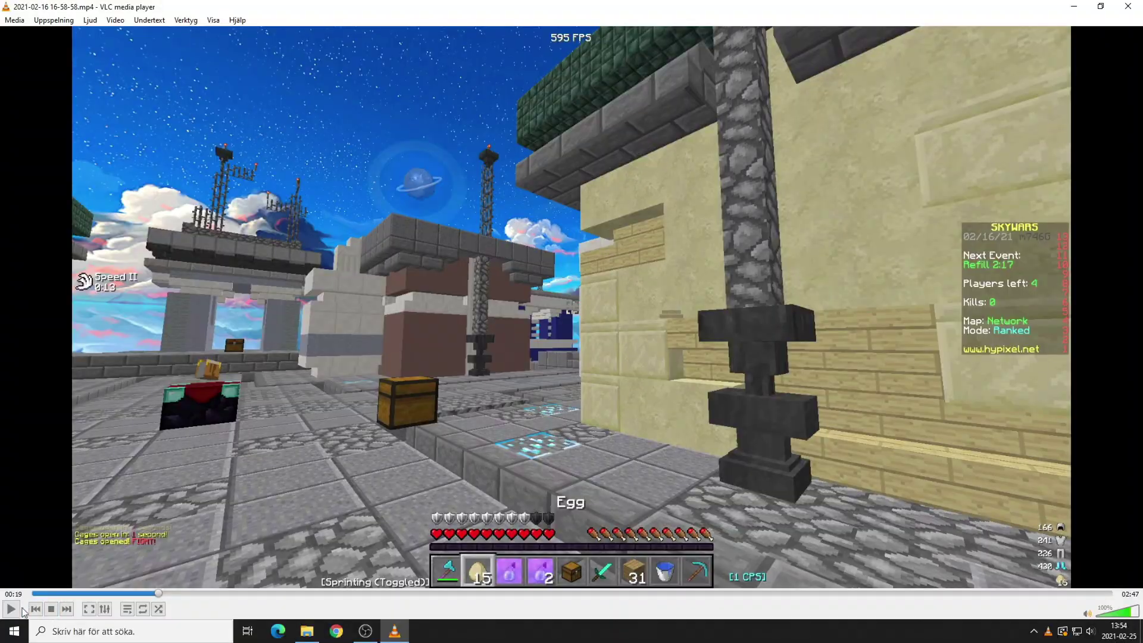
# - Look through the 2021-02-16 gameplay recording in VLC for a usable thumbnail frame, skipping ahead to 00:41
pyautogui.click(16, 608)
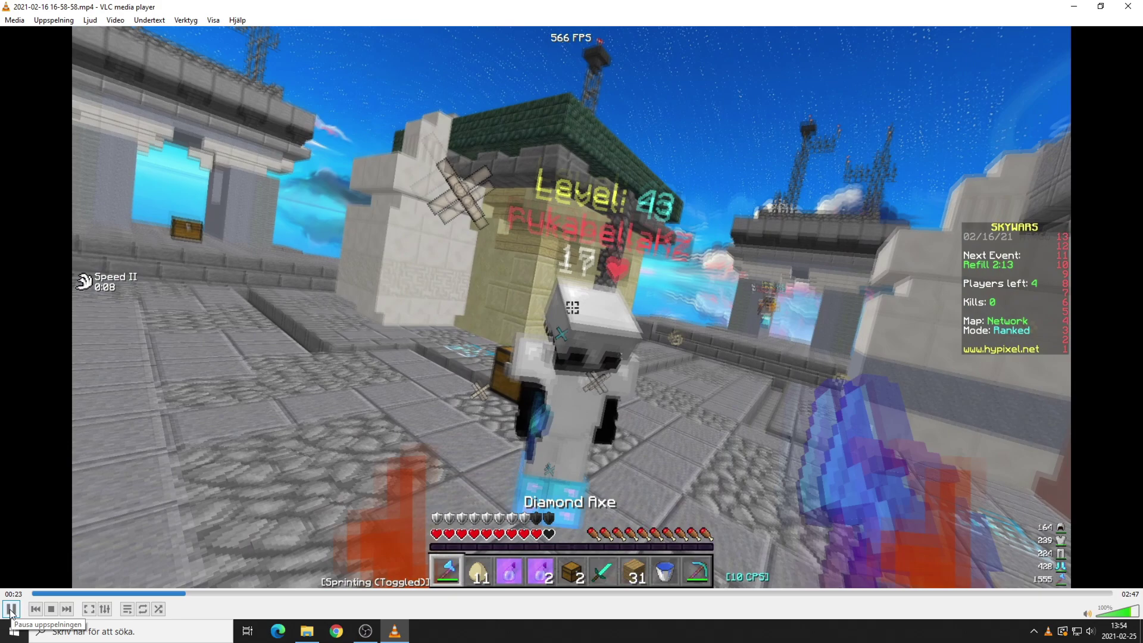
pyautogui.click(11, 609)
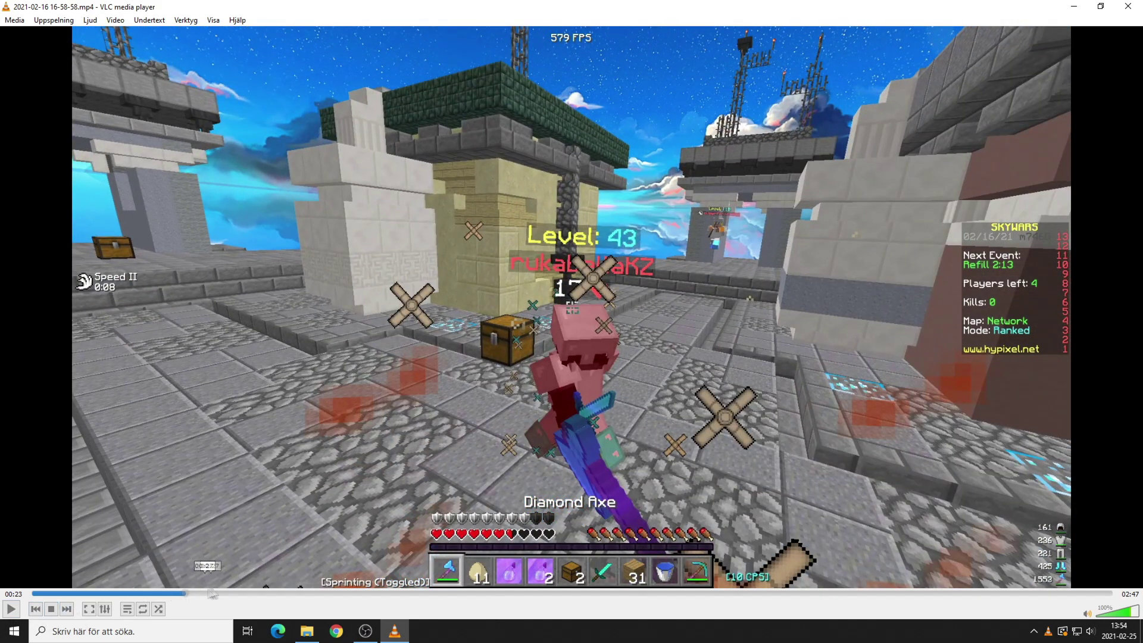
pyautogui.click(238, 594)
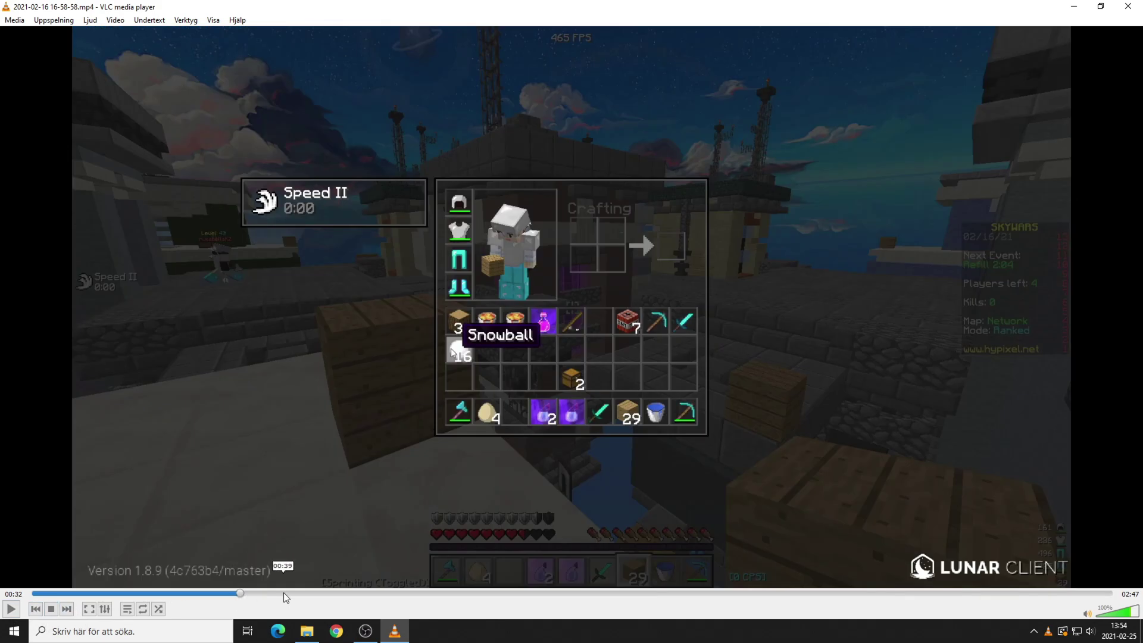
pyautogui.click(281, 594)
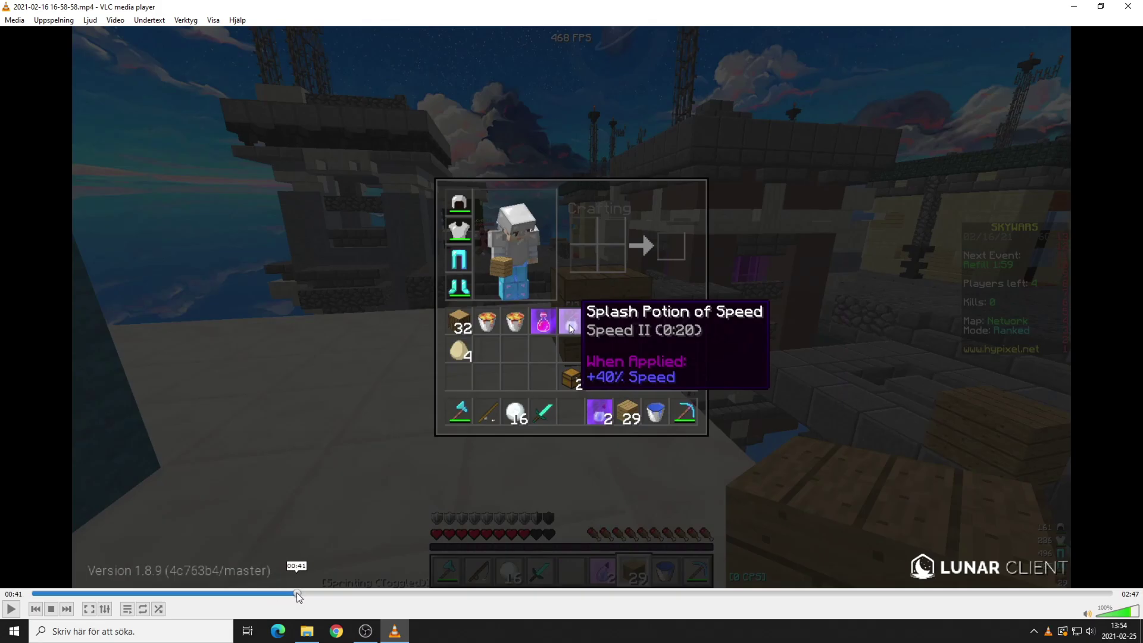
pyautogui.click(296, 593)
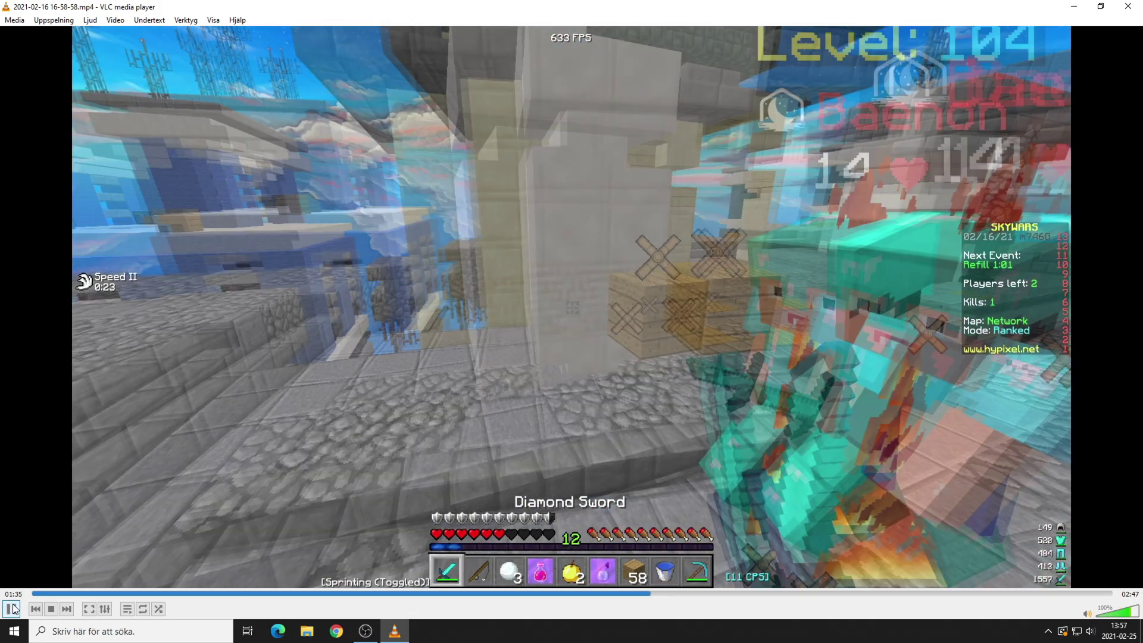
# - Check the fight around 01:36 in the recording, adjust the playback volume and resume playback
pyautogui.click(12, 608)
pyautogui.click(12, 608)
pyautogui.click(12, 608)
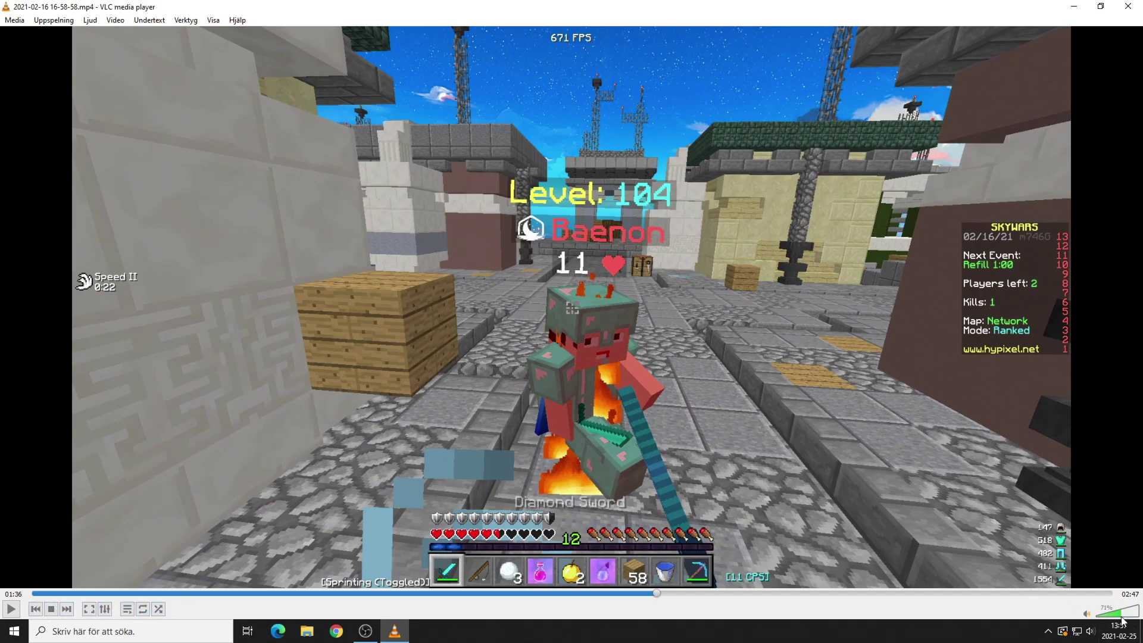
pyautogui.moveTo(1120, 616); pyautogui.dragTo(1130, 615)
pyautogui.click(1108, 614)
pyautogui.click(13, 609)
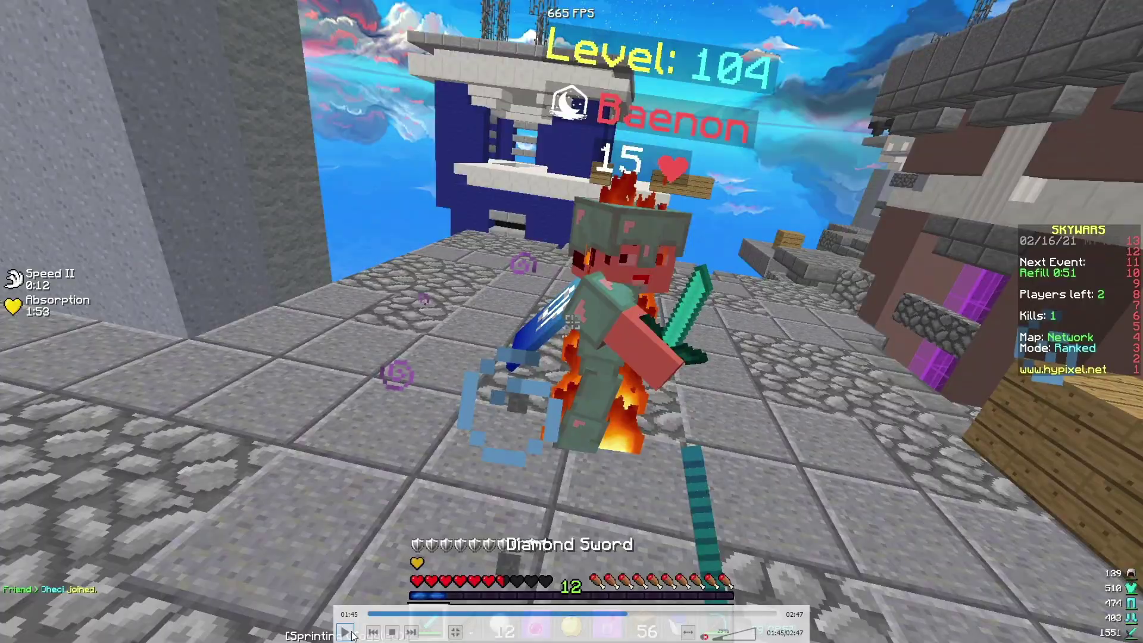
# - Examine the full-screen fight between 01:45 and 01:48, pausing on a clear frame of the burning opponent near 01:47
pyautogui.click(346, 632)
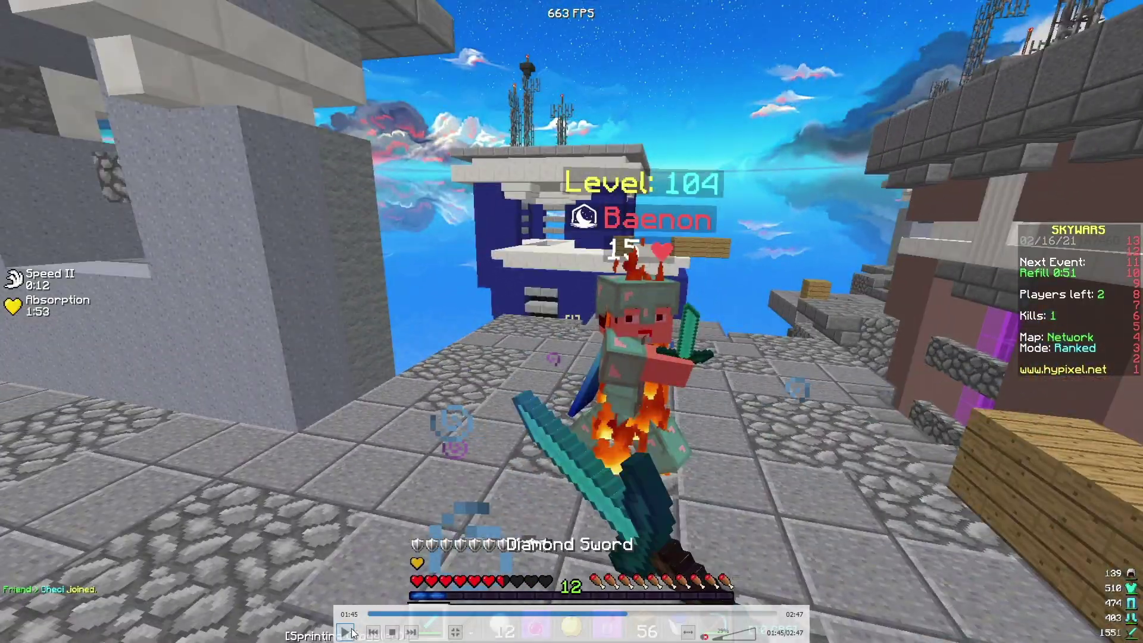
pyautogui.click(347, 632)
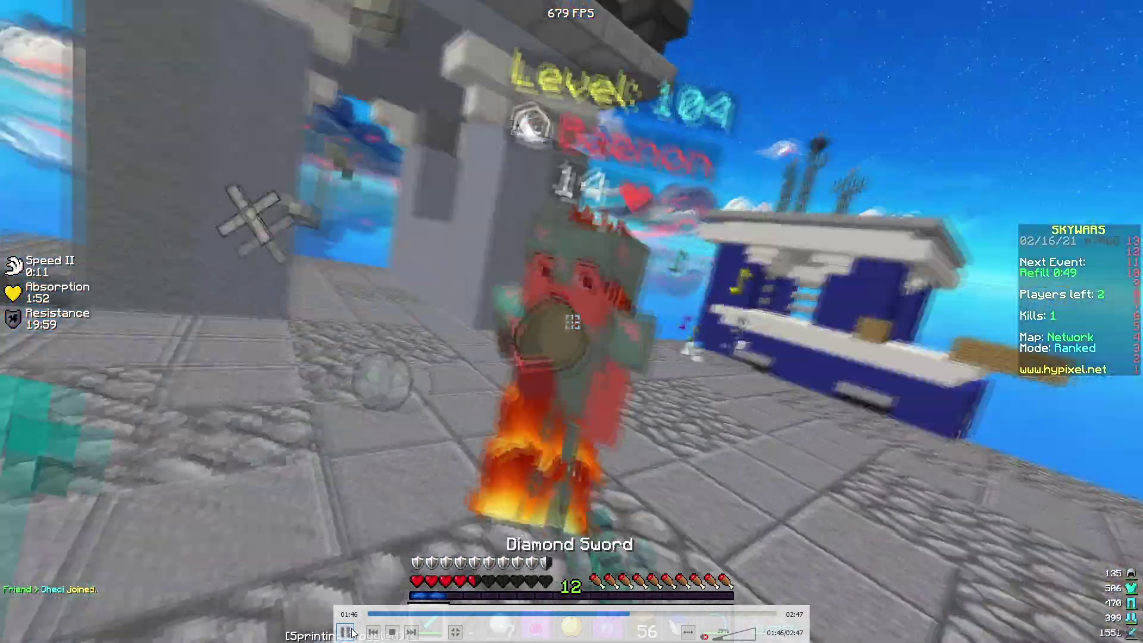
pyautogui.click(352, 632)
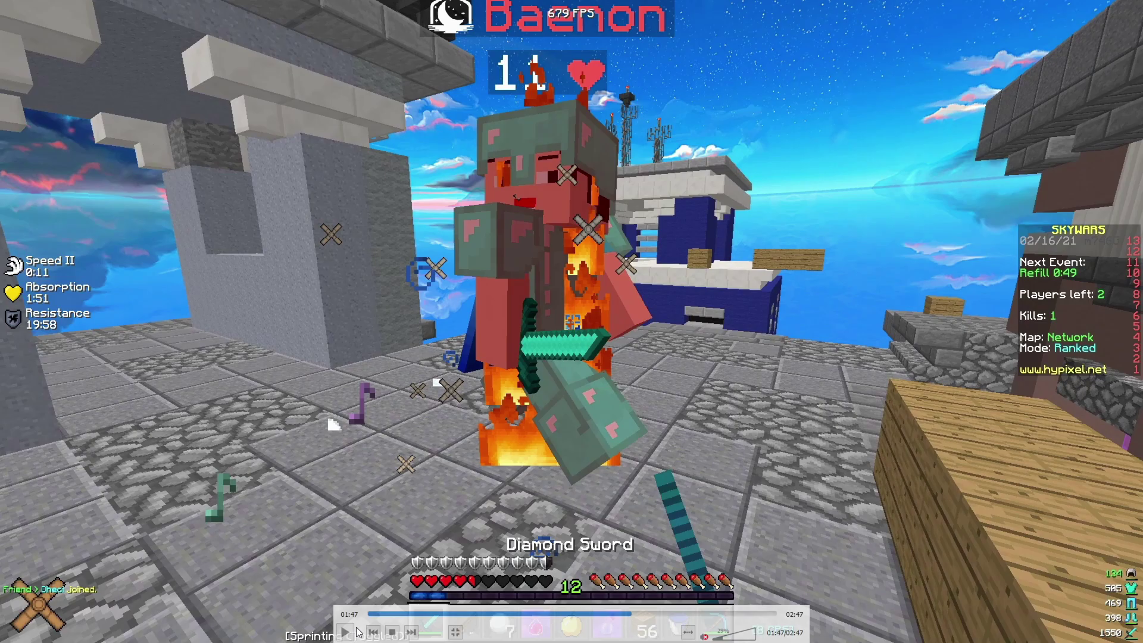
pyautogui.click(344, 634)
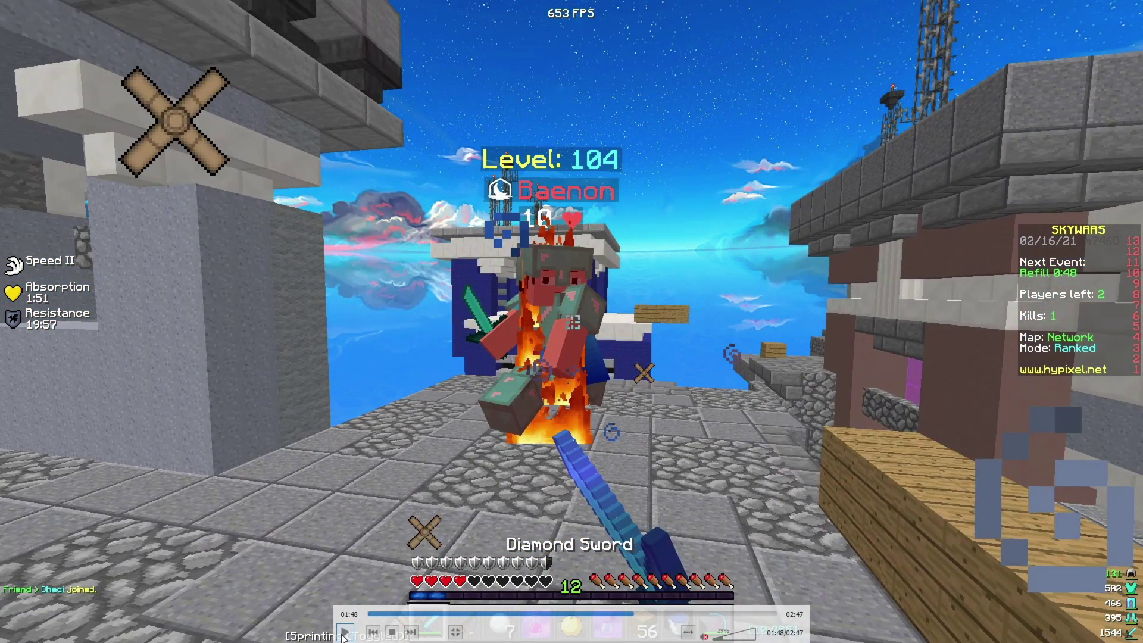
pyautogui.click(343, 633)
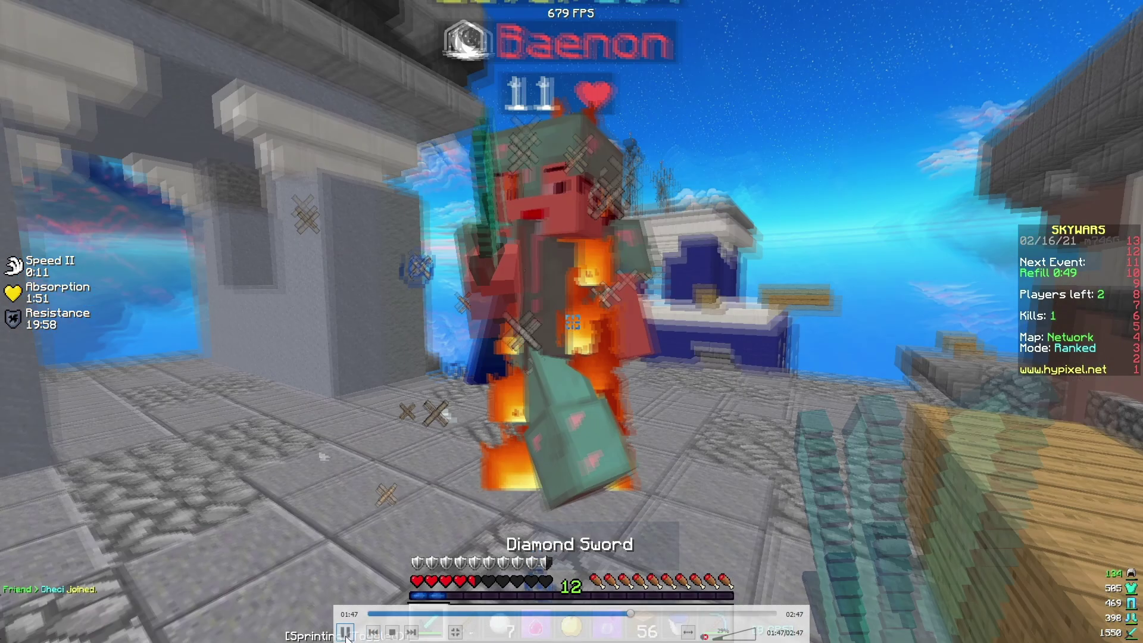
pyautogui.click(344, 634)
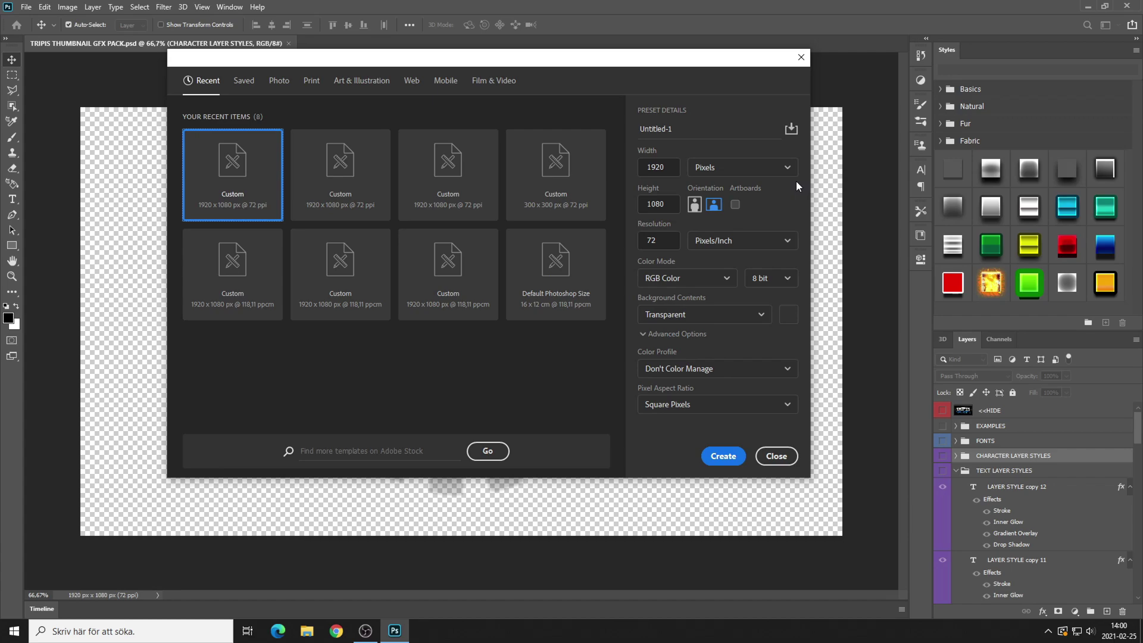
# - In Photoshop, create a transparent 1920 x 1080 px document at 72 ppi named "rghffg"
pyautogui.click(680, 130)
pyautogui.write('rghffg')
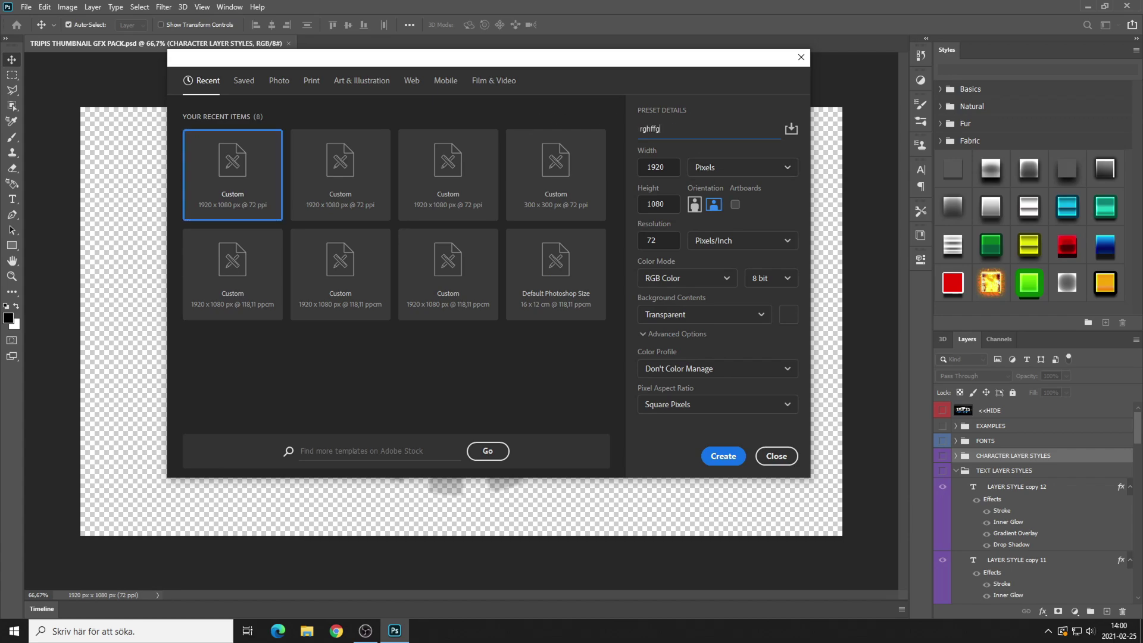
pyautogui.click(723, 455)
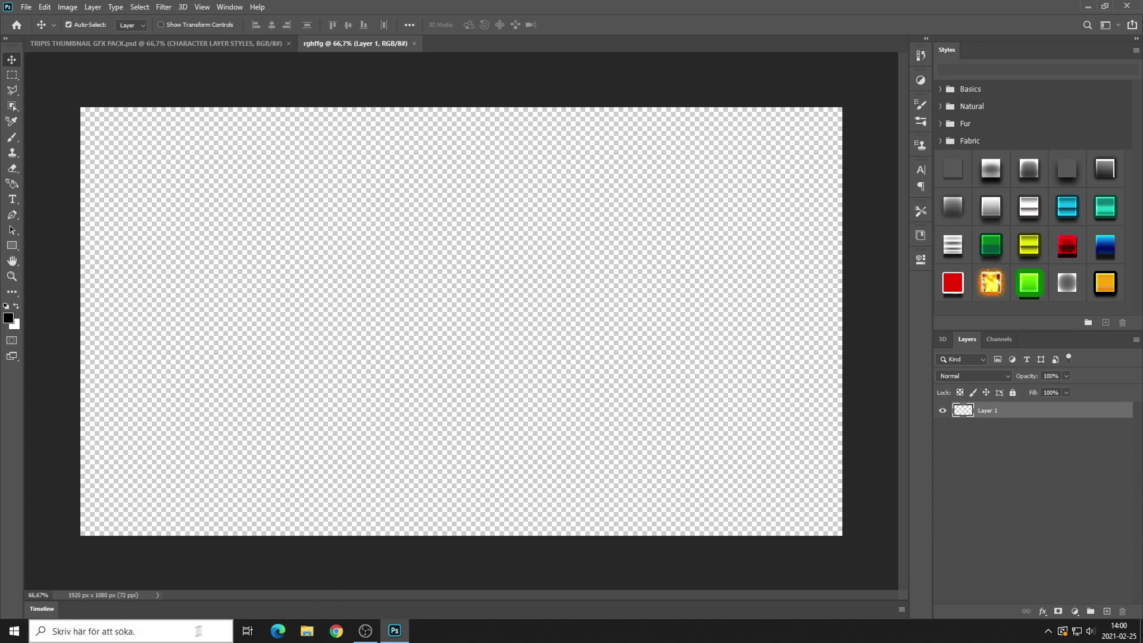
# - Place the 13_59_03 gameplay screenshot in the new document and enlarge it to about 125%
pyautogui.moveTo(366, 634)
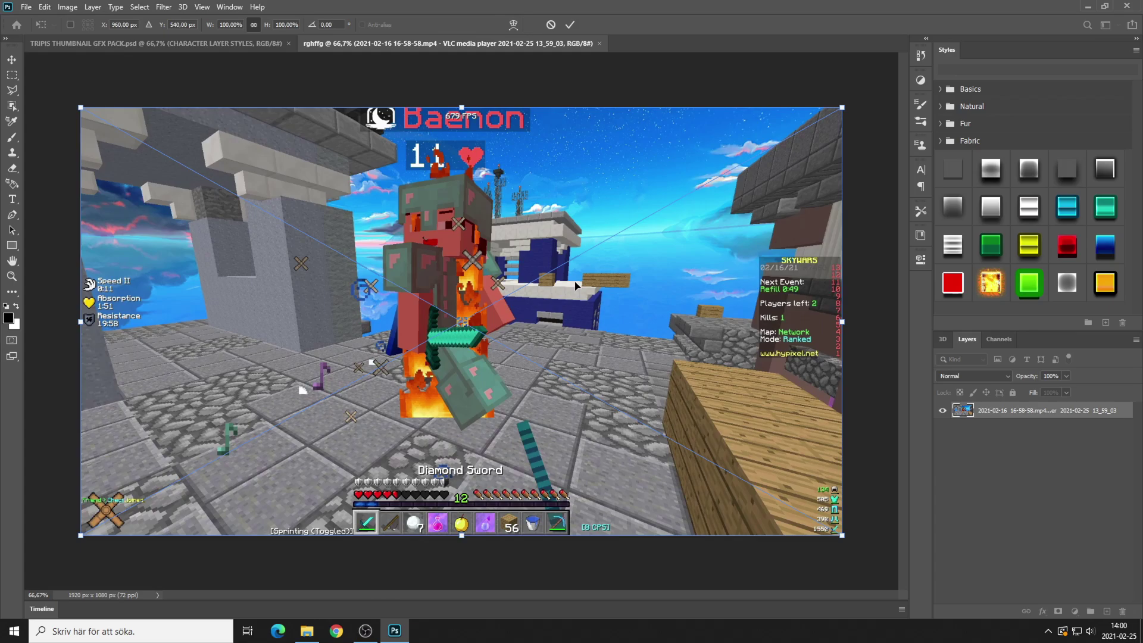
pyautogui.scroll(-8, 575, 285)
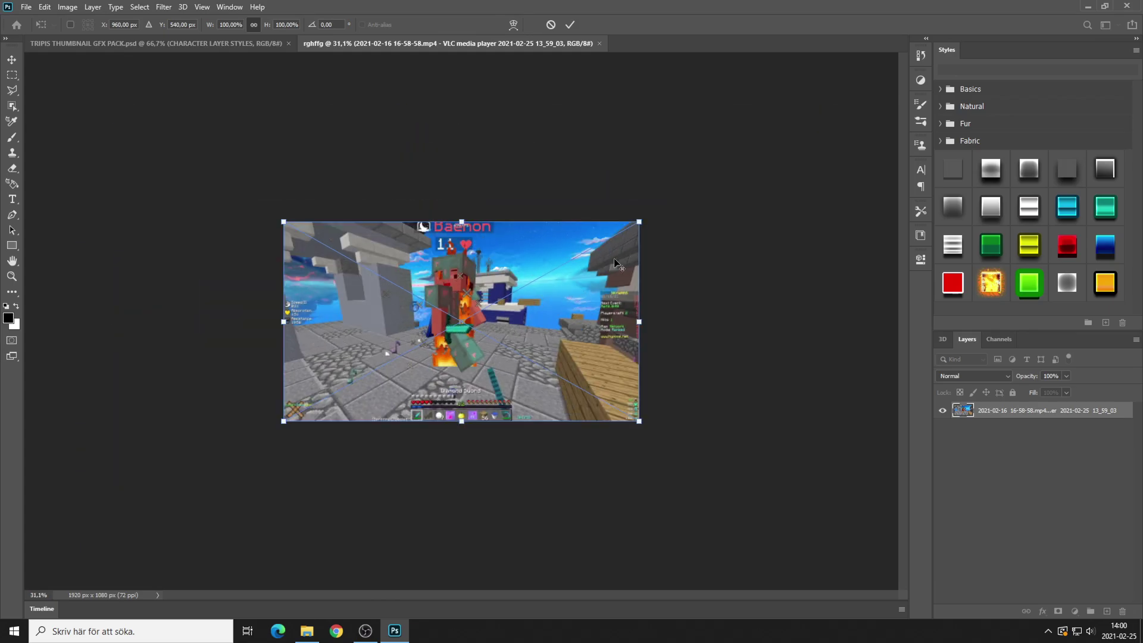
pyautogui.scroll(6, 613, 258)
pyautogui.scroll(-1, 612, 259)
pyautogui.moveTo(748, 160); pyautogui.dragTo(820, 119)
pyautogui.scroll(-2, 755, 191)
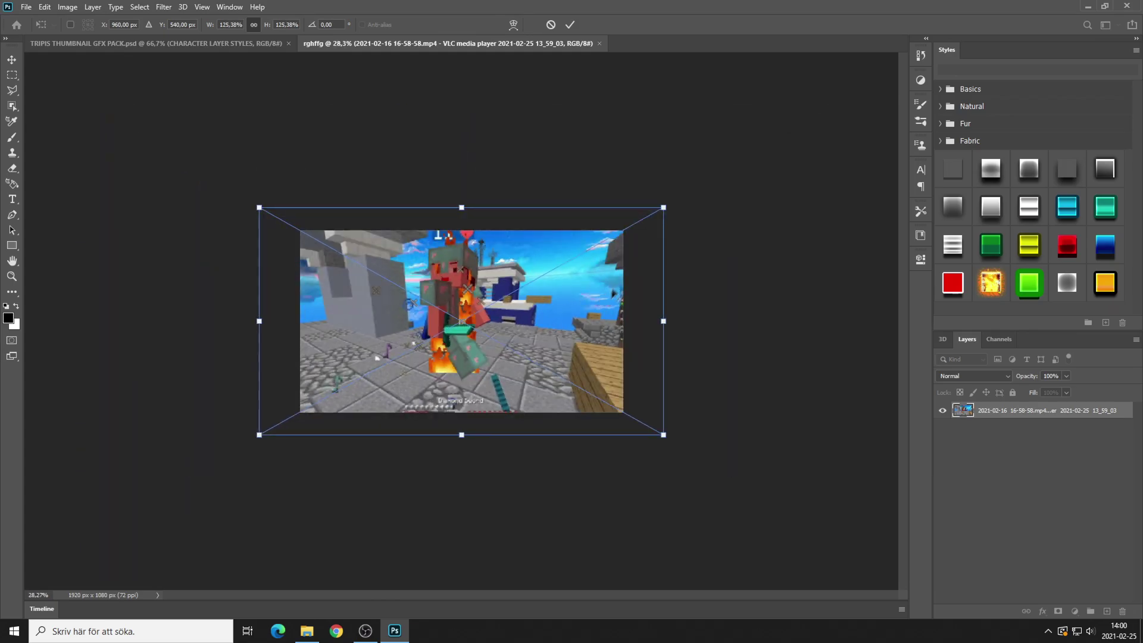
# - Enlarge the placed screenshot further, shift it down and right to frame the opponent, reduce it slightly and commit the transform
pyautogui.scroll(1, 705, 225)
pyautogui.moveTo(731, 171); pyautogui.dragTo(758, 151)
pyautogui.moveTo(619, 304); pyautogui.dragTo(633, 328)
pyautogui.scroll(-2, 574, 388)
pyautogui.scroll(3, 531, 398)
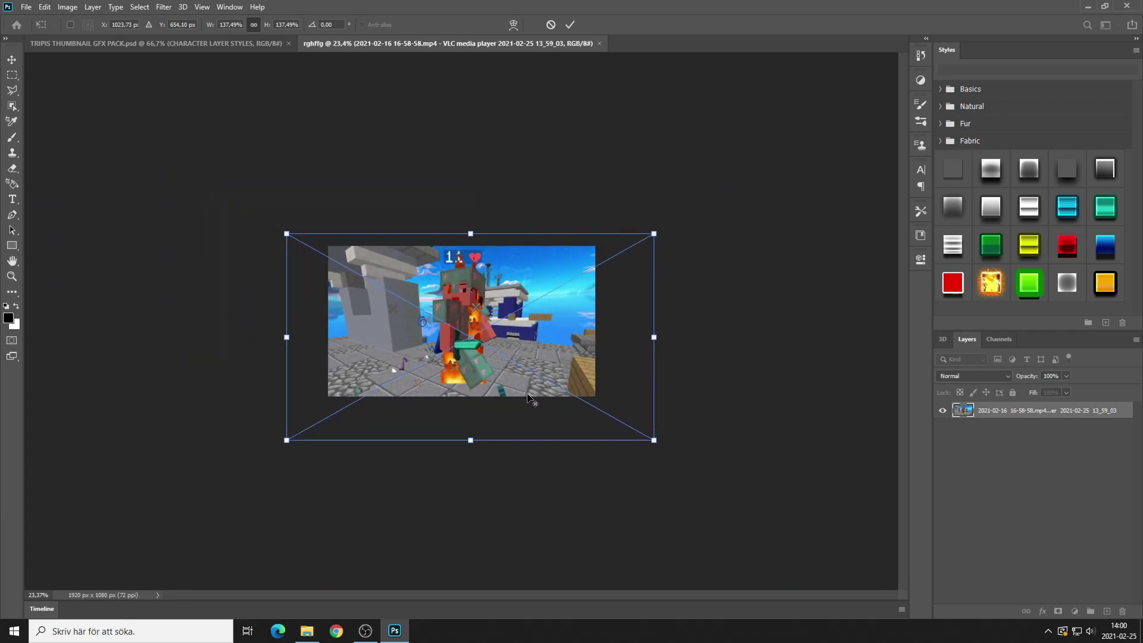
pyautogui.scroll(-2, 604, 291)
pyautogui.scroll(2, 603, 291)
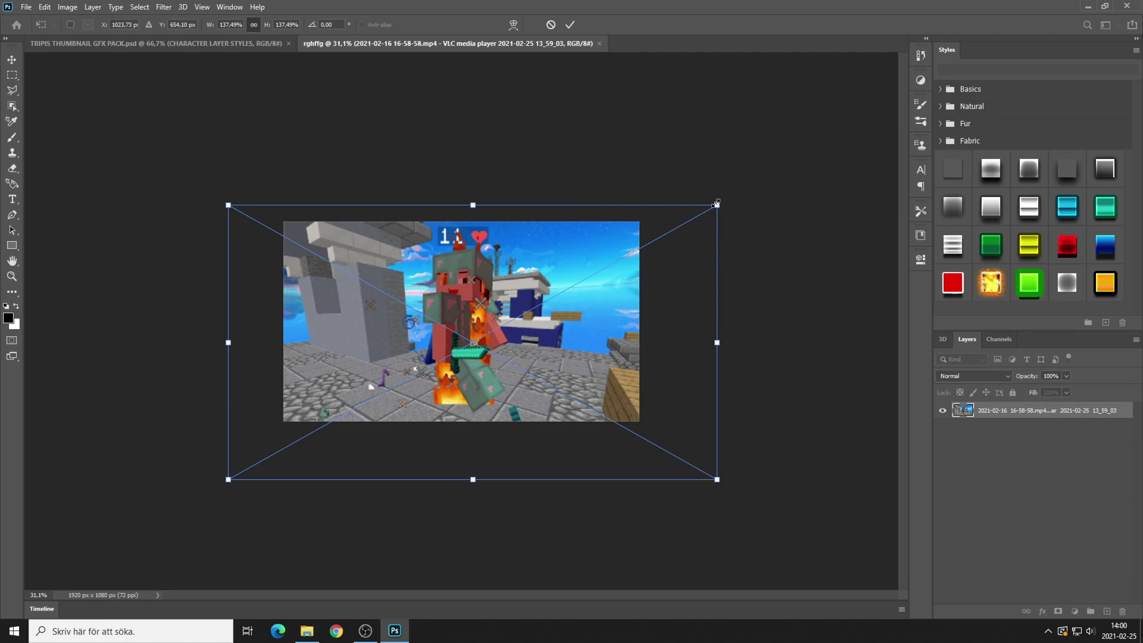
pyautogui.moveTo(716, 203); pyautogui.dragTo(707, 212)
pyautogui.click(570, 25)
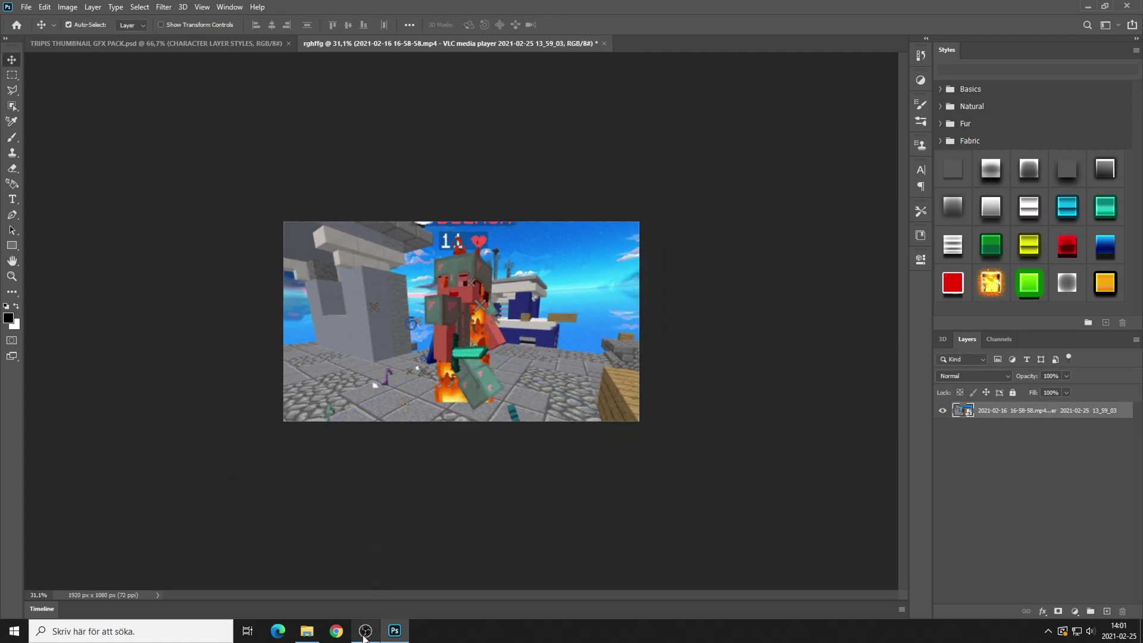
# - Place the 13_59_12 gameplay screenshot above the first one at 100% scale
pyautogui.moveTo(360, 638)
pyautogui.click(1105, 612)
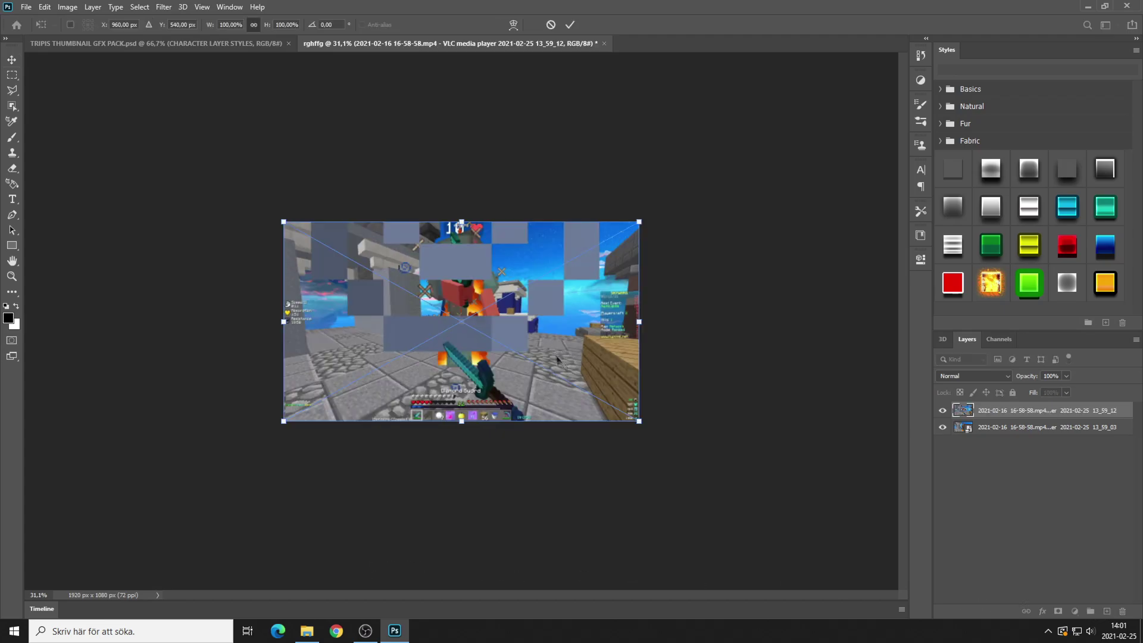
pyautogui.scroll(6, 557, 358)
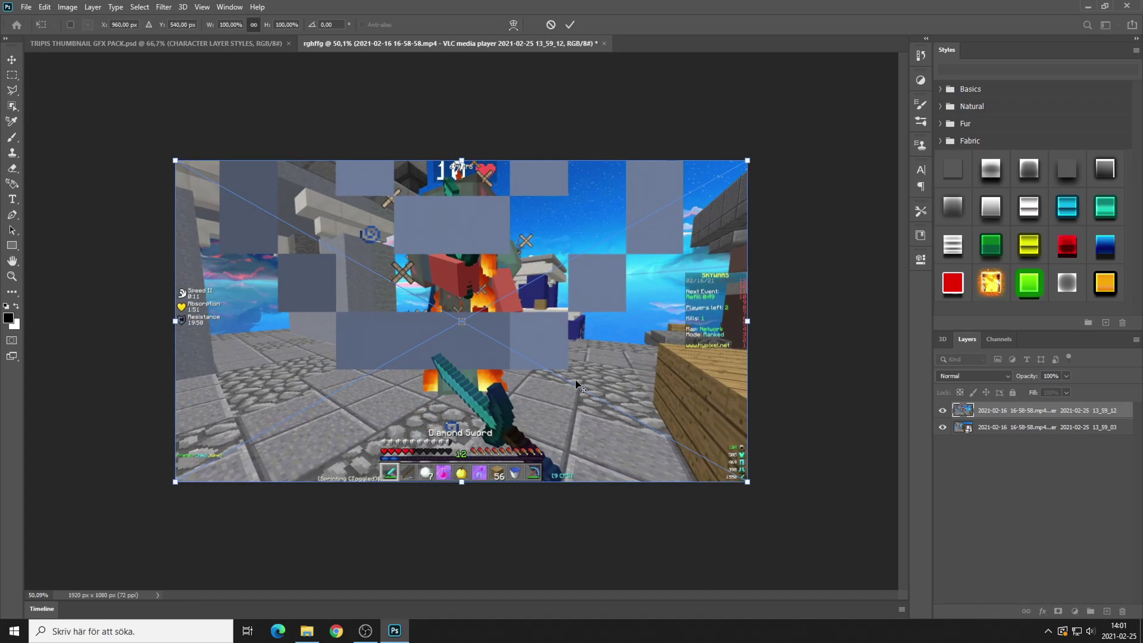
pyautogui.press('Return')
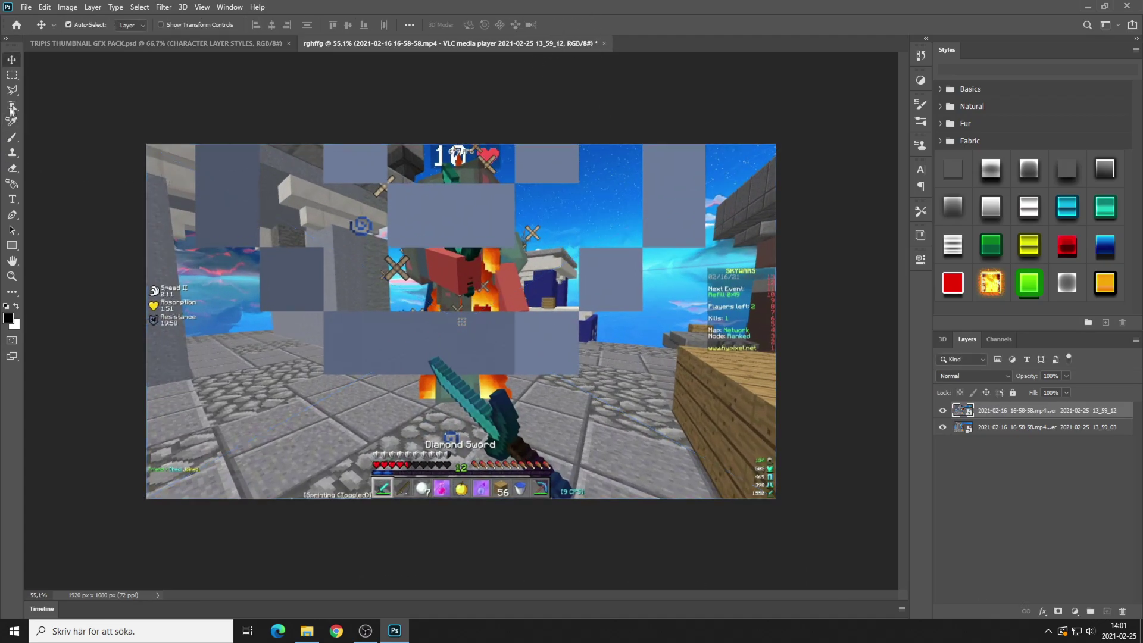
# - Hide the 13_59_03 screenshot layer and choose the Polygonal Lasso for outlining the diamond sword in the 13_59_12 layer
pyautogui.click(13, 90)
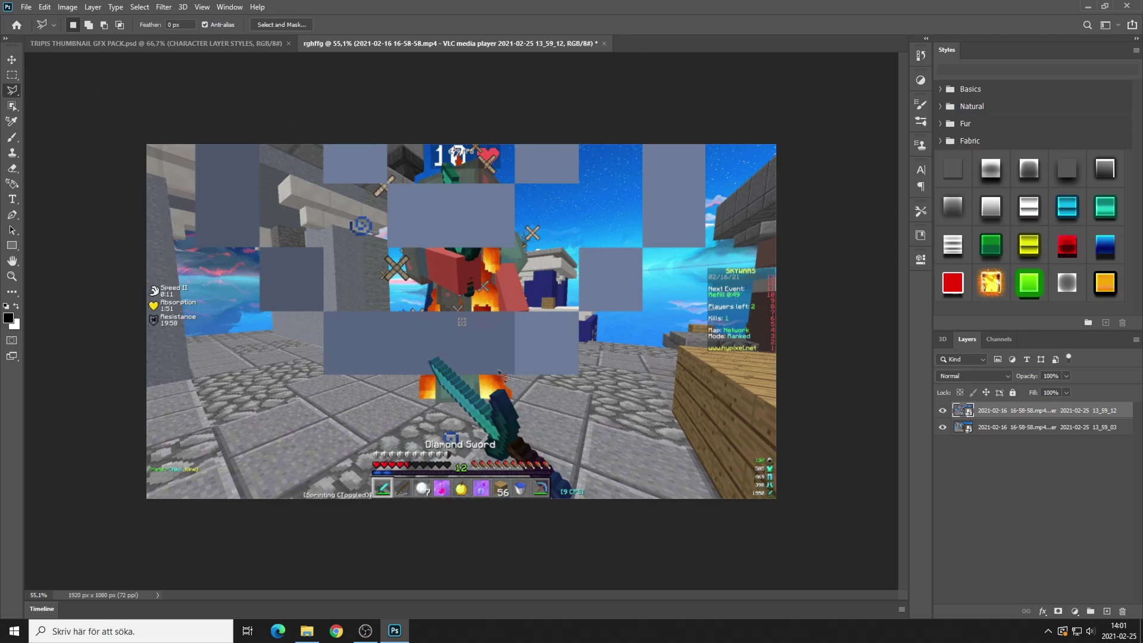
pyautogui.scroll(5, 501, 379)
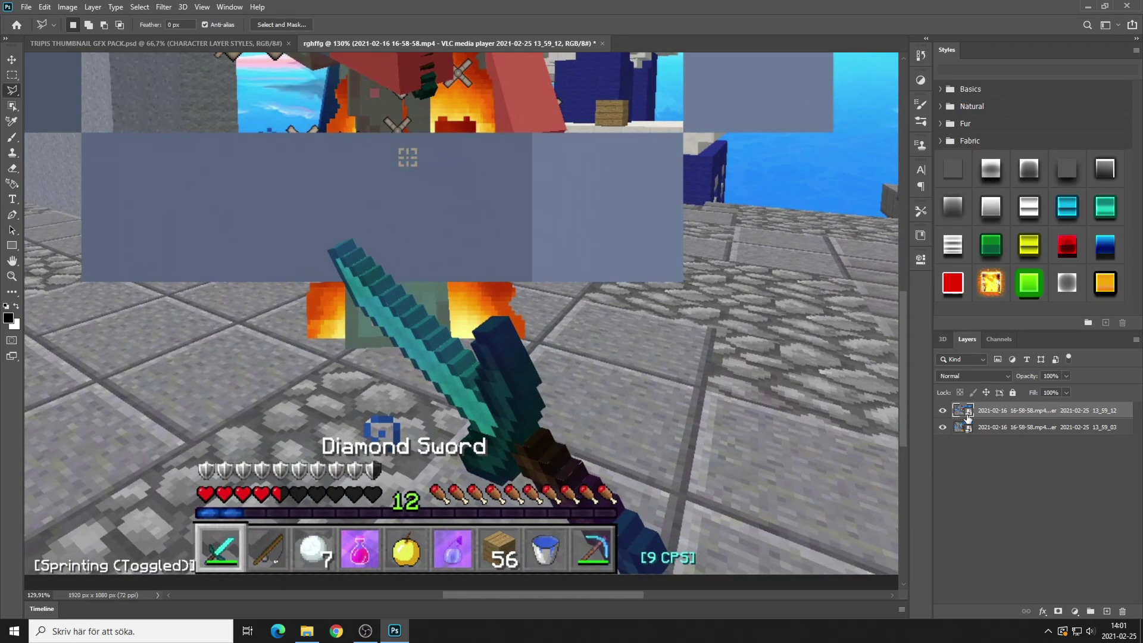
pyautogui.scroll(-2, 523, 348)
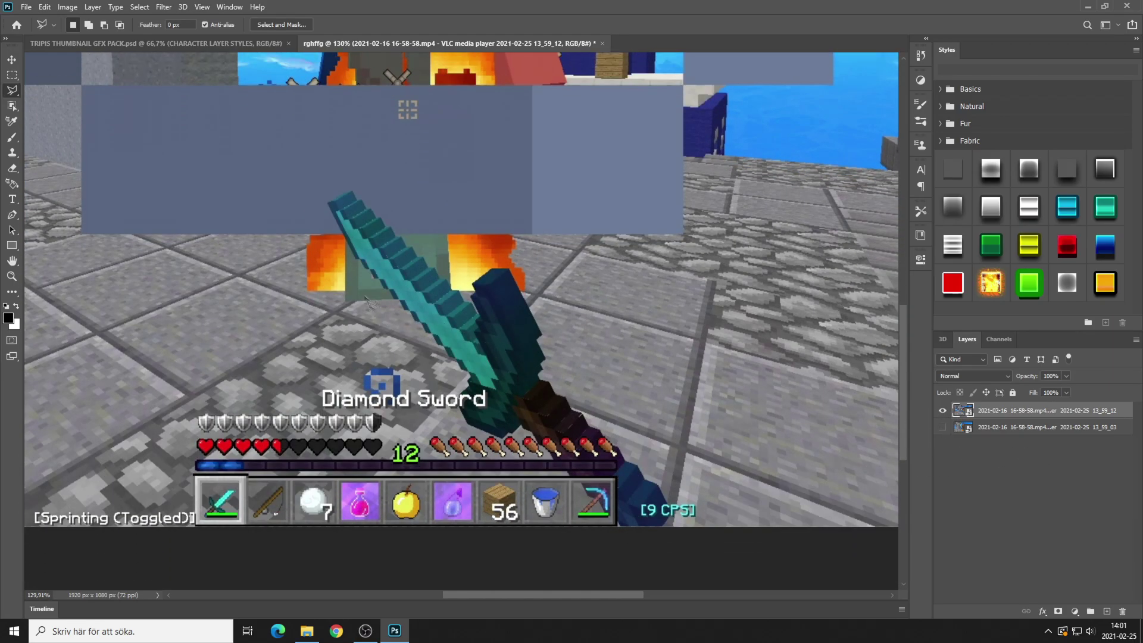
pyautogui.scroll(4, 303, 220)
pyautogui.scroll(-4, 649, 402)
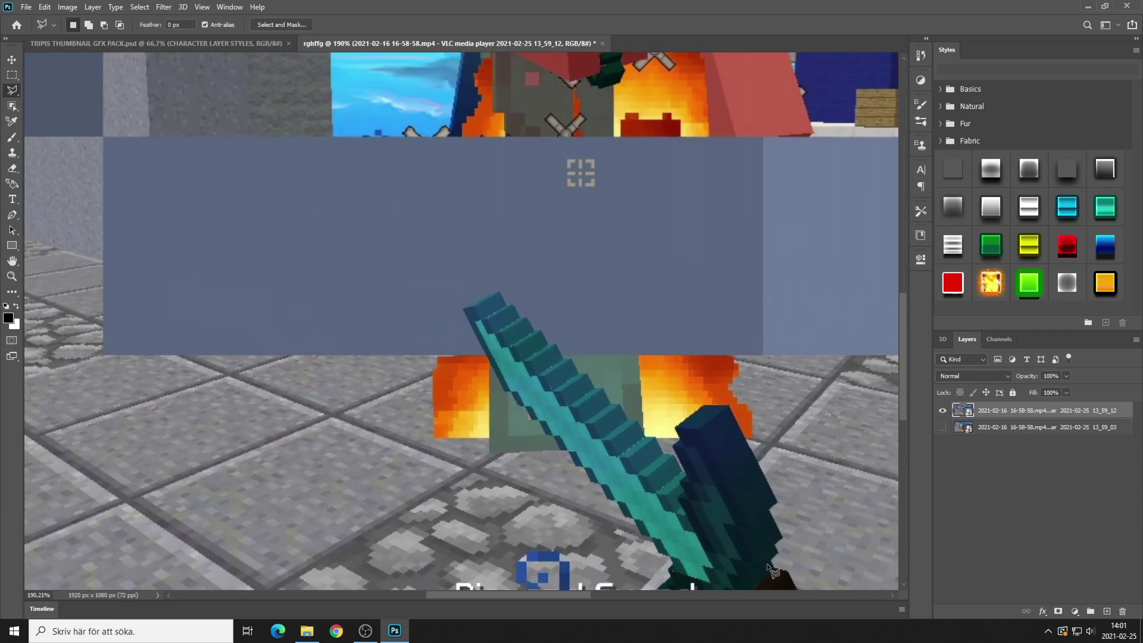
pyautogui.scroll(1, 601, 553)
pyautogui.scroll(-5, 479, 414)
pyautogui.scroll(6, 619, 482)
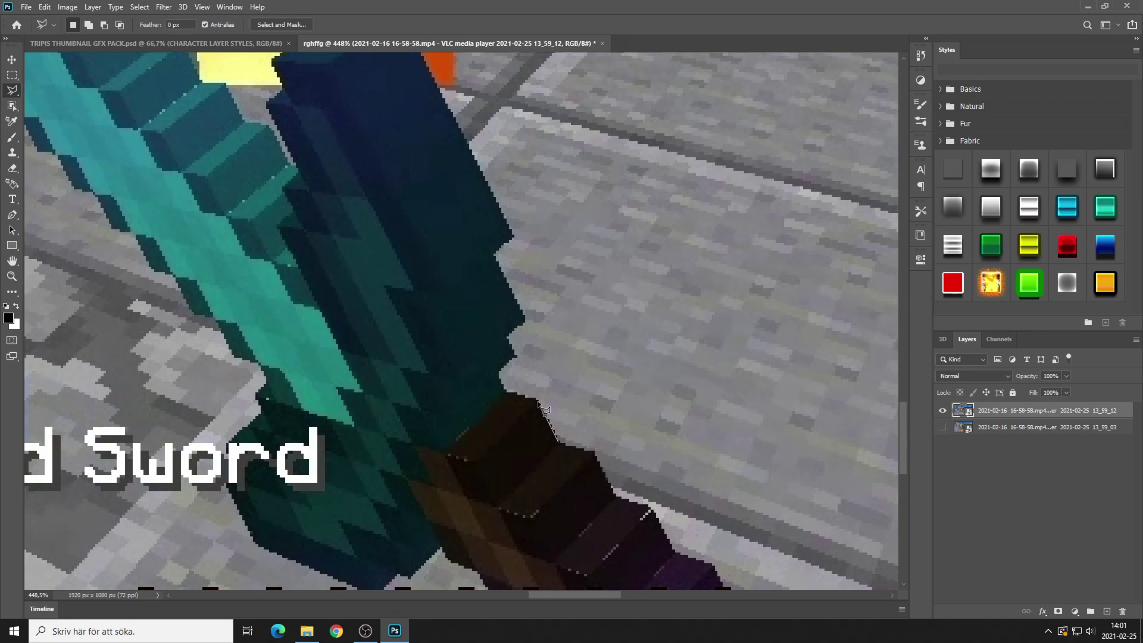
# - Trace the sword's dark guard with the Polygonal Lasso, from the brown handle up over its top and down to the blade
pyautogui.click(539, 402)
pyautogui.click(526, 321)
pyautogui.click(514, 237)
pyautogui.scroll(3, 464, 196)
pyautogui.click(400, 152)
pyautogui.click(337, 152)
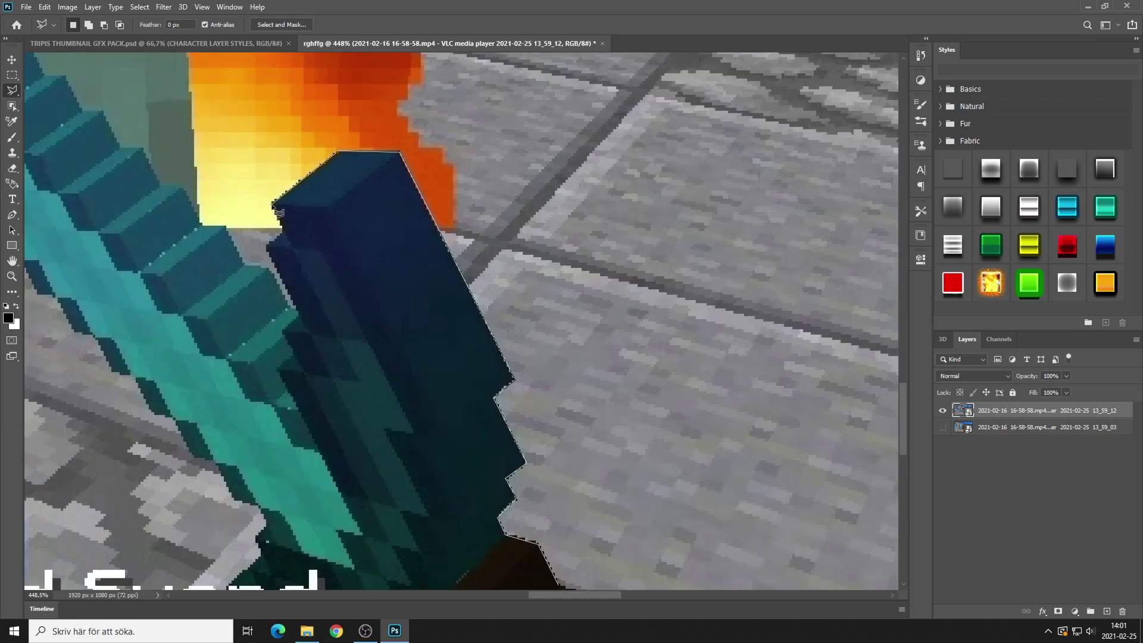
pyautogui.click(270, 204)
pyautogui.click(282, 229)
pyautogui.click(266, 244)
pyautogui.click(295, 309)
# - Continue the lasso outline from the guard along the stepped upper edge of the lower blade
pyautogui.scroll(3, 269, 309)
pyautogui.scroll(-2, 241, 309)
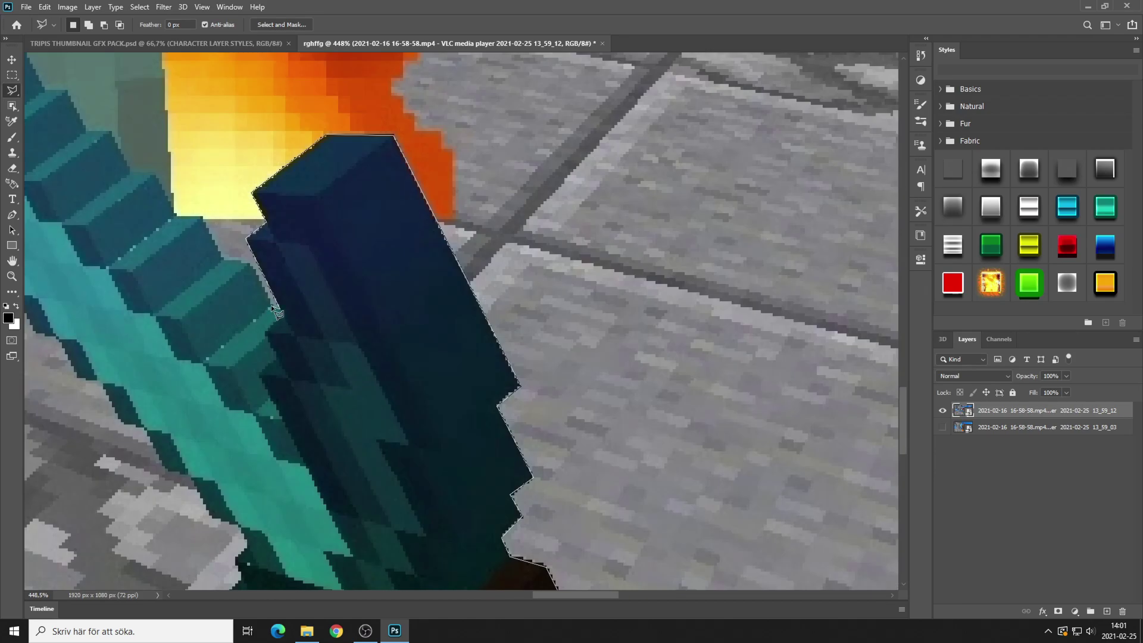
pyautogui.click(275, 307)
pyautogui.click(250, 262)
pyautogui.click(201, 218)
pyautogui.click(173, 215)
pyautogui.click(155, 174)
pyautogui.hscroll(-2, 209, 194)
pyautogui.click(212, 131)
pyautogui.click(185, 131)
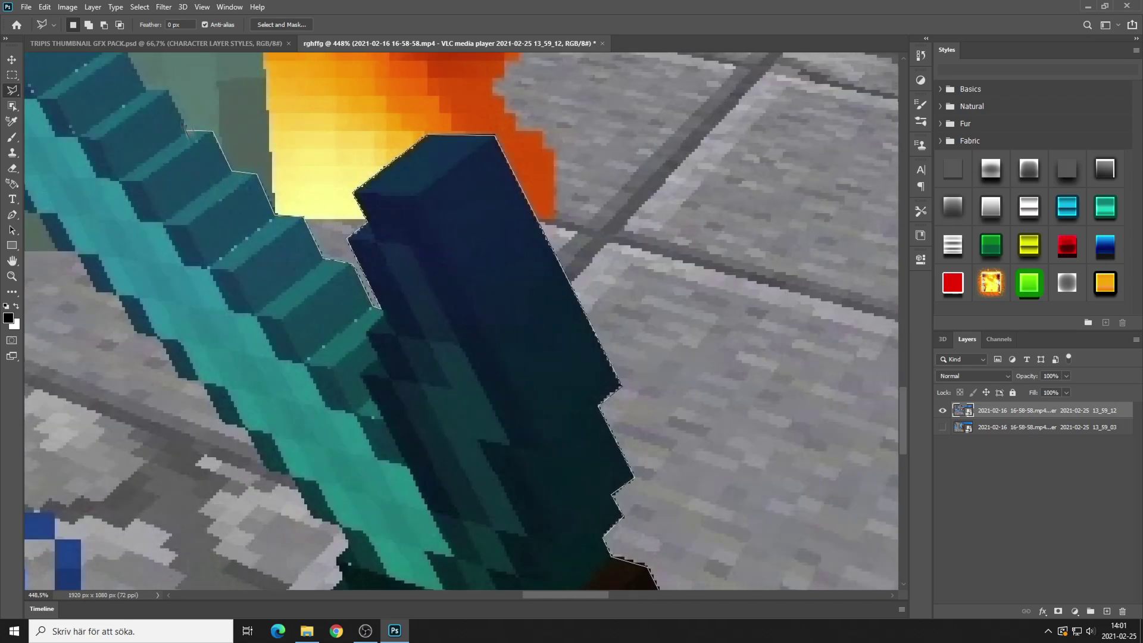
pyautogui.click(168, 90)
# - Extend the lasso outline along the remaining upper blade edge and around the sword's tip
pyautogui.hscroll(-1, 168, 90)
pyautogui.scroll(4, 168, 90)
pyautogui.click(194, 296)
pyautogui.click(177, 260)
pyautogui.hscroll(-5, 416, 259)
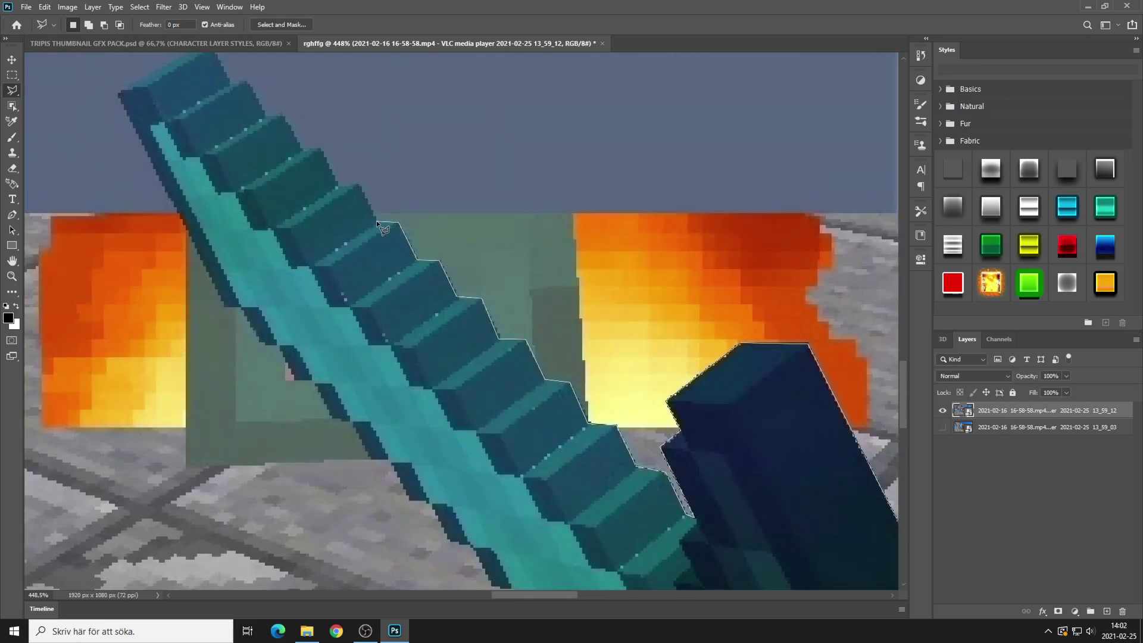
pyautogui.click(321, 149)
pyautogui.click(232, 83)
pyautogui.scroll(2, 231, 82)
pyautogui.click(213, 125)
pyautogui.click(193, 127)
pyautogui.click(117, 169)
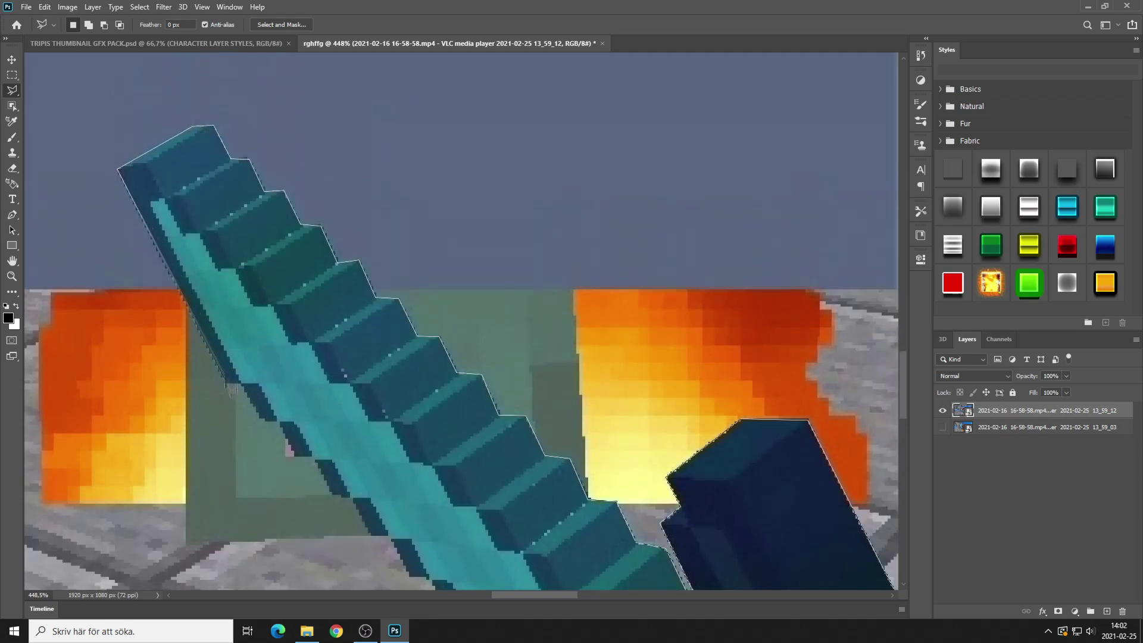
# - Continue the lasso outline down the stepped lower edge of the sword's blade, from near the tip past its middle
pyautogui.click(225, 384)
pyautogui.click(243, 384)
pyautogui.click(263, 421)
pyautogui.click(281, 423)
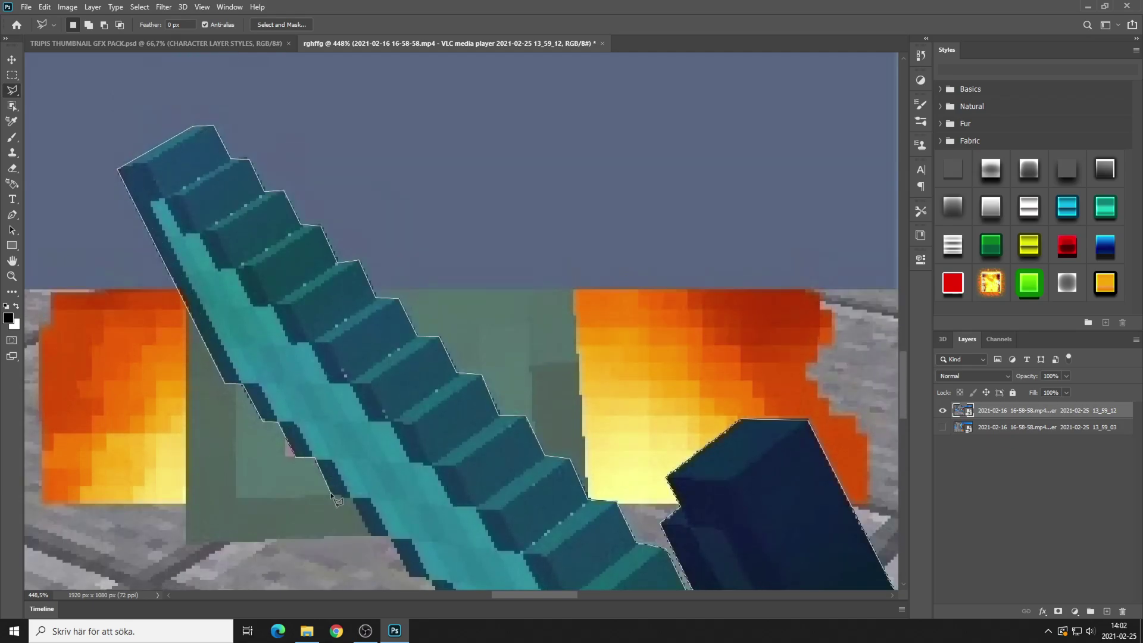
pyautogui.scroll(-5, 365, 531)
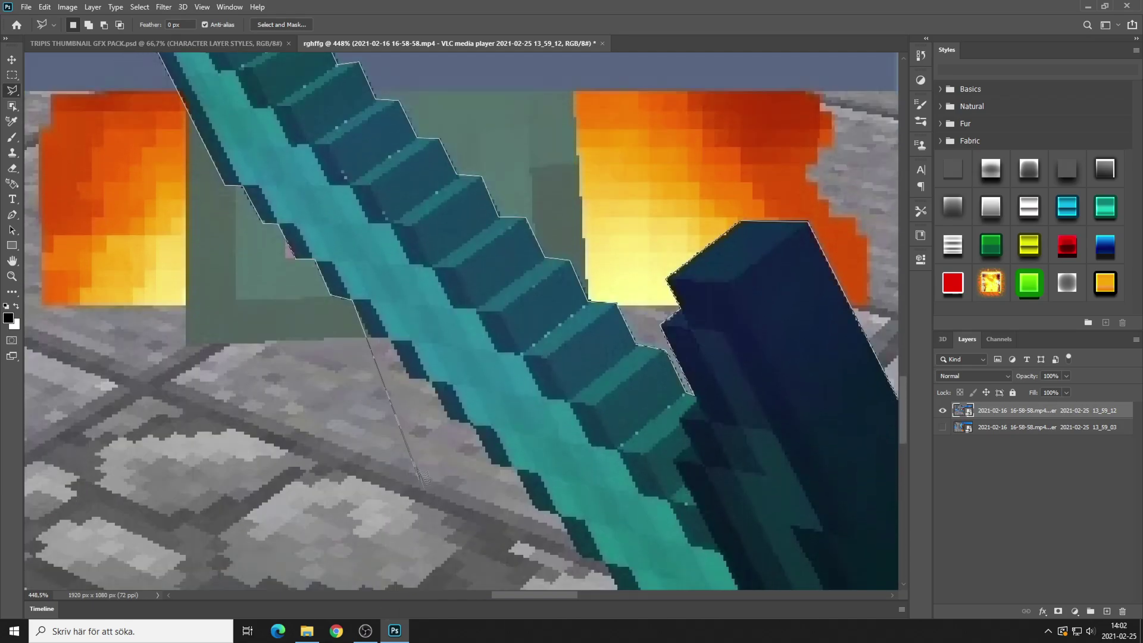
pyautogui.click(369, 336)
pyautogui.click(387, 340)
pyautogui.click(408, 377)
pyautogui.click(430, 382)
pyautogui.click(448, 416)
pyautogui.click(473, 423)
pyautogui.click(491, 464)
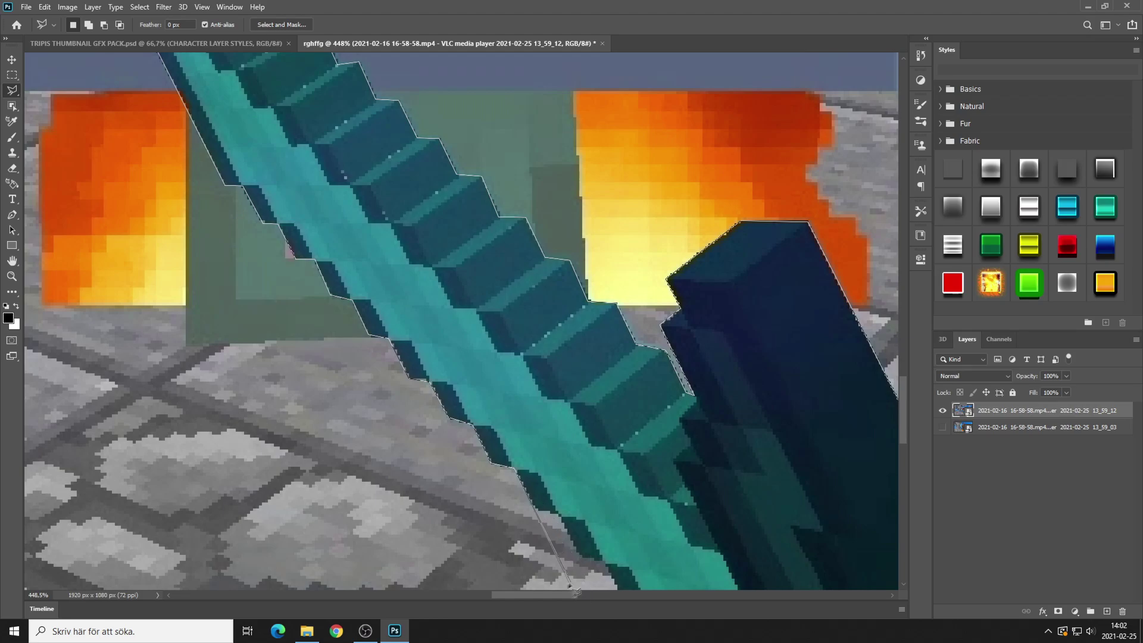
# - Extend the lasso outline along the rest of the lower blade edge to where it meets the guard
pyautogui.scroll(-5, 518, 474)
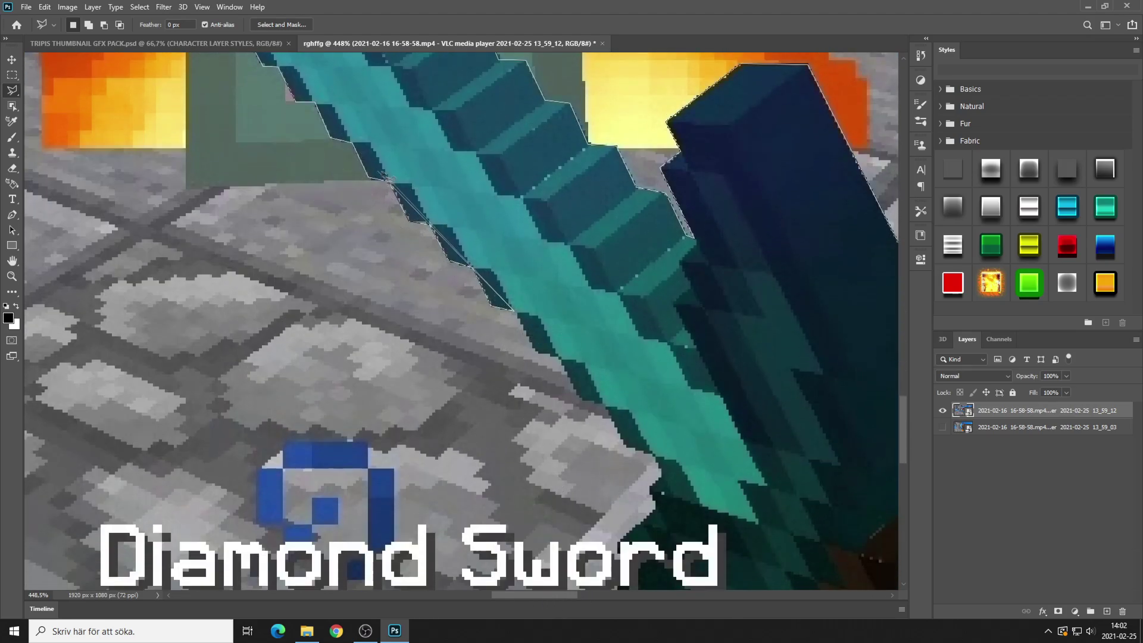
pyautogui.click(535, 351)
pyautogui.click(559, 359)
pyautogui.click(607, 407)
pyautogui.click(625, 446)
pyautogui.click(648, 452)
pyautogui.click(662, 475)
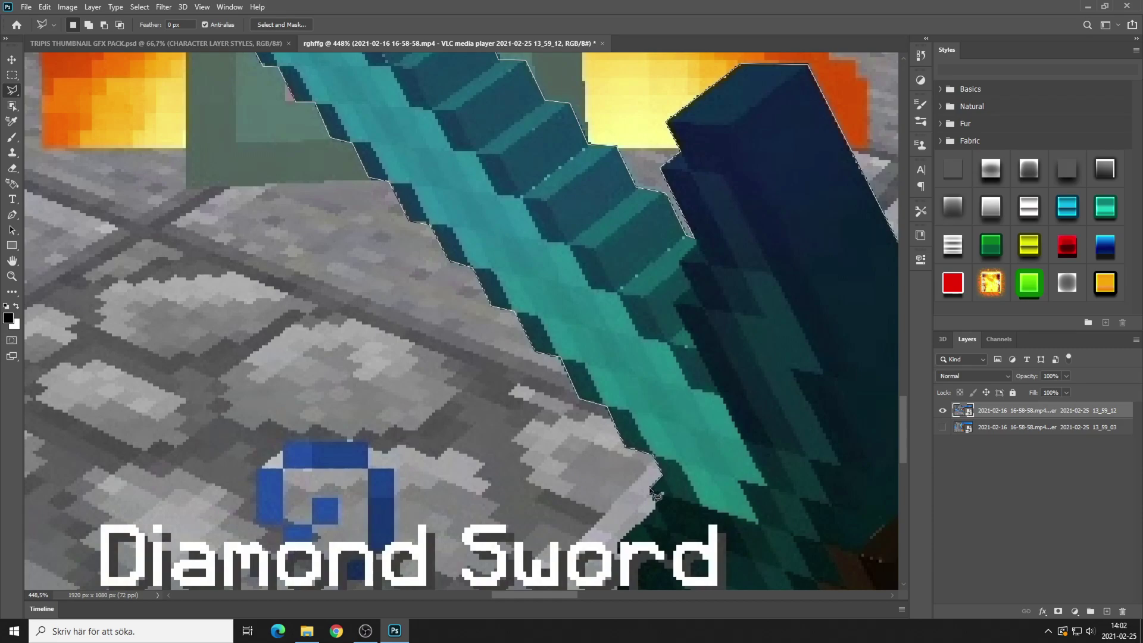
pyautogui.click(654, 505)
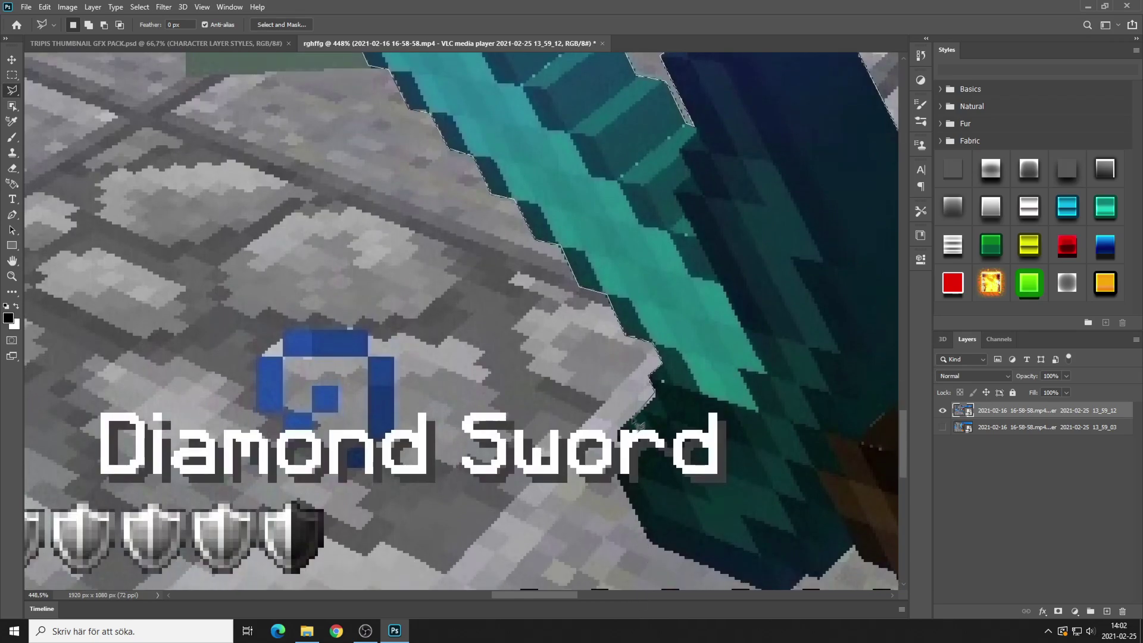
# - Trace the lower part of the dark guard, behind the Diamond Sword caption, around to the brown handle
pyautogui.click(615, 430)
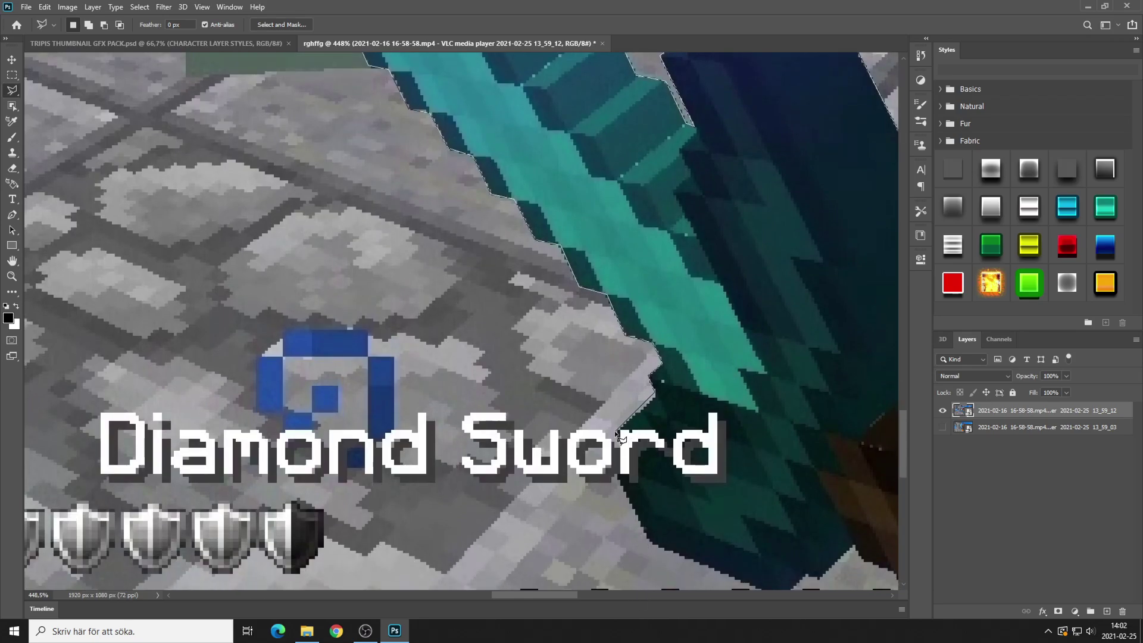
pyautogui.click(623, 476)
pyautogui.click(648, 541)
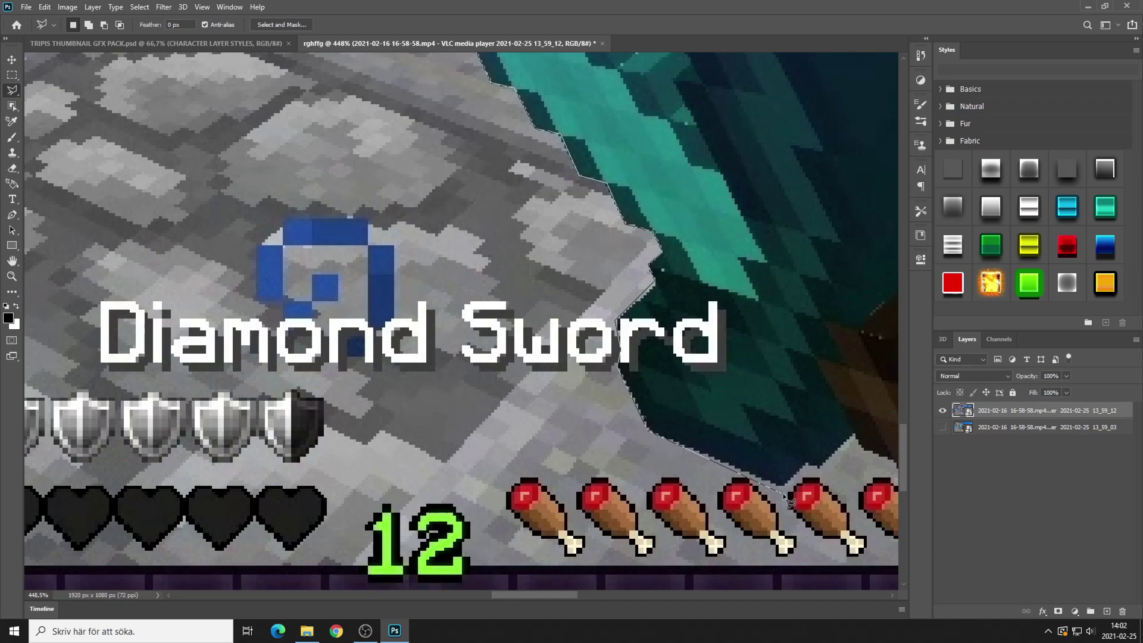
pyautogui.click(779, 485)
pyautogui.click(823, 468)
pyautogui.click(855, 435)
# - Outline the brown handle, cutting across it above the hunger icons, and close the lasso selection around the sword
pyautogui.hscroll(5, 855, 436)
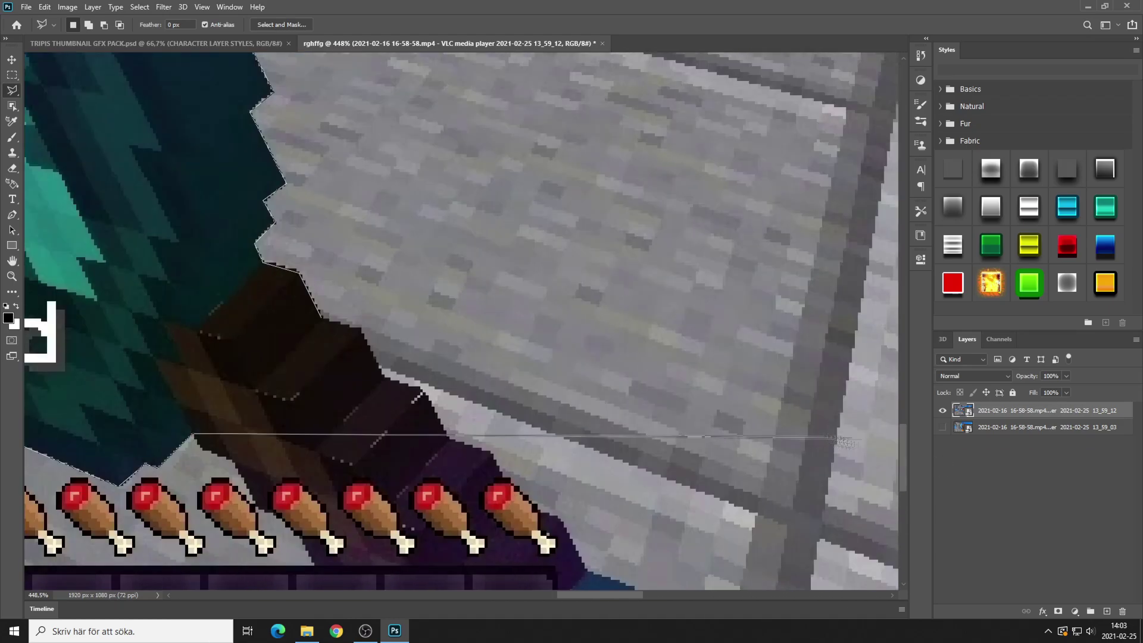
pyautogui.click(202, 452)
pyautogui.click(233, 460)
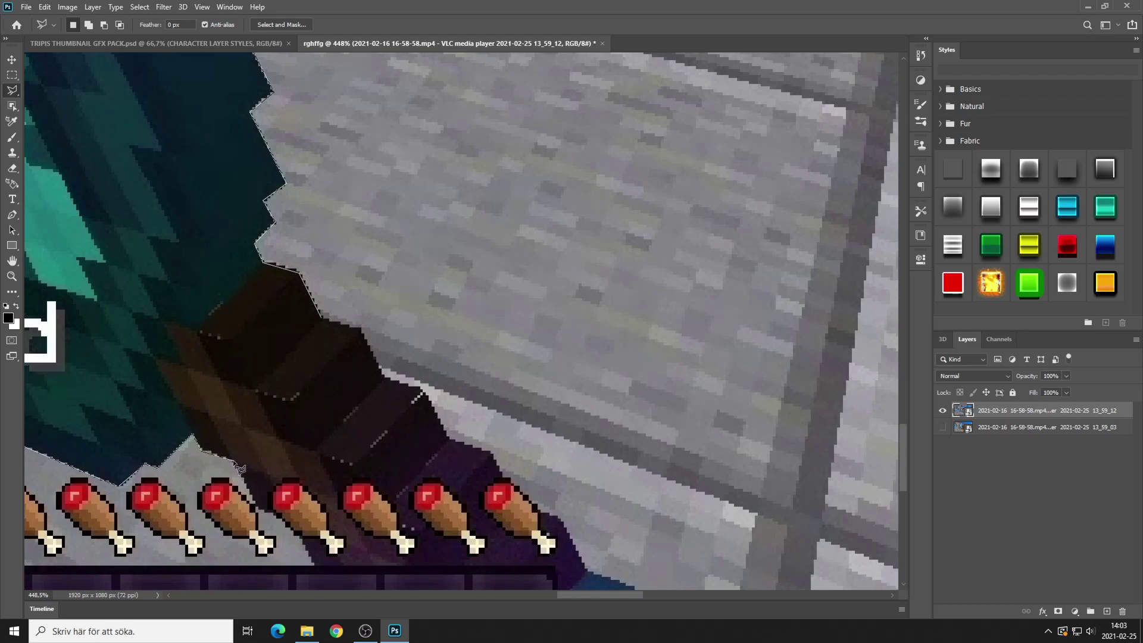
pyautogui.click(258, 506)
pyautogui.click(450, 440)
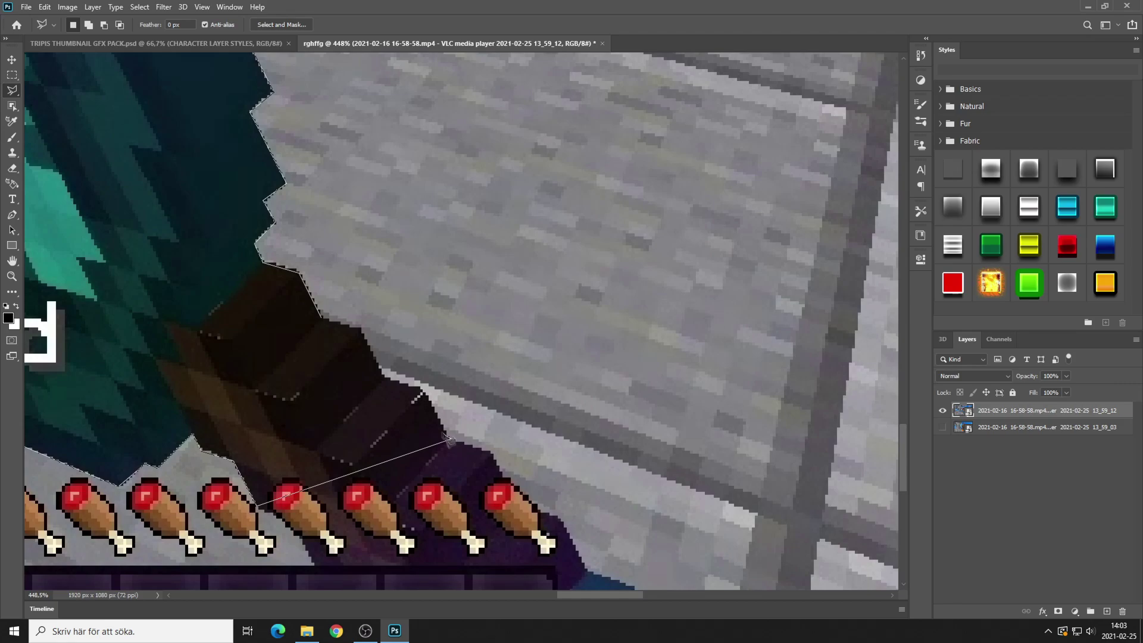
pyautogui.click(423, 390)
pyautogui.click(382, 375)
pyautogui.click(360, 327)
pyautogui.click(322, 318)
# - Copy the selected diamond sword to a new layer
pyautogui.scroll(-8, 400, 393)
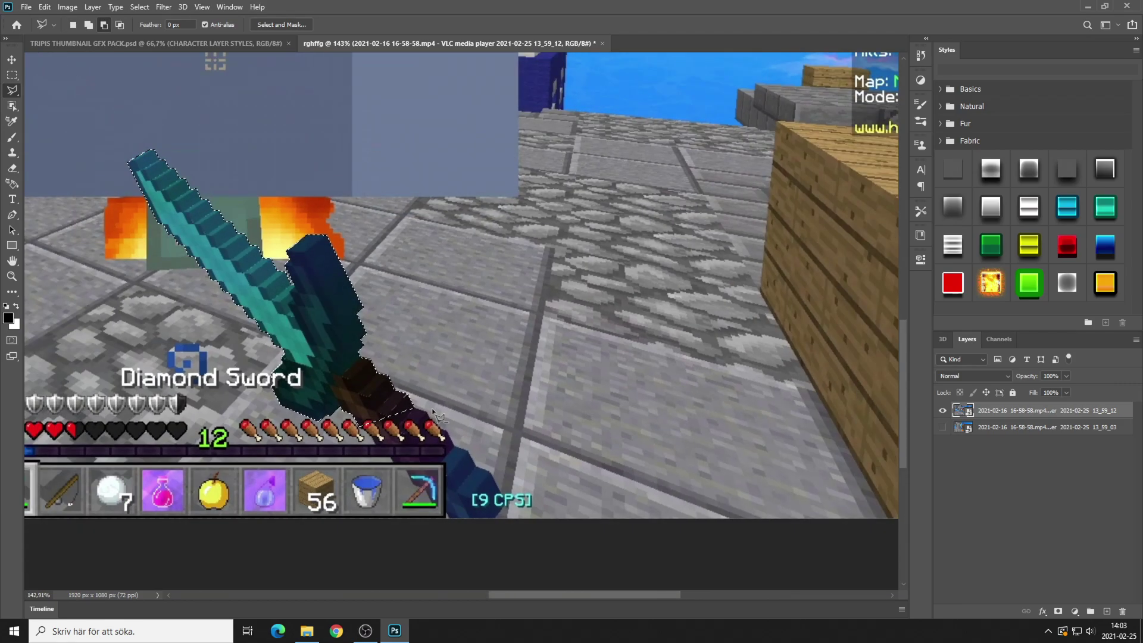
pyautogui.rightClick(300, 337)
pyautogui.click(333, 411)
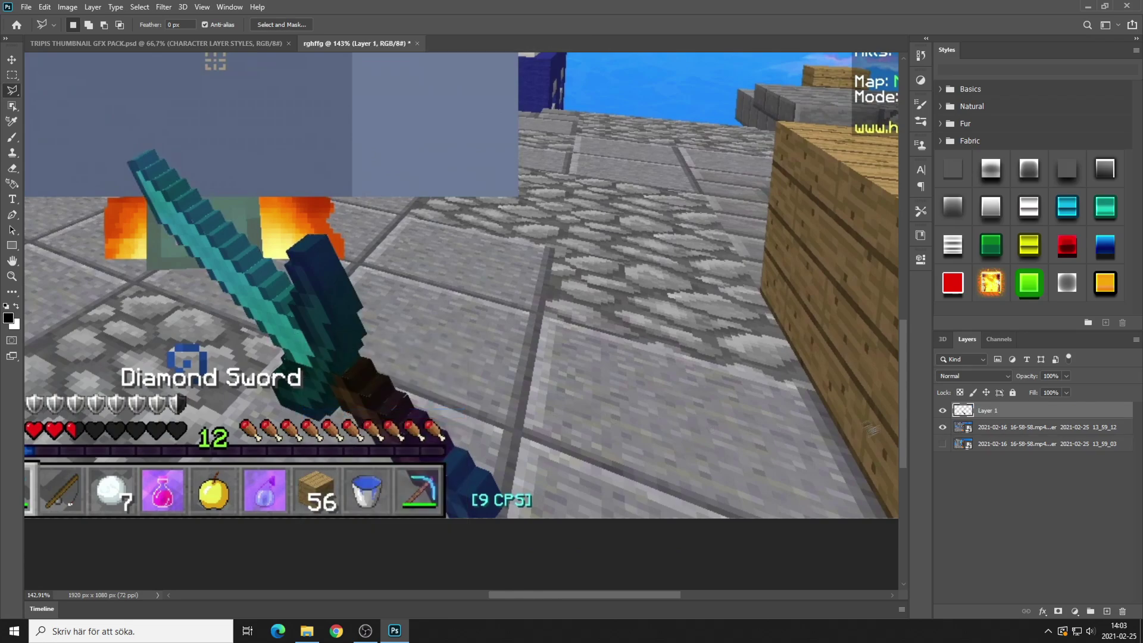
pyautogui.rightClick(994, 450)
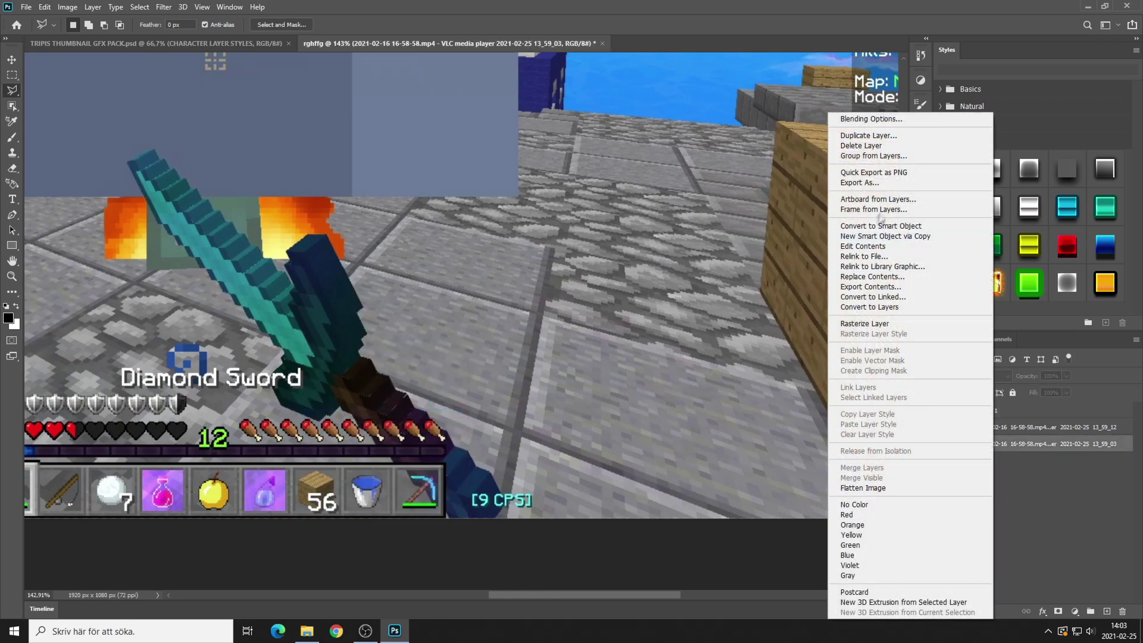
pyautogui.click(878, 148)
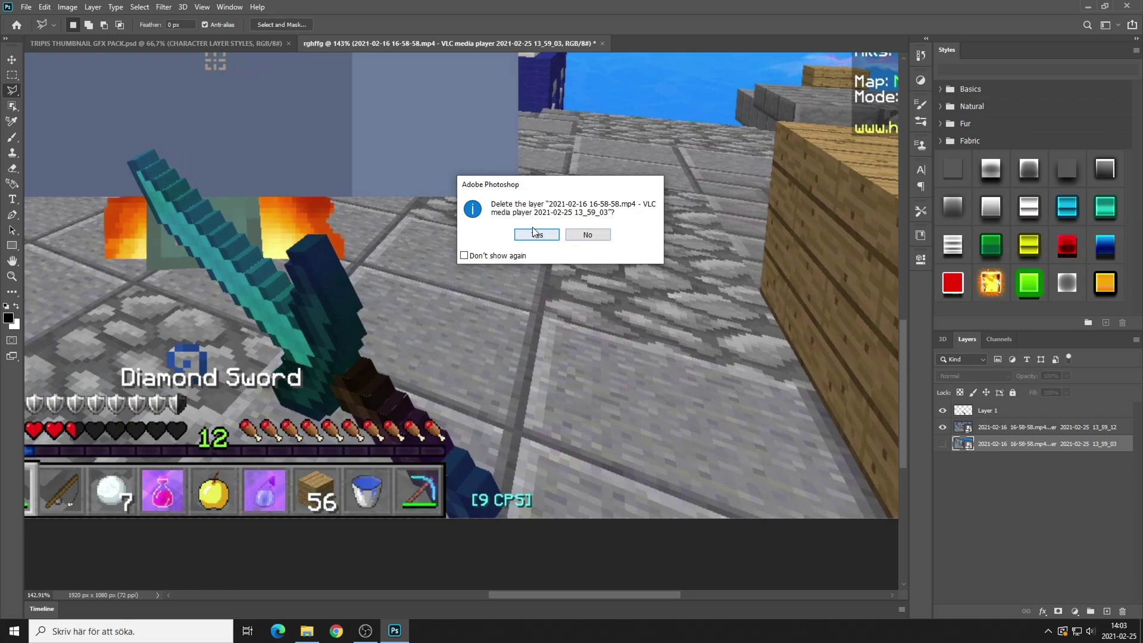
pyautogui.click(586, 237)
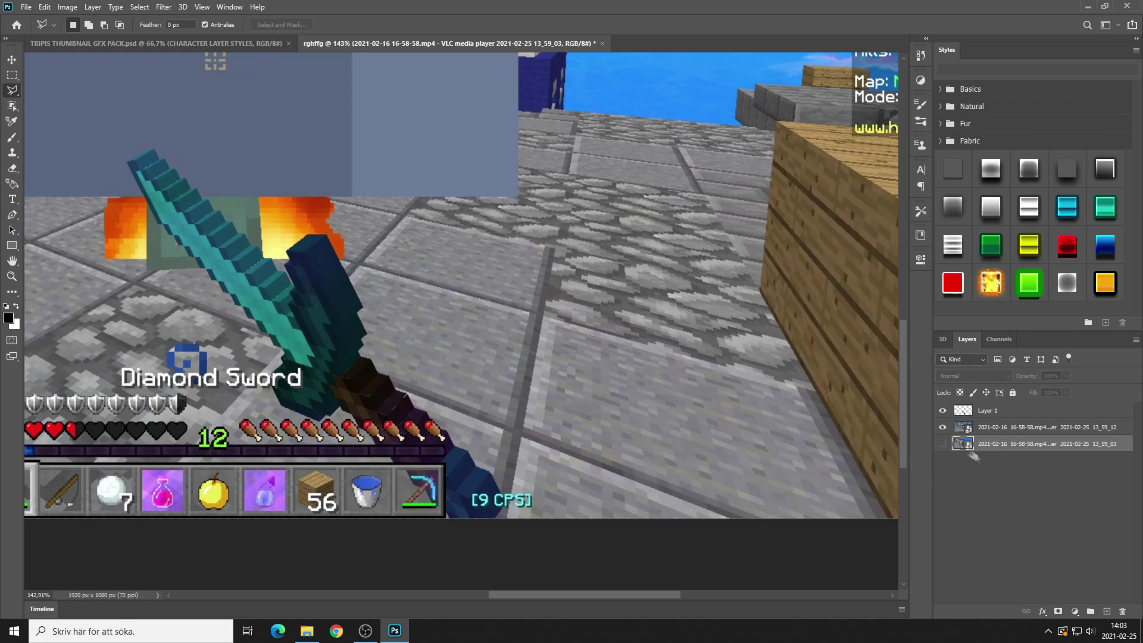
# - Delete the 13_59_12 screenshot layer
pyautogui.rightClick(997, 427)
pyautogui.click(998, 428)
pyautogui.rightClick(997, 427)
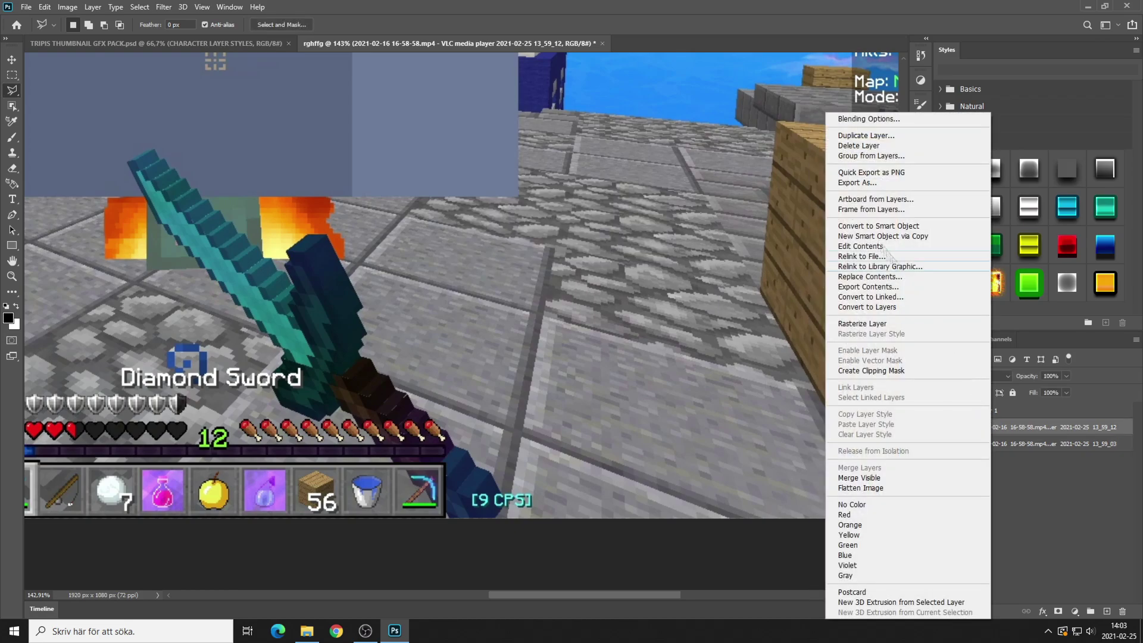
pyautogui.click(874, 146)
pyautogui.click(538, 234)
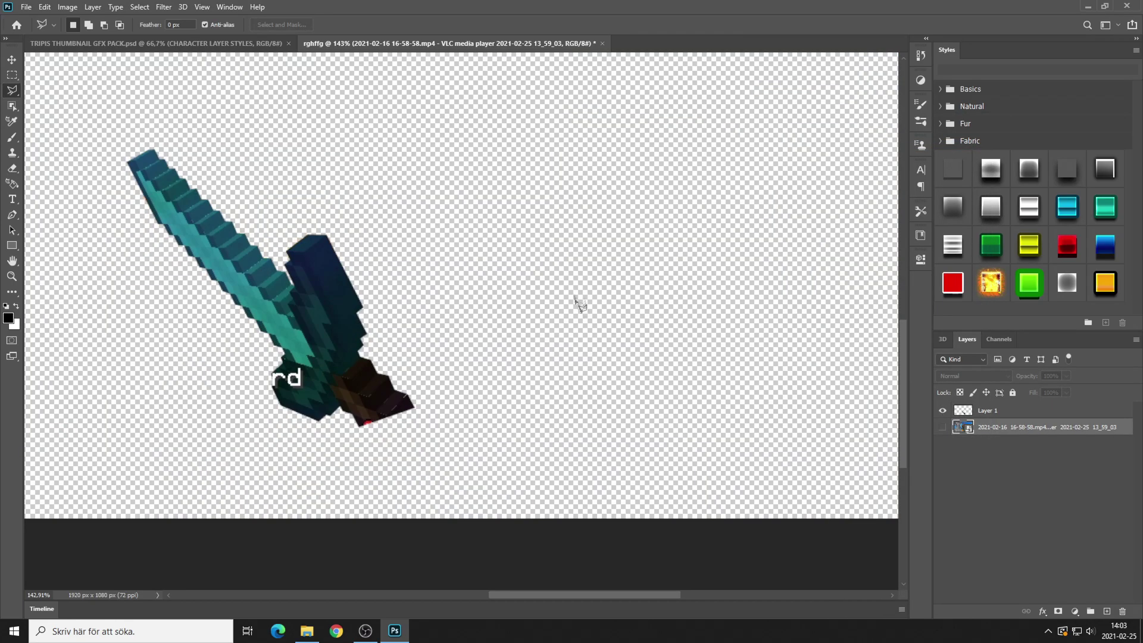
# - Show the 13_59_03 screenshot layer and hide the sword cutout on Layer 1
pyautogui.scroll(-5, 576, 304)
pyautogui.click(941, 427)
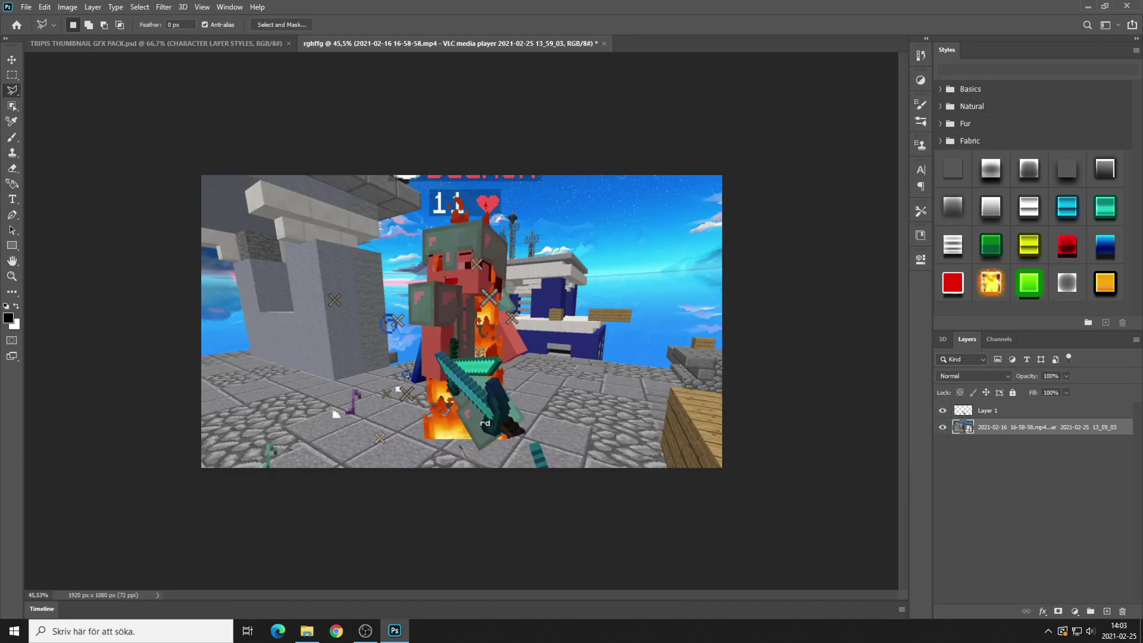
pyautogui.click(943, 409)
# - Start a polygonal lasso outline at the character's helmet, following its upper and rear edges and the outstretched arm to its end
pyautogui.scroll(5, 467, 423)
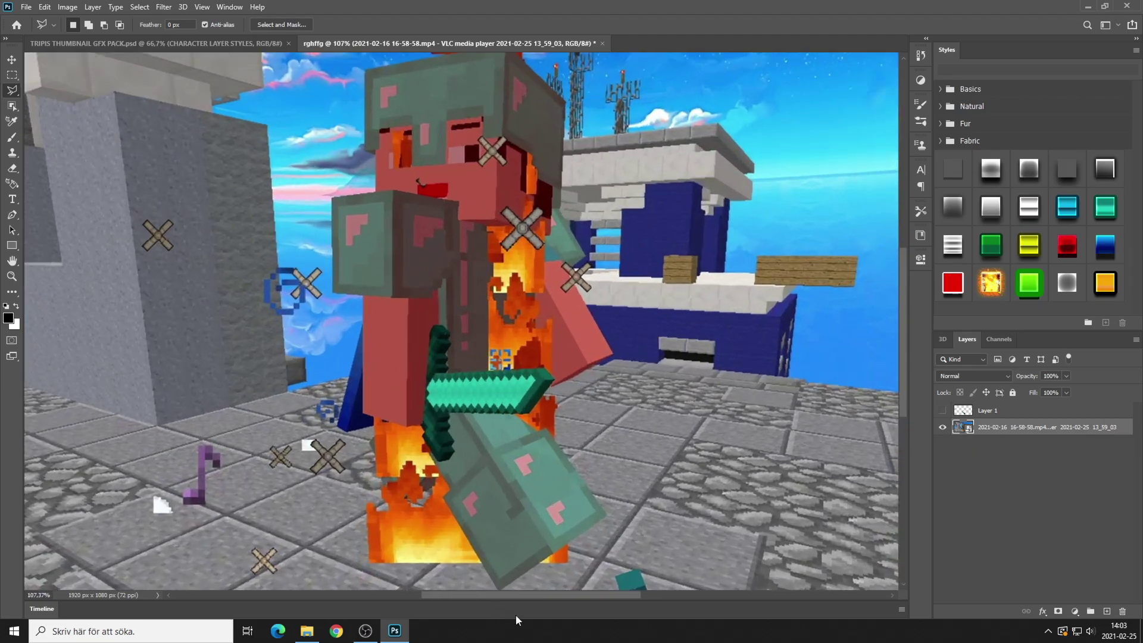
pyautogui.scroll(-3, 496, 476)
pyautogui.scroll(5, 476, 157)
pyautogui.scroll(4, 443, 117)
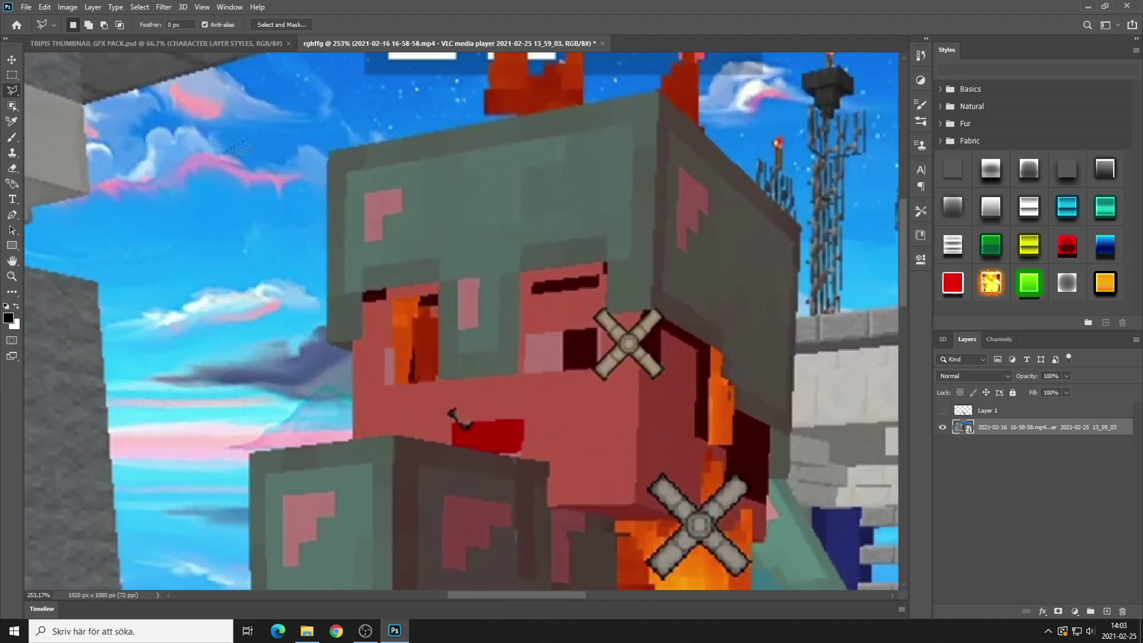
pyautogui.click(330, 172)
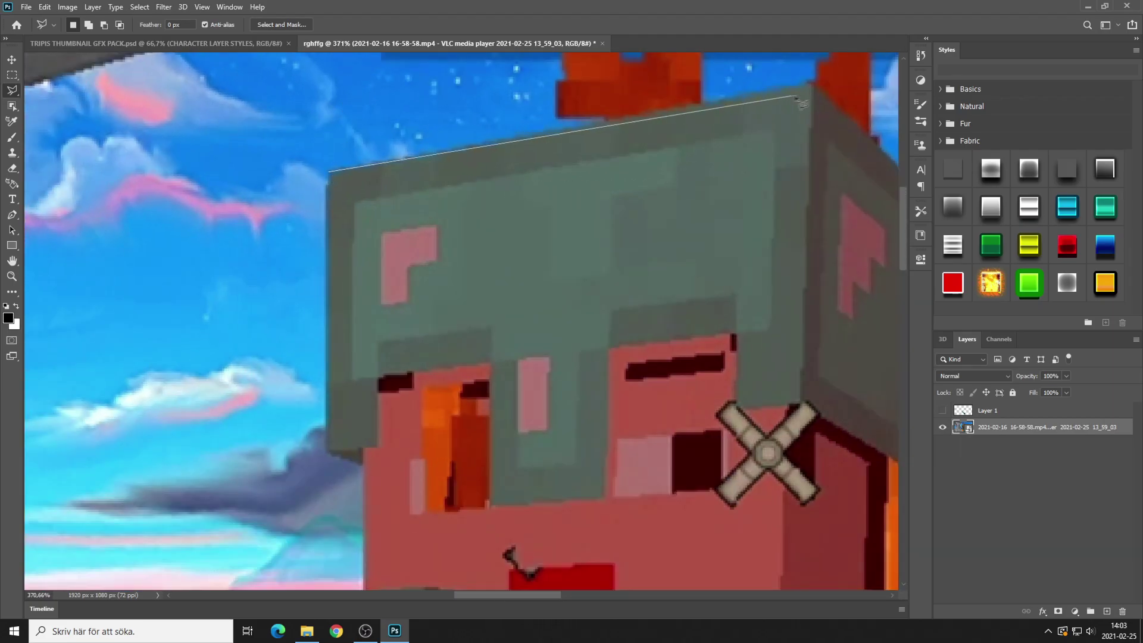
pyautogui.click(809, 83)
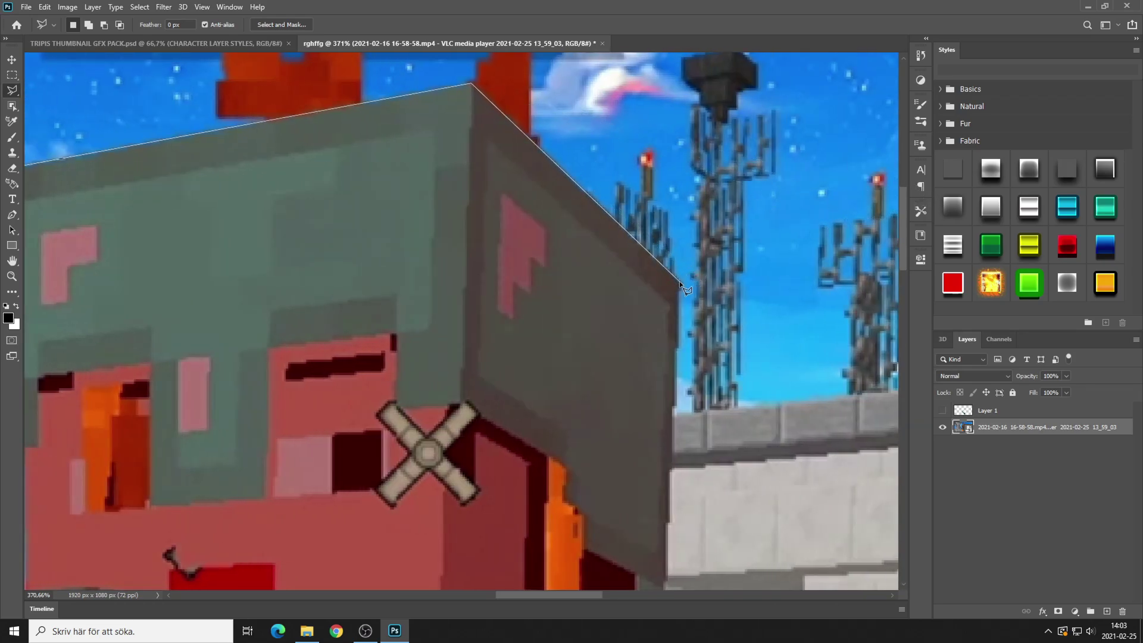
pyautogui.click(680, 281)
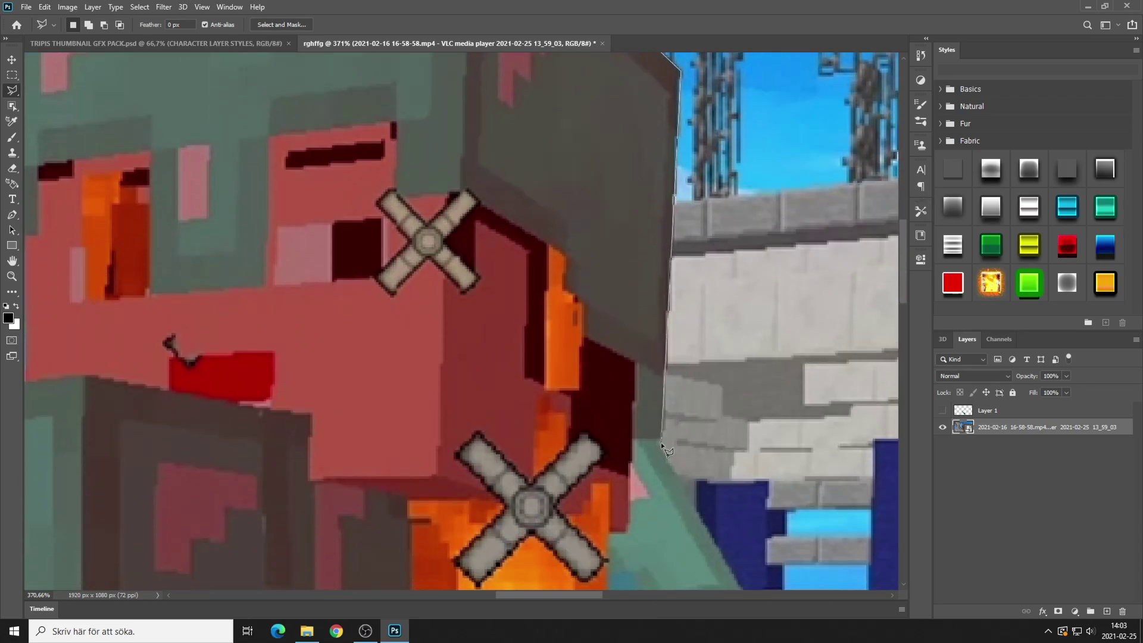
pyautogui.click(660, 441)
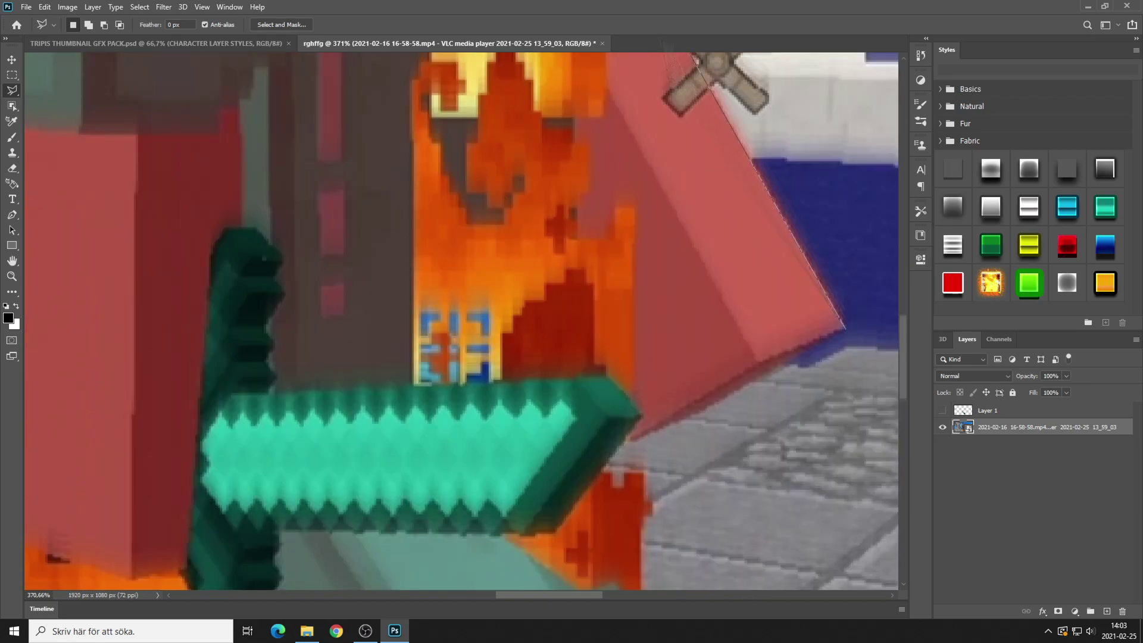
pyautogui.click(845, 328)
# - Continue the outline past the tip of the character's sword and around both armored legs up to the sword's guard
pyautogui.scroll(-3, 605, 481)
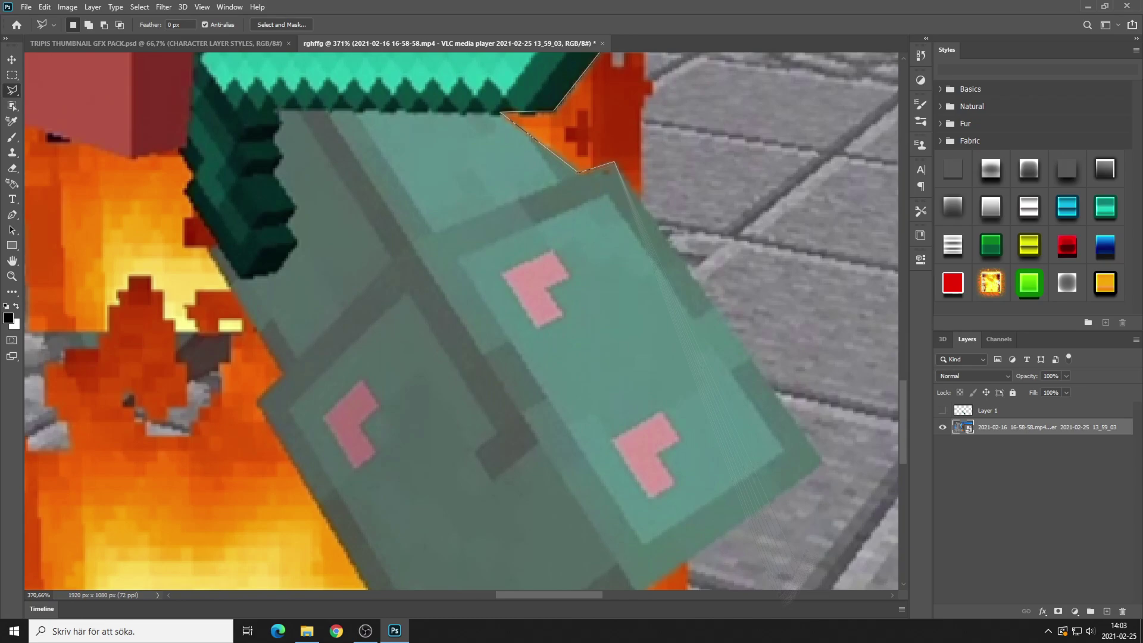
pyautogui.click(822, 464)
pyautogui.click(448, 370)
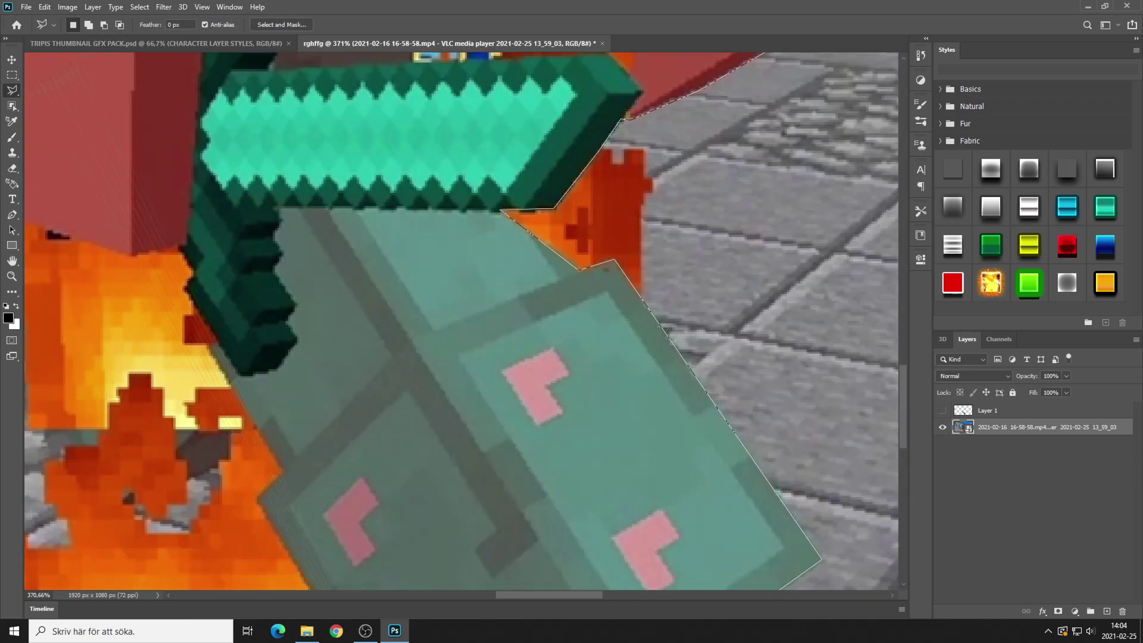
pyautogui.hscroll(-5, 557, 501)
pyautogui.click(509, 345)
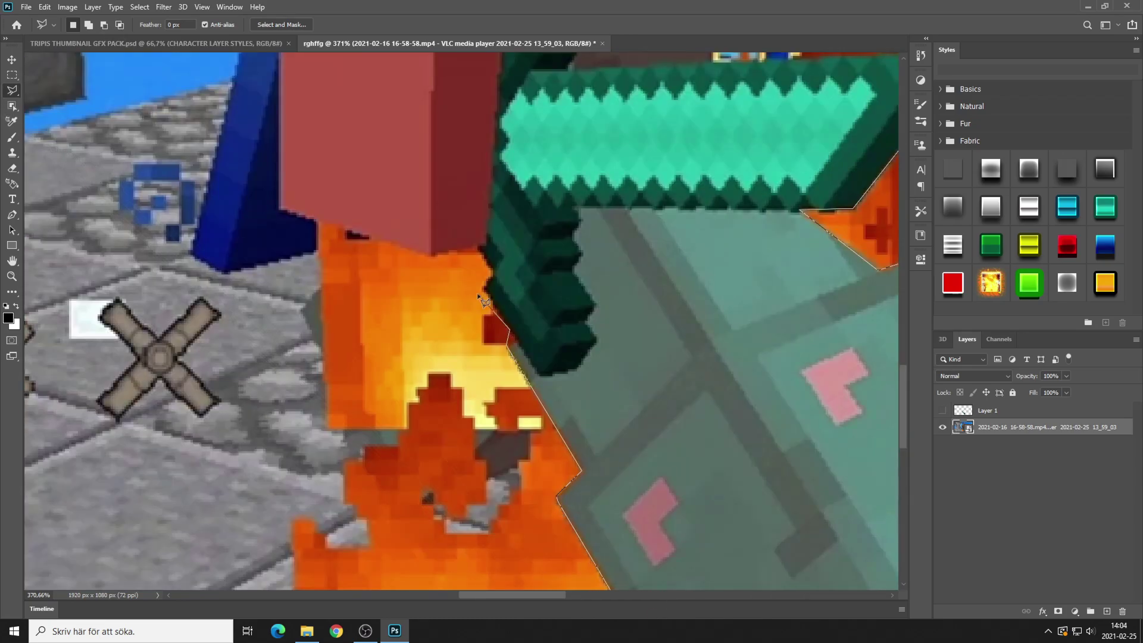
# - Trace the edge of the sword guard, the end of the front arm and the lower corner of the blue cape
pyautogui.click(483, 288)
pyautogui.click(493, 274)
pyautogui.click(478, 246)
pyautogui.click(430, 256)
pyautogui.click(318, 219)
pyautogui.click(319, 252)
pyautogui.click(224, 272)
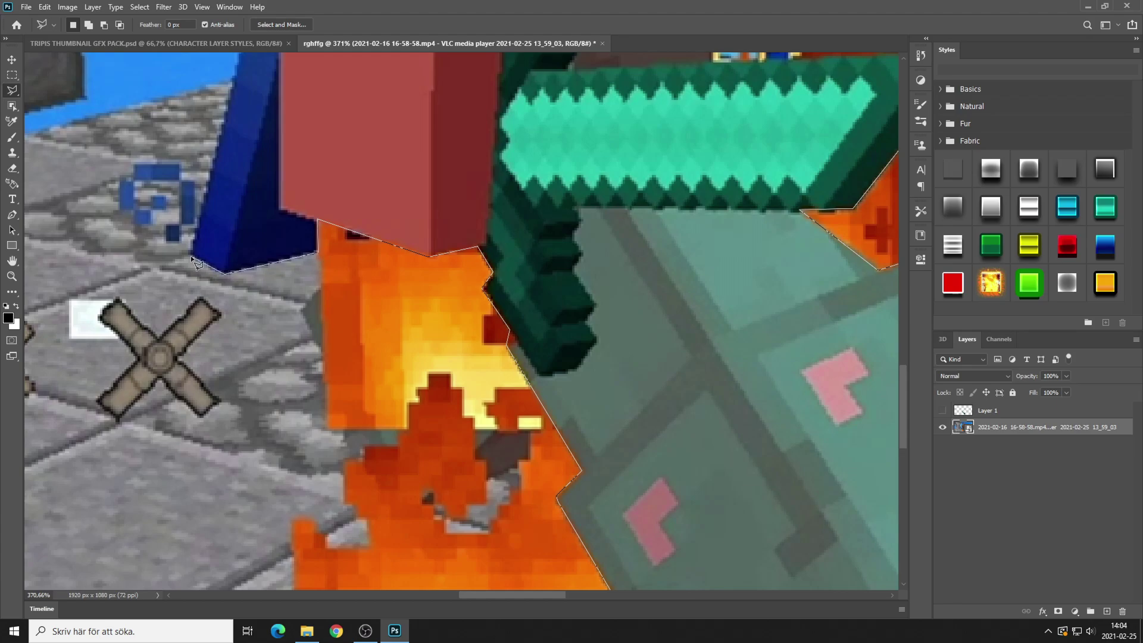
pyautogui.click(192, 255)
# - Extend the outline up the blue cape and front arm and around the armored shoulder
pyautogui.scroll(5, 153, 119)
pyautogui.click(281, 240)
pyautogui.click(279, 150)
pyautogui.click(176, 143)
pyautogui.scroll(5, 176, 143)
pyautogui.click(171, 150)
pyautogui.click(323, 128)
# - Trace the side of the face and helmet and close the lasso selection around the character
pyautogui.scroll(5, 323, 128)
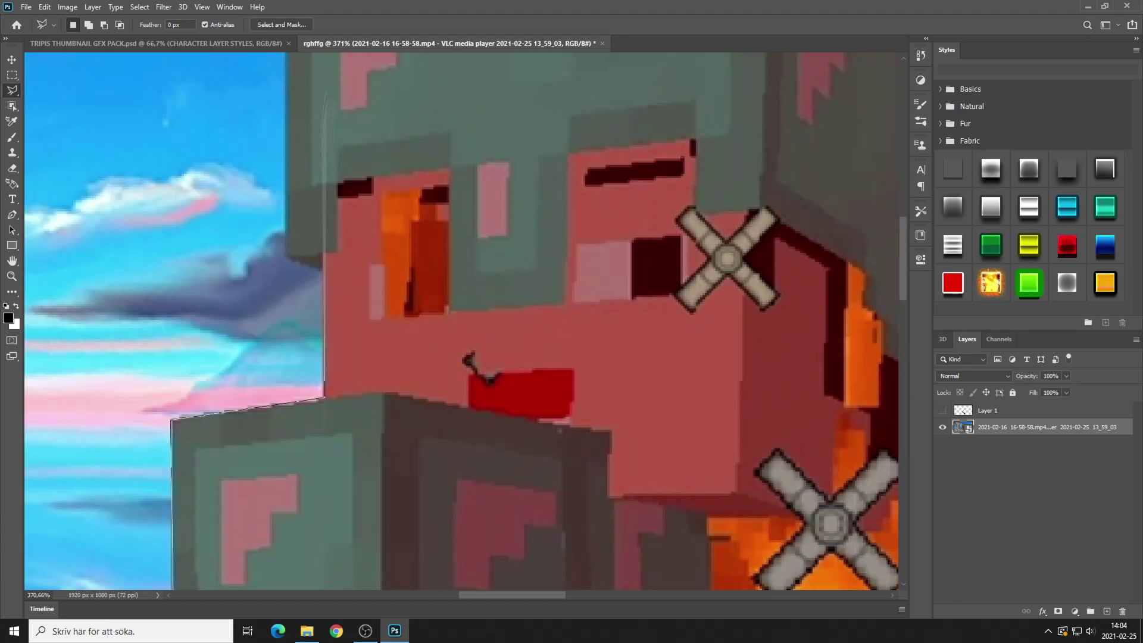
pyautogui.click(323, 267)
pyautogui.click(284, 255)
pyautogui.scroll(3, 283, 255)
pyautogui.click(287, 152)
pyautogui.scroll(-8, 422, 158)
# - Copy the selected character to a new layer and show the sword cutout on Layer 1 again
pyautogui.rightClick(456, 273)
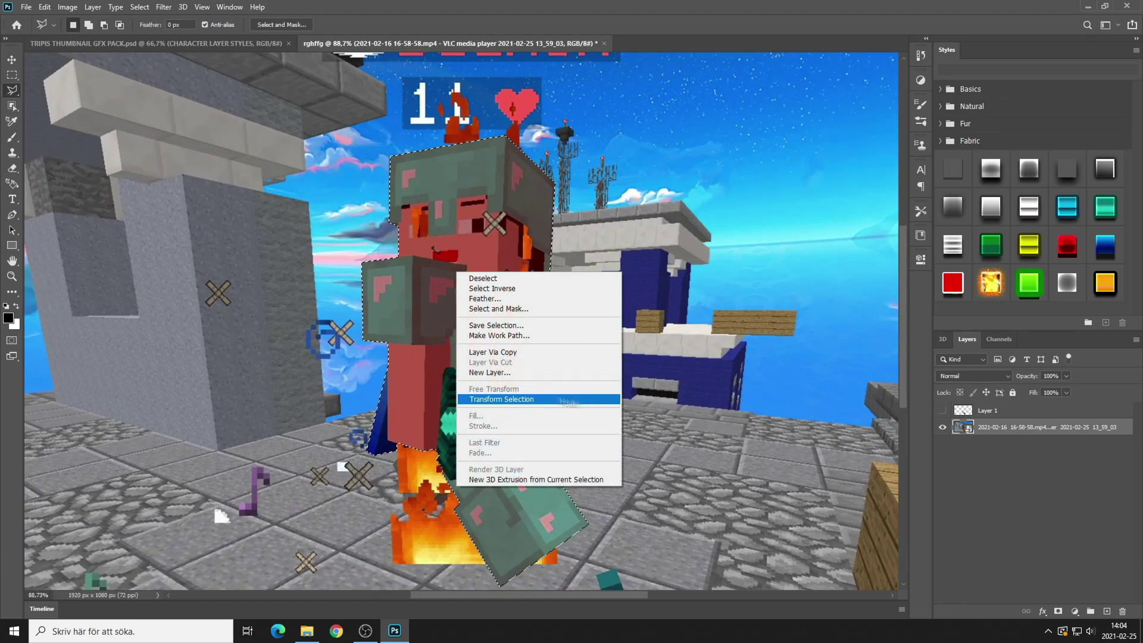
pyautogui.click(517, 355)
pyautogui.click(951, 412)
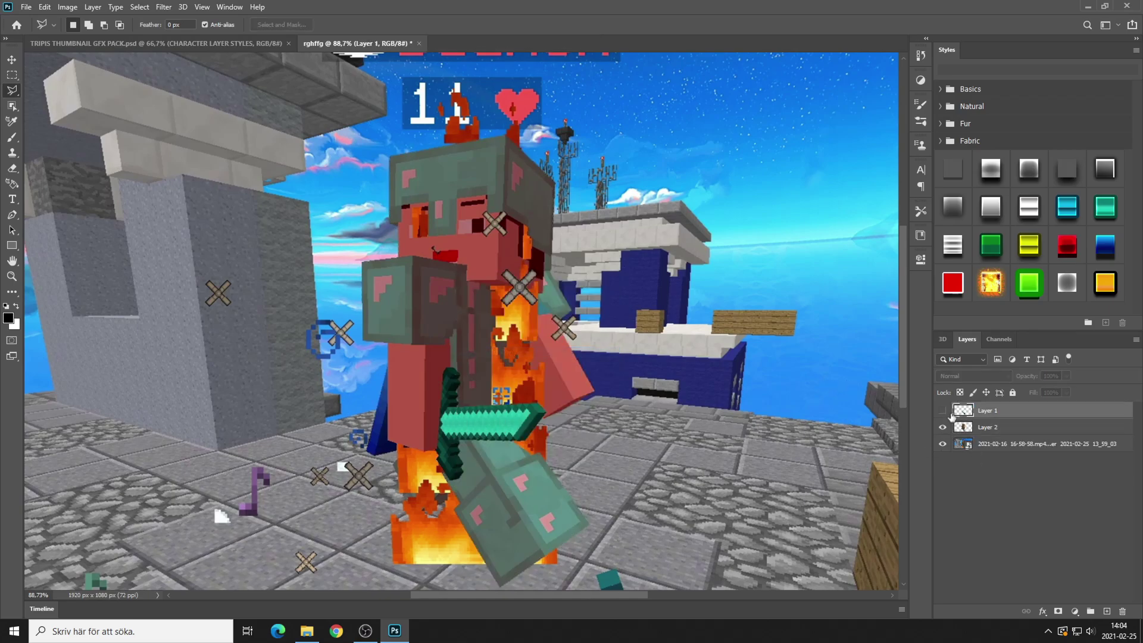
pyautogui.click(943, 411)
pyautogui.hotkey('ctrl', '-')
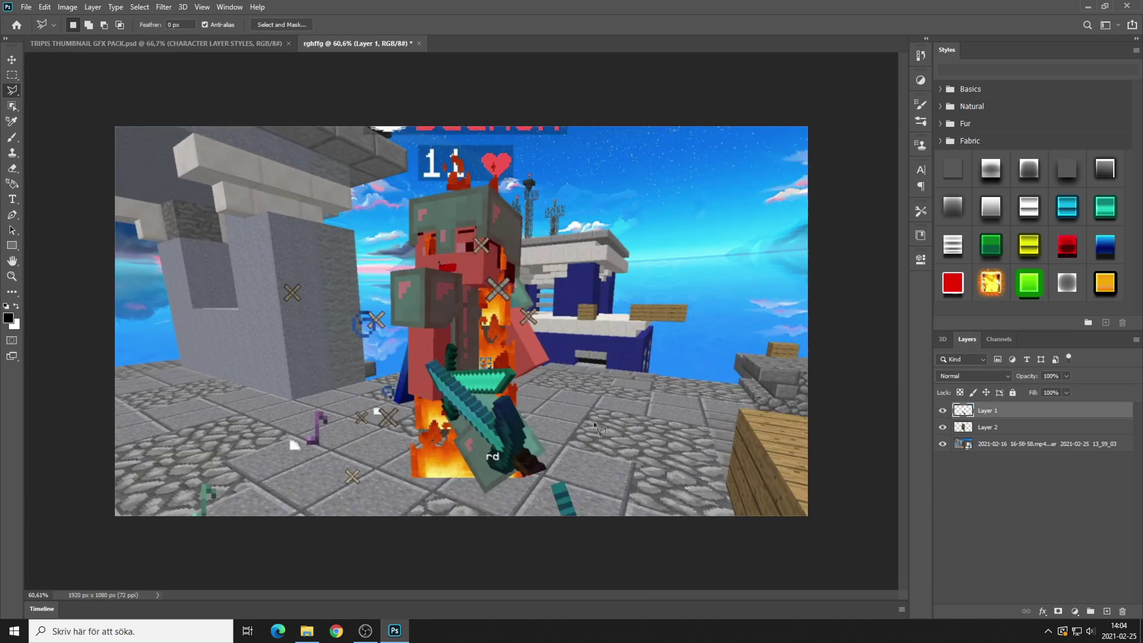
# - Take up the Brush tool and sample the dark teal of the sword guard beside the "rd" lettering on Layer 1
pyautogui.click(12, 60)
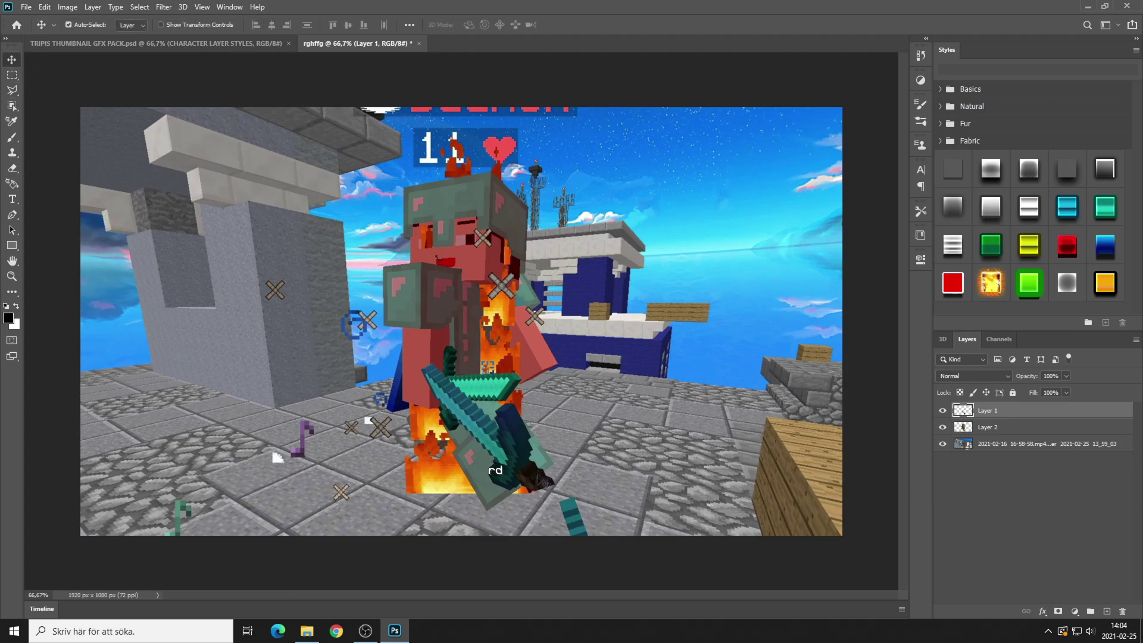
pyautogui.scroll(3, 493, 503)
pyautogui.scroll(1, 494, 512)
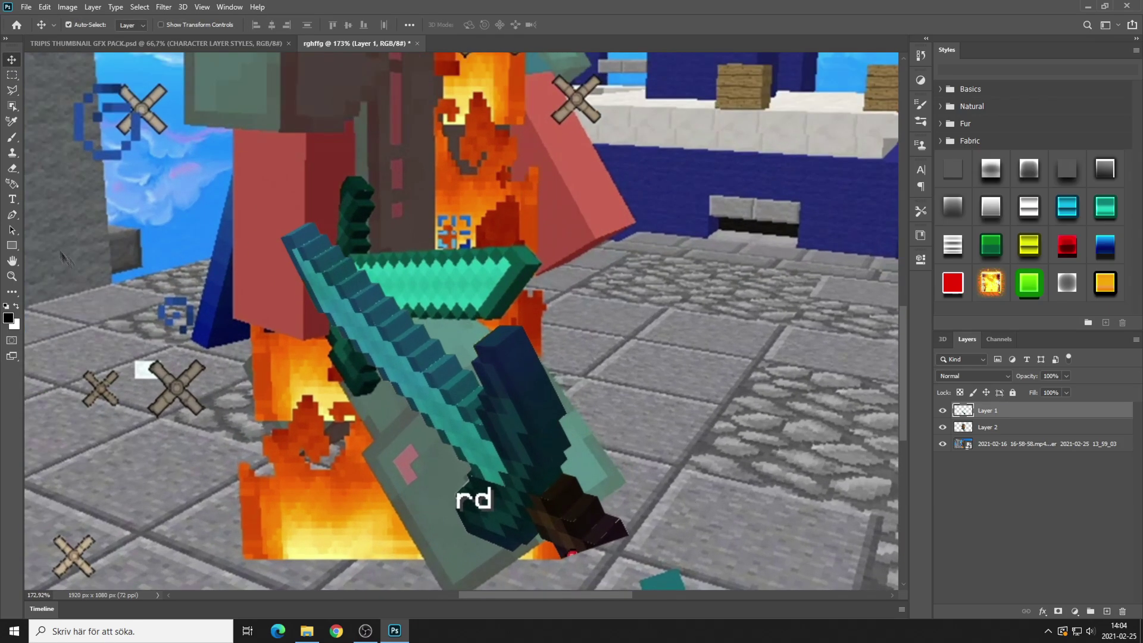
pyautogui.click(19, 141)
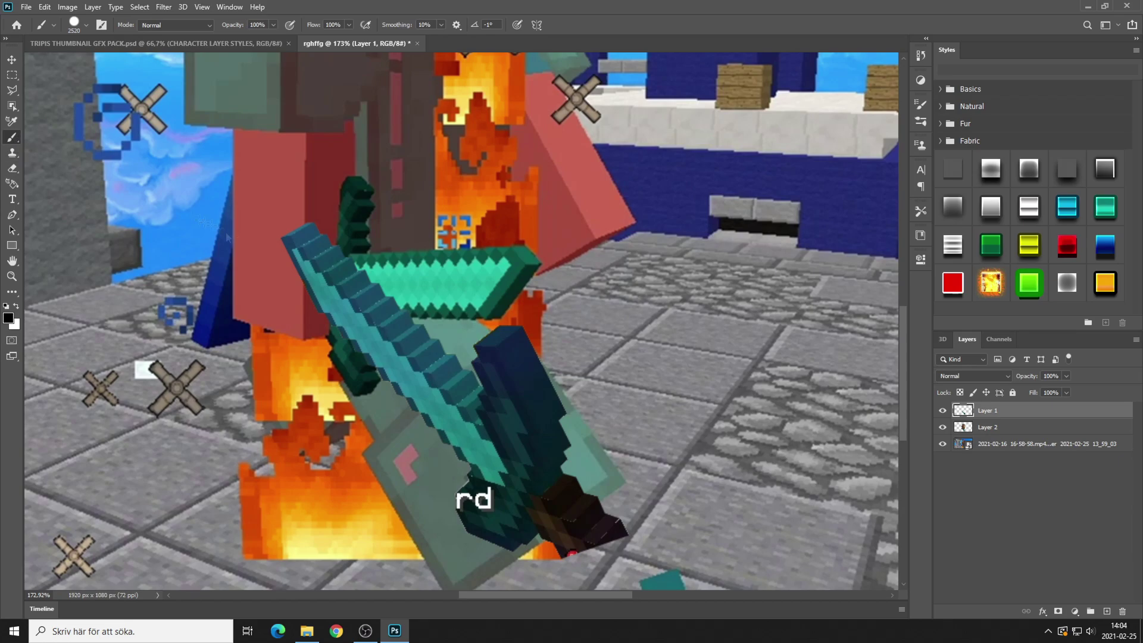
pyautogui.scroll(2, 511, 542)
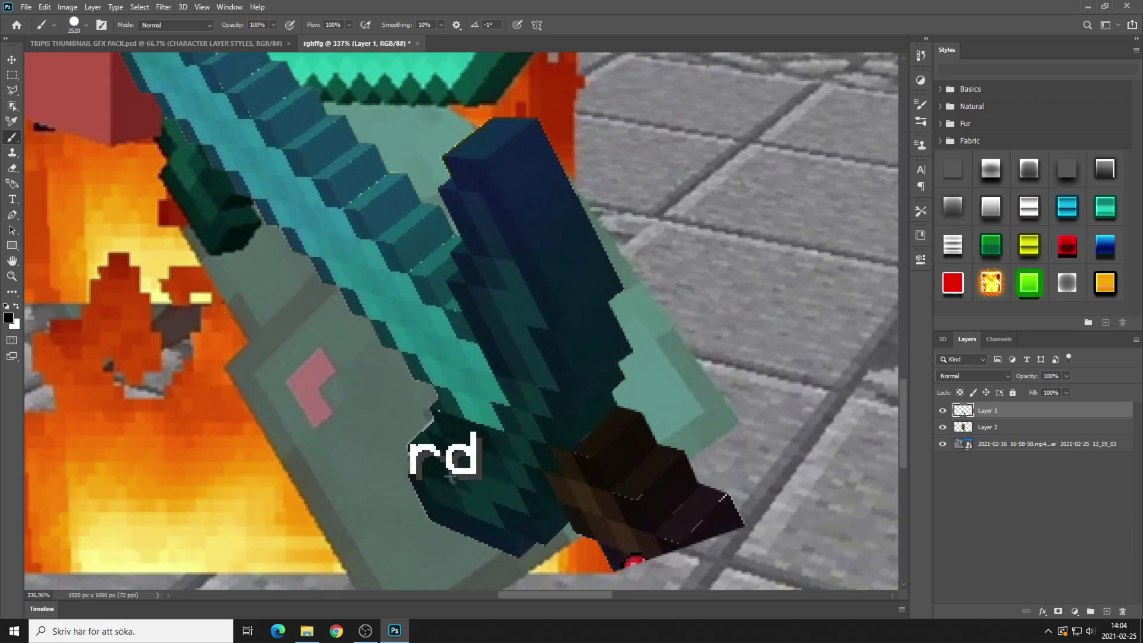
pyautogui.keyDown('alt'); pyautogui.click(445, 472); pyautogui.keyUp('alt')
pyautogui.scroll(2, 456, 459)
pyautogui.click(442, 452)
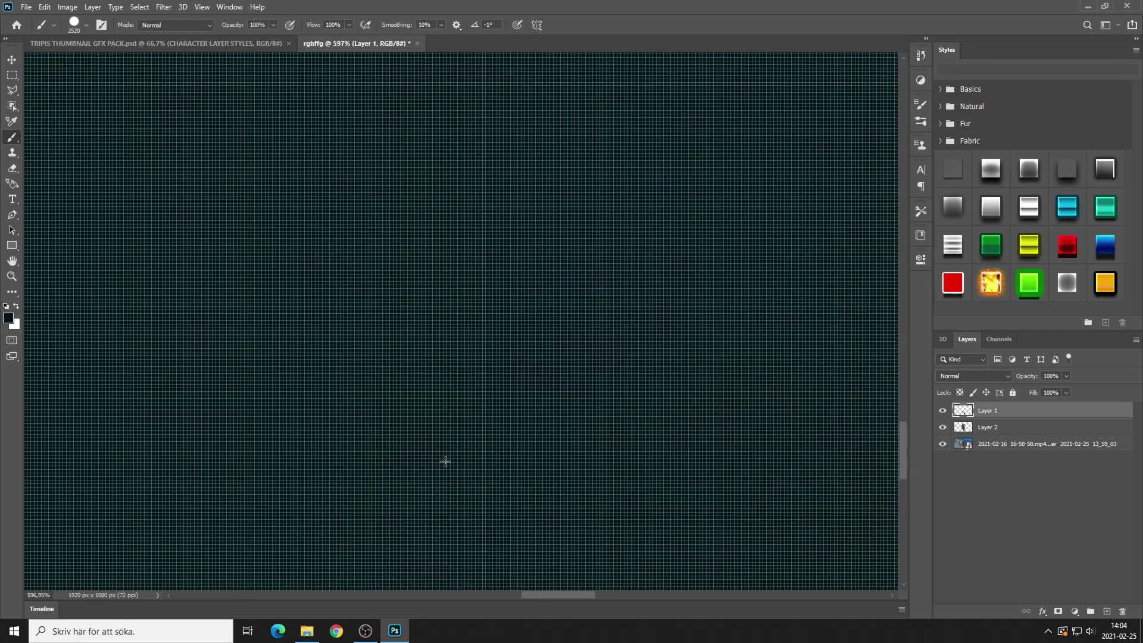
pyautogui.scroll(-8, 444, 462)
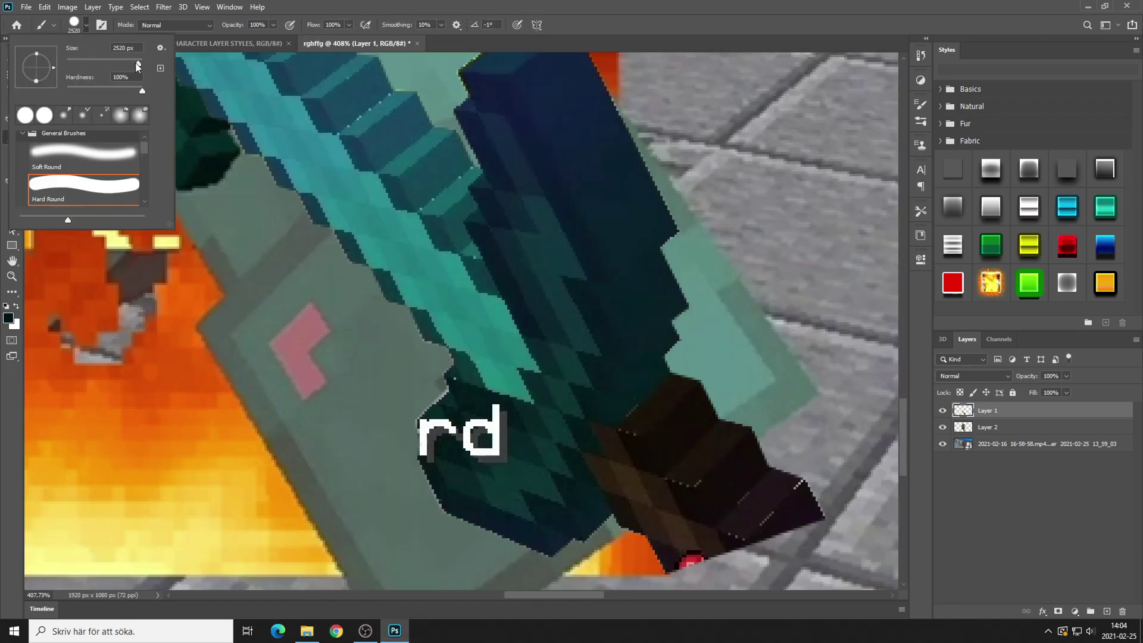
# - Reduce the brush to about 7 px and paint over the grey shadow between the "r" and "d" on the sword guard
pyautogui.moveTo(137, 65); pyautogui.dragTo(71, 65)
pyautogui.click(450, 424)
pyautogui.scroll(12, 490, 453)
pyautogui.scroll(1, 432, 427)
pyautogui.click(405, 380)
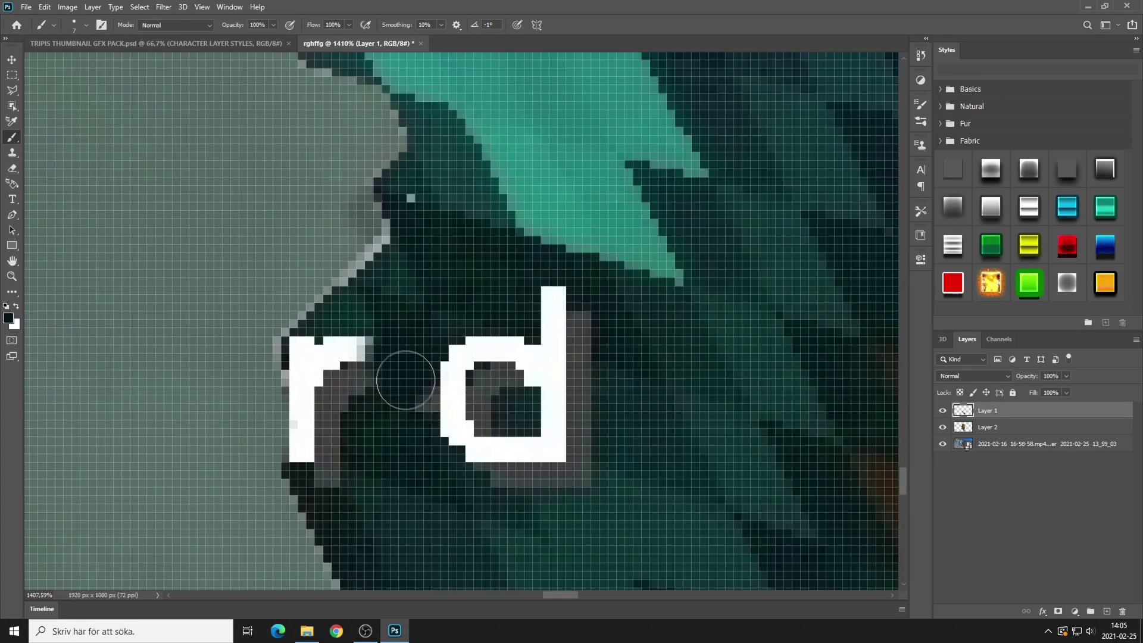
pyautogui.click(419, 392)
pyautogui.scroll(-6, 462, 374)
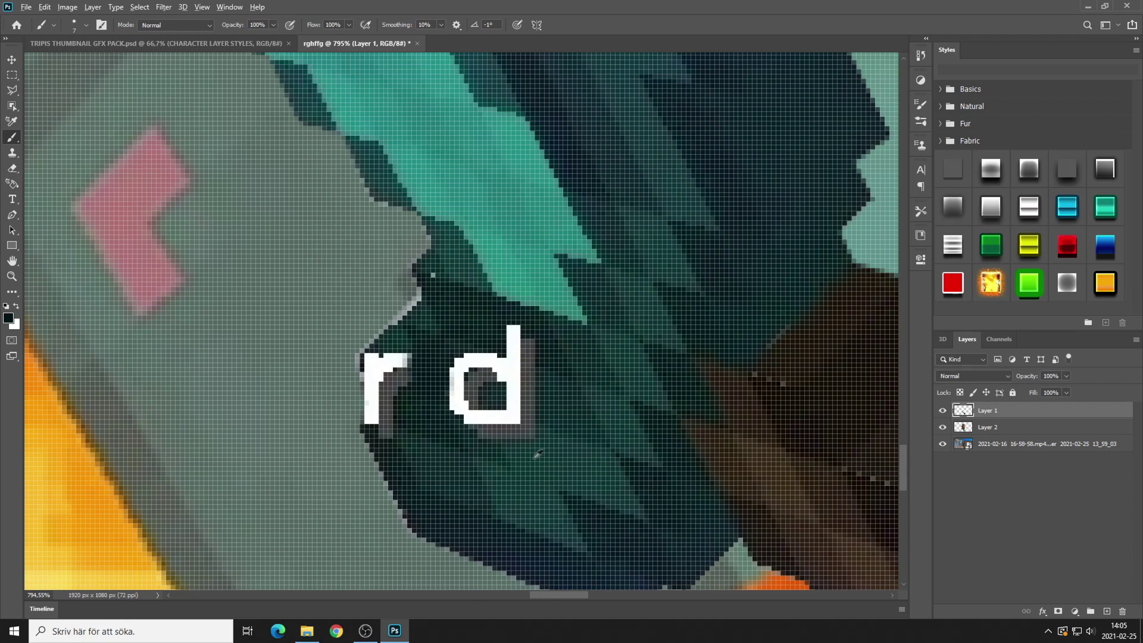
pyautogui.scroll(-3, 527, 458)
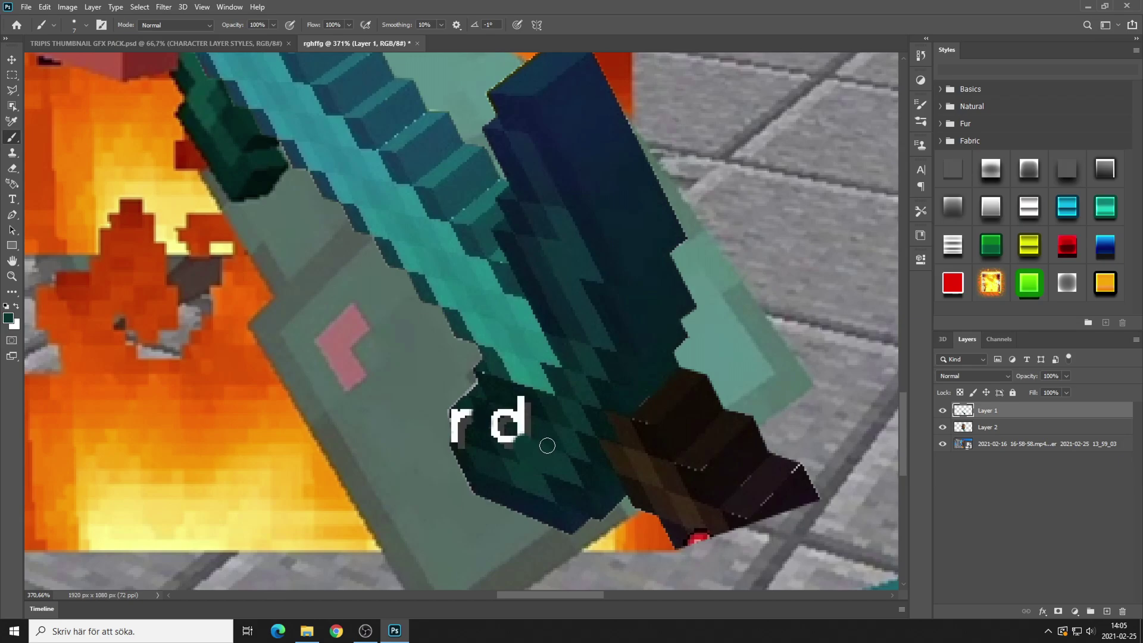
# - Paint over the "r" and the upper part of the "d" using teal shades sampled from the surrounding sword guard
pyautogui.press('alt')
pyautogui.moveTo(529, 432)
pyautogui.mouseDown()
pyautogui.moveTo(532, 410)
pyautogui.moveTo(517, 400)
pyautogui.moveTo(526, 421)
pyautogui.moveTo(496, 418)
pyautogui.moveTo(502, 405)
pyautogui.moveTo(475, 416)
pyautogui.mouseUp()
pyautogui.keyDown('alt'); pyautogui.click(533, 408); pyautogui.keyUp('alt')
pyautogui.keyDown('alt'); pyautogui.click(468, 403); pyautogui.keyUp('alt')
pyautogui.moveTo(466, 417); pyautogui.dragTo(458, 423)
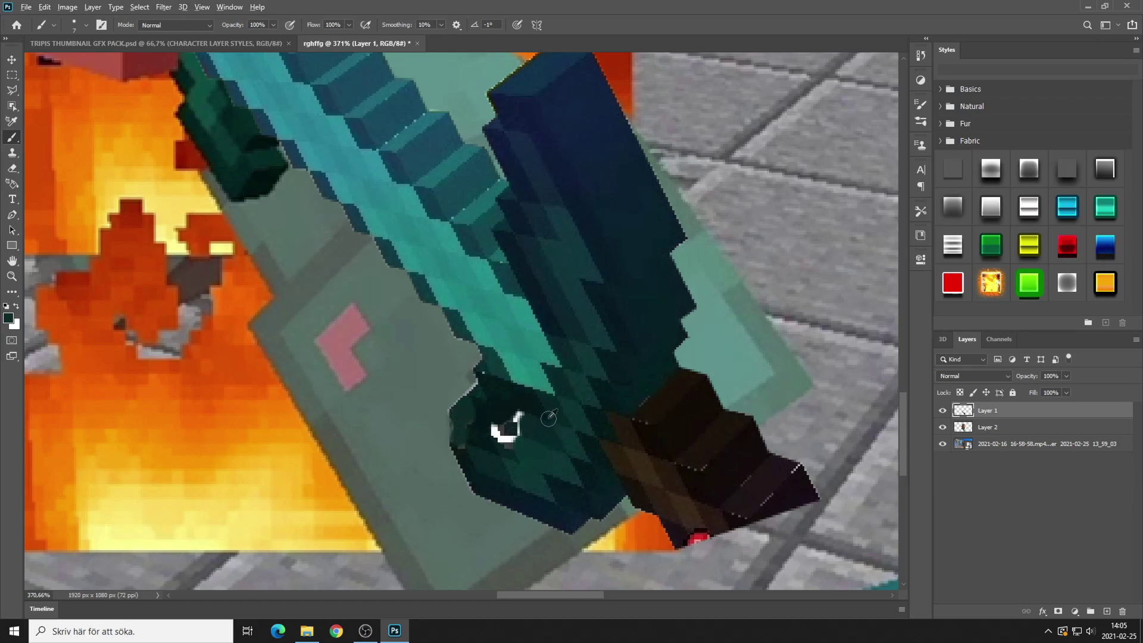
# - Cover the remaining piece of the "d" with dark teal sampled next to it, matching the guard's pixel pattern
pyautogui.scroll(-10, 476, 431)
pyautogui.scroll(10, 499, 445)
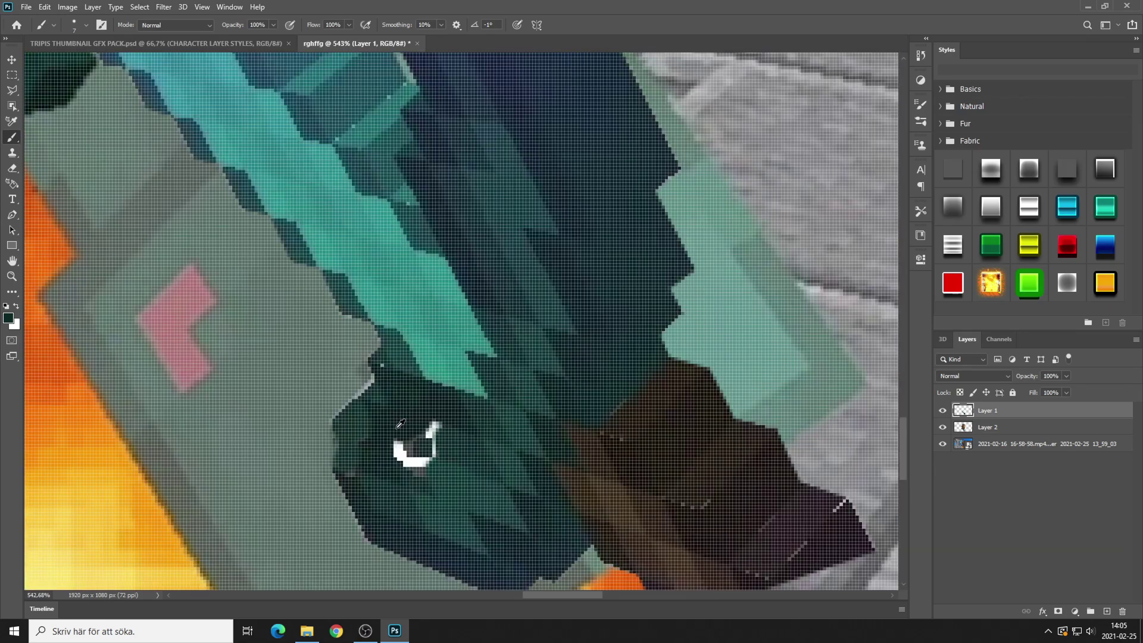
pyautogui.keyDown('alt'); pyautogui.click(397, 428); pyautogui.keyUp('alt')
pyautogui.moveTo(400, 448)
pyautogui.mouseDown()
pyautogui.moveTo(426, 473)
pyautogui.moveTo(415, 466)
pyautogui.moveTo(430, 439)
pyautogui.mouseUp()
pyautogui.keyDown('alt'); pyautogui.click(452, 479); pyautogui.keyUp('alt')
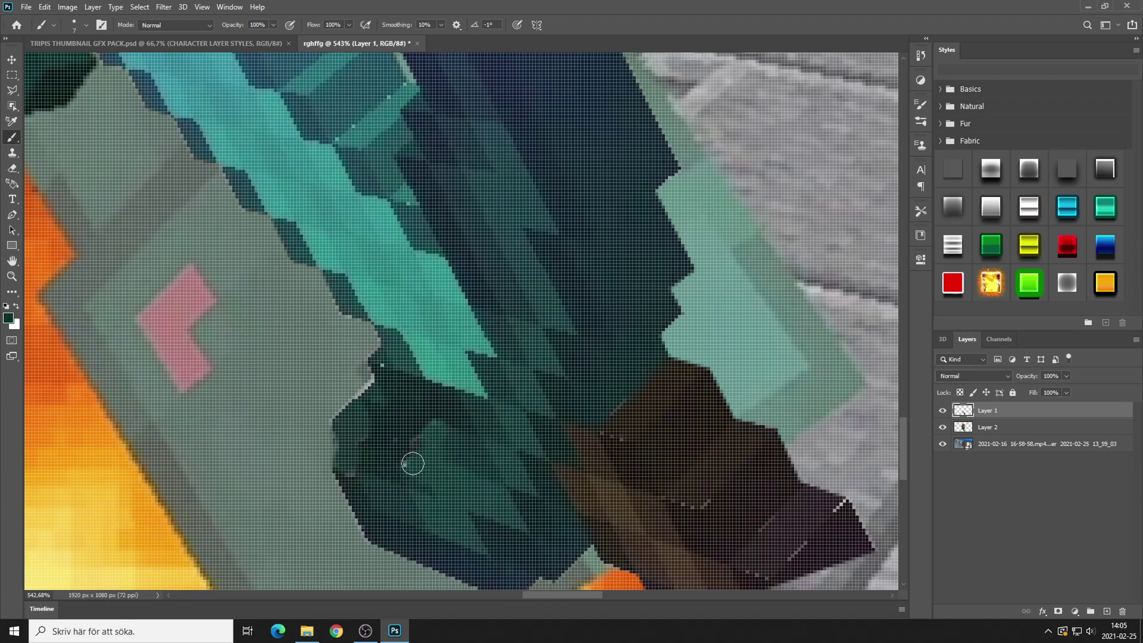
pyautogui.scroll(-10, 413, 463)
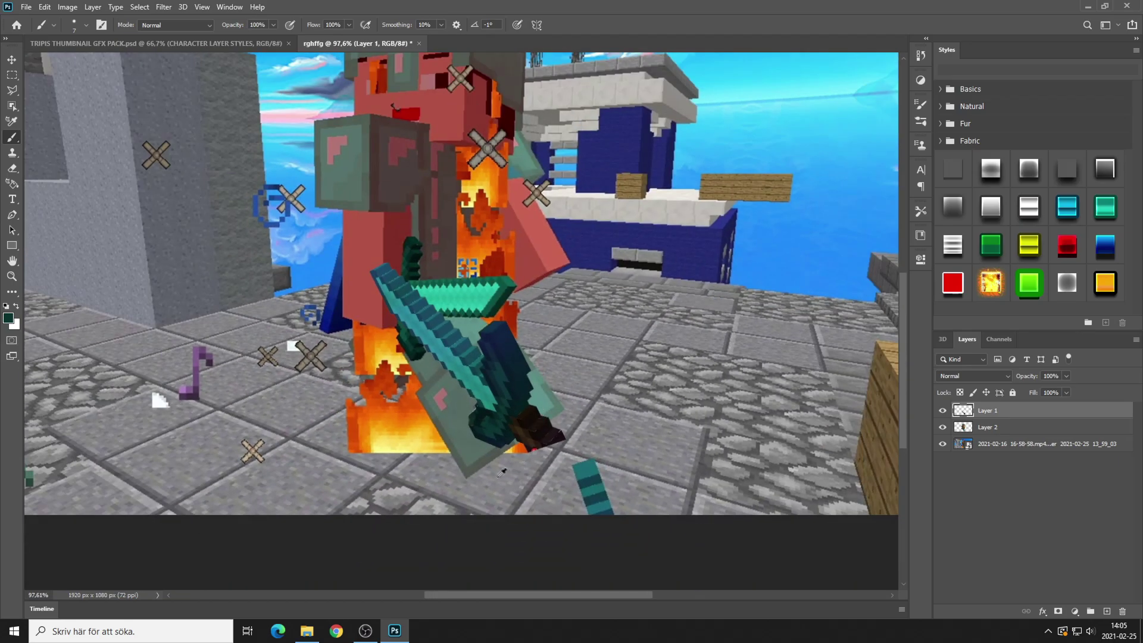
pyautogui.scroll(10, 501, 472)
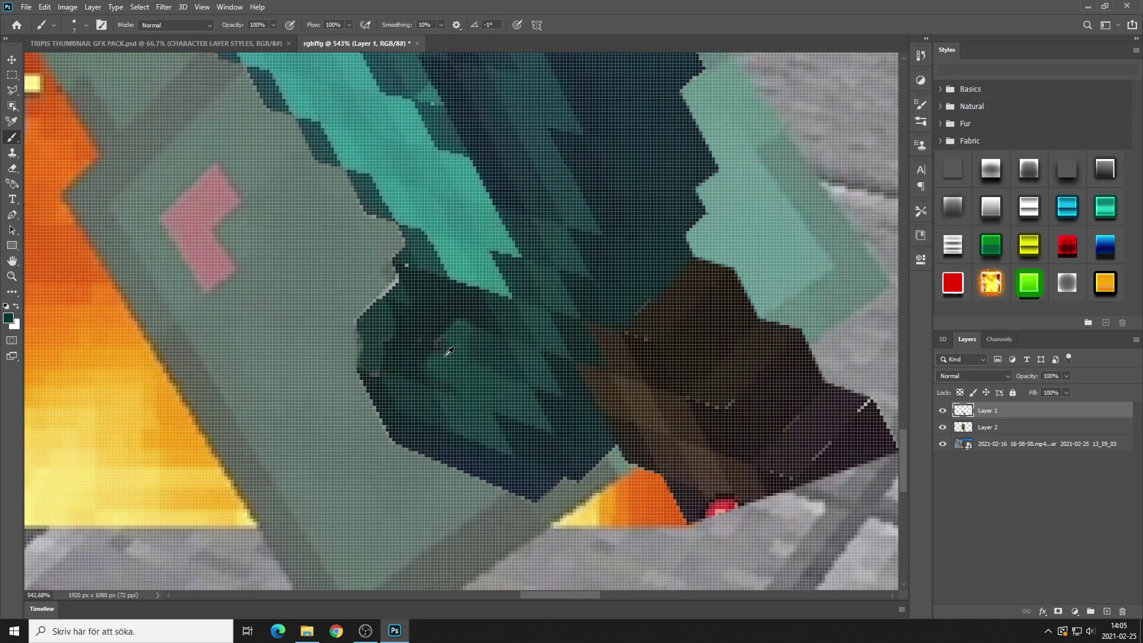
pyautogui.scroll(-10, 448, 351)
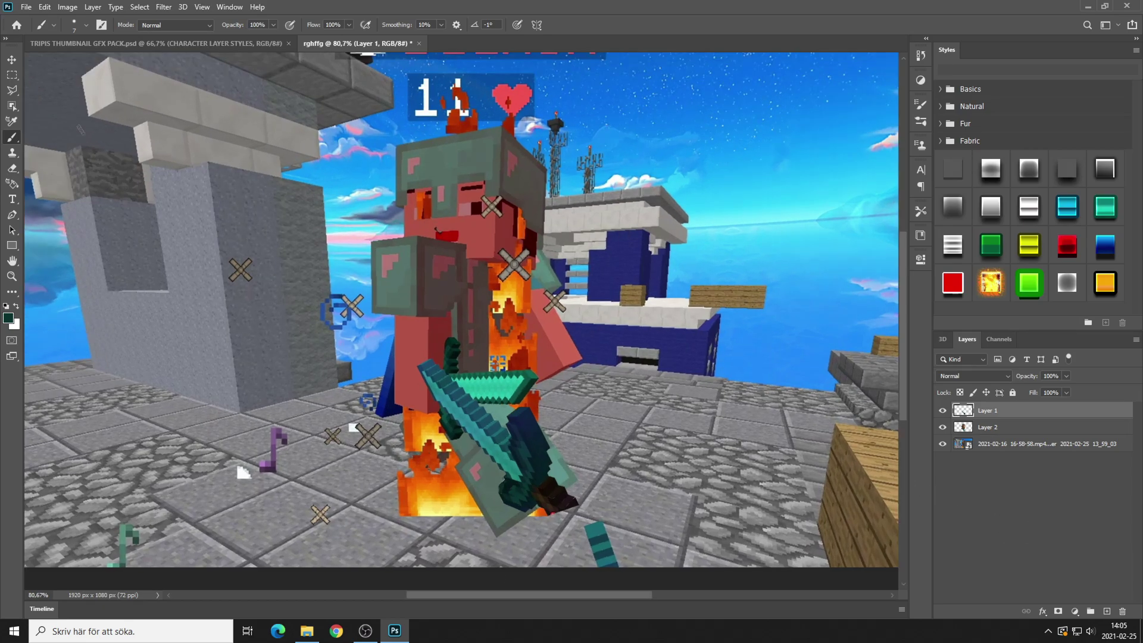
pyautogui.click(15, 62)
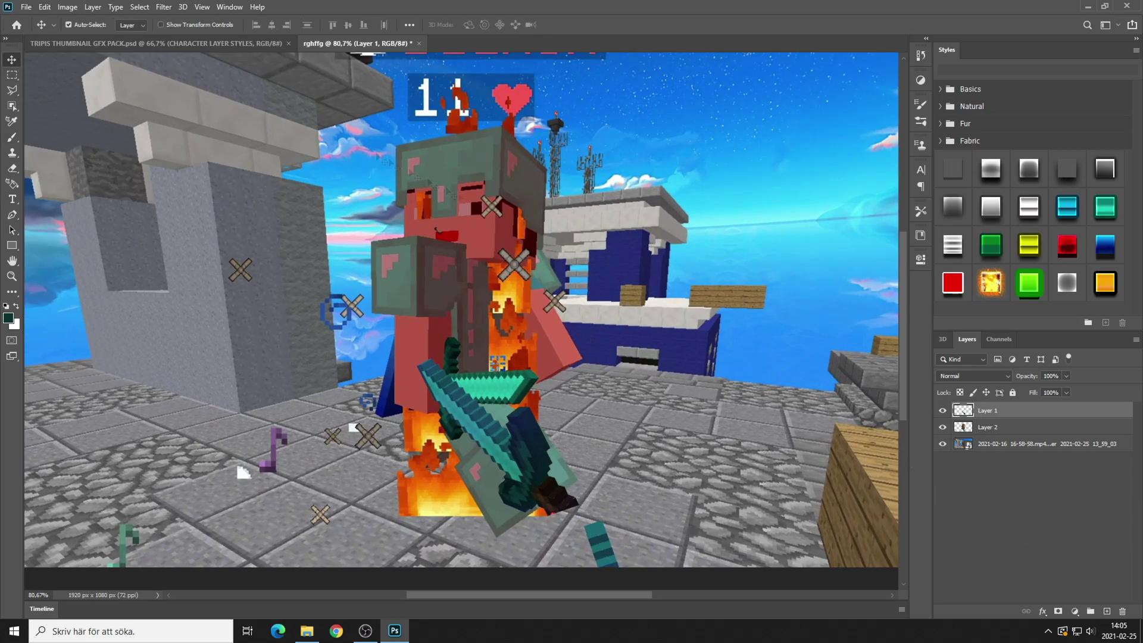
pyautogui.click(44, 7)
pyautogui.click(78, 256)
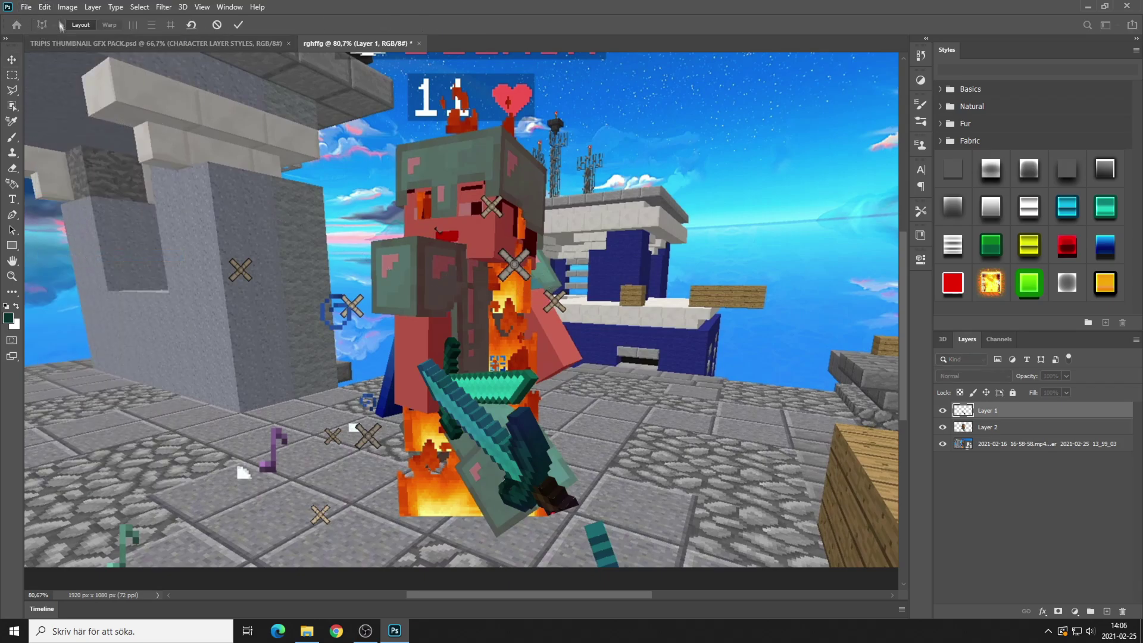
pyautogui.click(11, 59)
# - Free-transform the sword cutout, scaling it to about 127% and rotating it about 30° clockwise toward the image's lower edge
pyautogui.click(44, 7)
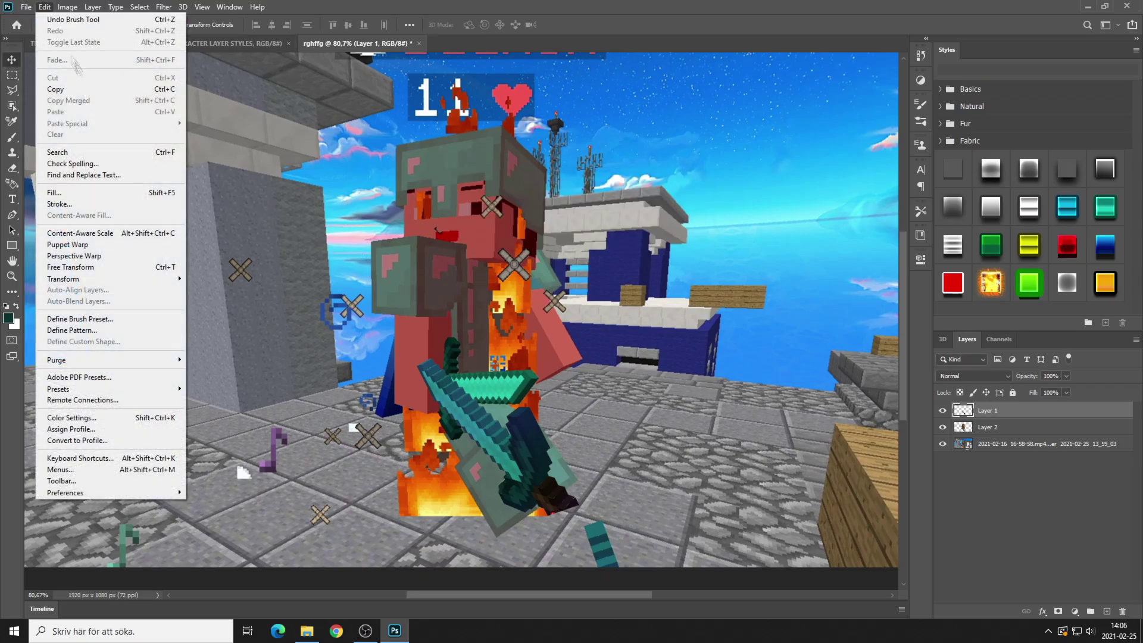
pyautogui.click(88, 266)
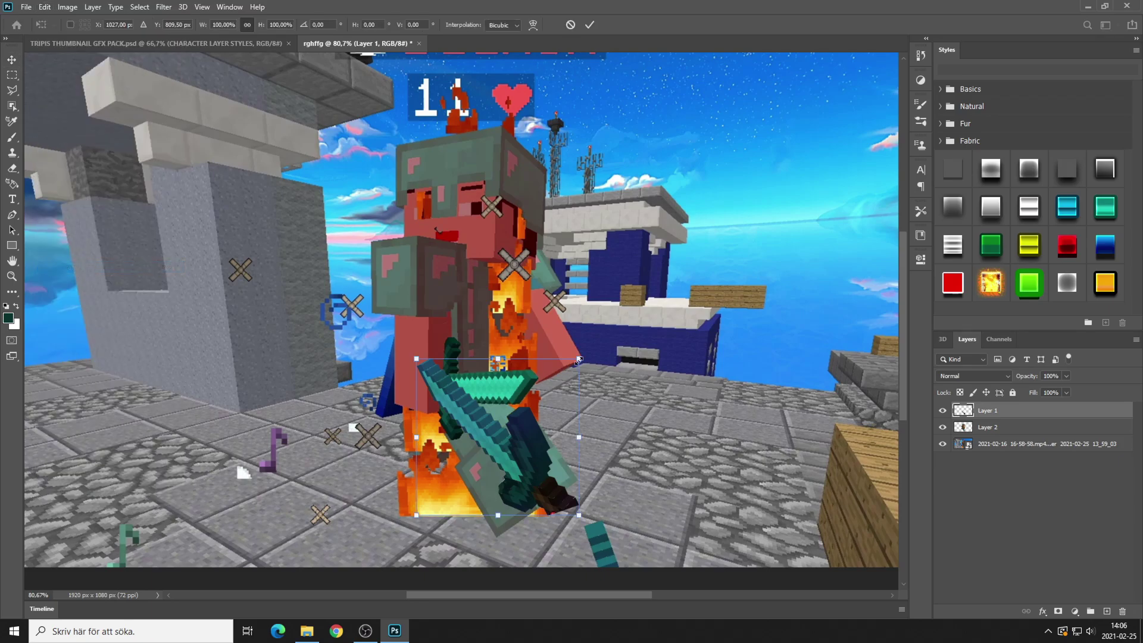
pyautogui.moveTo(579, 360); pyautogui.dragTo(620, 342)
pyautogui.scroll(-4, 620, 341)
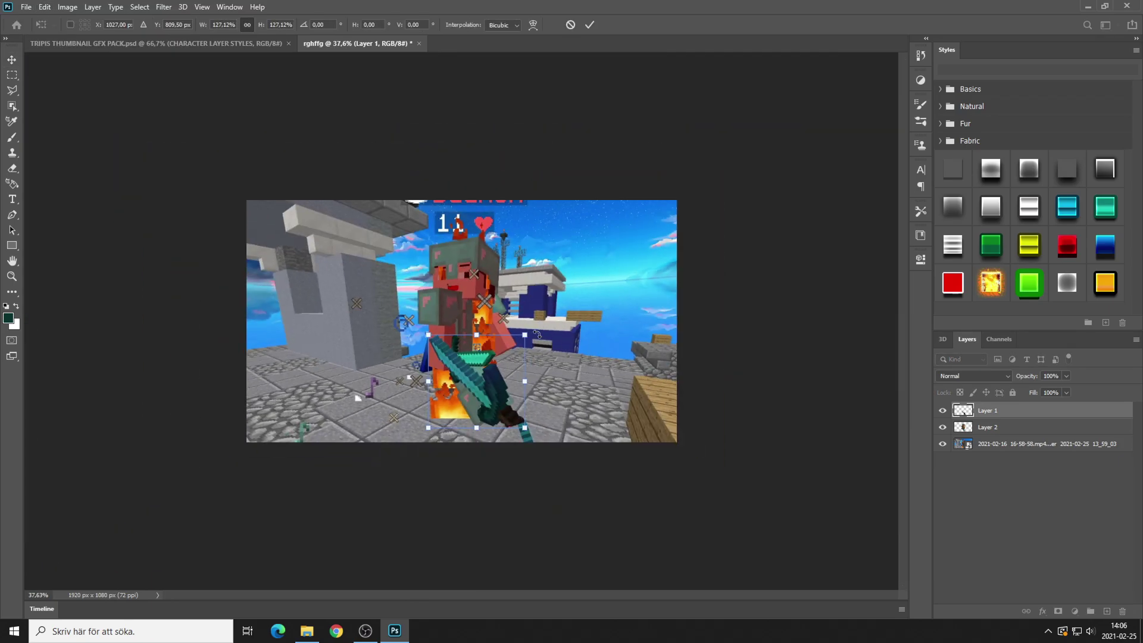
pyautogui.moveTo(537, 334); pyautogui.dragTo(543, 394)
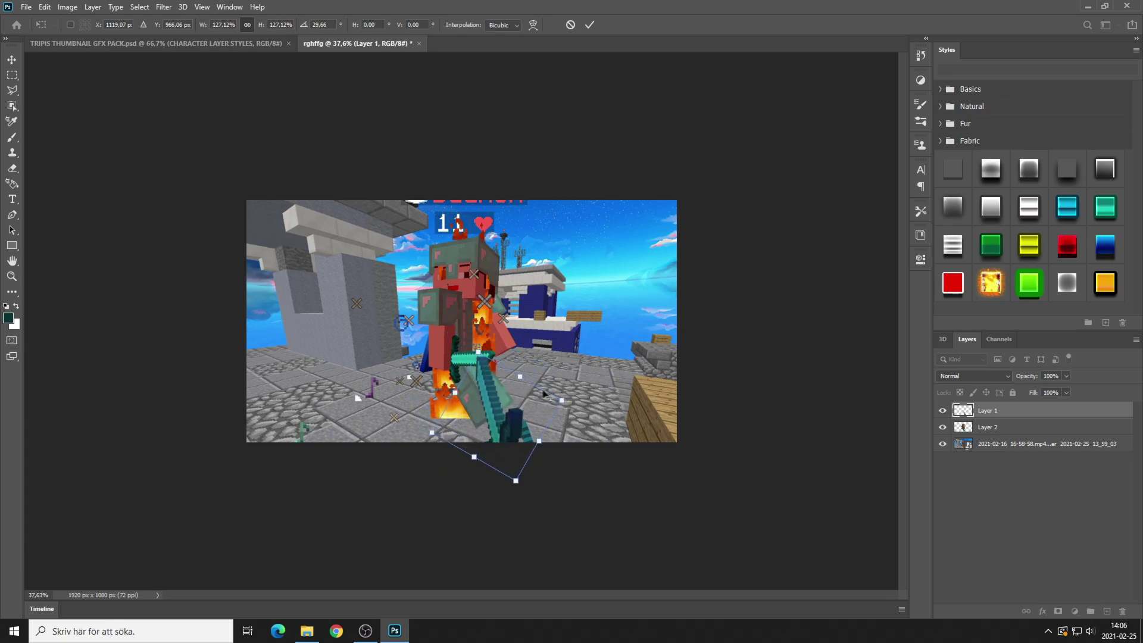
pyautogui.scroll(4, 543, 394)
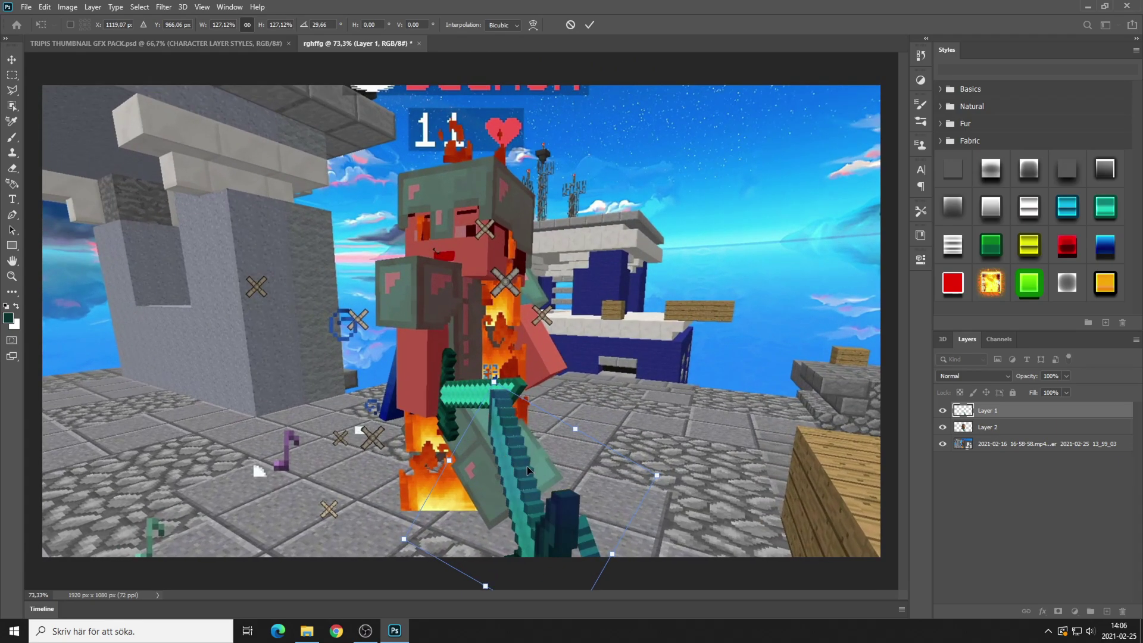
# - Reposition the sword beside the character's leg, enlarge it to about 146% with a rotation of about 28°, and apply the transform
pyautogui.moveTo(528, 470); pyautogui.dragTo(527, 454)
pyautogui.scroll(-4, 527, 454)
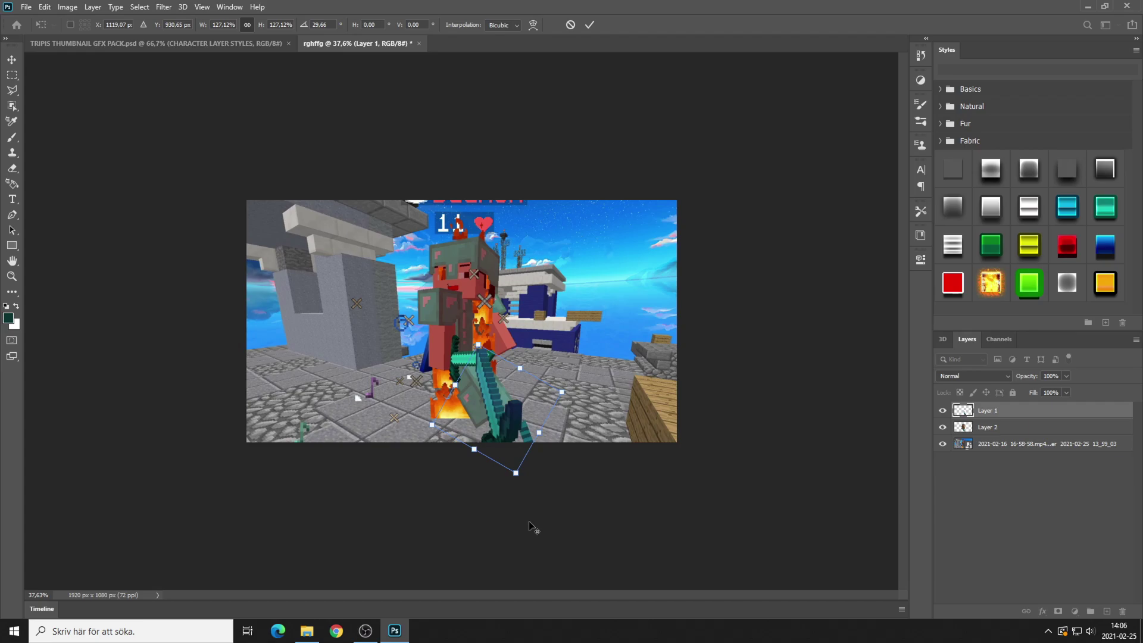
pyautogui.scroll(-3, 534, 523)
pyautogui.scroll(4, 474, 500)
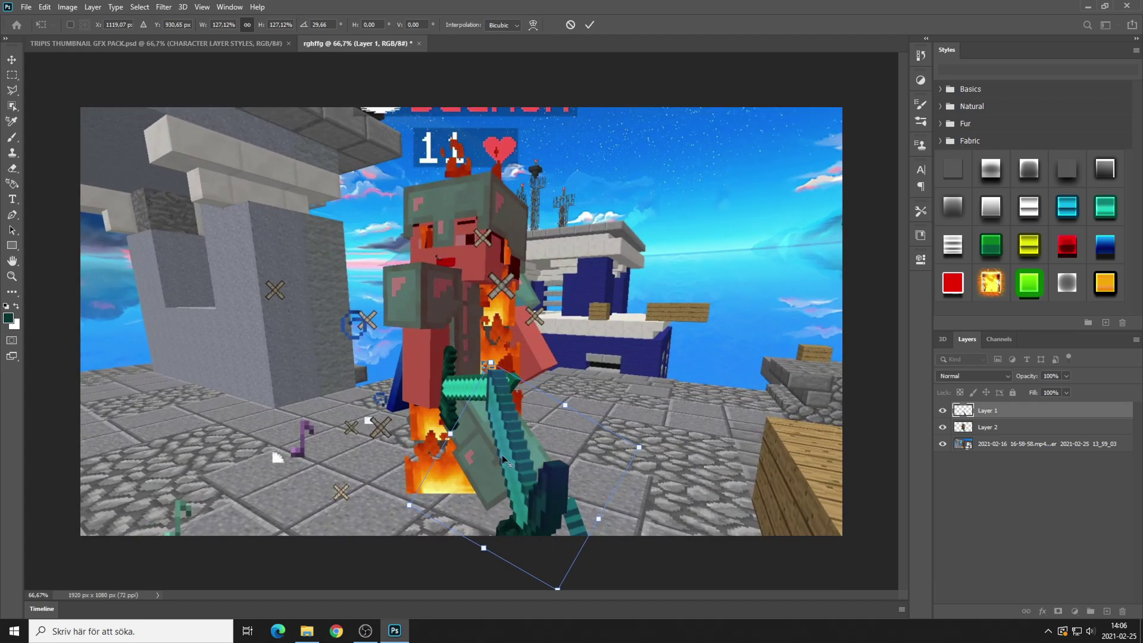
pyautogui.scroll(-3, 505, 460)
pyautogui.moveTo(507, 400); pyautogui.dragTo(522, 402)
pyautogui.moveTo(500, 335); pyautogui.dragTo(485, 335)
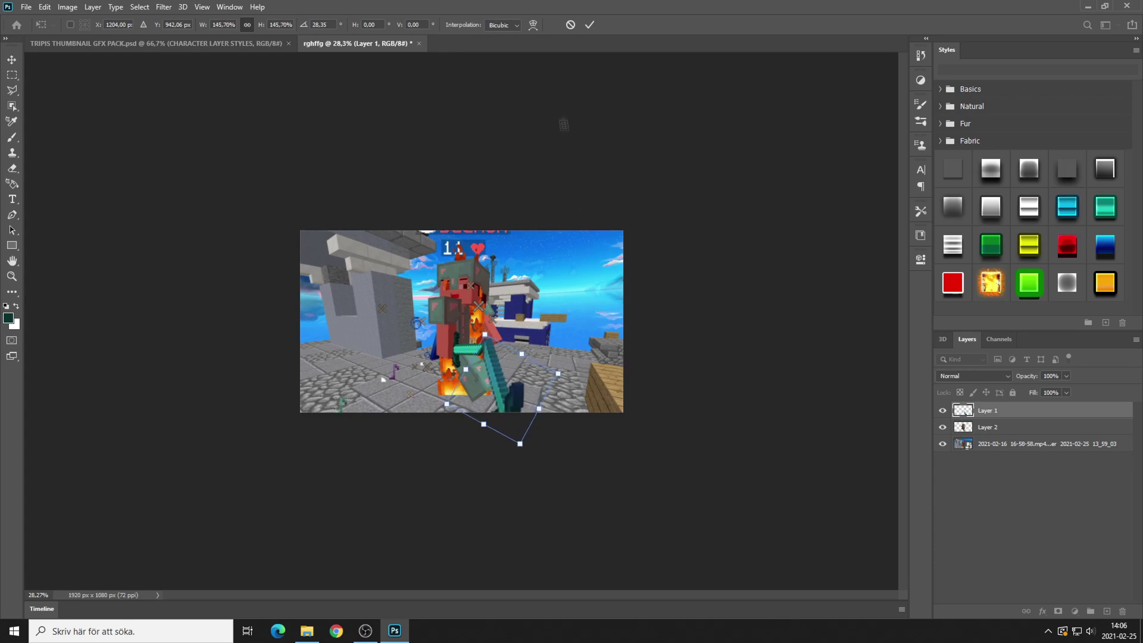
pyautogui.click(590, 25)
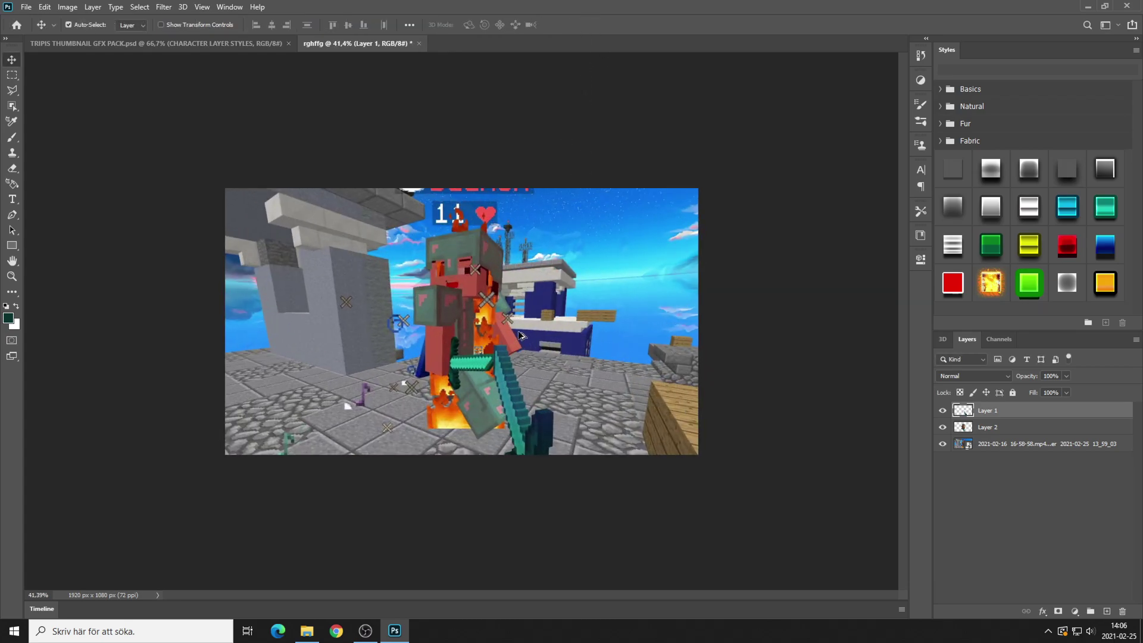
# - Apply the Filter Gallery's Crosshatch effect to the background screenshot with stroke length 3, sharpness 0 and strength 1
pyautogui.click(973, 450)
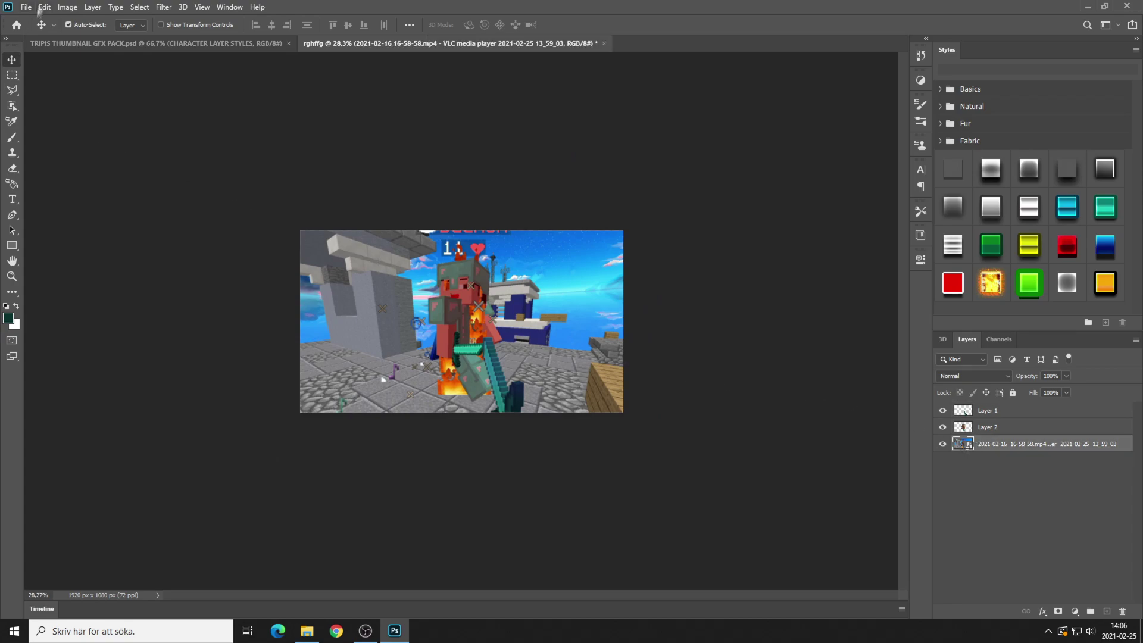
pyautogui.click(163, 7)
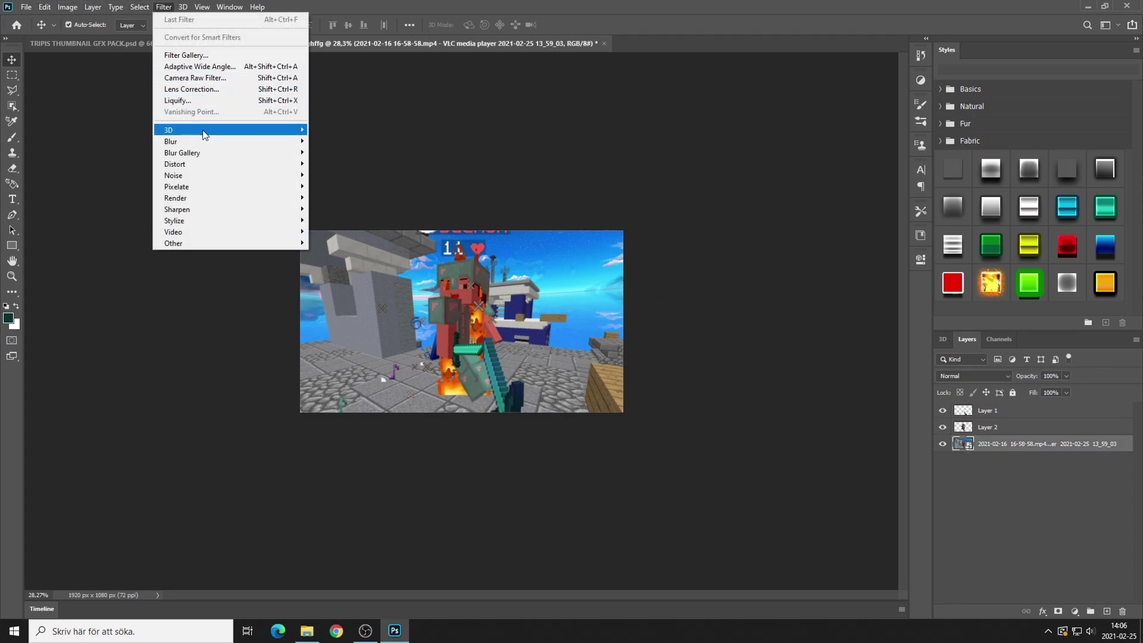
pyautogui.click(202, 55)
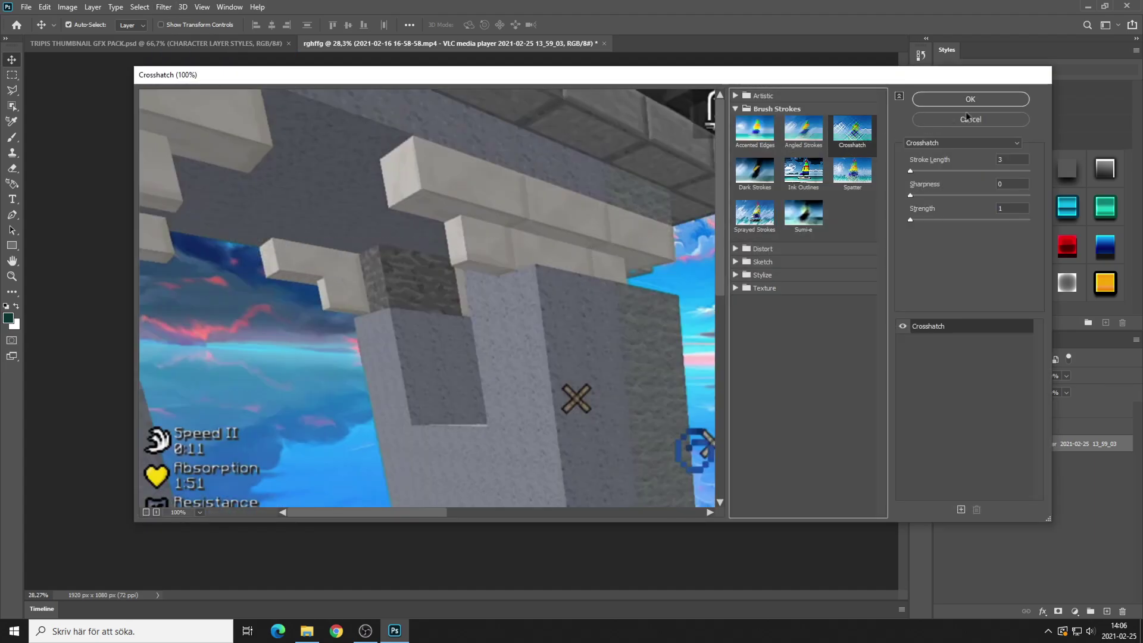
pyautogui.click(968, 100)
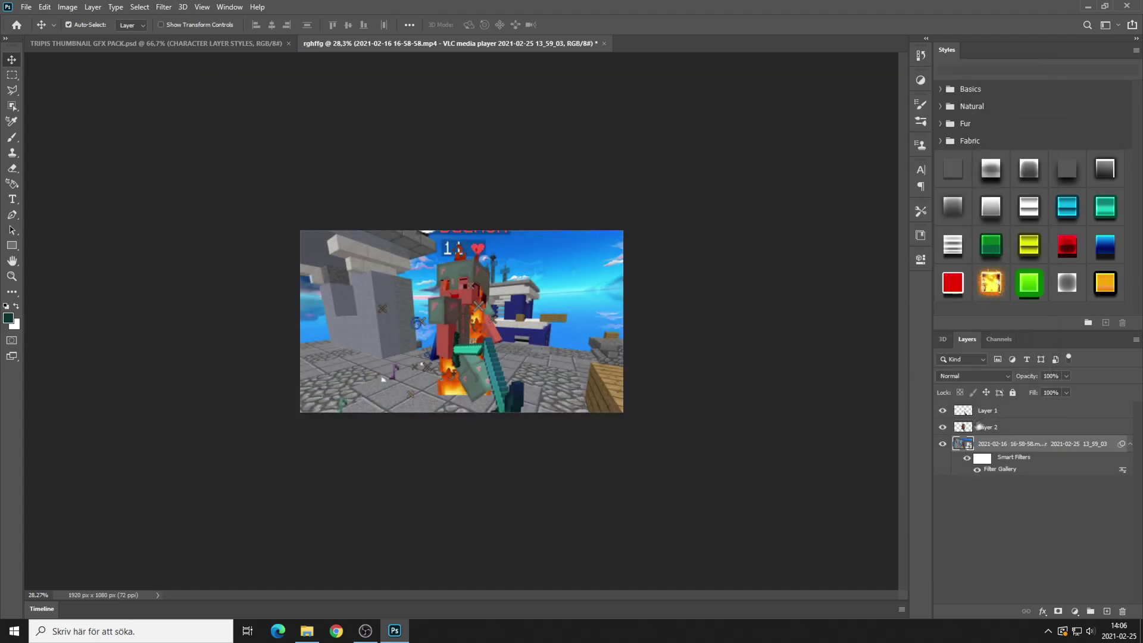
# - Repeat the last Filter Gallery effect on the character cutout (Layer 2) and the sword cutout (Layer 1)
pyautogui.click(979, 427)
pyautogui.click(170, 6)
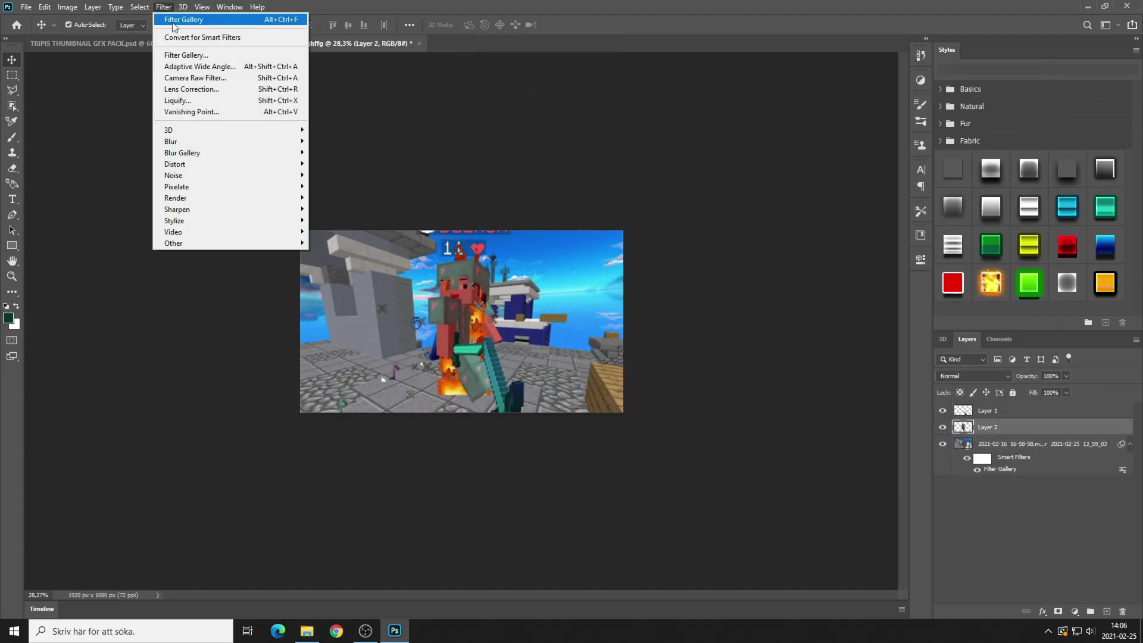
pyautogui.click(175, 16)
pyautogui.click(976, 411)
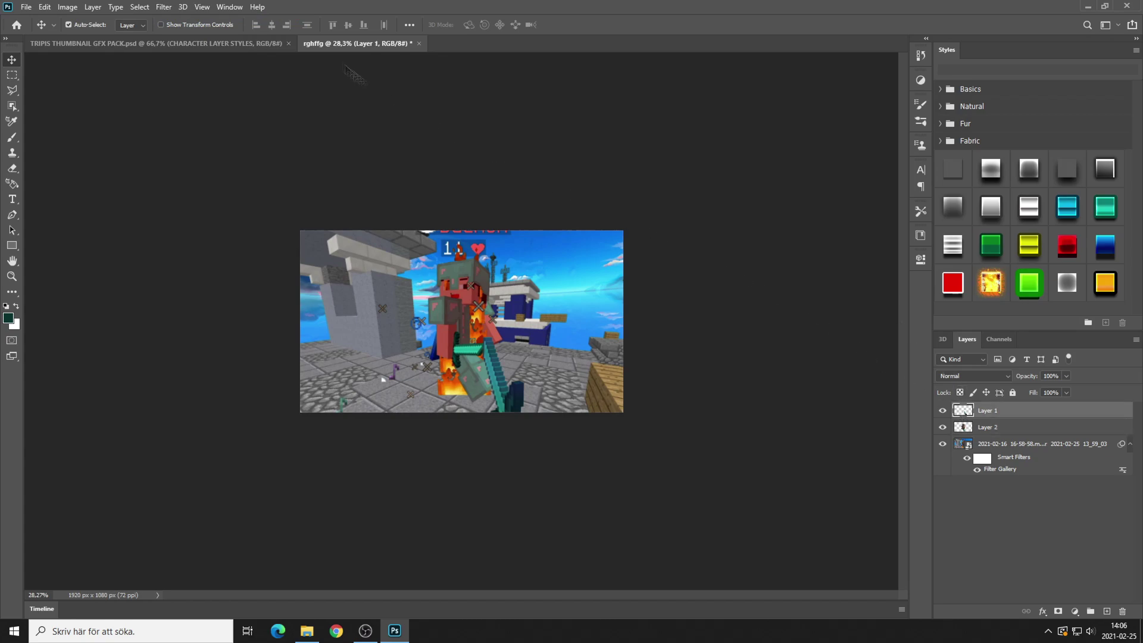
pyautogui.click(163, 7)
pyautogui.click(181, 22)
# - Apply a Vibrance adjustment to the background screenshot, with vibrance at +97 and only a slight change in saturation
pyautogui.click(968, 447)
pyautogui.click(67, 7)
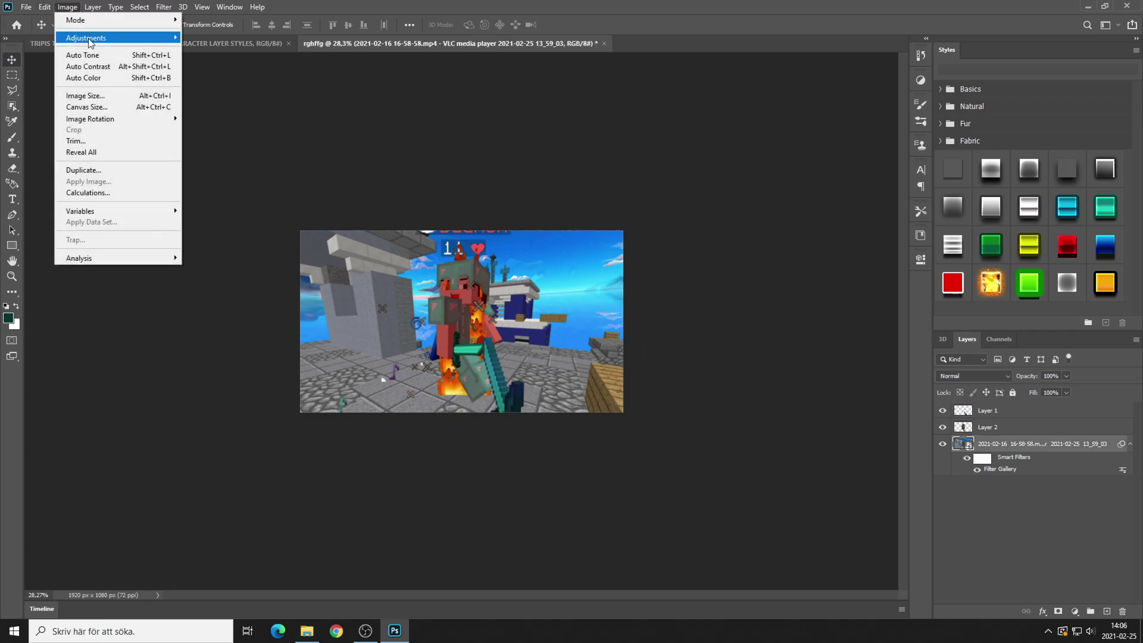
pyautogui.moveTo(95, 38)
pyautogui.click(202, 88)
pyautogui.moveTo(538, 207); pyautogui.dragTo(540, 238)
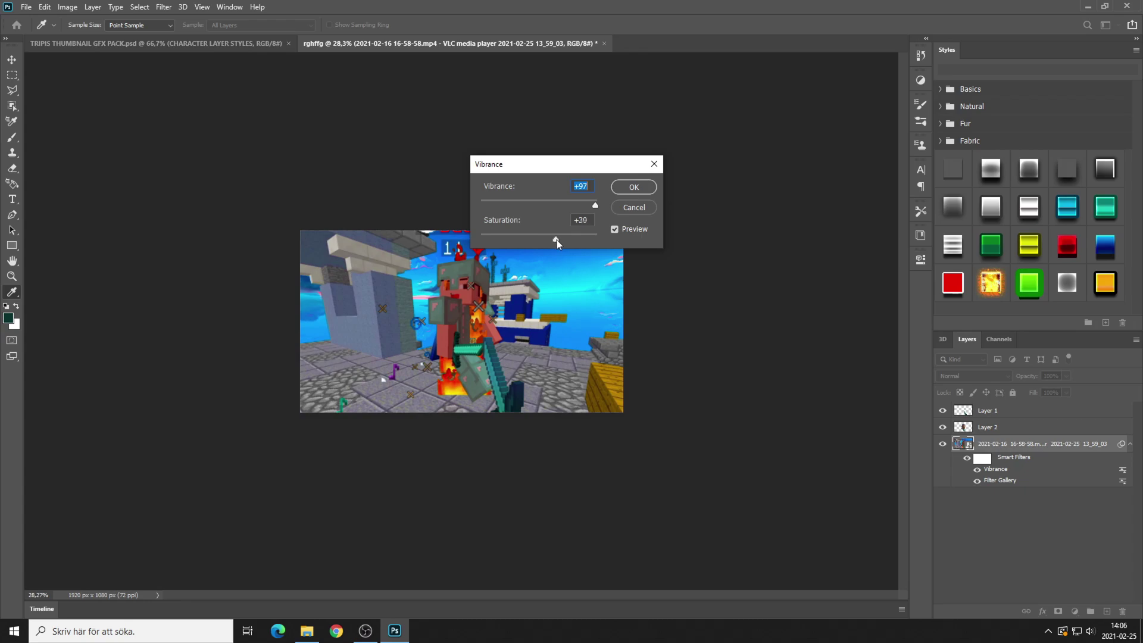
pyautogui.moveTo(559, 241); pyautogui.dragTo(541, 233)
pyautogui.click(650, 191)
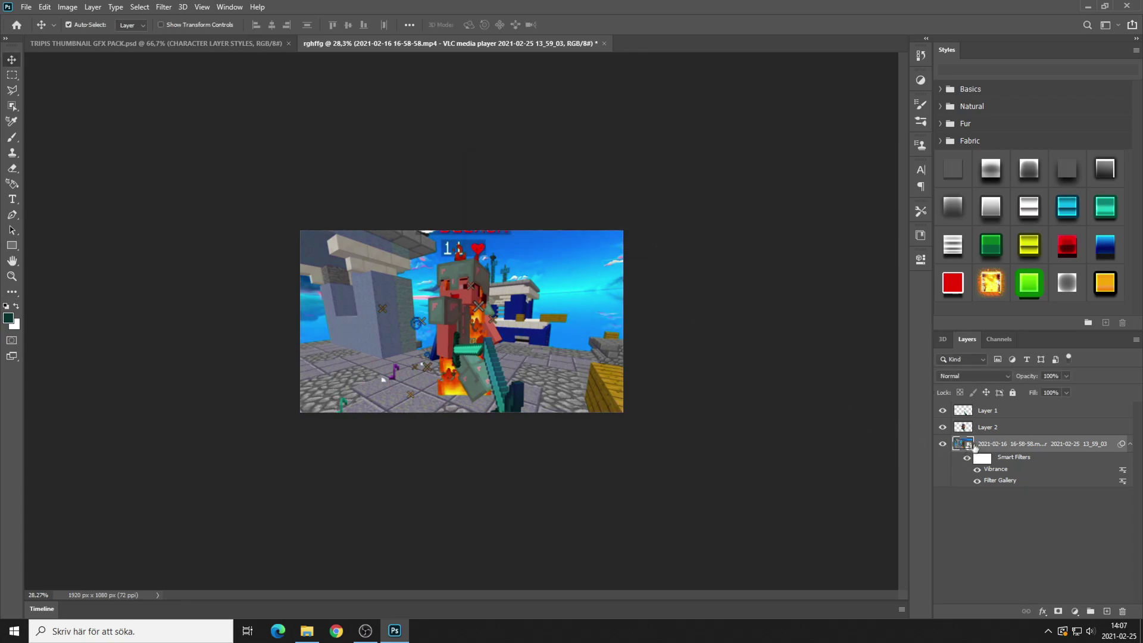
# - Apply a Radial Blur to the background screenshot with amount 18, the Zoom method and Best quality
pyautogui.click(164, 6)
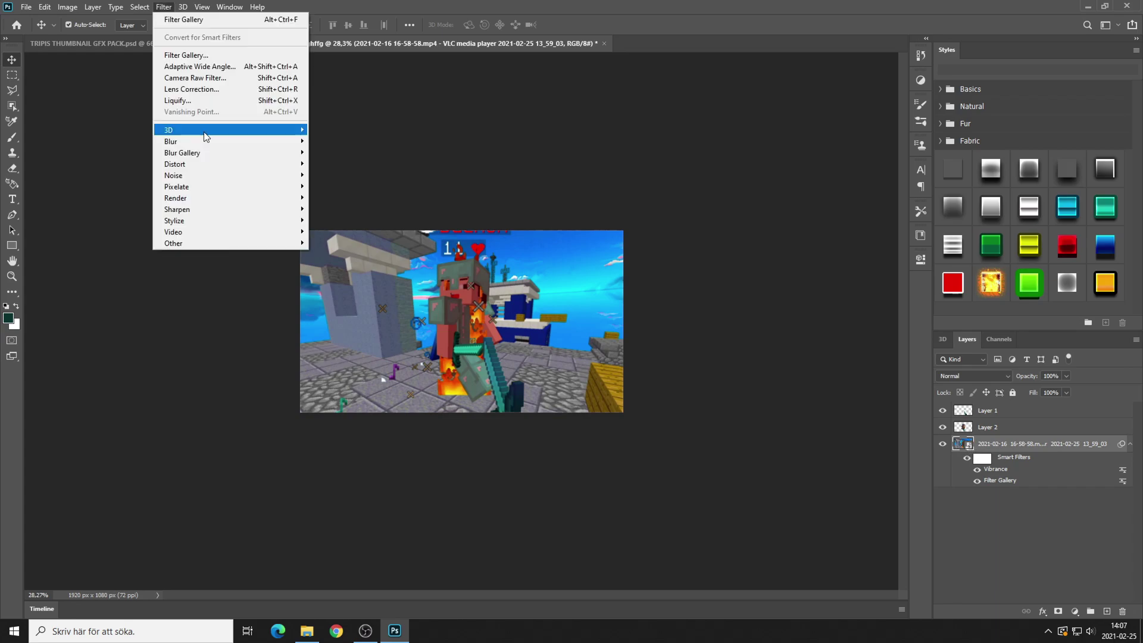
pyautogui.moveTo(268, 141)
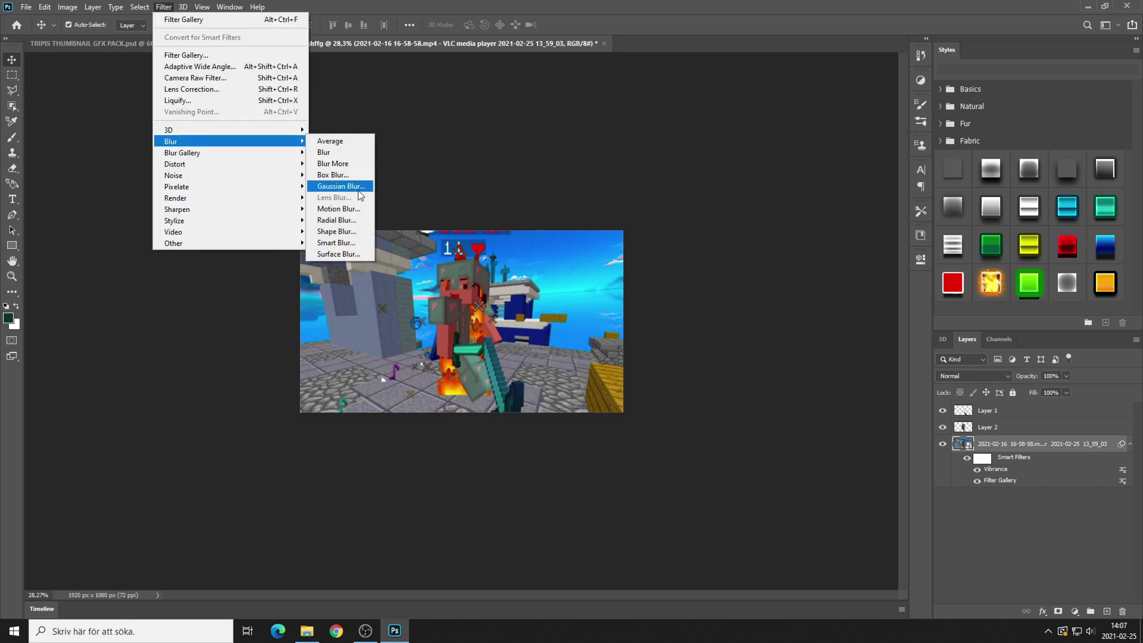
pyautogui.click(337, 219)
pyautogui.click(506, 243)
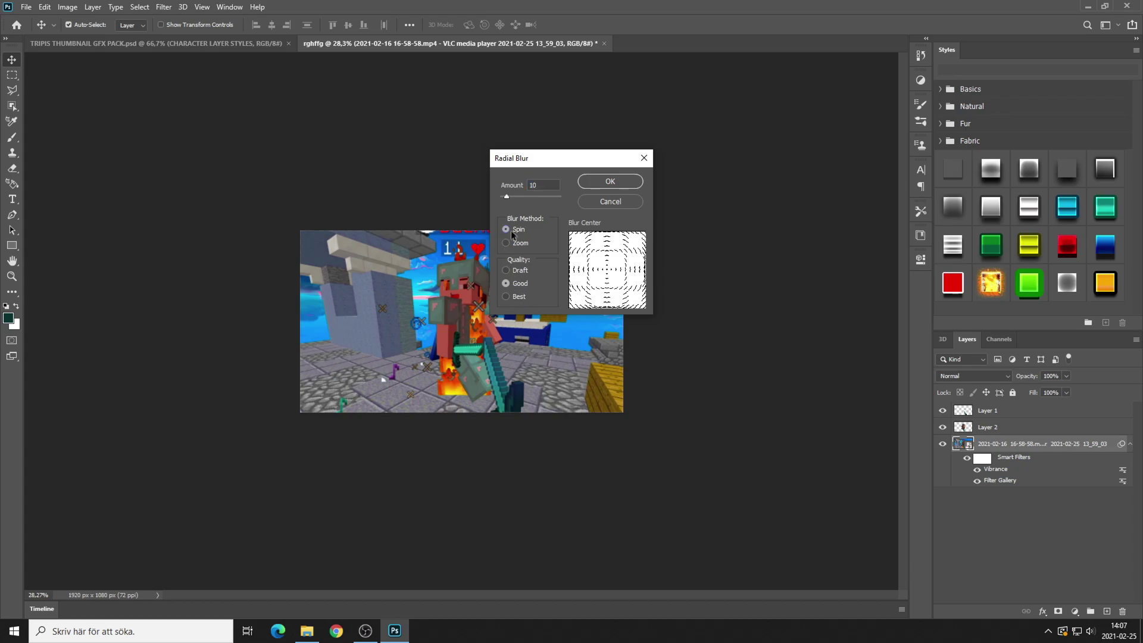
pyautogui.click(513, 298)
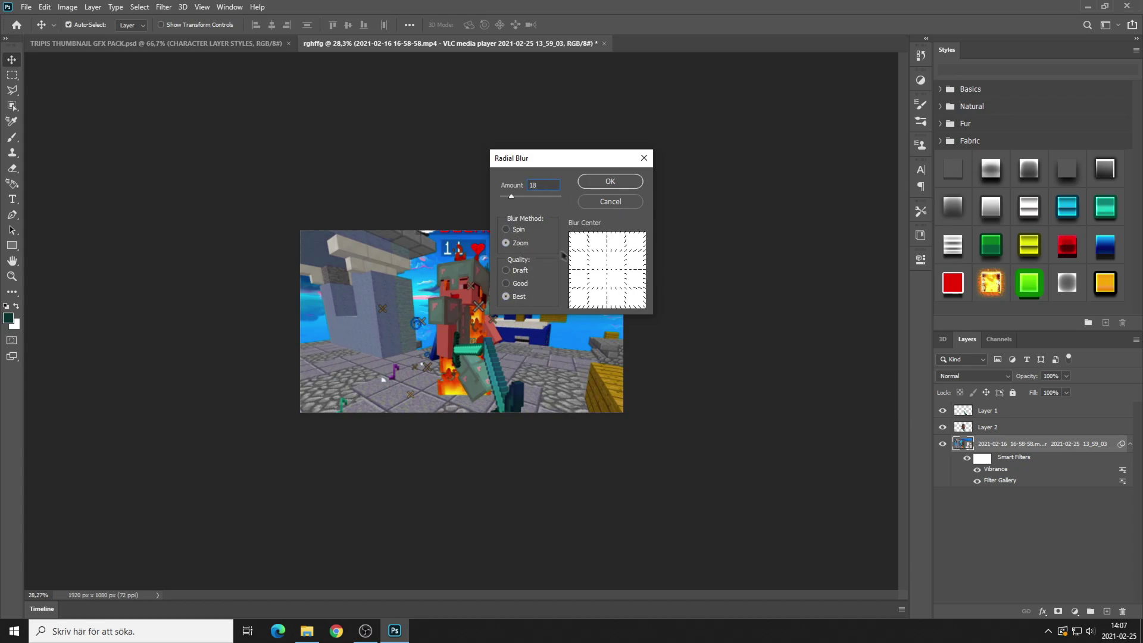
pyautogui.moveTo(607, 271); pyautogui.dragTo(608, 270)
pyautogui.click(603, 182)
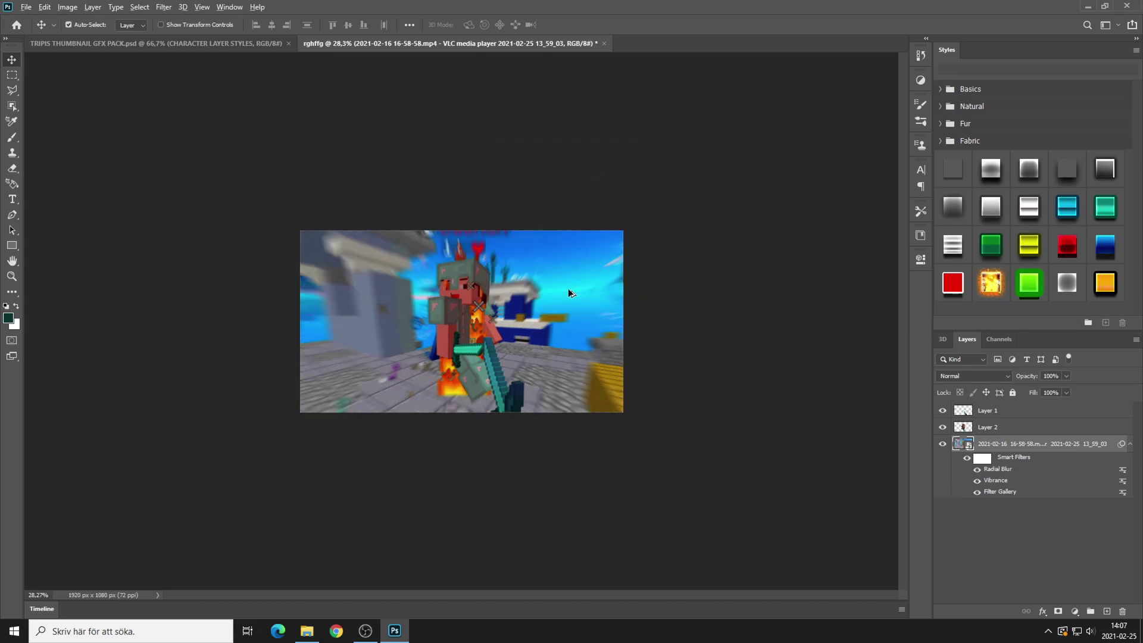
pyautogui.scroll(-2, 521, 344)
pyautogui.scroll(2, 521, 344)
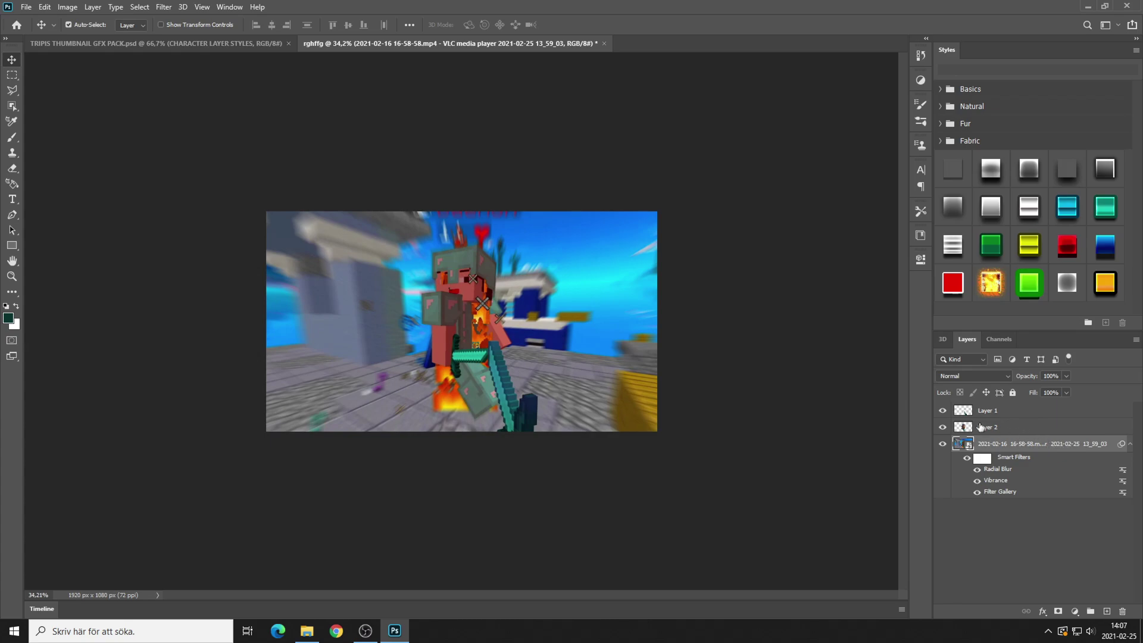
# - Try two light grey preset styles with inner glow and gradient overlay, one including satin, on the character cutout (Layer 2)
pyautogui.click(980, 426)
pyautogui.click(1028, 168)
pyautogui.scroll(-2, 569, 374)
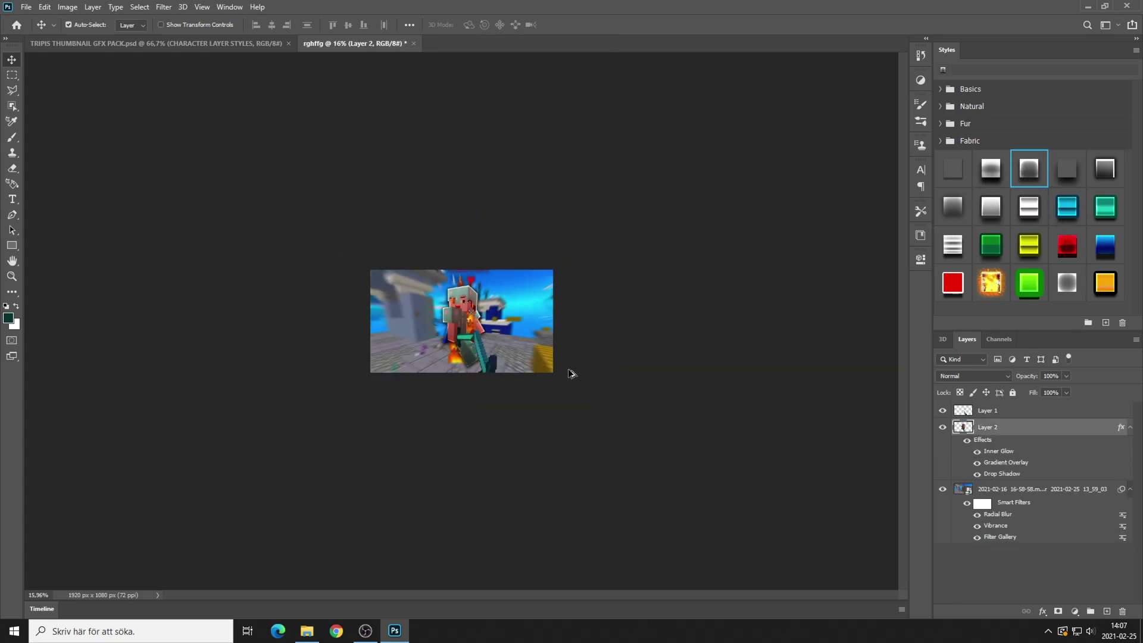
pyautogui.scroll(2, 570, 374)
pyautogui.scroll(-2, 570, 373)
pyautogui.click(990, 169)
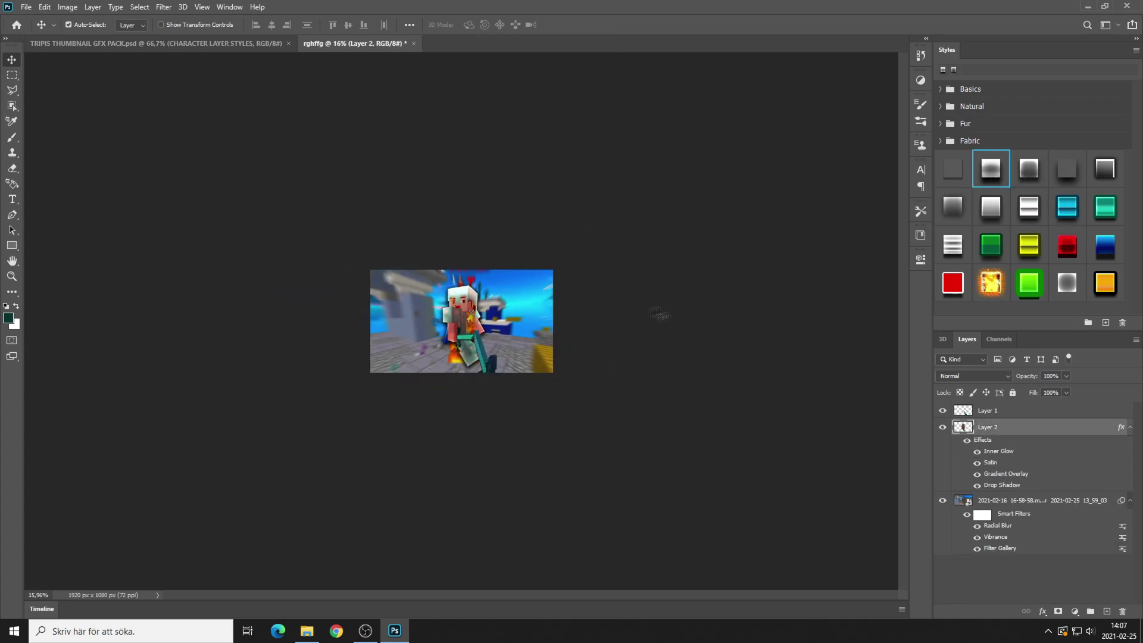
pyautogui.scroll(1, 647, 336)
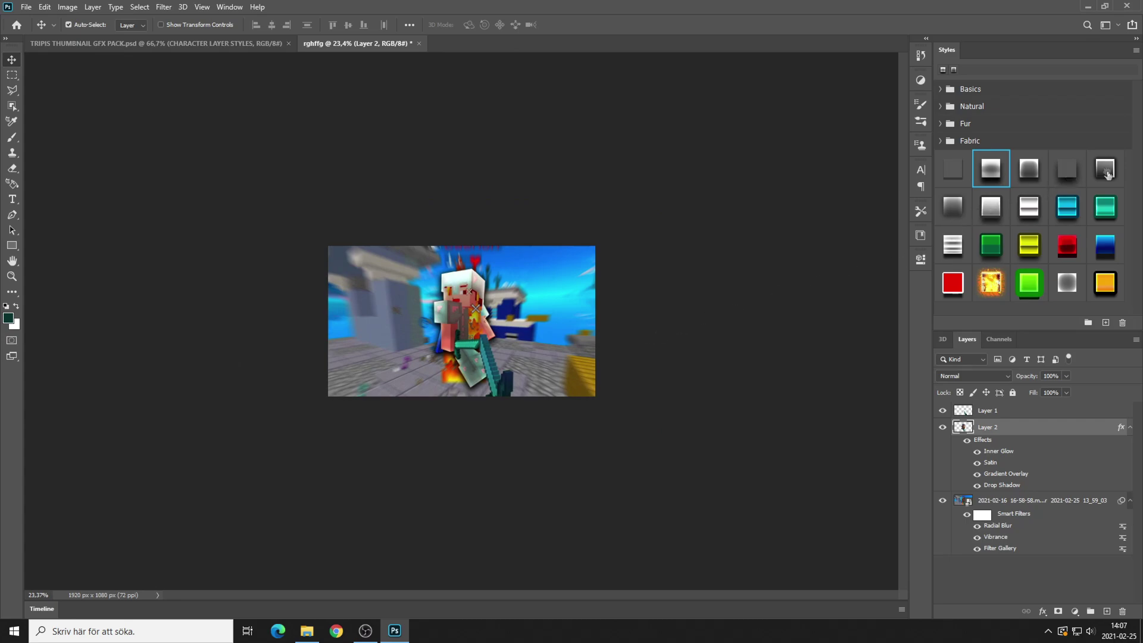
# - Give Layer 2 the white-edged dark preset style with inner shadow, inner glow, gradient overlay and drop shadow, comparing it with the plain dark grey preset
pyautogui.click(1104, 168)
pyautogui.scroll(-2, 570, 352)
pyautogui.scroll(4, 561, 390)
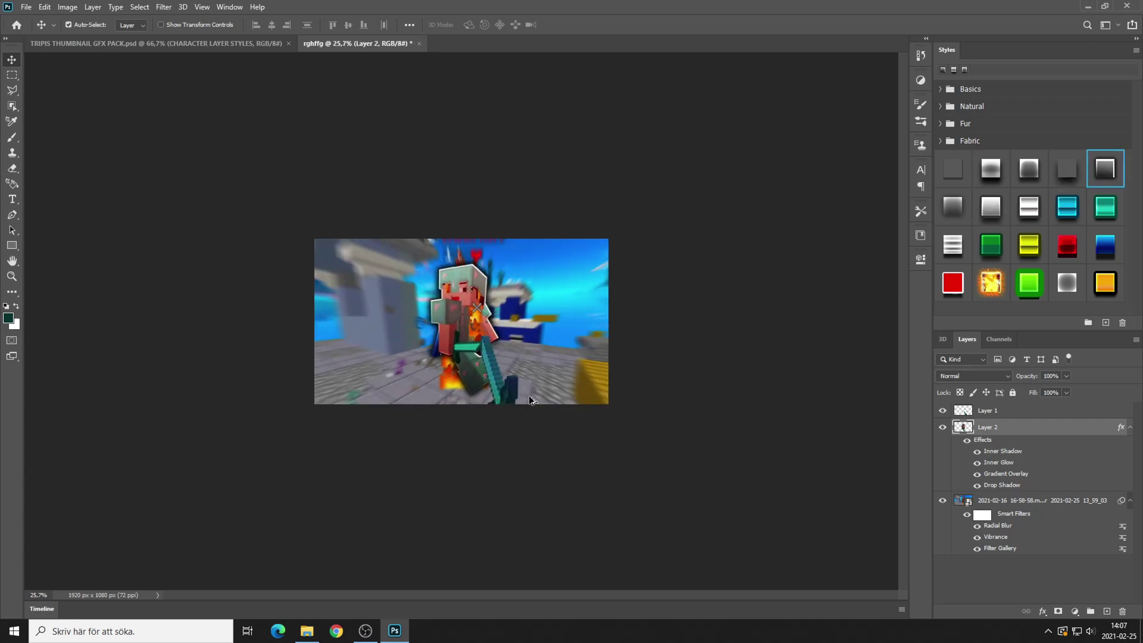
pyautogui.scroll(-3, 506, 399)
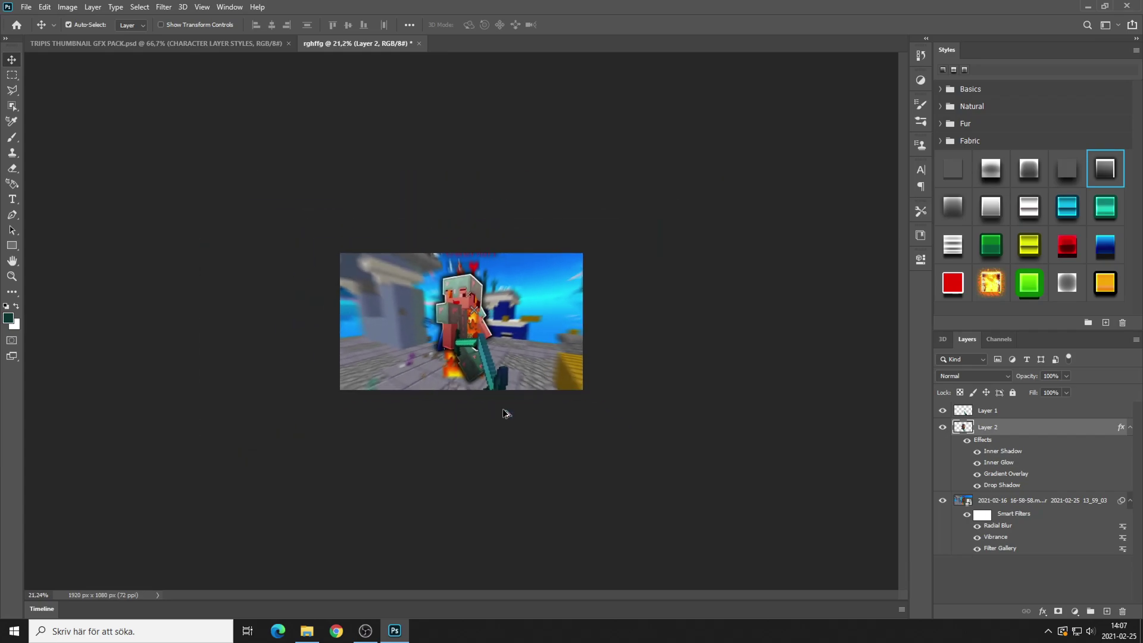
pyautogui.scroll(4, 505, 410)
pyautogui.scroll(-3, 496, 401)
pyautogui.scroll(-1, 495, 401)
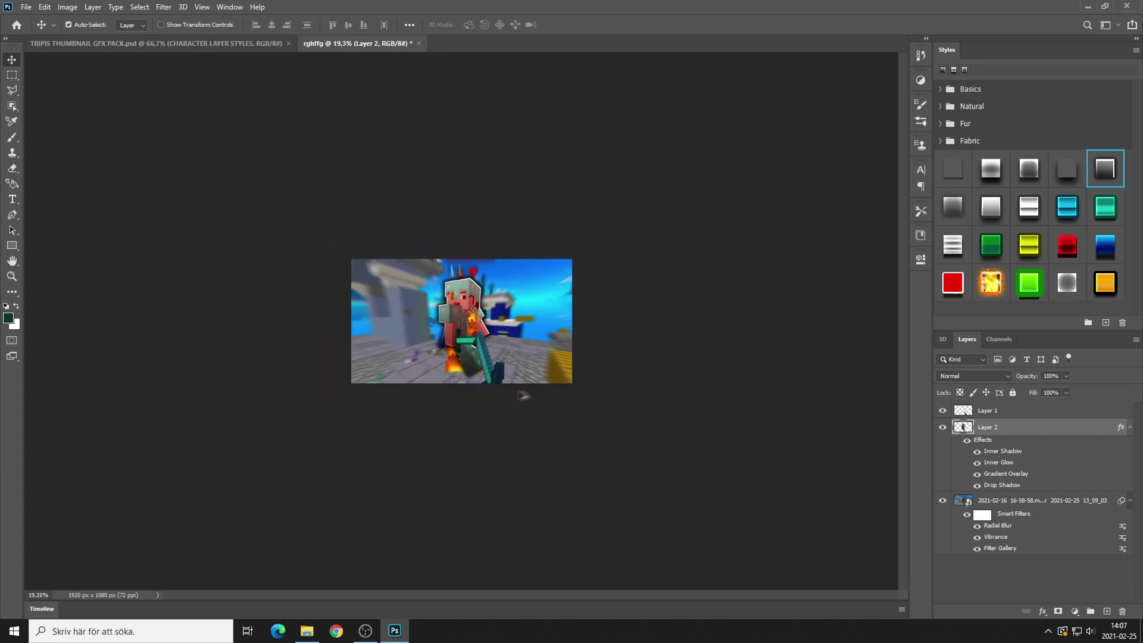
pyautogui.click(948, 218)
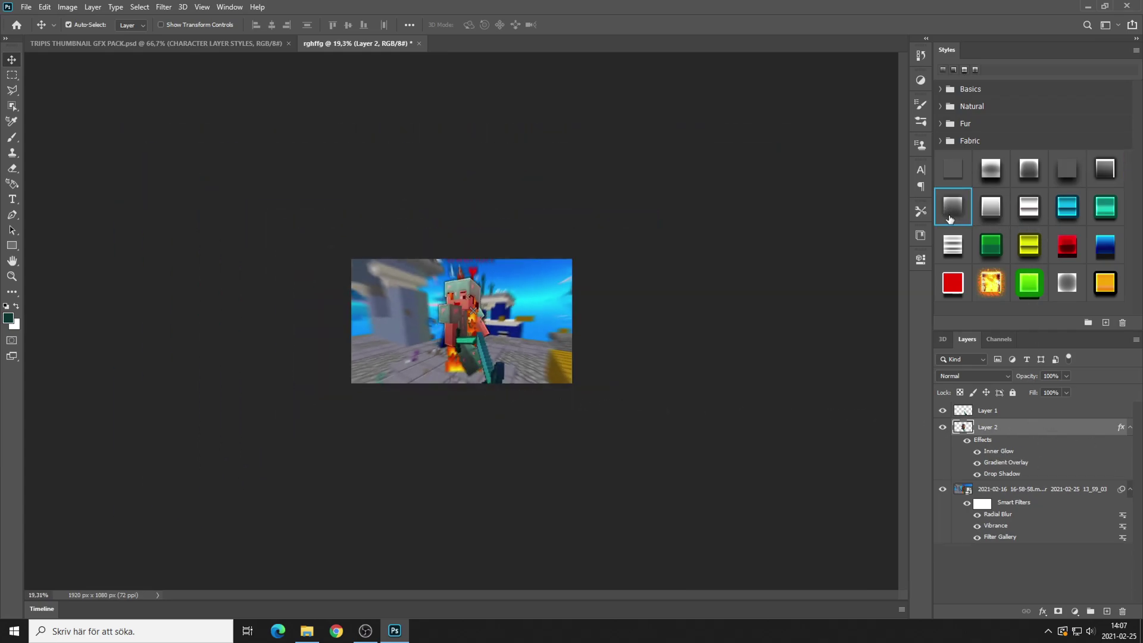
pyautogui.scroll(3, 504, 344)
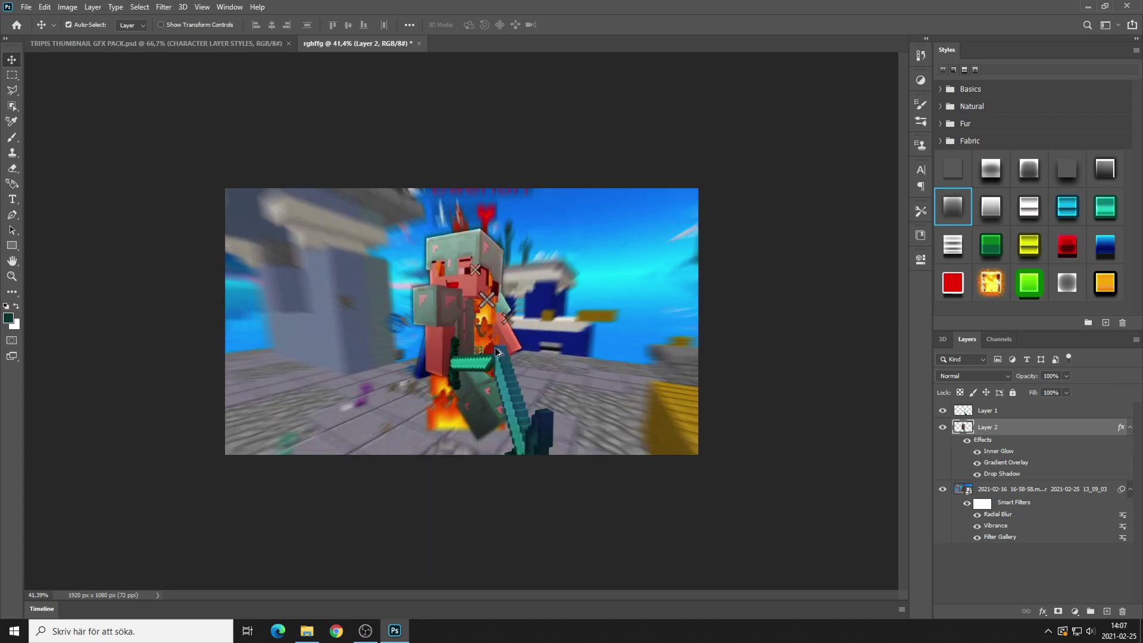
pyautogui.scroll(-2, 497, 351)
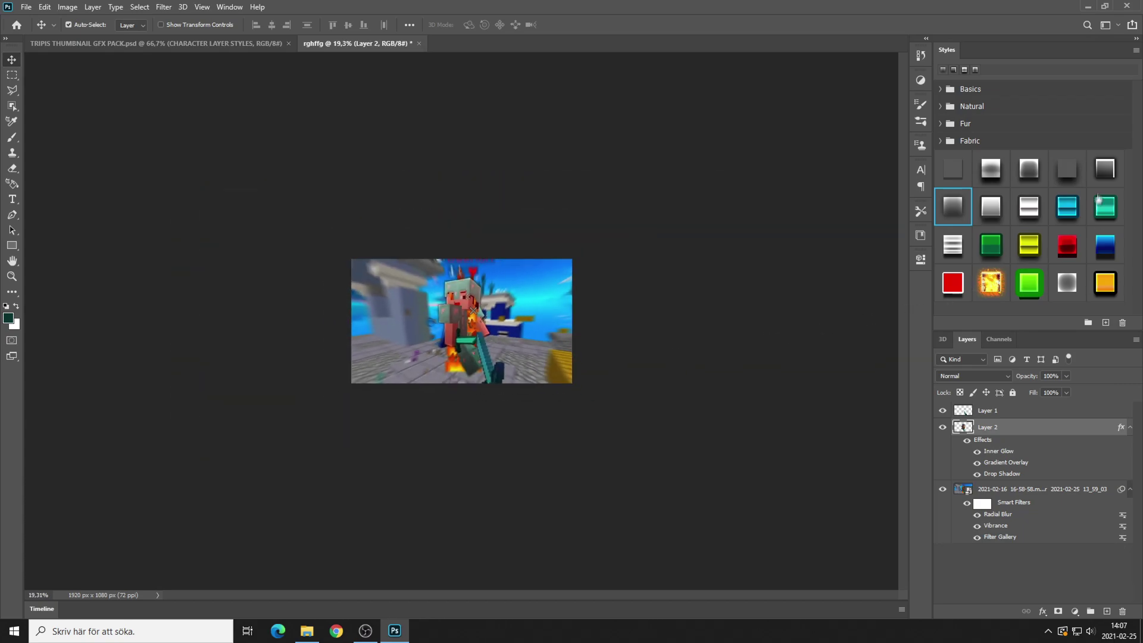
pyautogui.click(1107, 172)
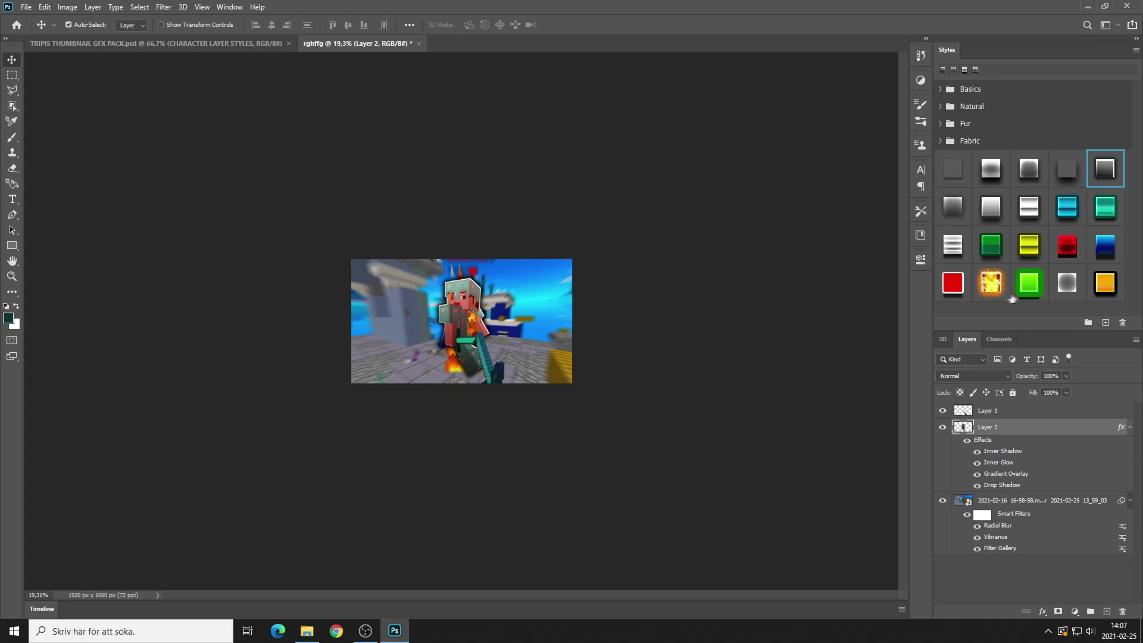
# - Apply the preset style with inner glow, satin, gradient overlay and drop shadow to the sword cutout (Layer 1)
pyautogui.click(976, 410)
pyautogui.scroll(2, 691, 360)
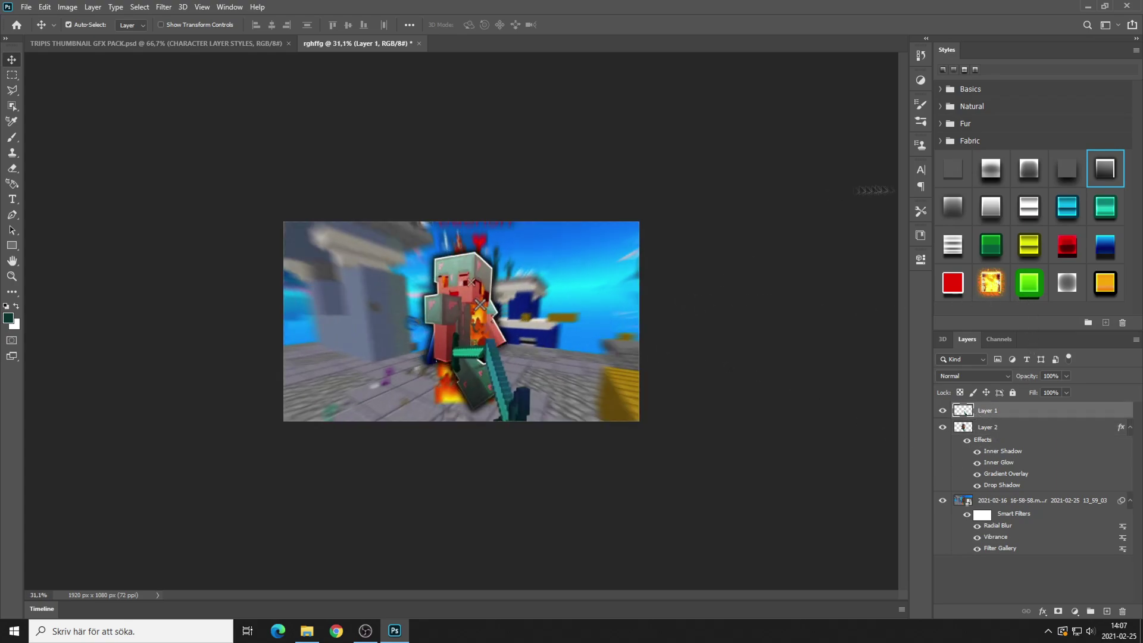
pyautogui.click(1024, 173)
pyautogui.click(991, 171)
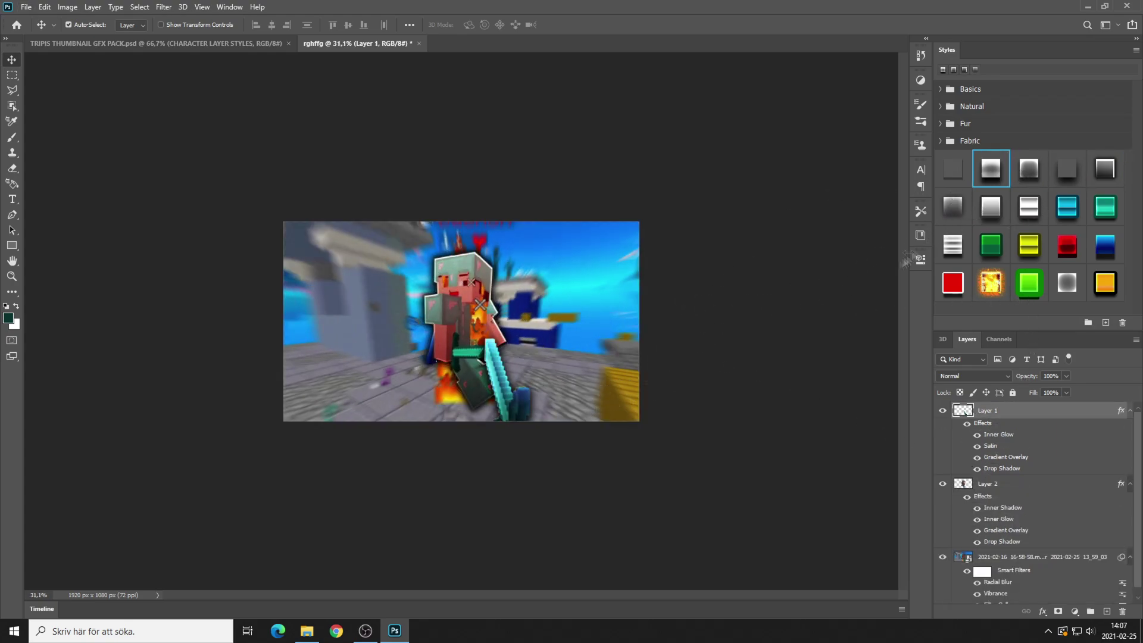
pyautogui.scroll(-1, 643, 429)
pyautogui.scroll(1, 634, 439)
pyautogui.scroll(-1, 980, 551)
# - Add a new layer directly above the background screenshot and set up a Hard Round brush of 1102 px
pyautogui.click(969, 548)
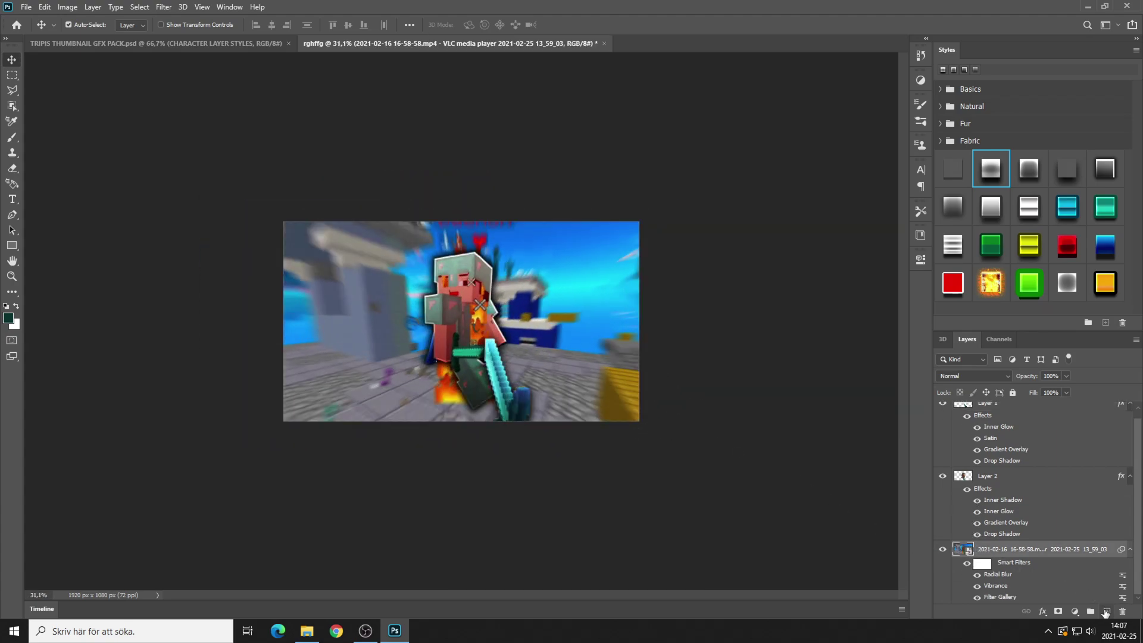
pyautogui.click(1106, 611)
pyautogui.click(12, 137)
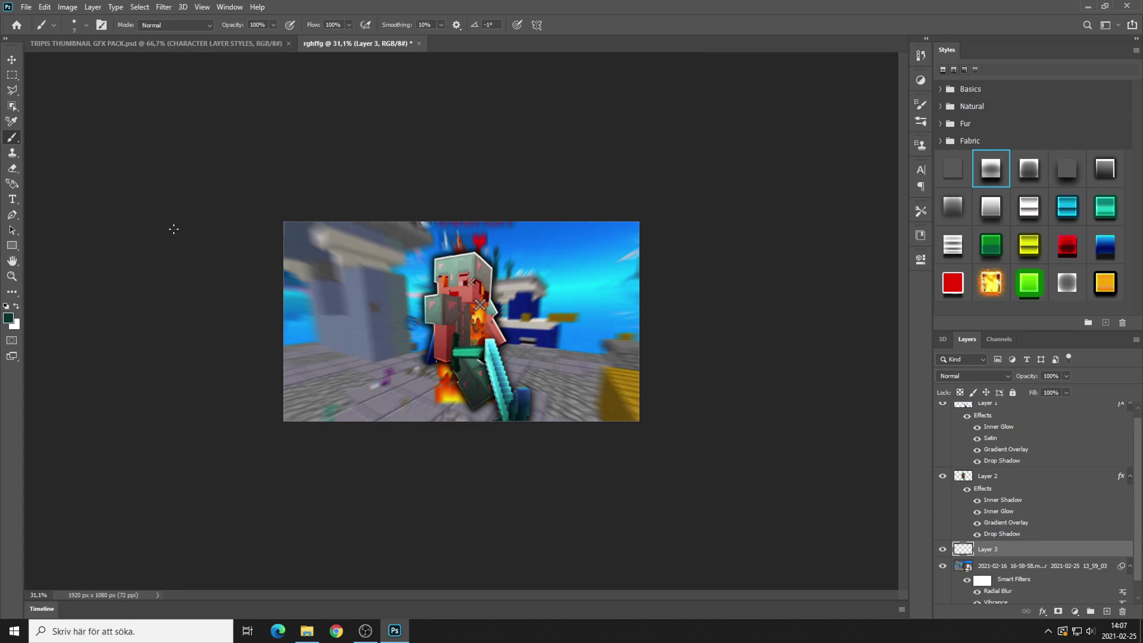
pyautogui.click(78, 23)
pyautogui.moveTo(73, 62); pyautogui.dragTo(136, 72)
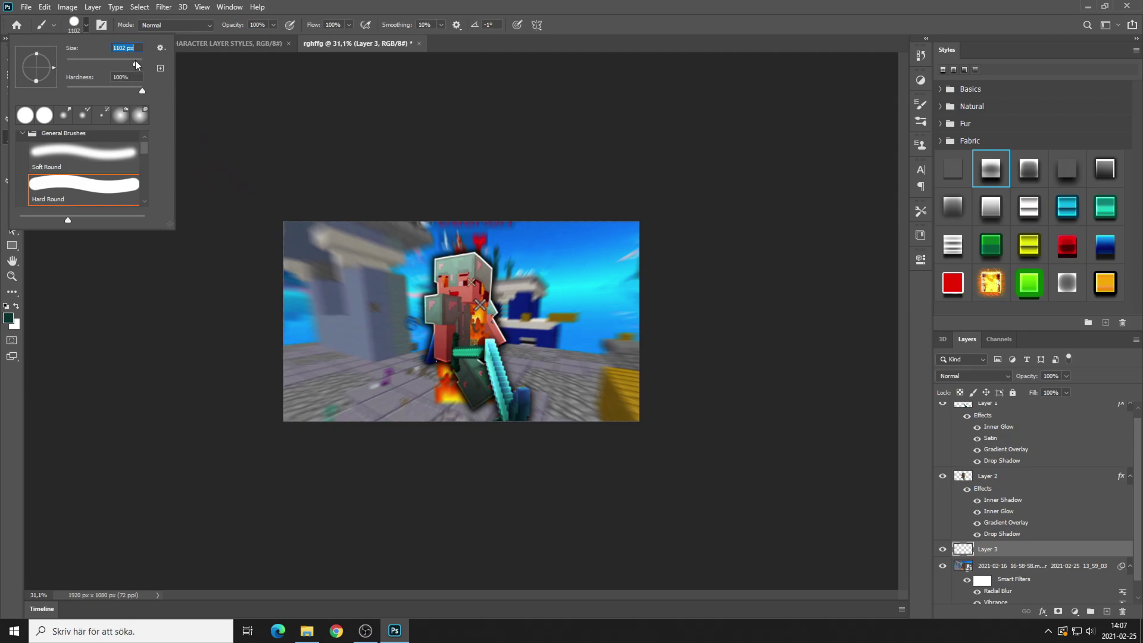
# - Set the foreground colour to black and paint the whole canvas on Layer 3, discarding the dark green stroke
pyautogui.moveTo(282, 291); pyautogui.dragTo(381, 286)
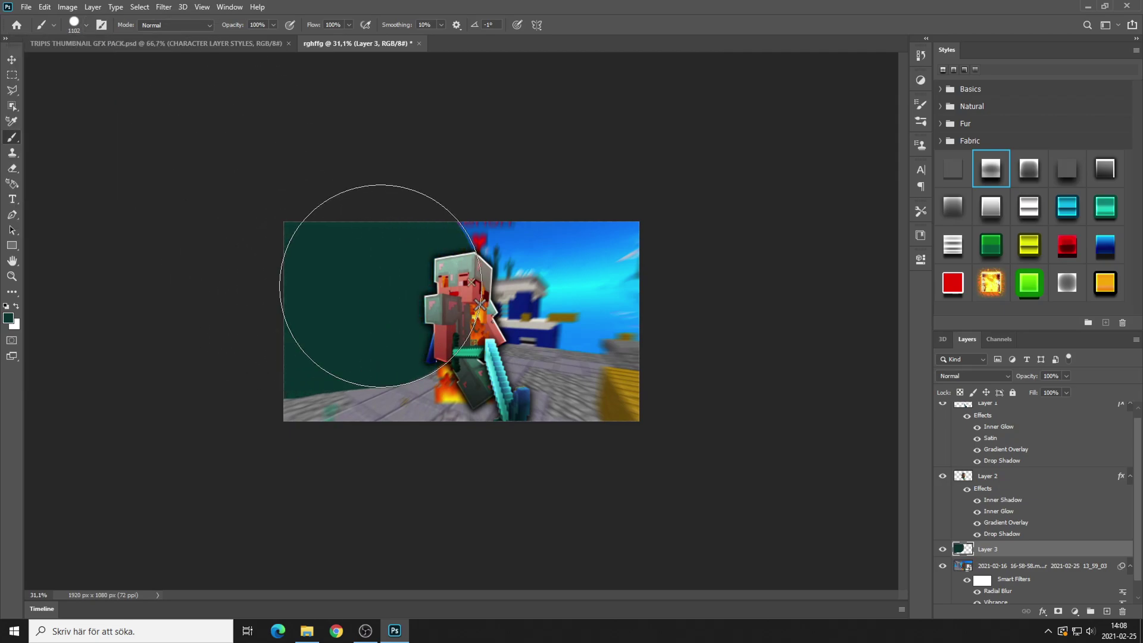
pyautogui.hotkey('ctrl', 'z')
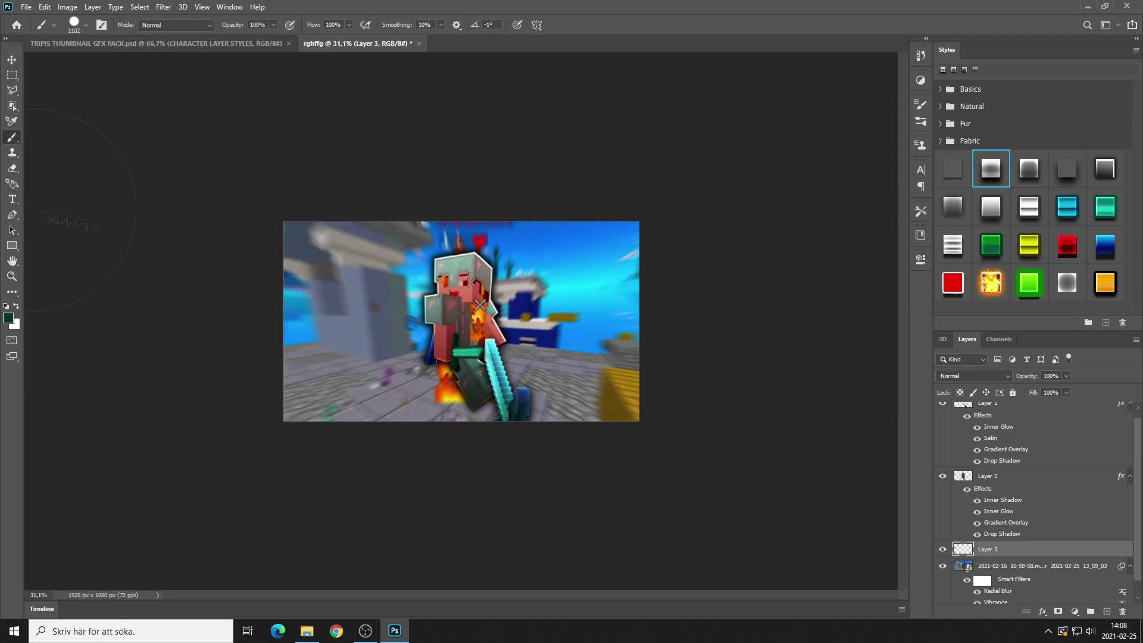
pyautogui.click(9, 317)
pyautogui.click(651, 262)
pyautogui.click(866, 151)
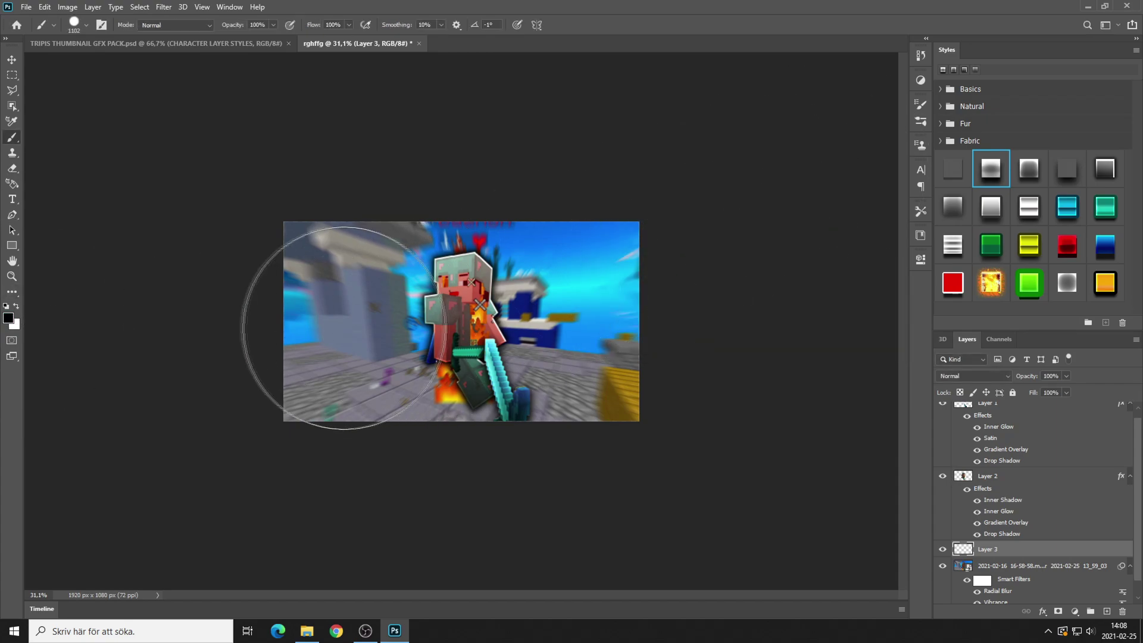
pyautogui.moveTo(344, 328)
pyautogui.mouseDown()
pyautogui.moveTo(324, 284)
pyautogui.moveTo(656, 340)
pyautogui.moveTo(426, 306)
pyautogui.moveTo(242, 306)
pyautogui.mouseUp()
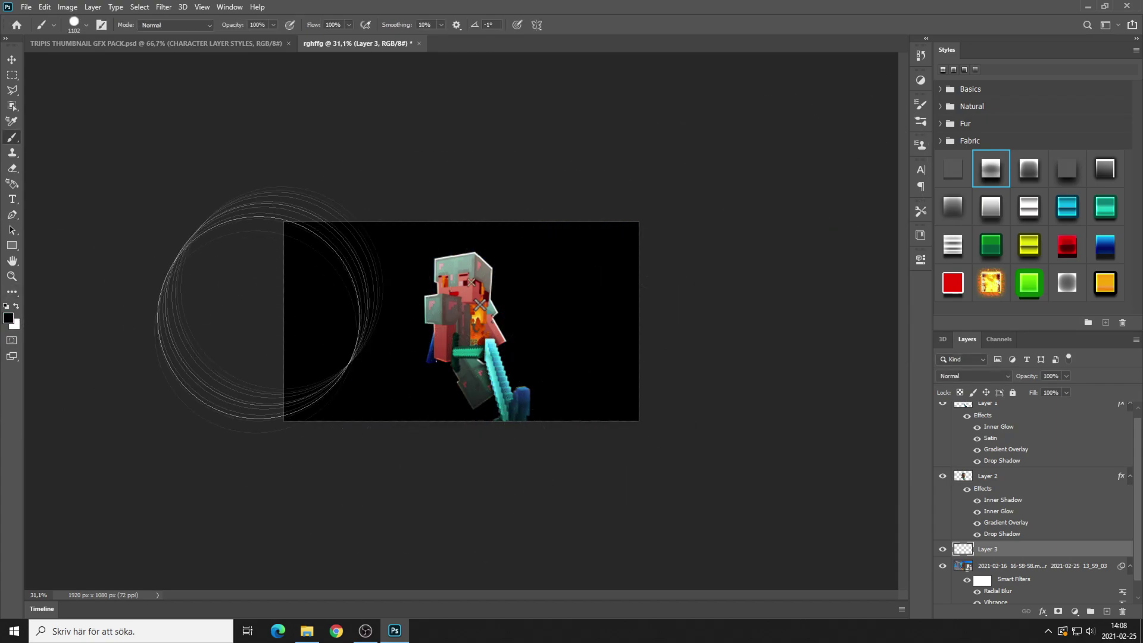
pyautogui.click(13, 59)
# - Apply the grey preset style with inner glow, gradient overlay and drop shadow to the black Layer 3
pyautogui.scroll(-1, 1034, 551)
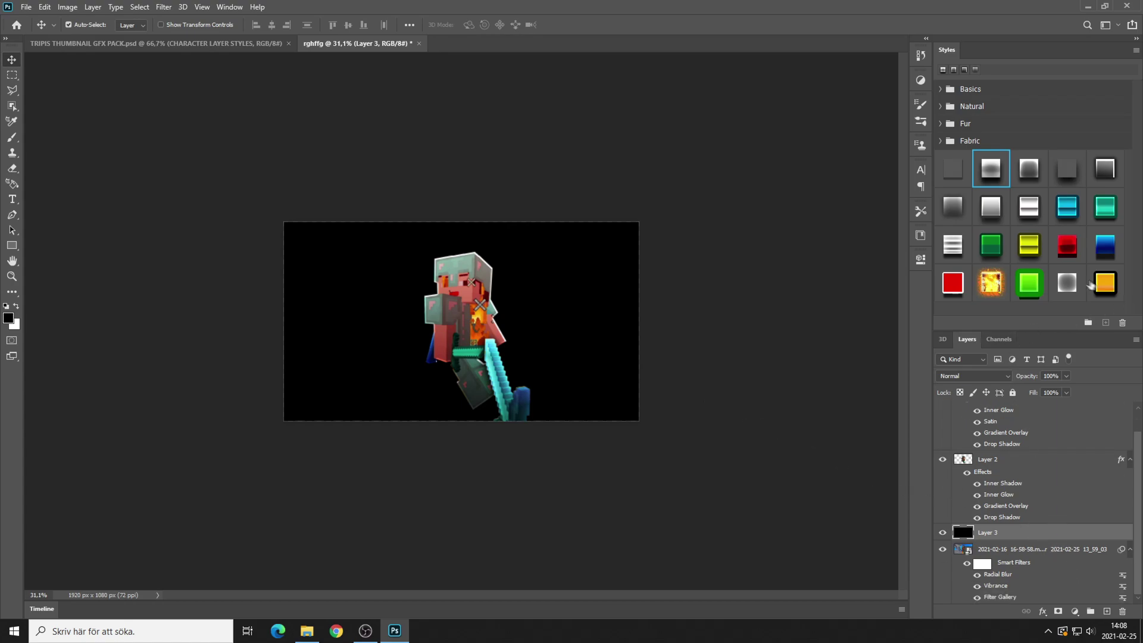
pyautogui.click(1065, 284)
pyautogui.click(1021, 161)
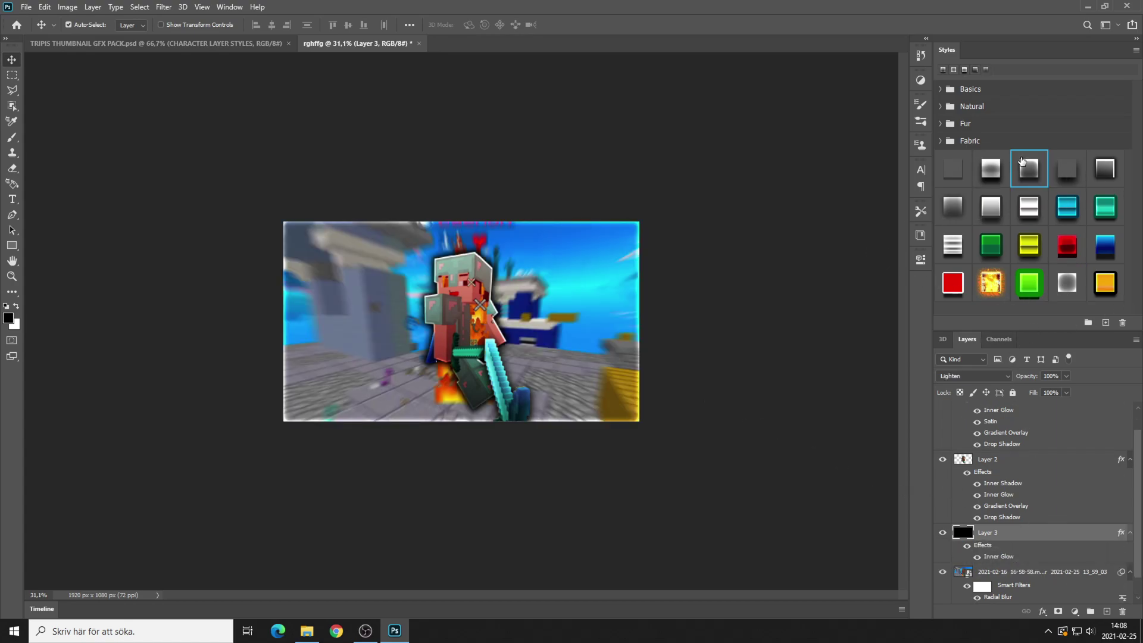
pyautogui.click(1027, 173)
pyautogui.scroll(-12, 668, 311)
pyautogui.scroll(8, 655, 355)
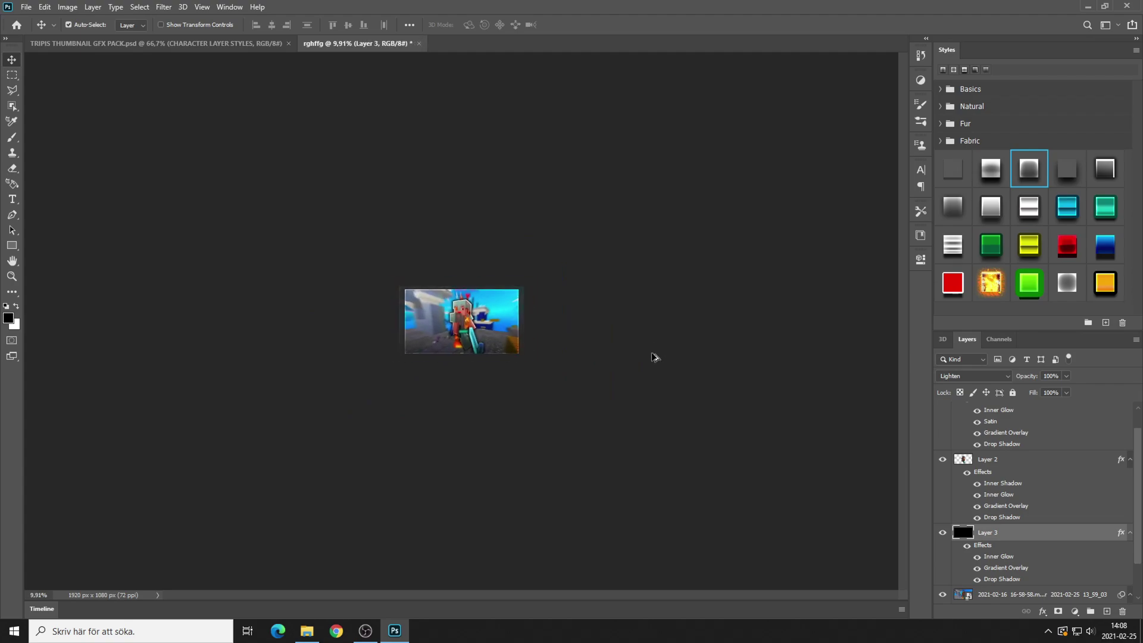
pyautogui.scroll(3, 636, 376)
pyautogui.scroll(-3, 615, 361)
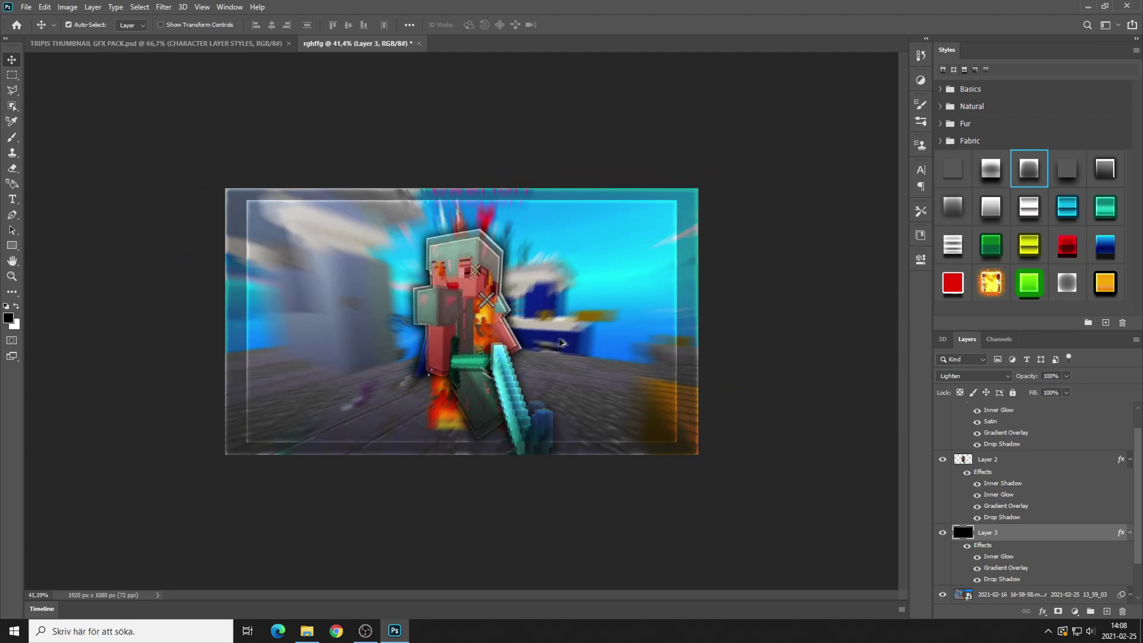
pyautogui.scroll(1, 534, 340)
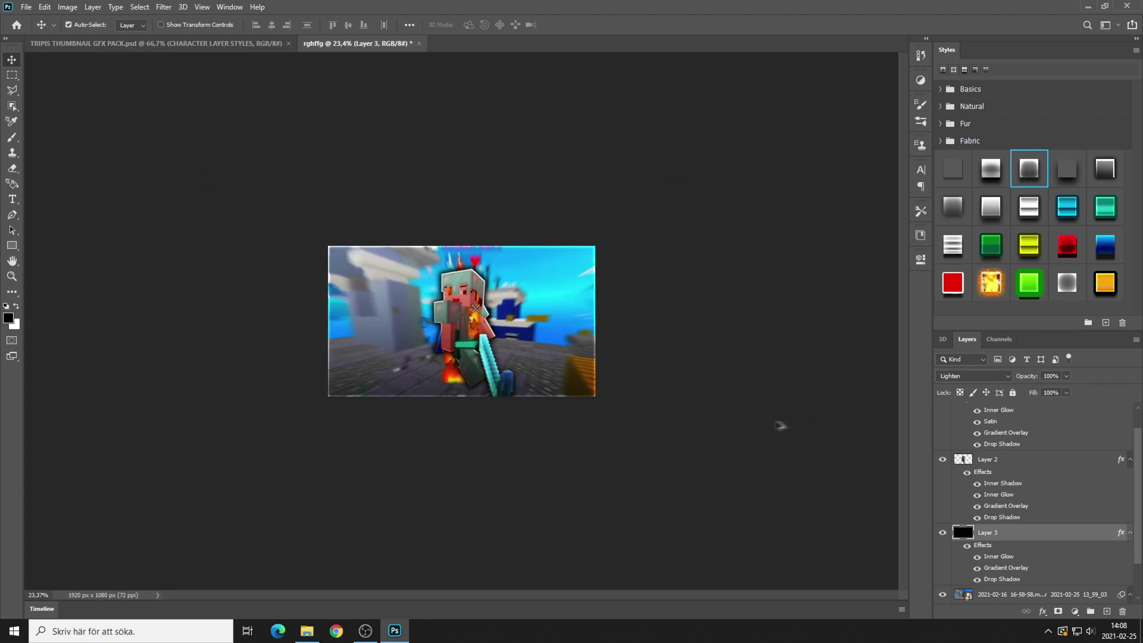
pyautogui.scroll(-2, 697, 465)
pyautogui.scroll(3, 690, 463)
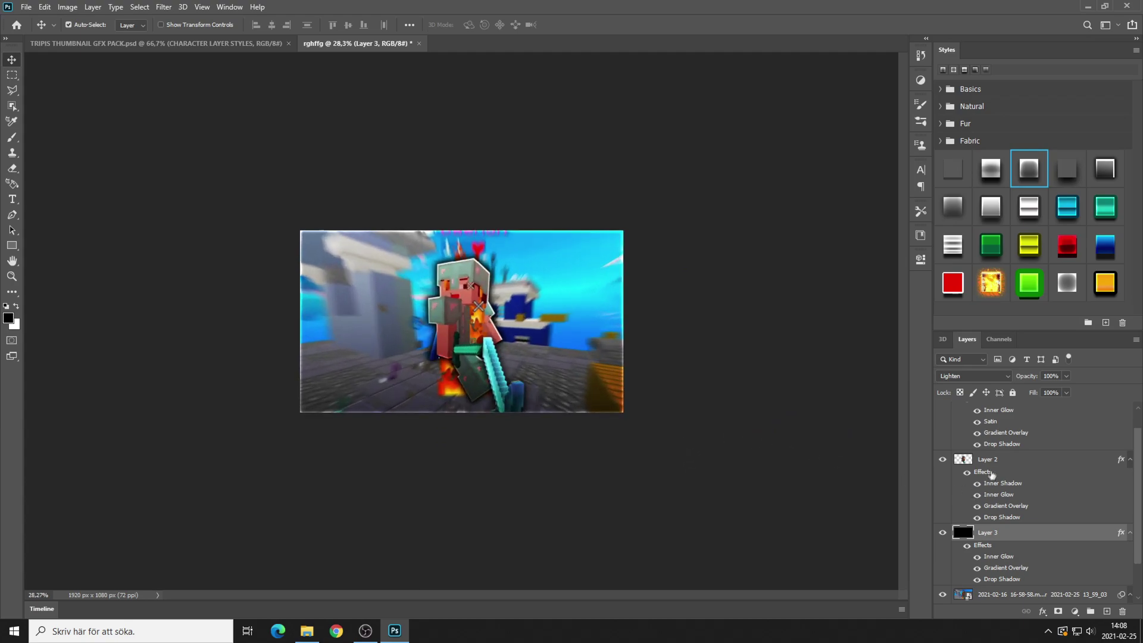
# - Try the satin and grey gradient presets on the character cutout again and return it to the white-edged inner shadow style
pyautogui.click(990, 461)
pyautogui.click(993, 172)
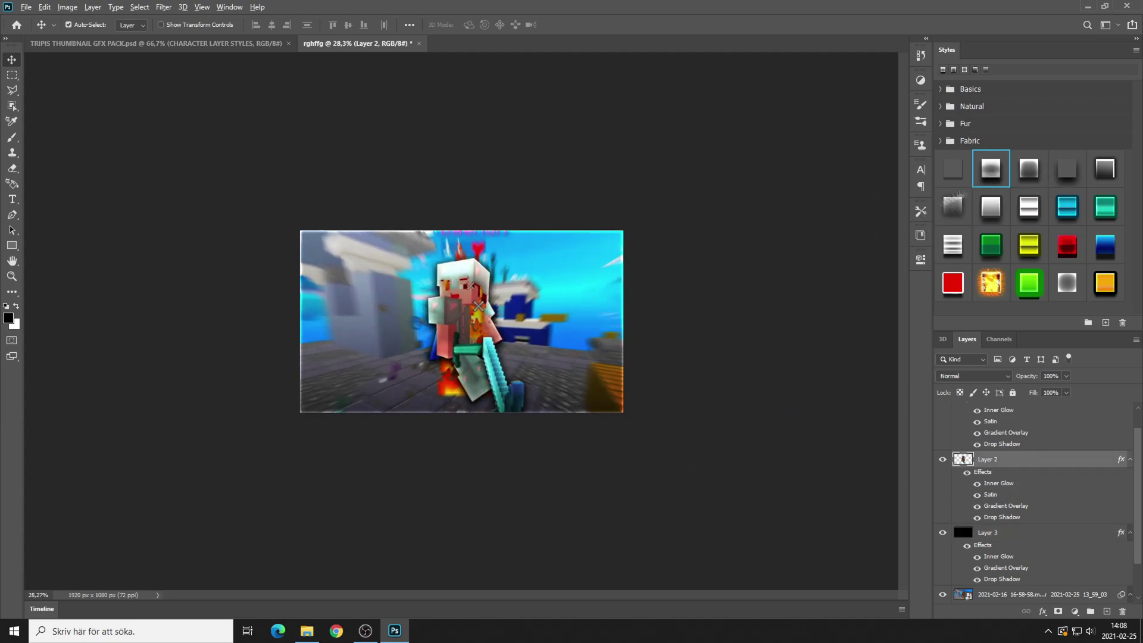
pyautogui.click(1026, 170)
pyautogui.scroll(-2, 696, 345)
pyautogui.click(1104, 168)
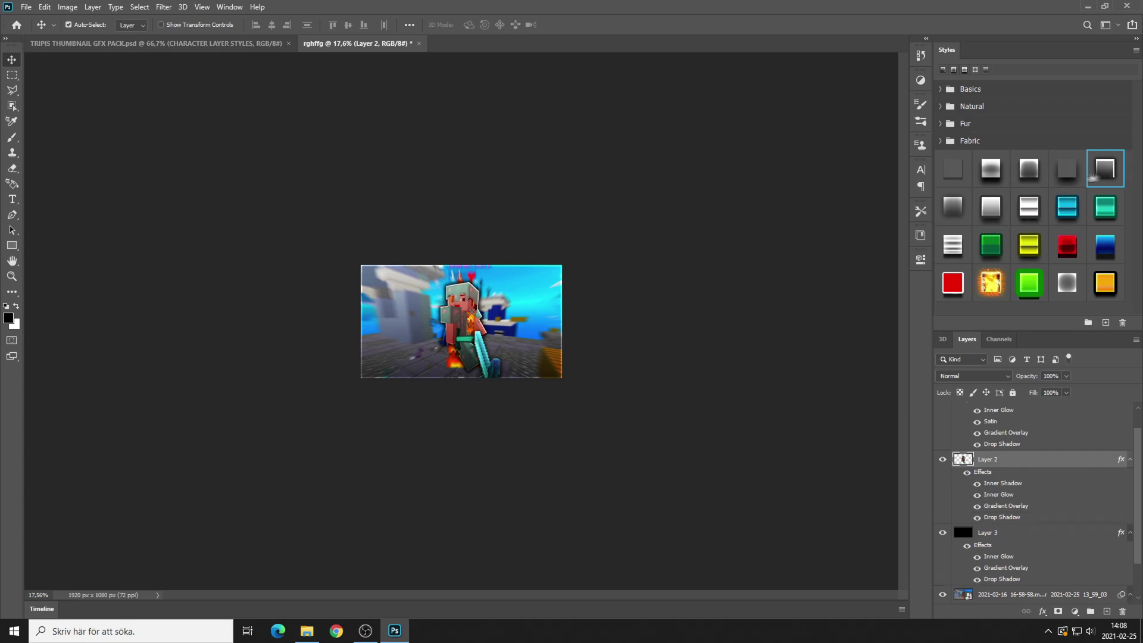
pyautogui.scroll(-3, 467, 405)
pyautogui.scroll(6, 467, 406)
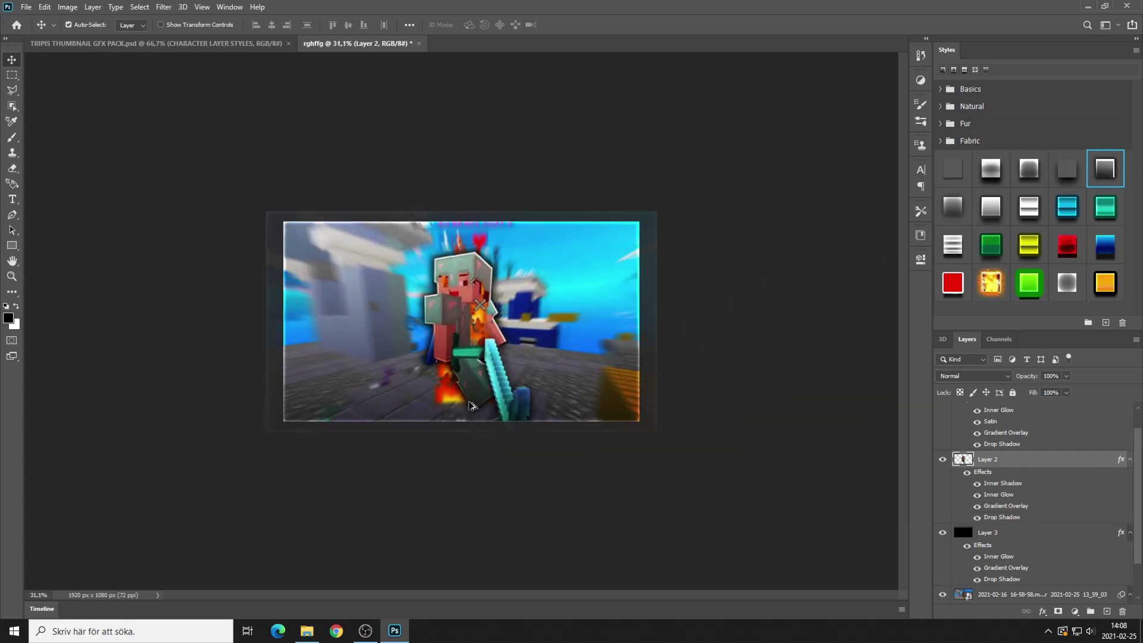
pyautogui.scroll(-2, 470, 405)
pyautogui.scroll(2, 471, 406)
pyautogui.scroll(2, 983, 465)
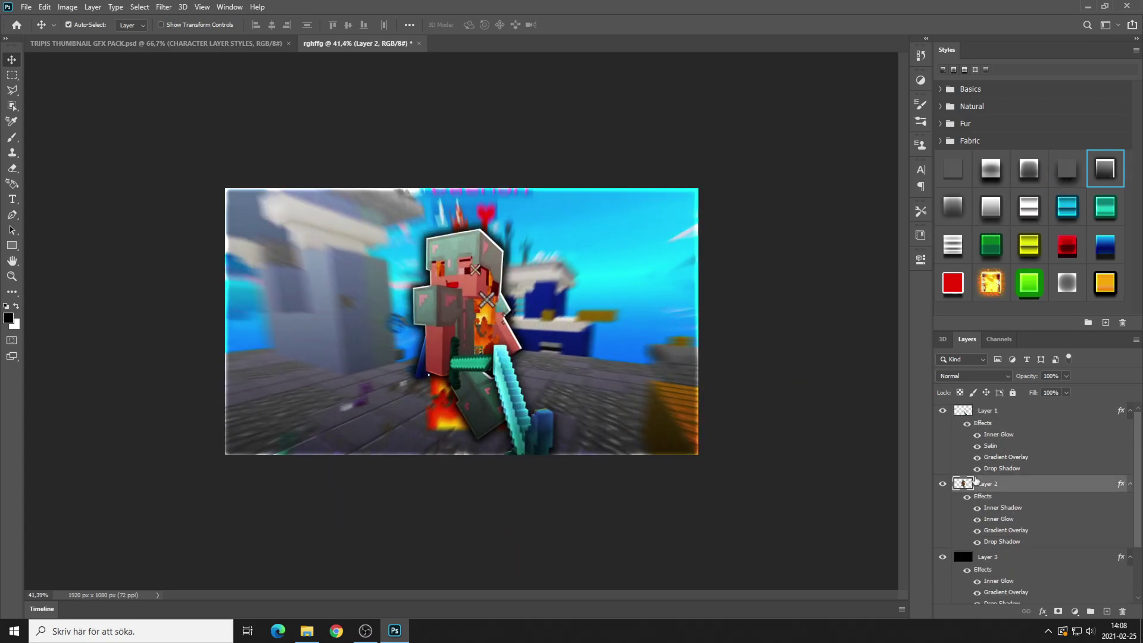
# - Raise the brightness of the character cutout on Layer 2 to 31 with a Brightness/Contrast adjustment
pyautogui.click(59, 6)
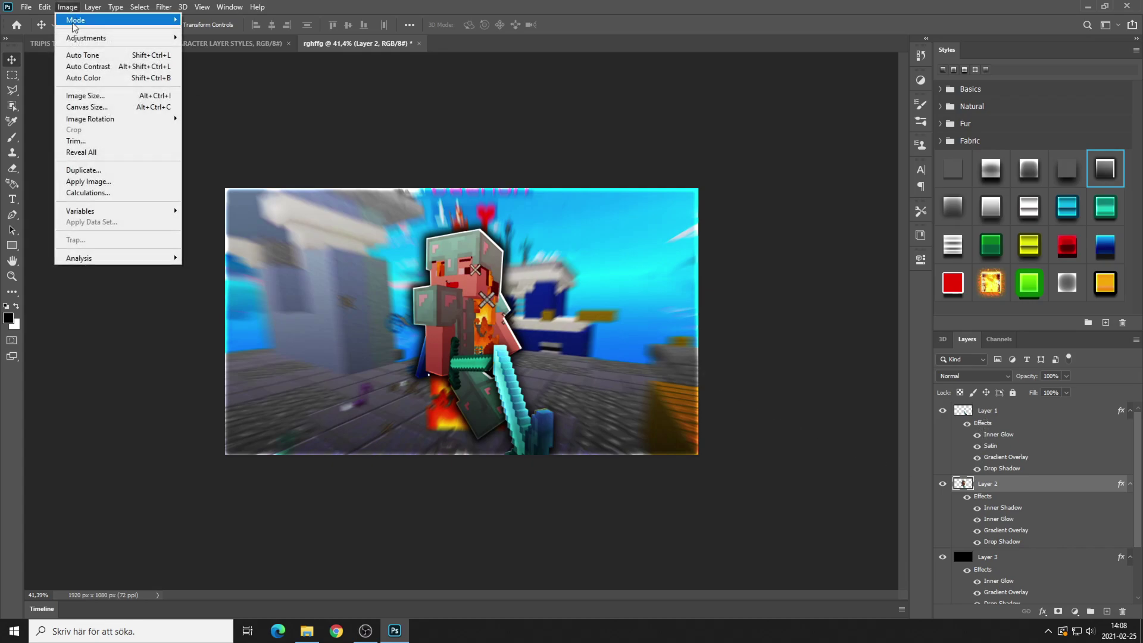
pyautogui.moveTo(89, 35)
pyautogui.click(224, 37)
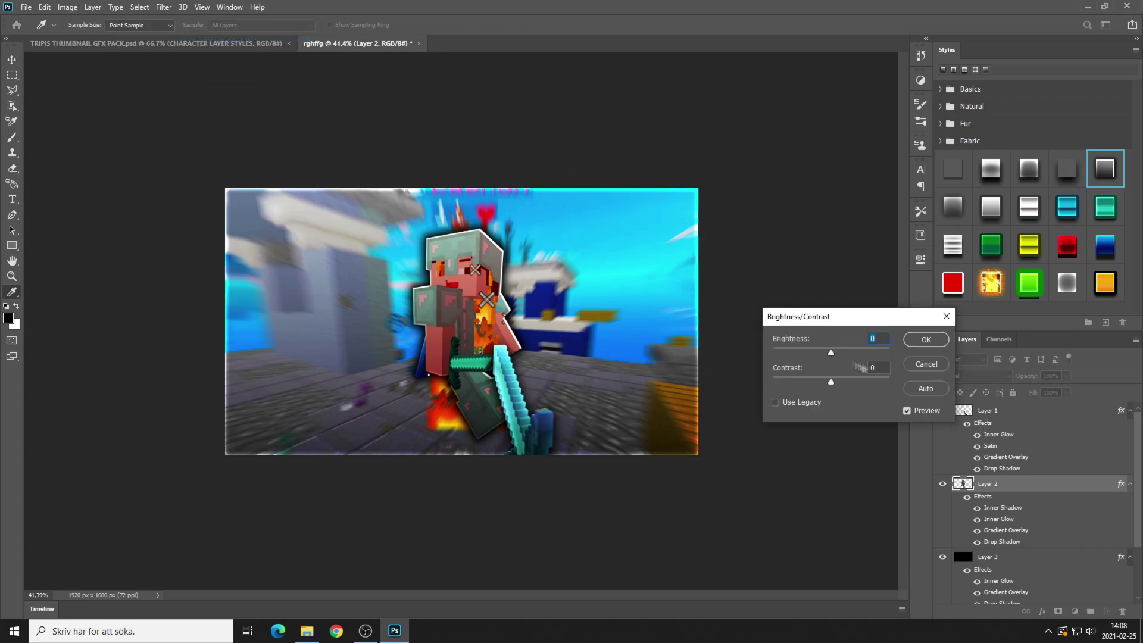
pyautogui.moveTo(831, 356); pyautogui.dragTo(842, 356)
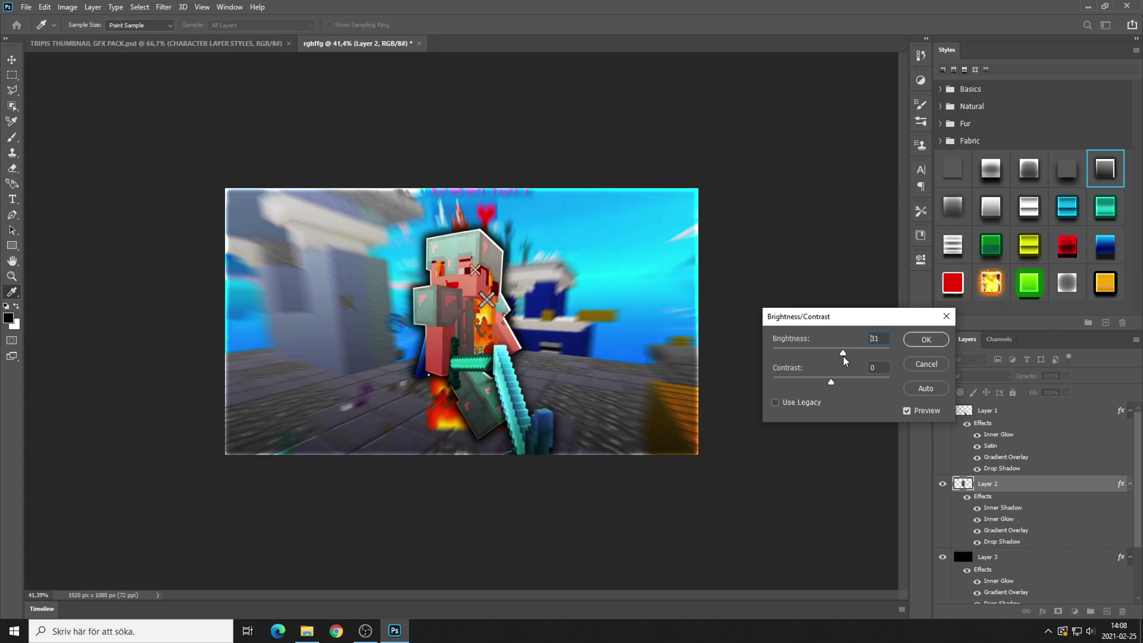
pyautogui.click(925, 339)
pyautogui.scroll(-5, 453, 382)
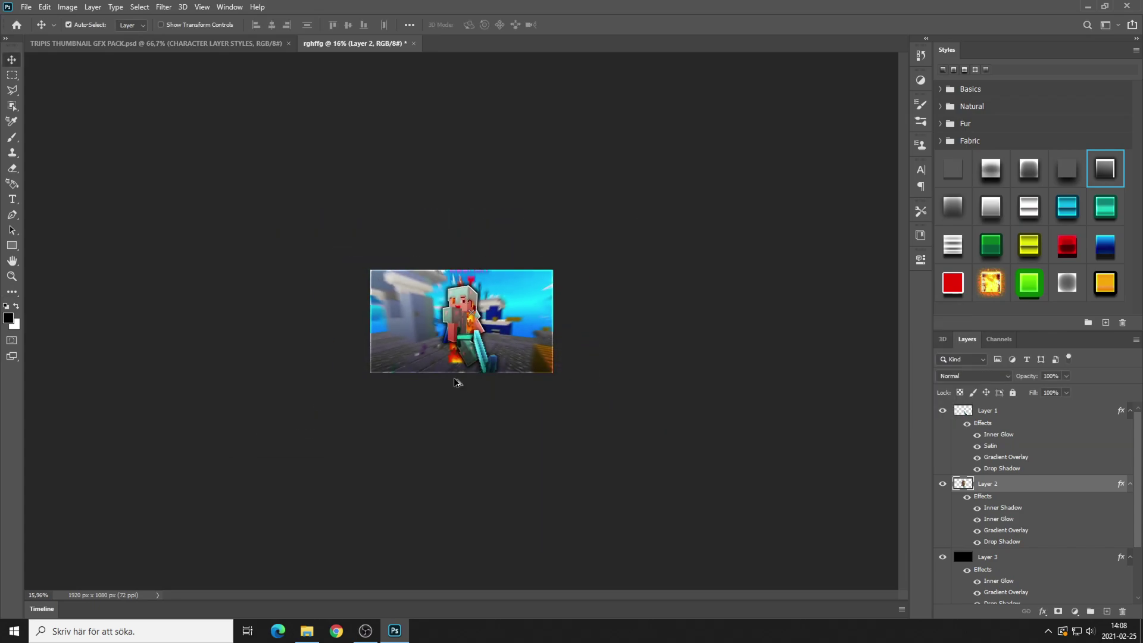
pyautogui.scroll(-4, 448, 380)
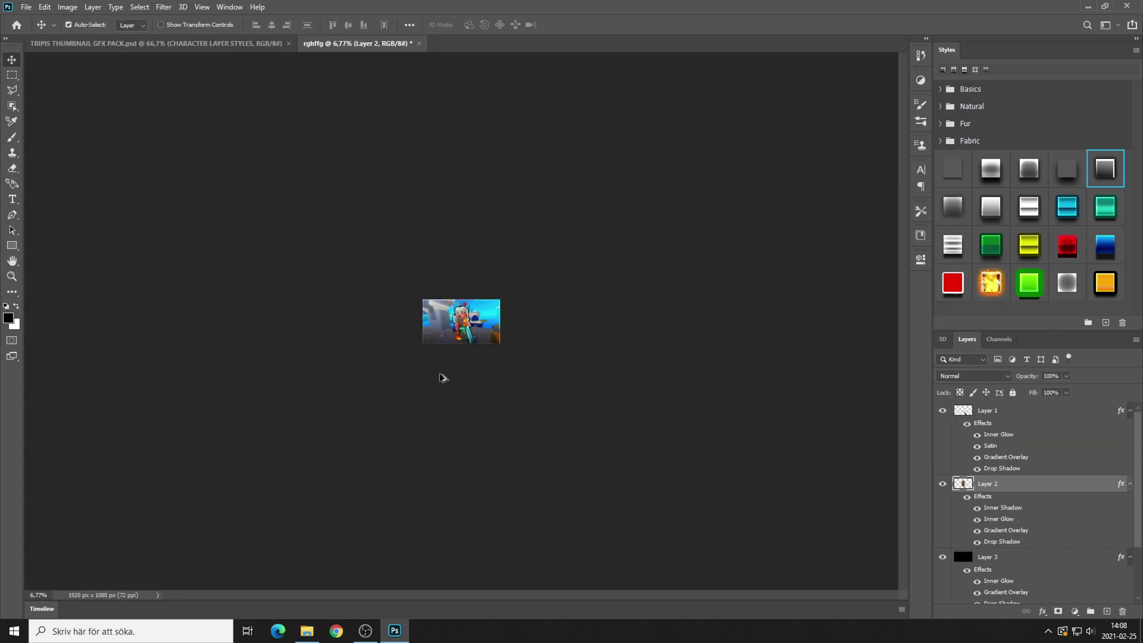
pyautogui.scroll(5, 441, 377)
pyautogui.scroll(7, 456, 360)
pyautogui.click(503, 380)
pyautogui.scroll(-6, 503, 381)
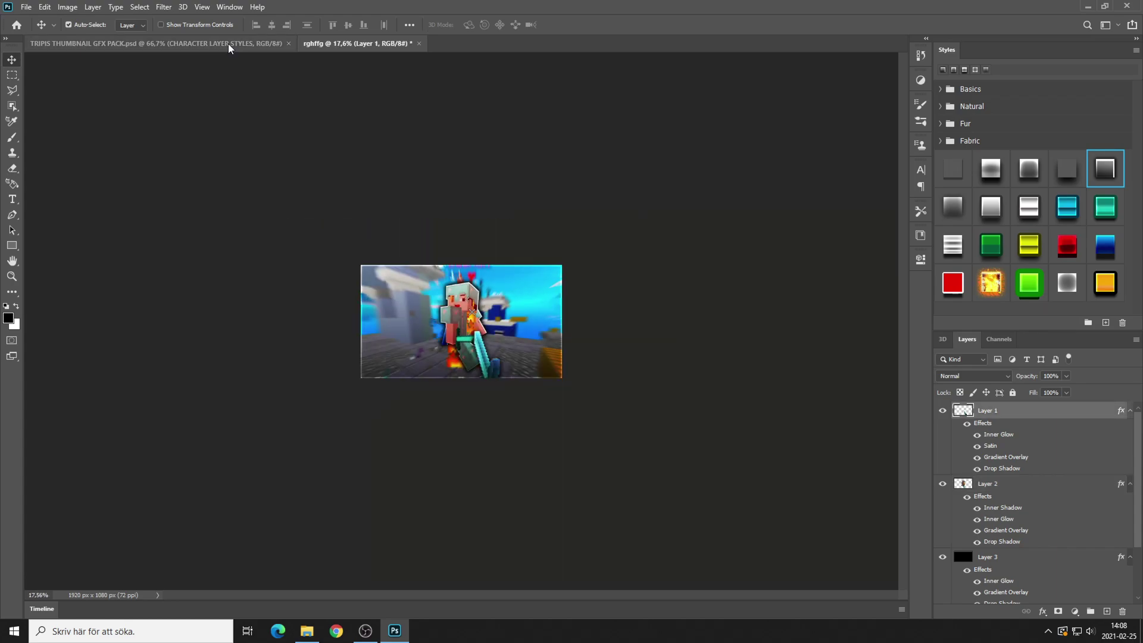
# - Switch to the TRIPIS THUMBNAIL GFX PACK document, look through the TEXT LAYER STYLES group and collapse it
pyautogui.click(228, 44)
pyautogui.scroll(-4, 947, 510)
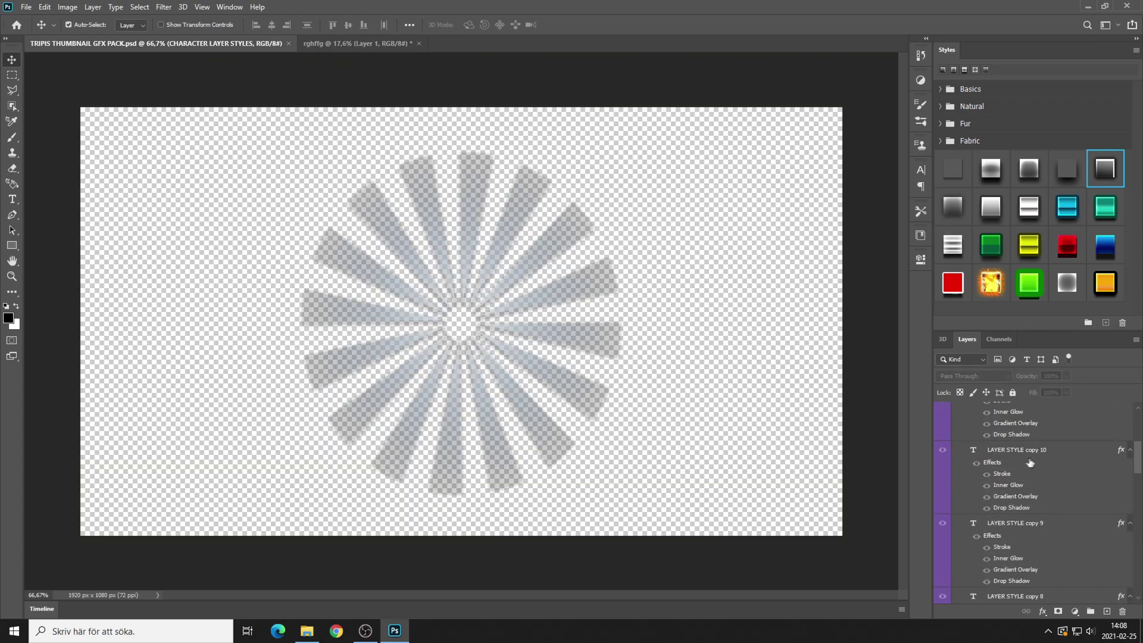
pyautogui.scroll(3, 947, 510)
pyautogui.scroll(1, 947, 510)
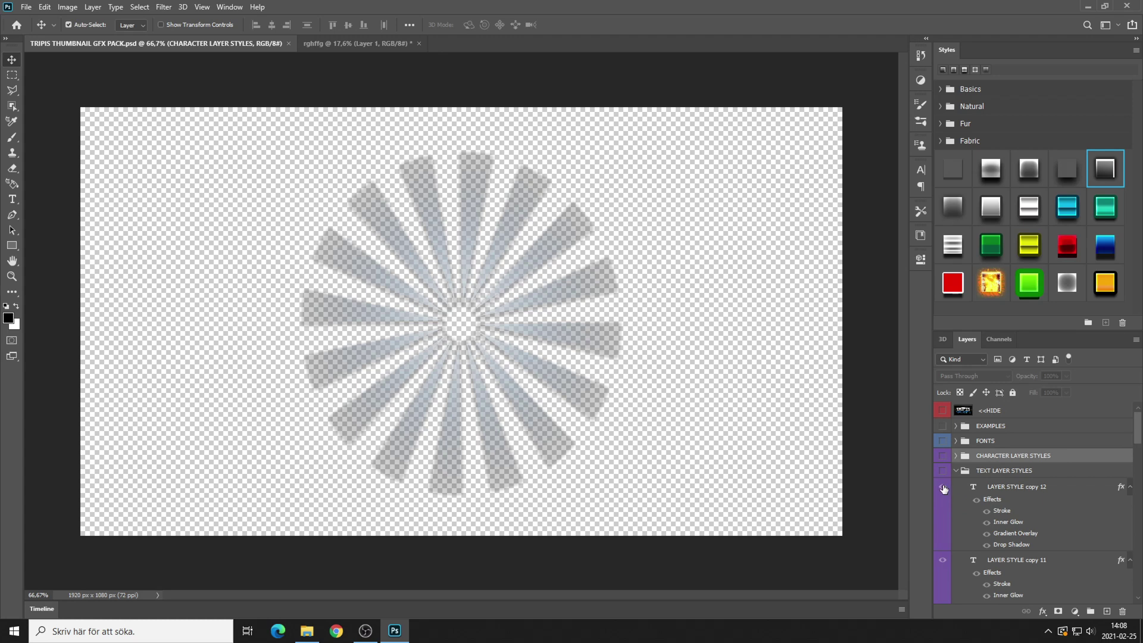
pyautogui.click(942, 471)
pyautogui.click(942, 471)
pyautogui.scroll(-4, 965, 527)
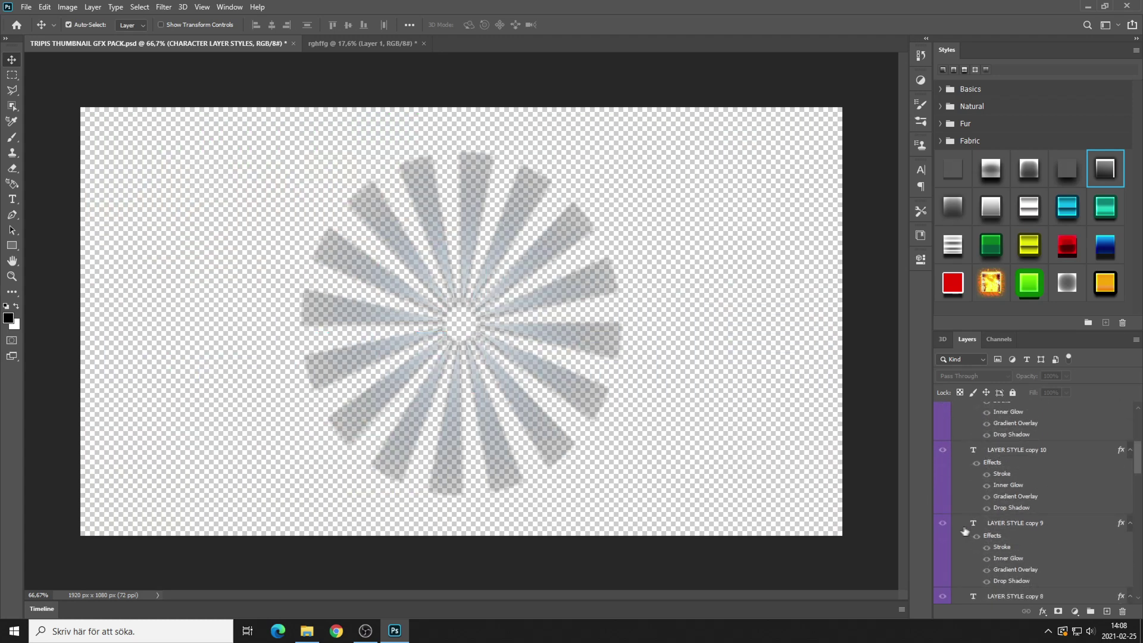
pyautogui.scroll(4, 965, 531)
pyautogui.click(959, 473)
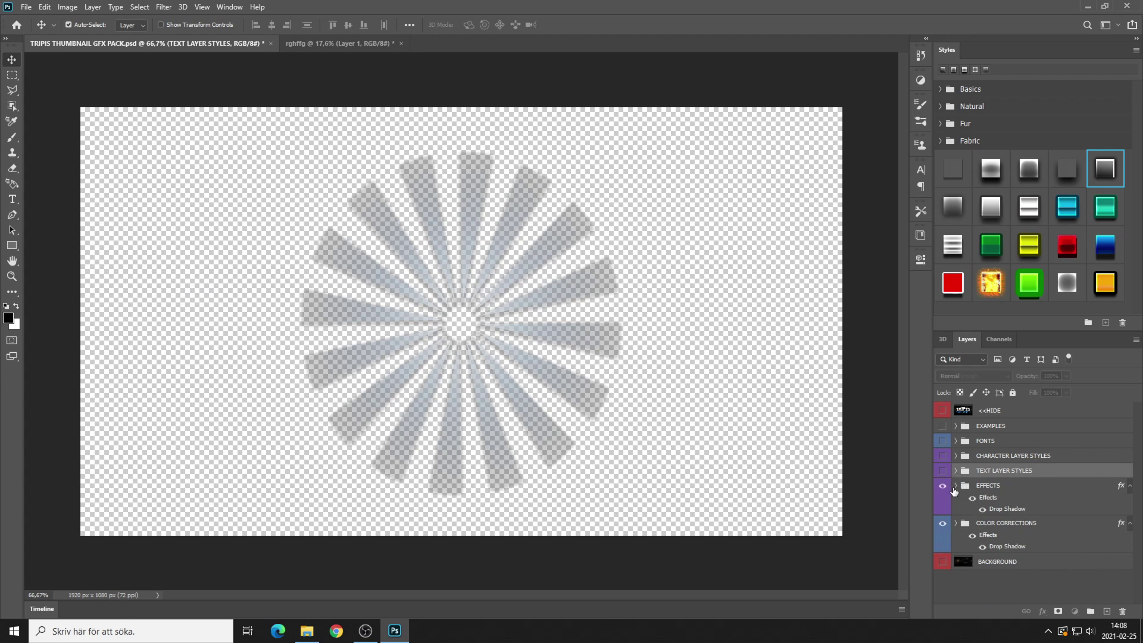
# - Expand the EFFECTS group and preview the SUNBURST 1, 2 and 3 overlays, leaving all three hidden
pyautogui.click(963, 492)
pyautogui.click(955, 485)
pyautogui.scroll(-2, 966, 519)
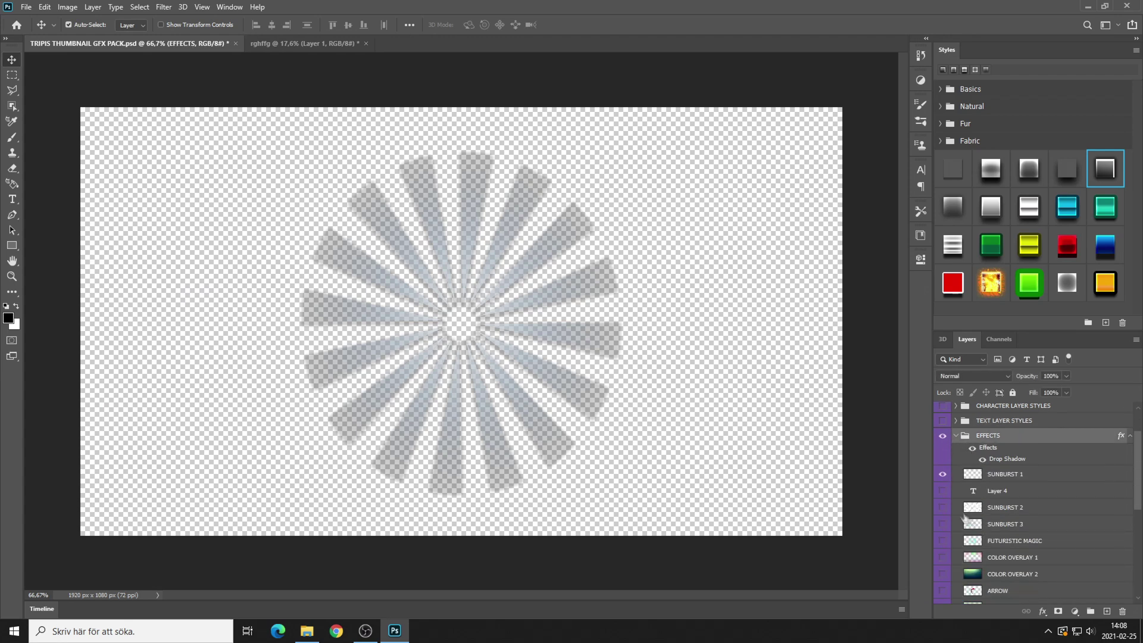
pyautogui.click(943, 474)
pyautogui.click(942, 507)
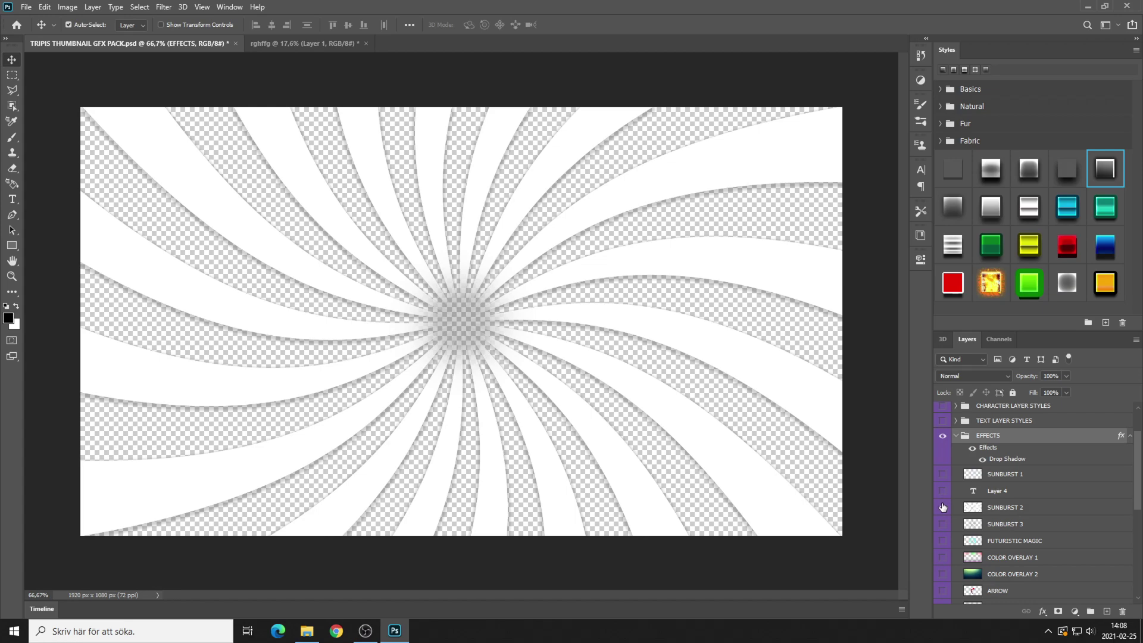
pyautogui.click(941, 505)
pyautogui.click(943, 513)
pyautogui.click(943, 508)
pyautogui.click(942, 524)
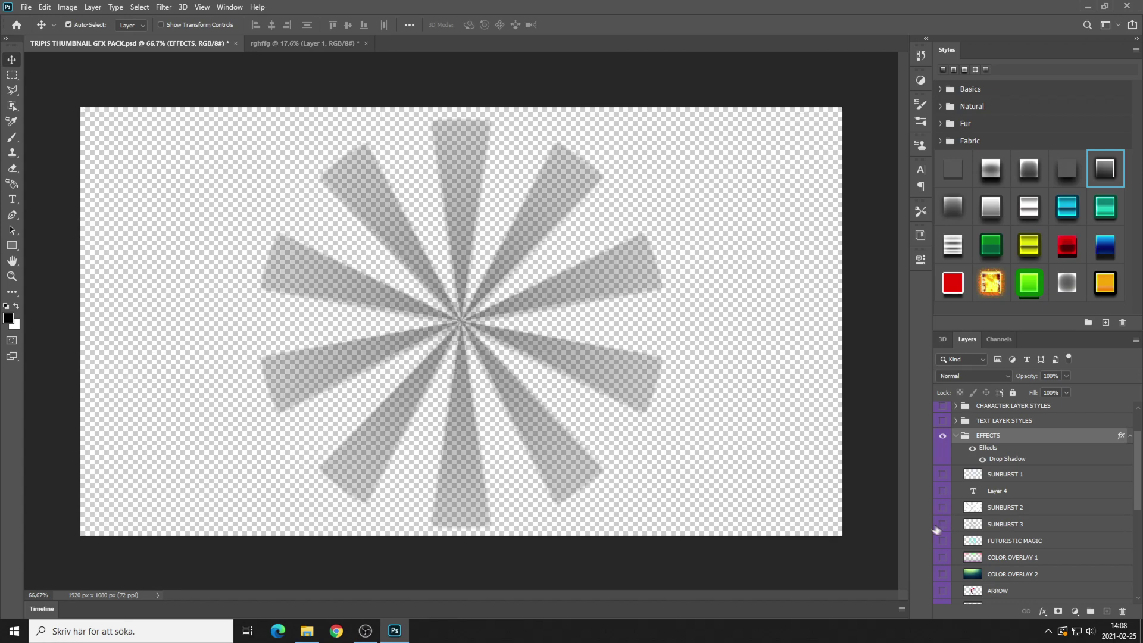
pyautogui.click(940, 526)
# - Return to the rghffg thumbnail document and examine the composition at full and reduced size
pyautogui.click(301, 44)
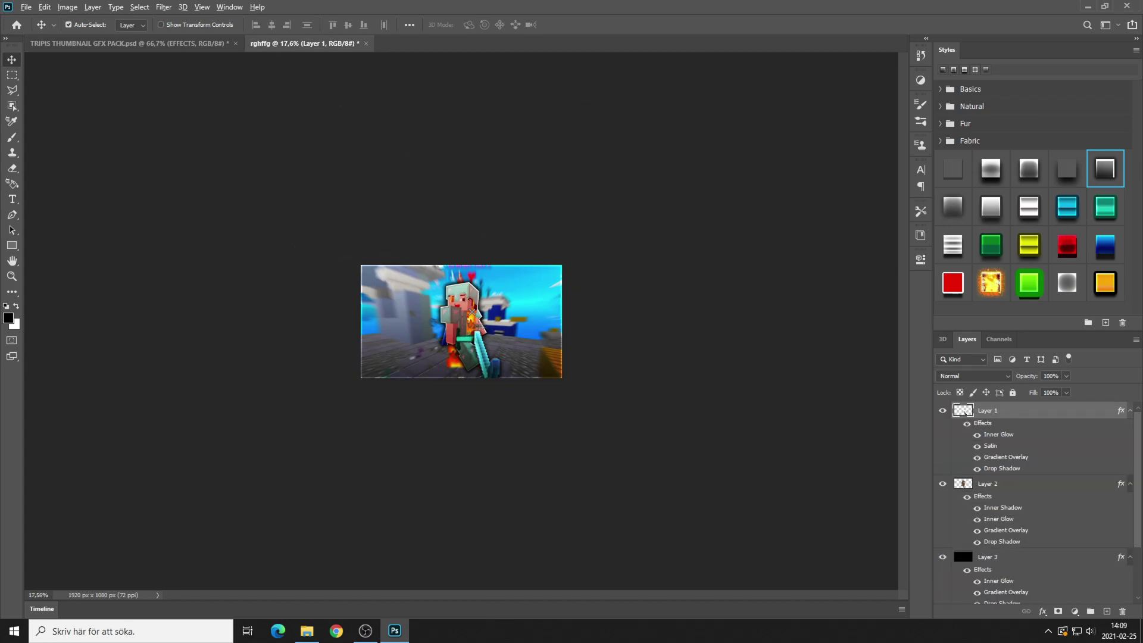
pyautogui.hotkey('ctrl', '0')
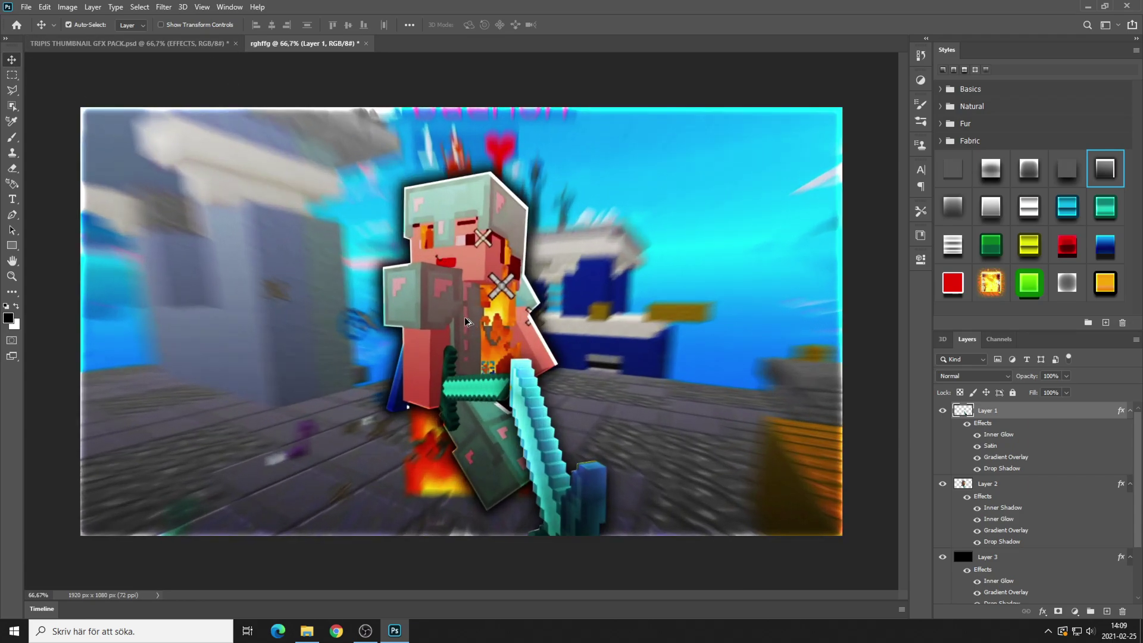
pyautogui.scroll(-8, 466, 322)
pyautogui.scroll(5, 466, 322)
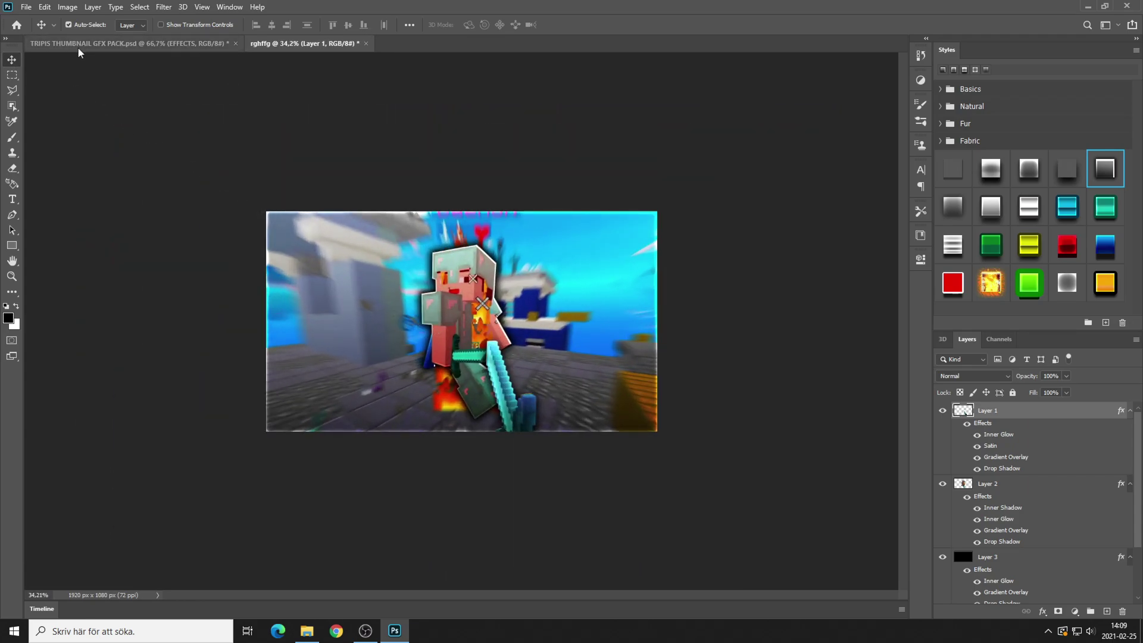
pyautogui.scroll(-5, 387, 303)
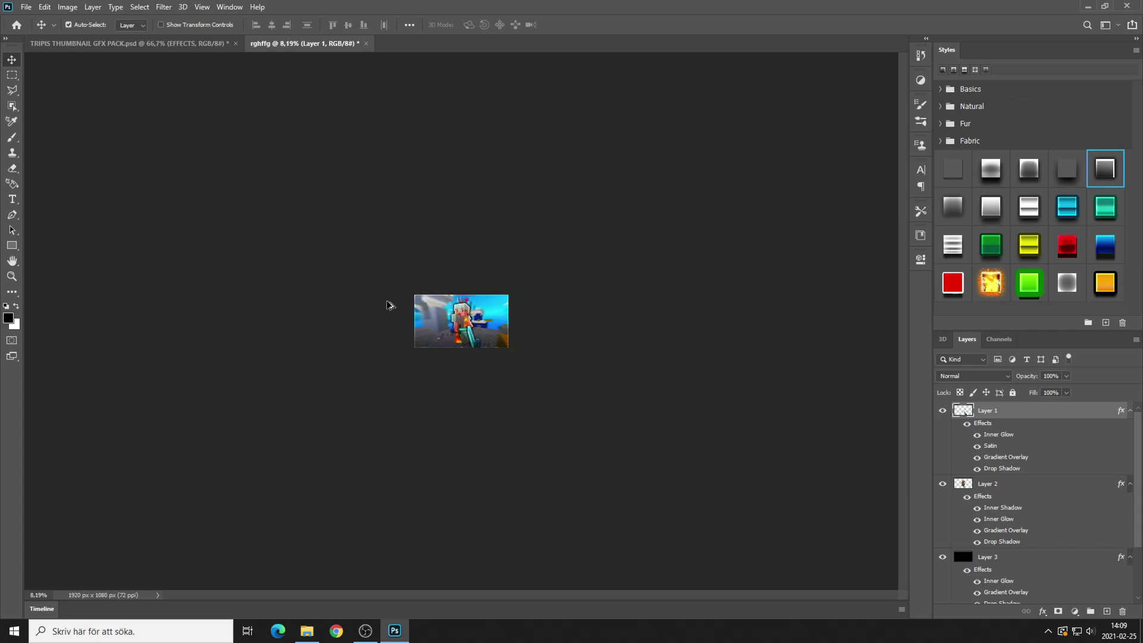
pyautogui.scroll(3, 410, 310)
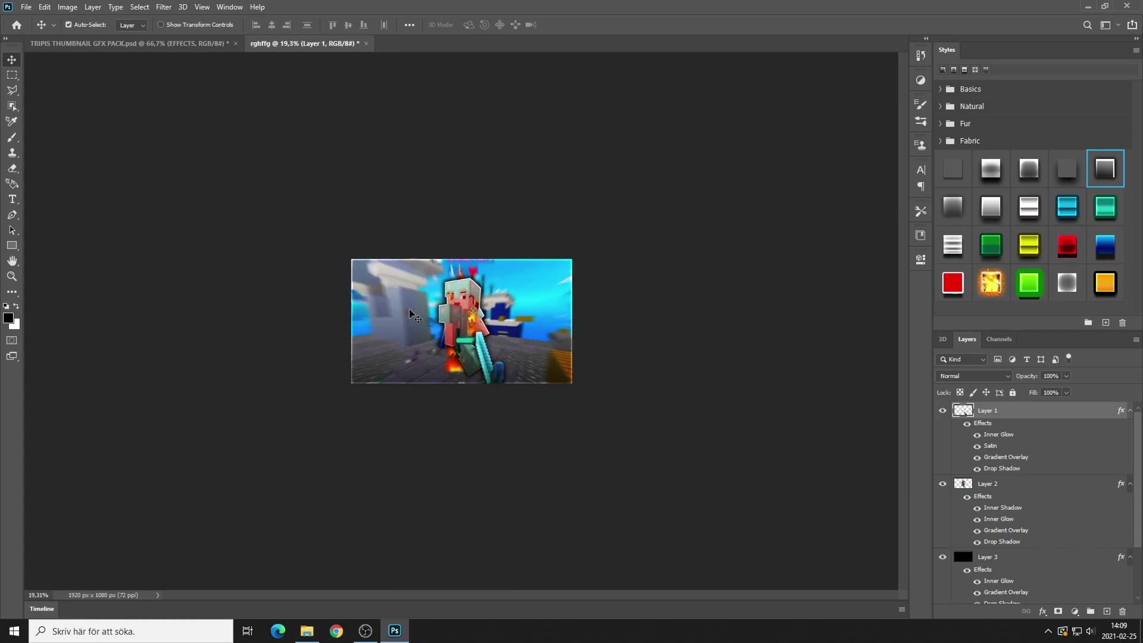
pyautogui.scroll(4, 275, 288)
pyautogui.scroll(-3, 275, 288)
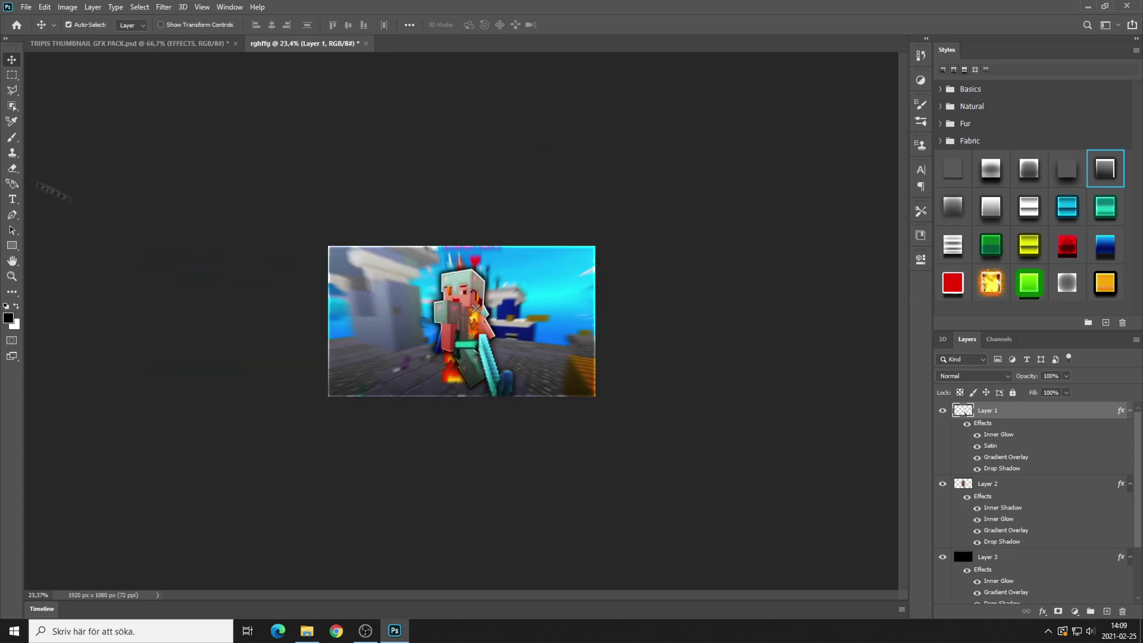
pyautogui.click(12, 199)
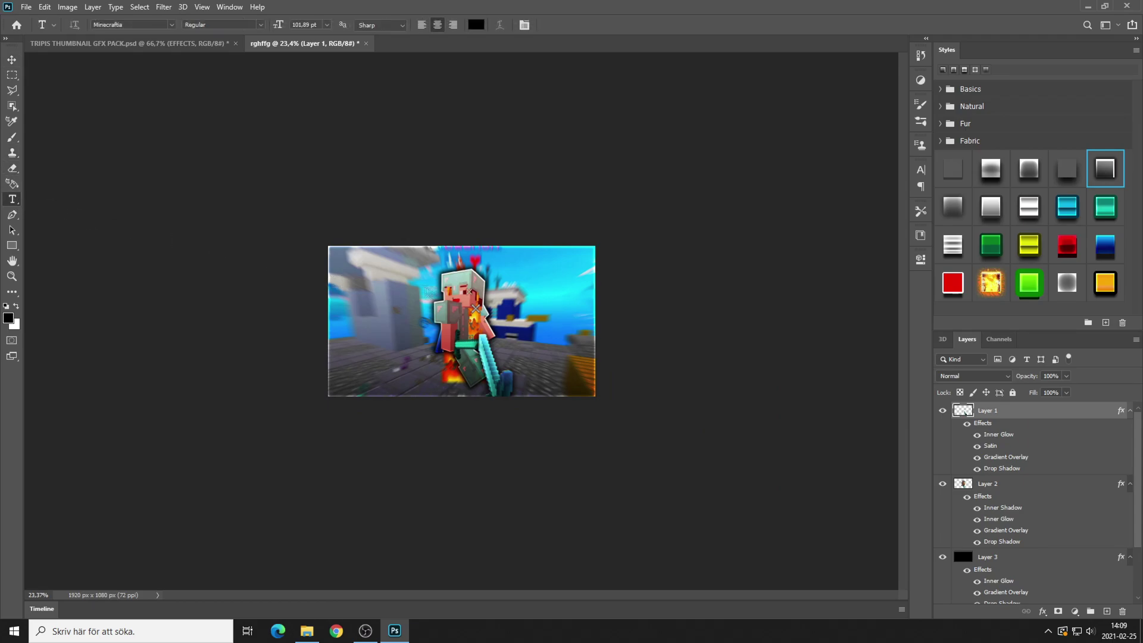
pyautogui.scroll(3, 428, 297)
pyautogui.scroll(-3, 530, 322)
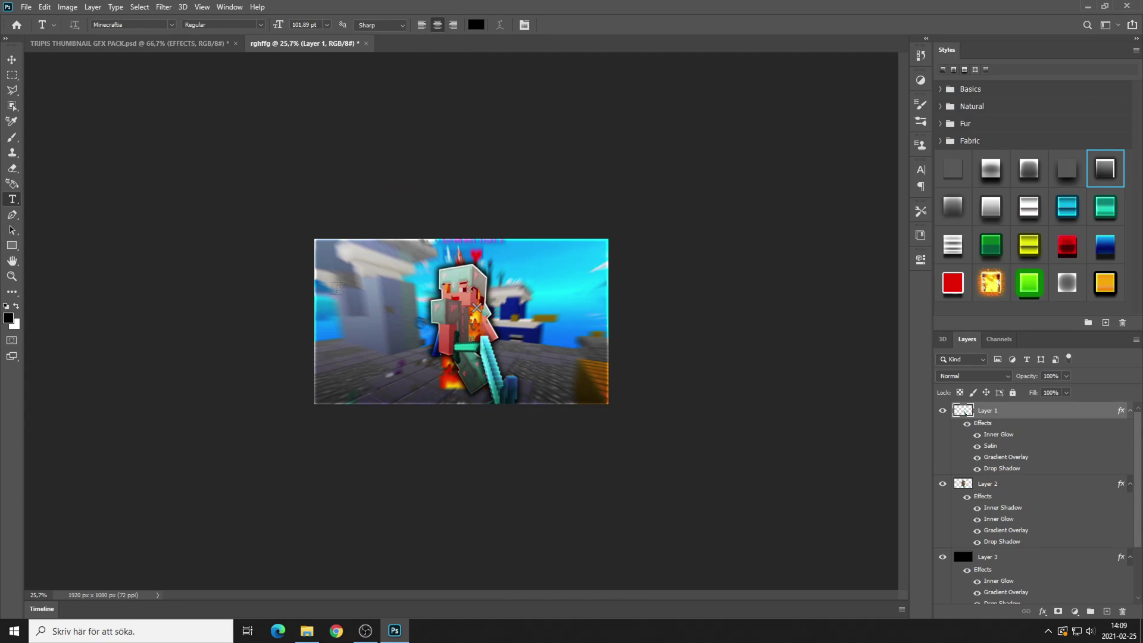
pyautogui.click(9, 59)
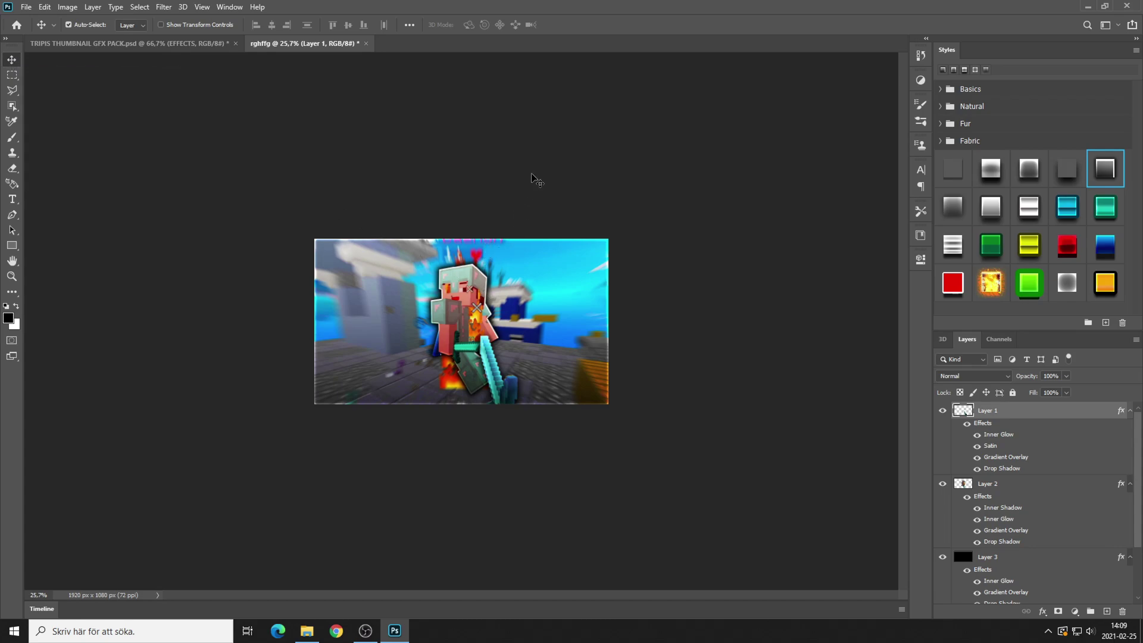
# - Start exporting the finished thumbnail as an image
pyautogui.click(26, 7)
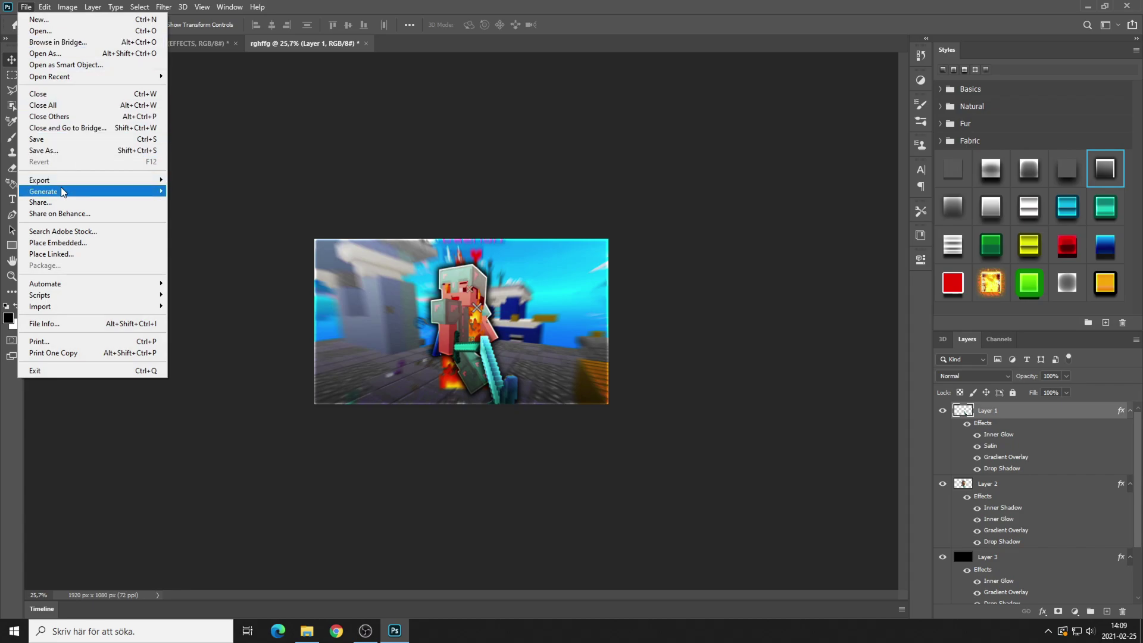
pyautogui.moveTo(64, 182)
pyautogui.click(190, 190)
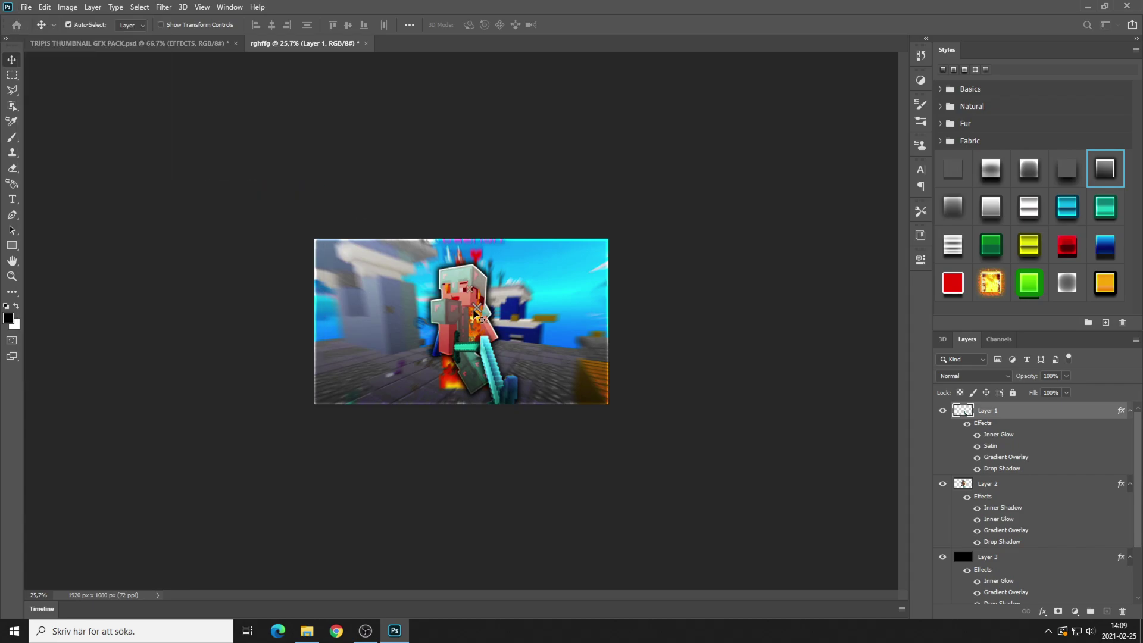